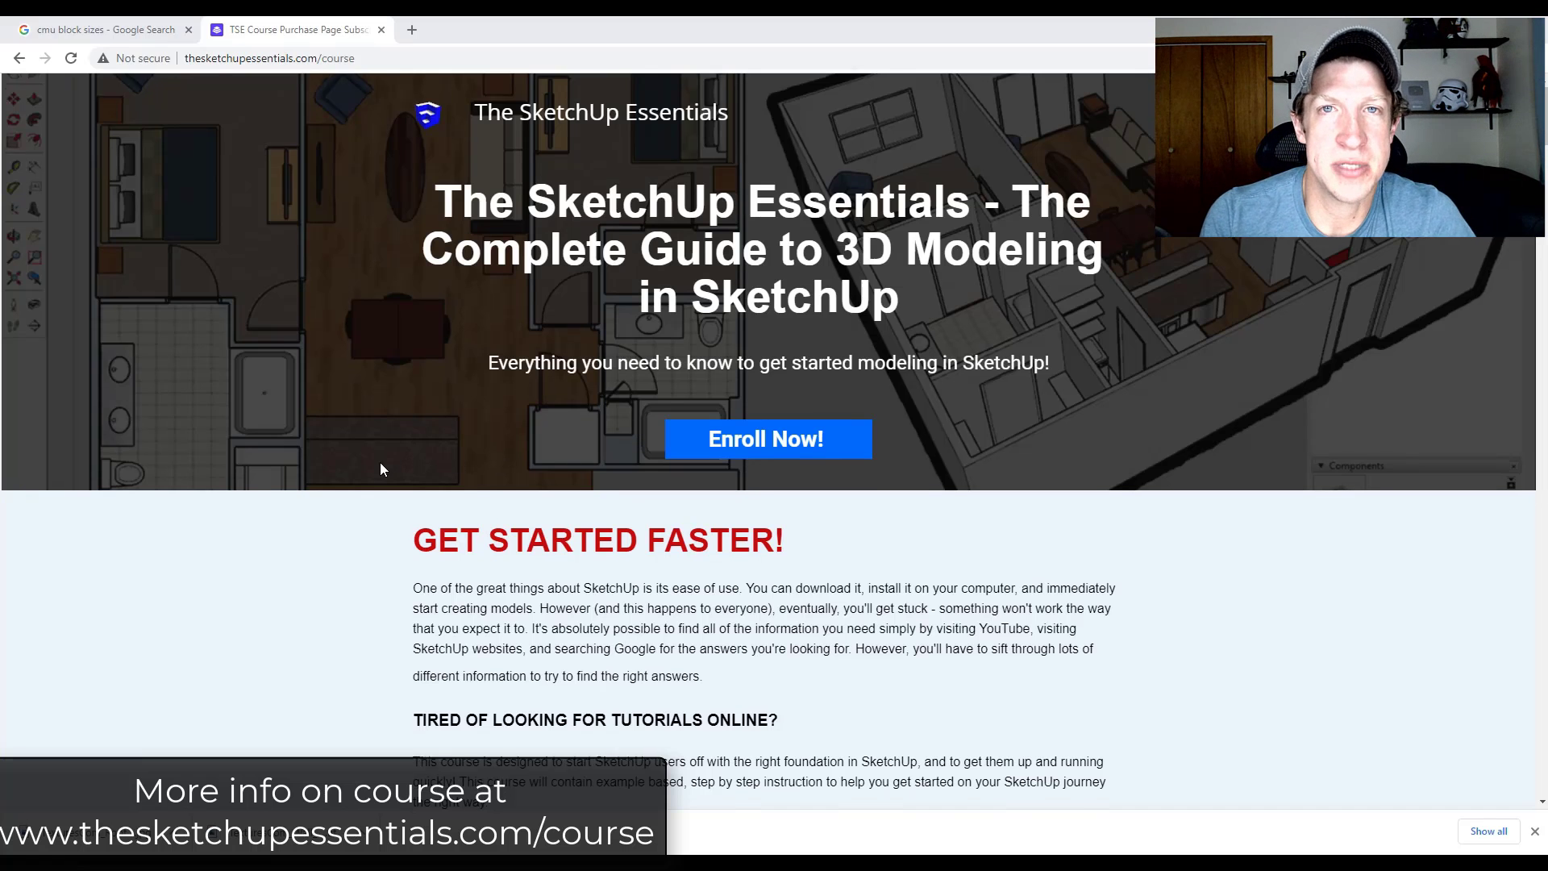
- Read through The SketchUp Essentials course page, covering the training sections, member resources and frequently asked questions
scroll(380, 467, down, 7)
scroll(374, 472, down, 7)
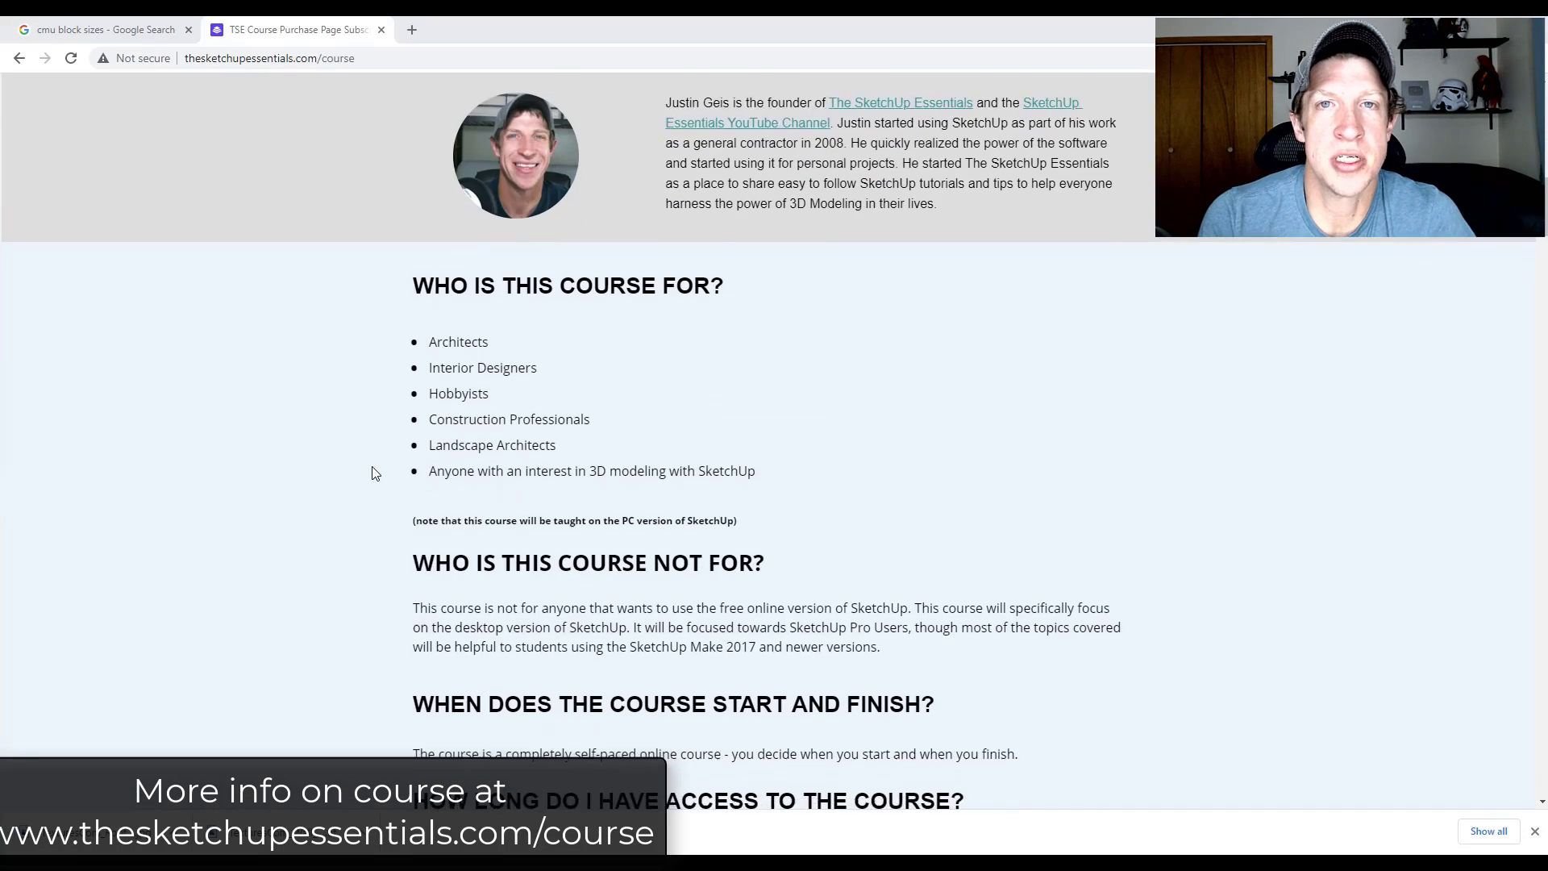
scroll(374, 472, down, 7)
scroll(374, 473, down, 6)
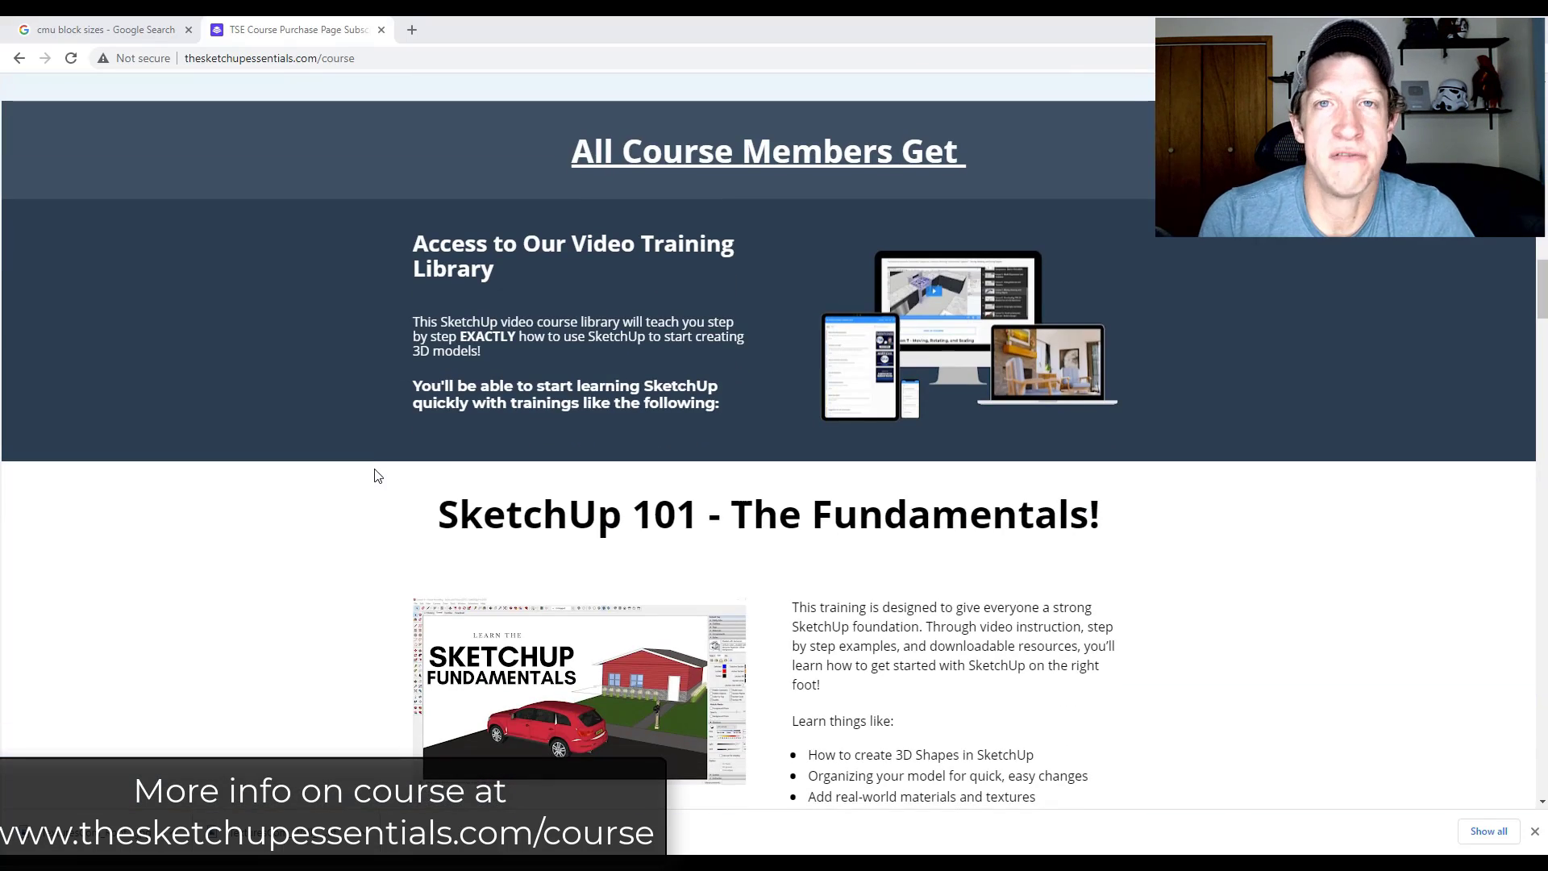
scroll(382, 479, down, 4)
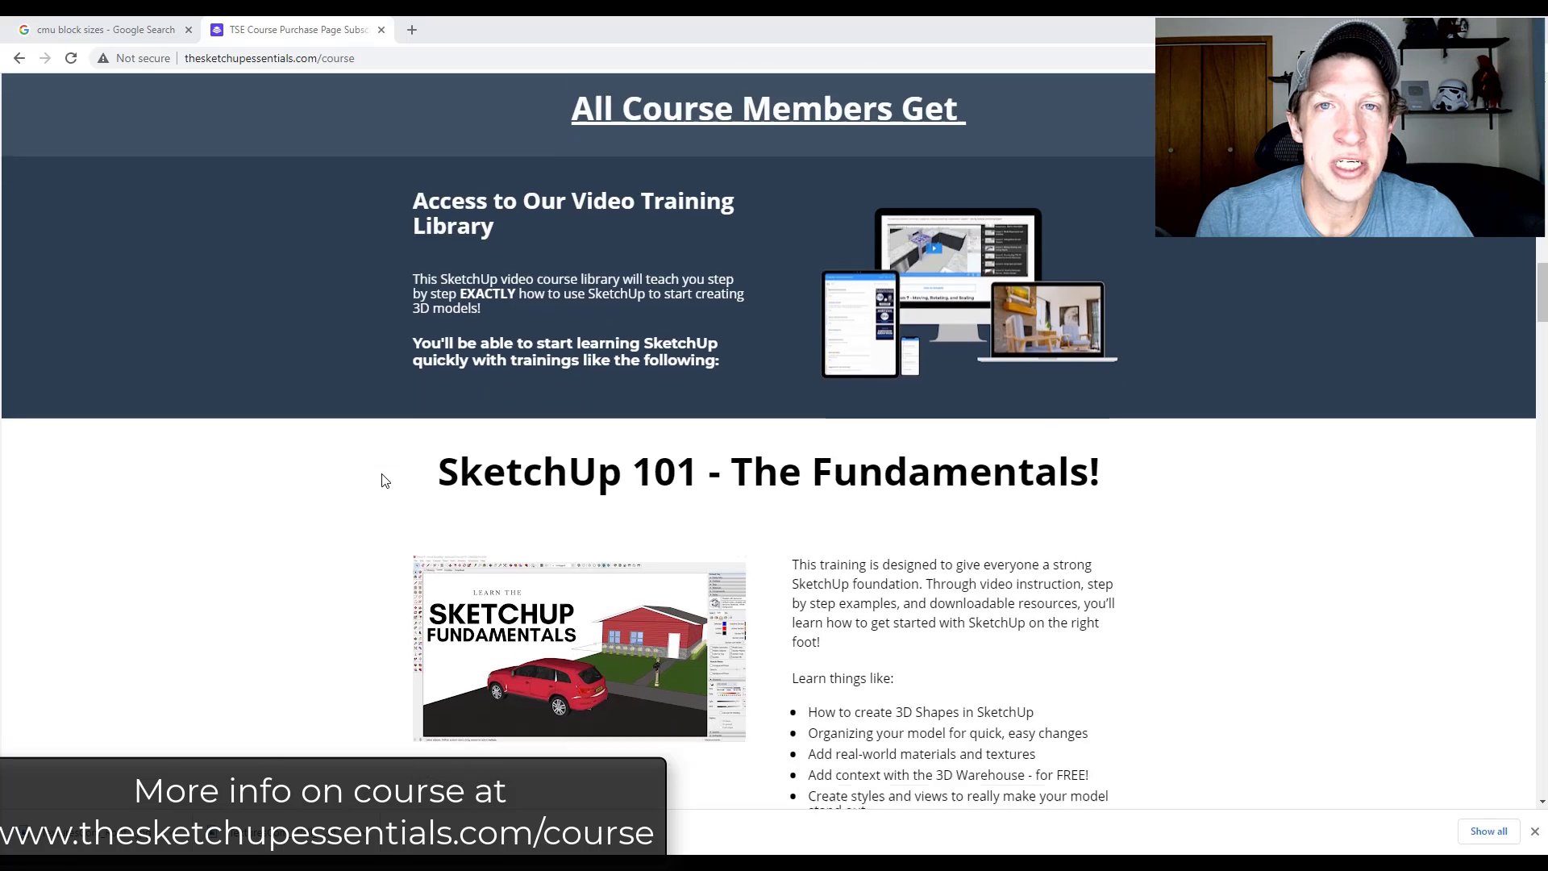
scroll(382, 482, down, 6)
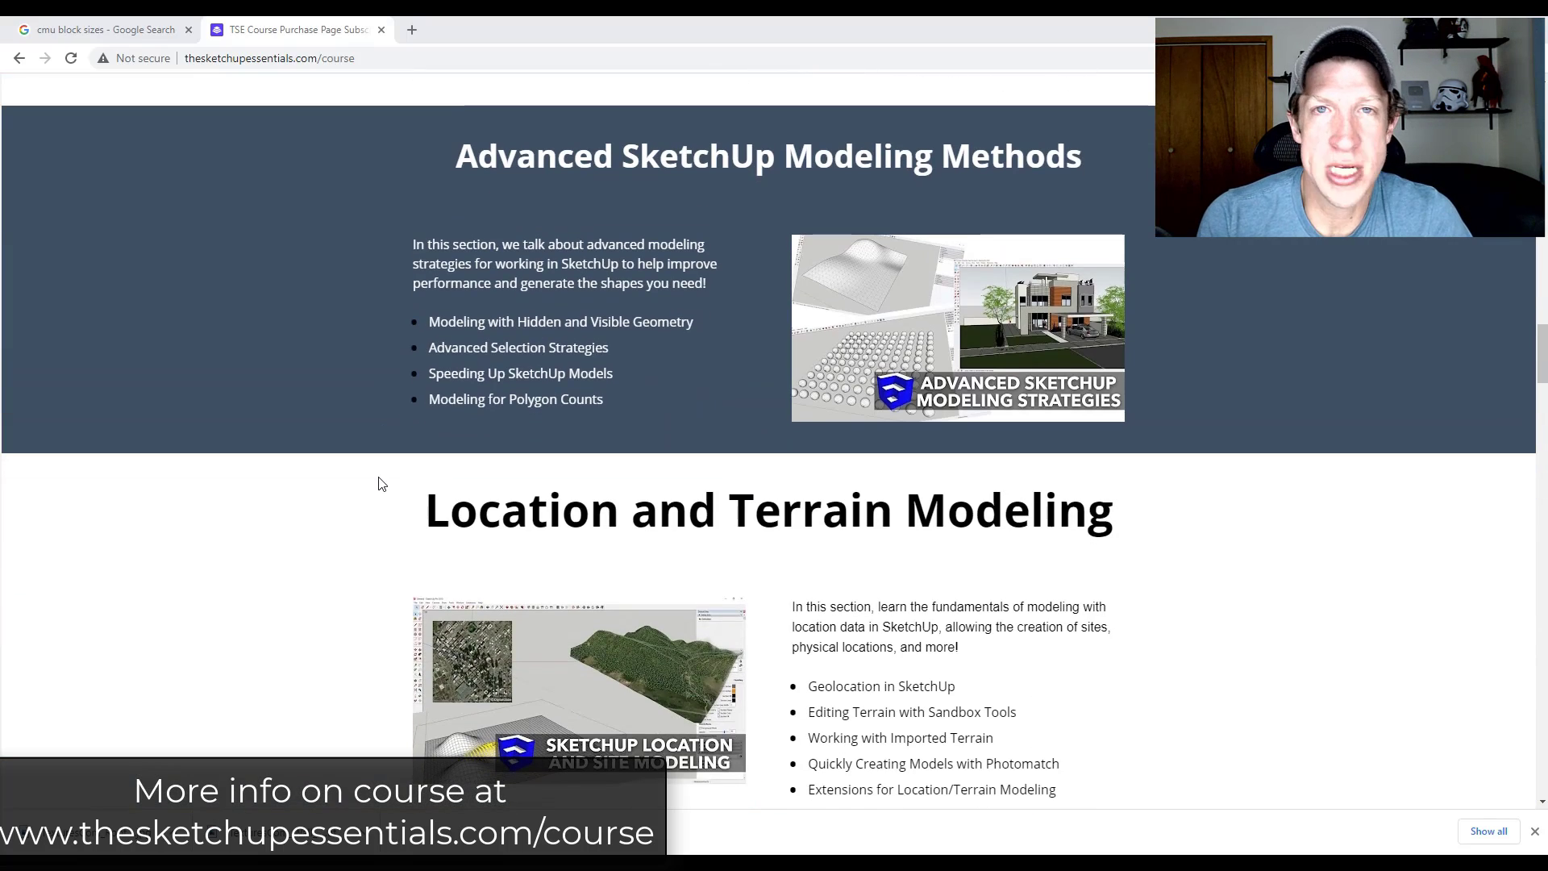
scroll(382, 483, down, 4)
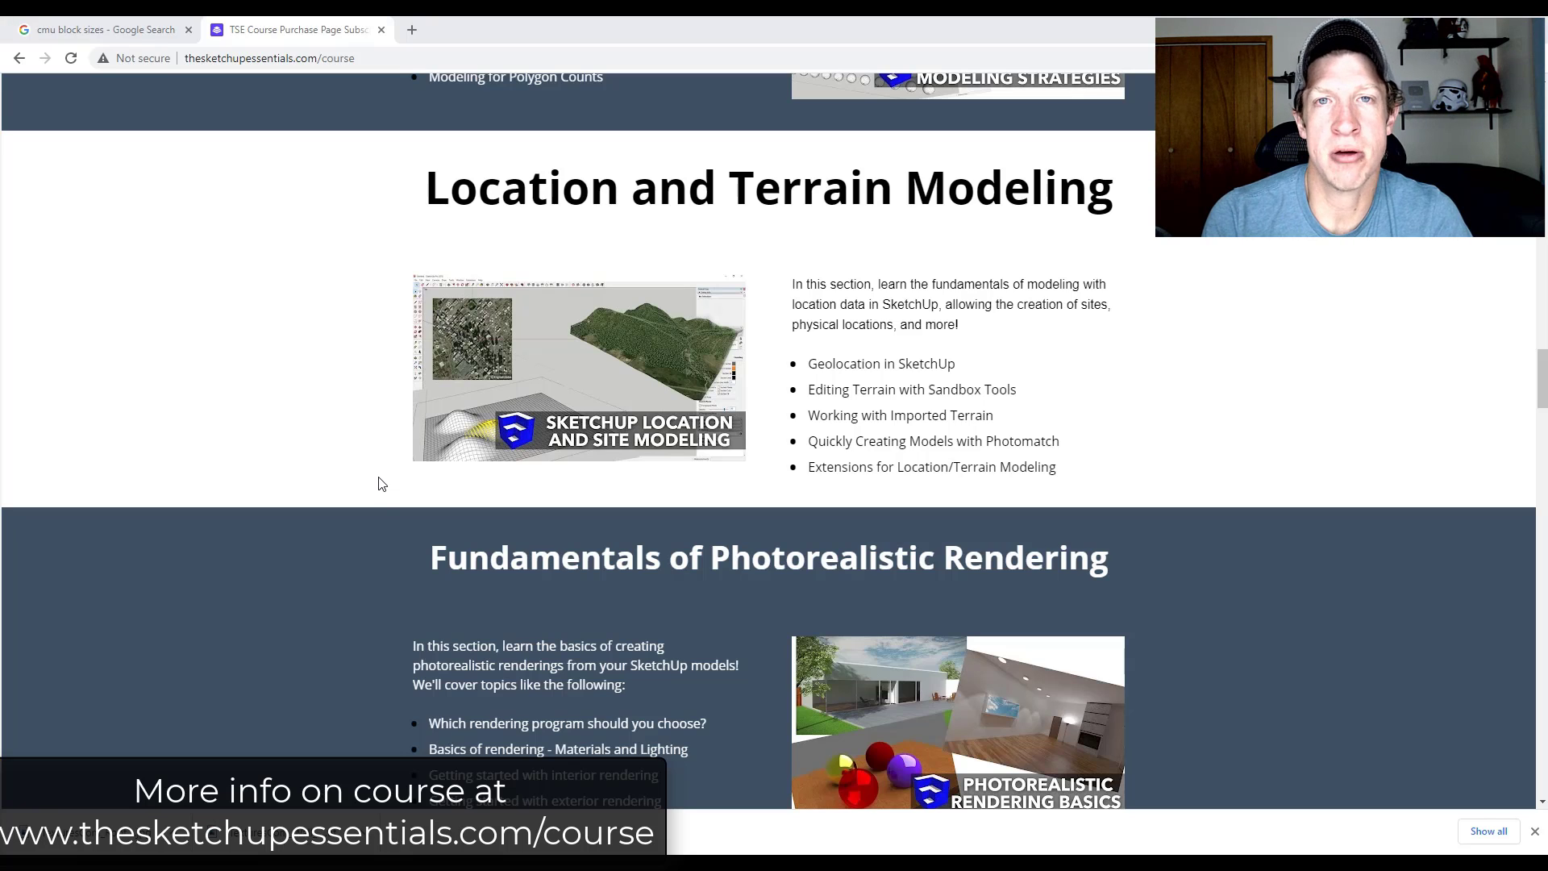
scroll(381, 484, down, 5)
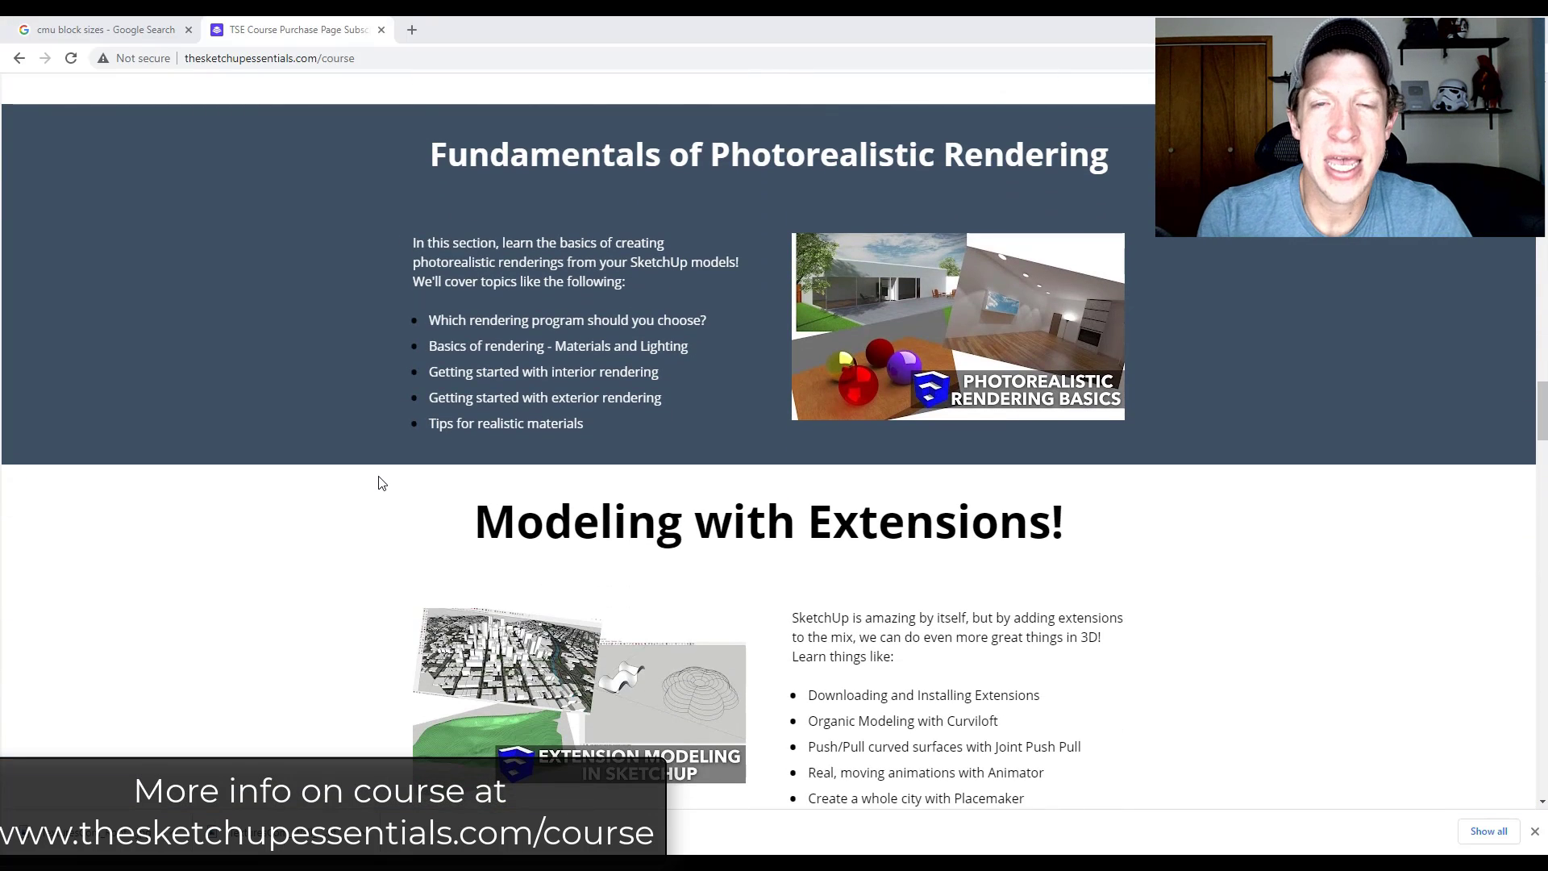
scroll(382, 482, down, 4)
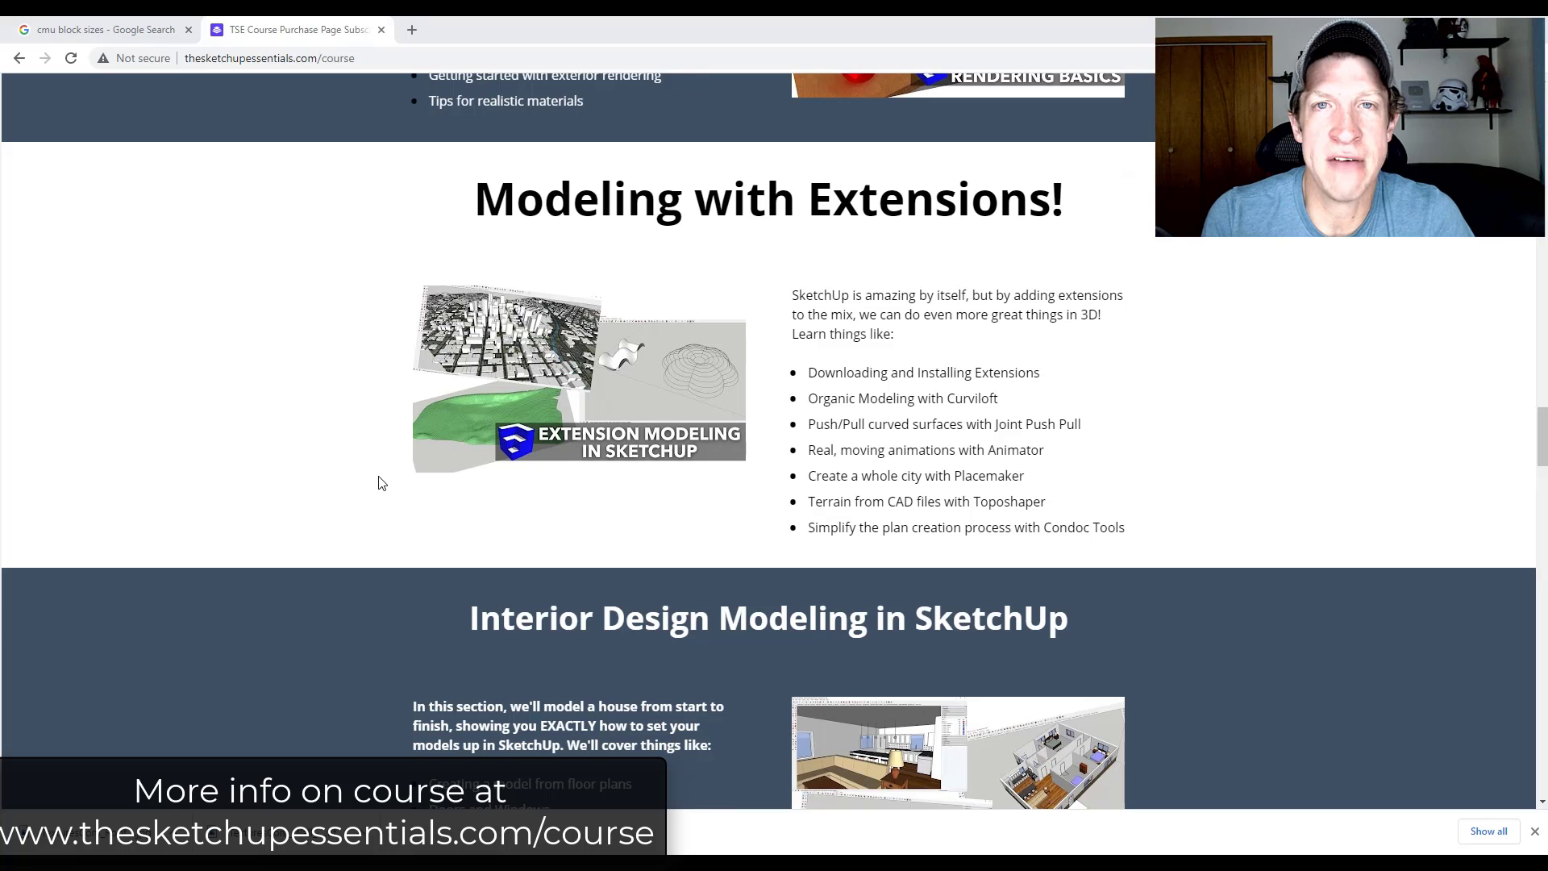
scroll(382, 483, down, 5)
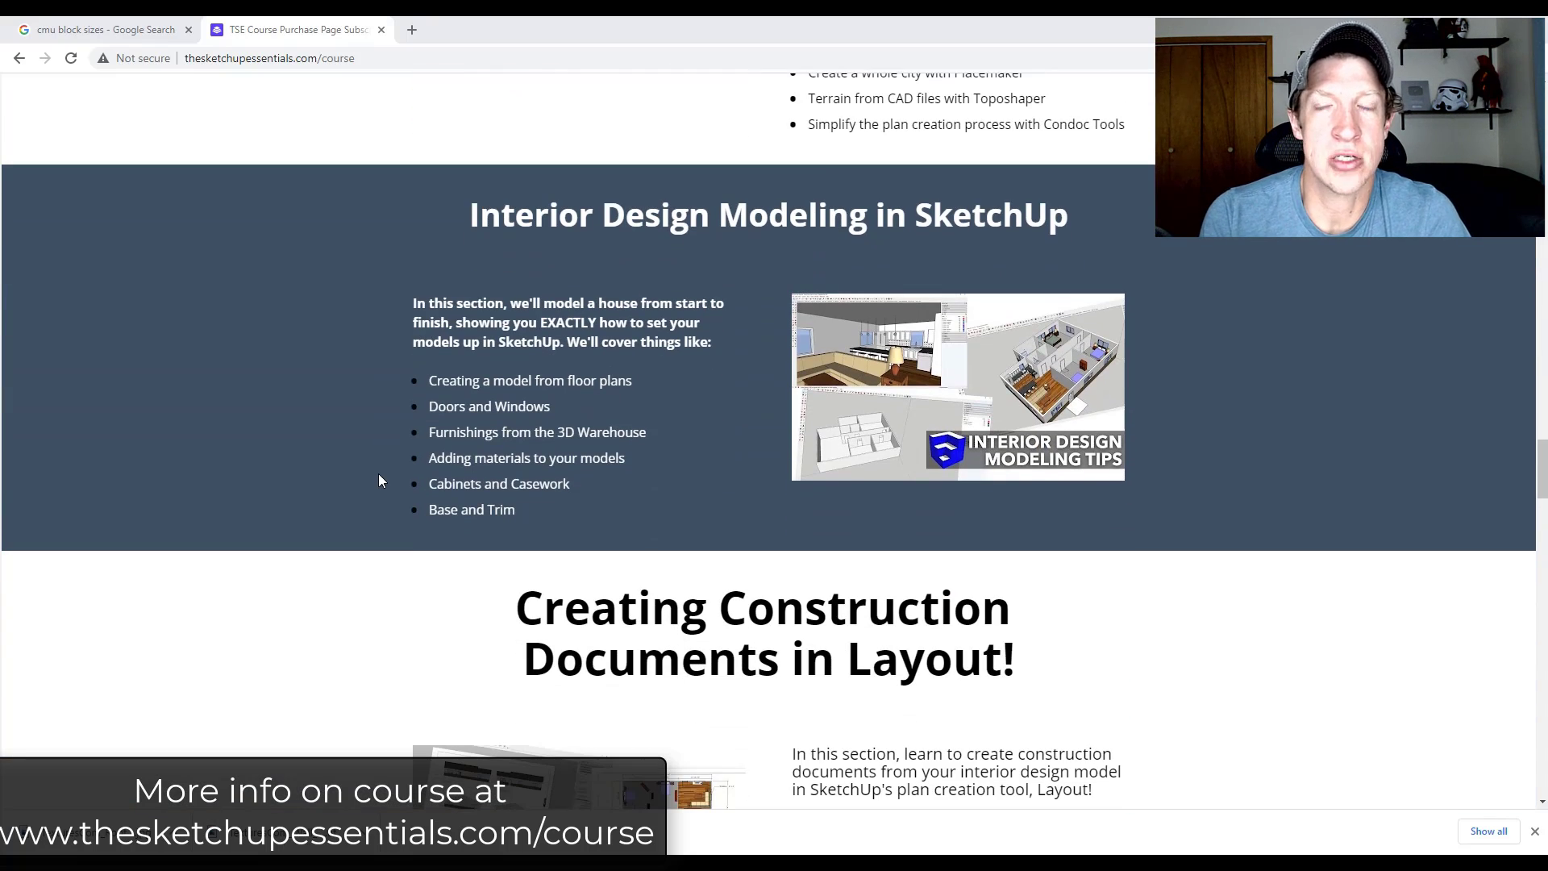
scroll(381, 482, down, 5)
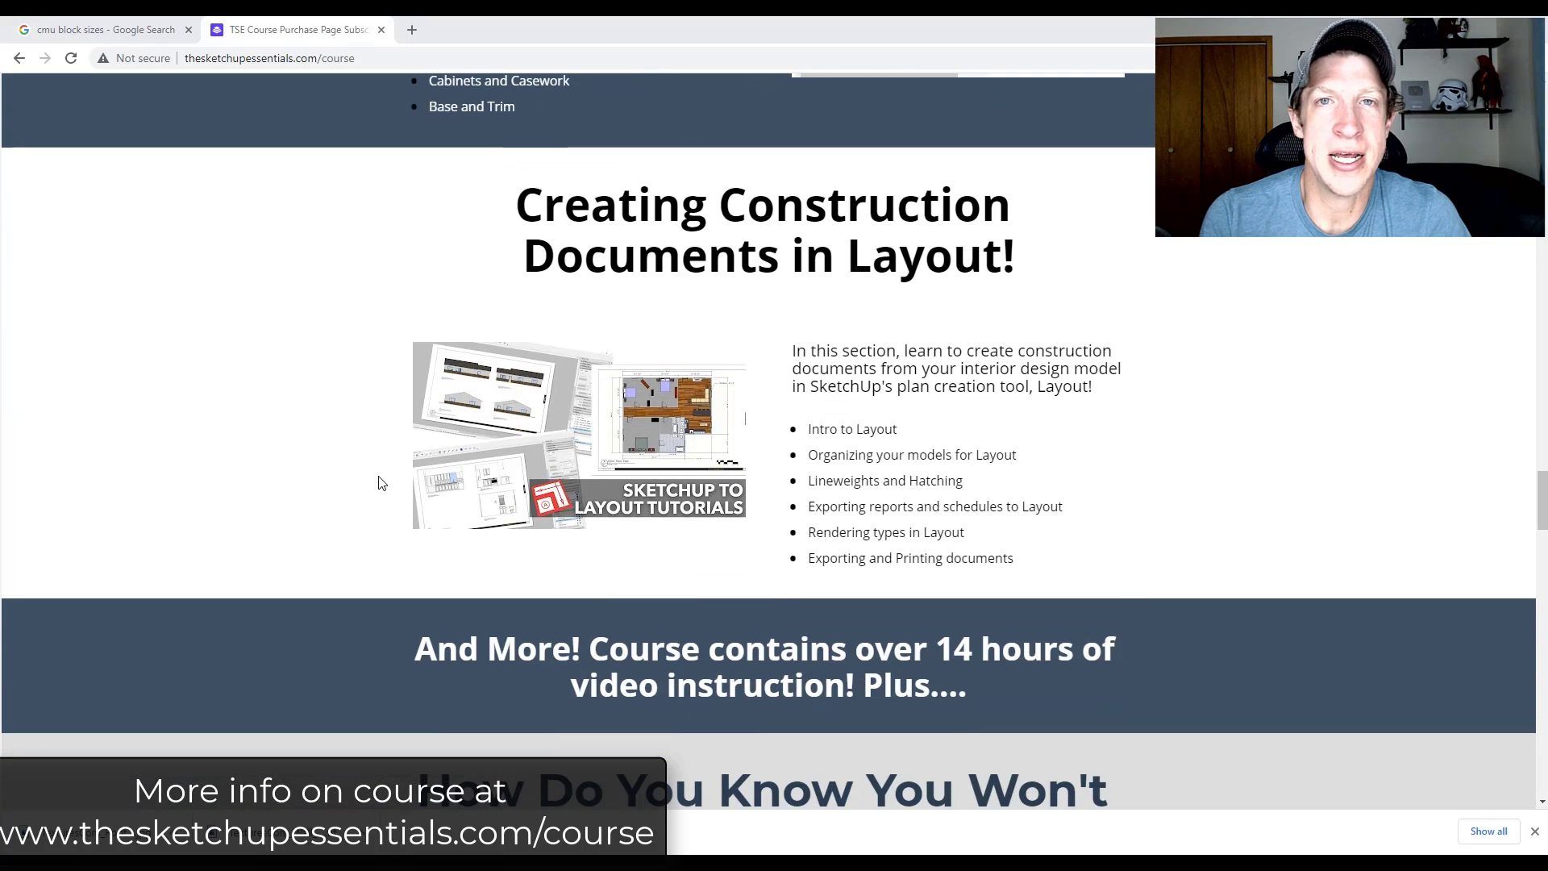
scroll(379, 487, down, 7)
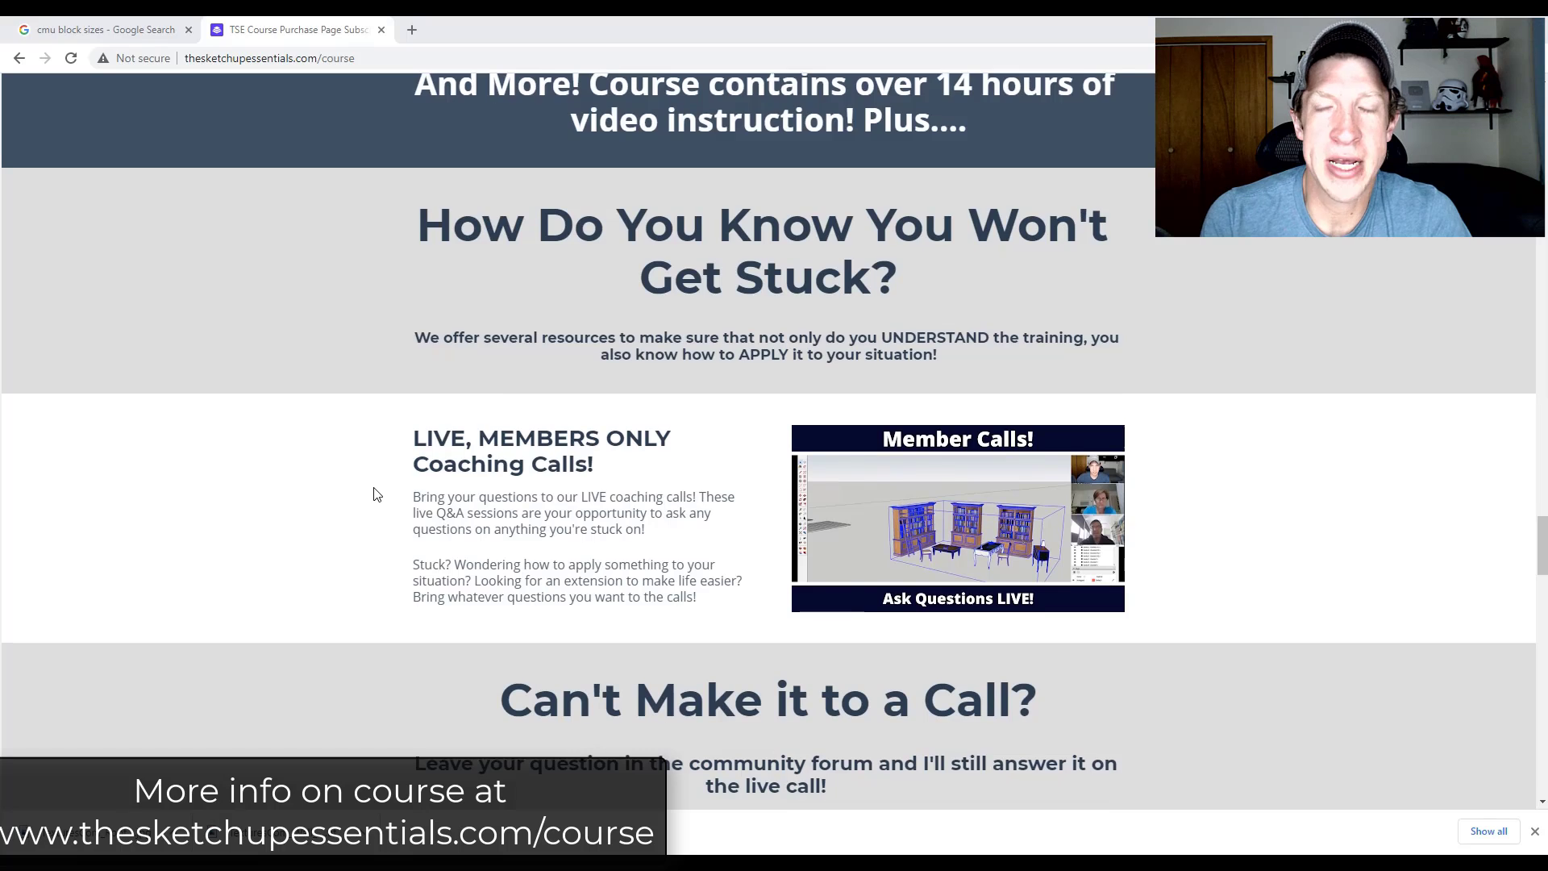
scroll(374, 494, down, 6)
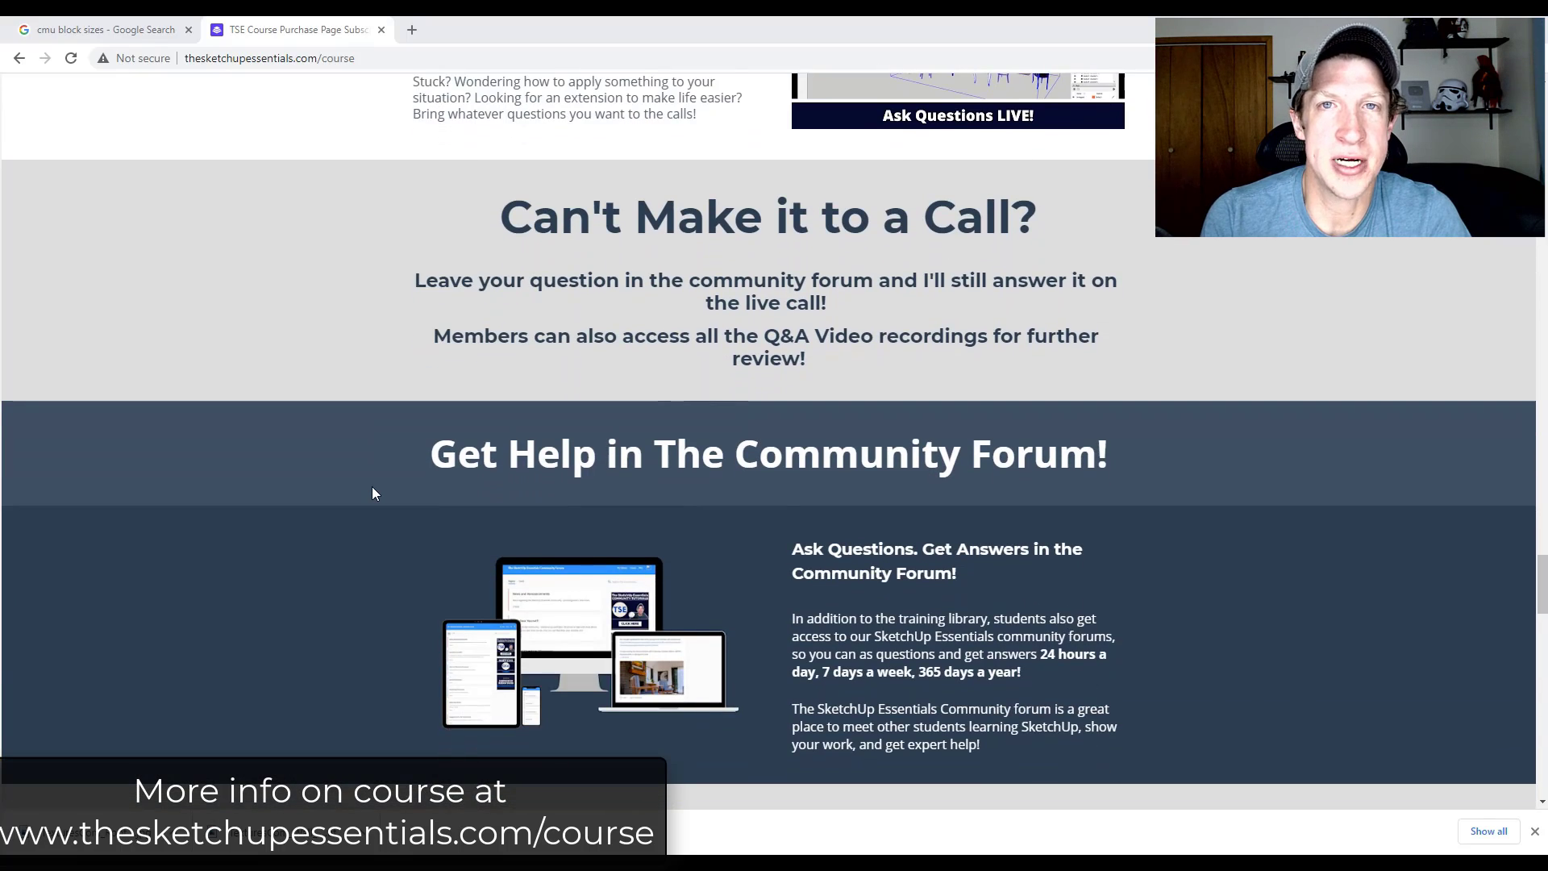
scroll(373, 492, down, 6)
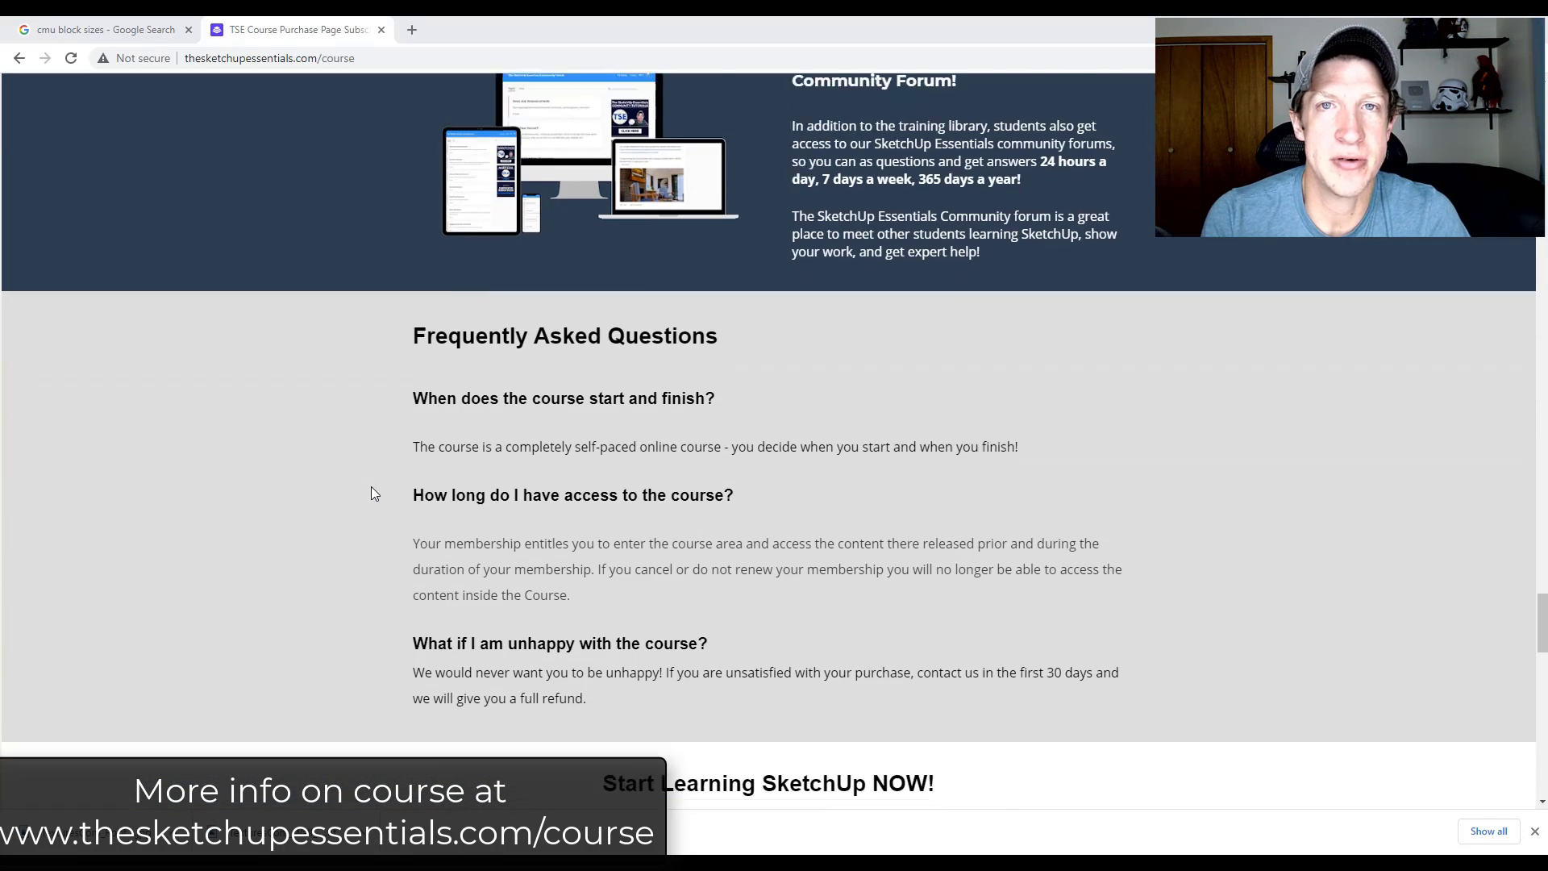
scroll(370, 490, down, 1)
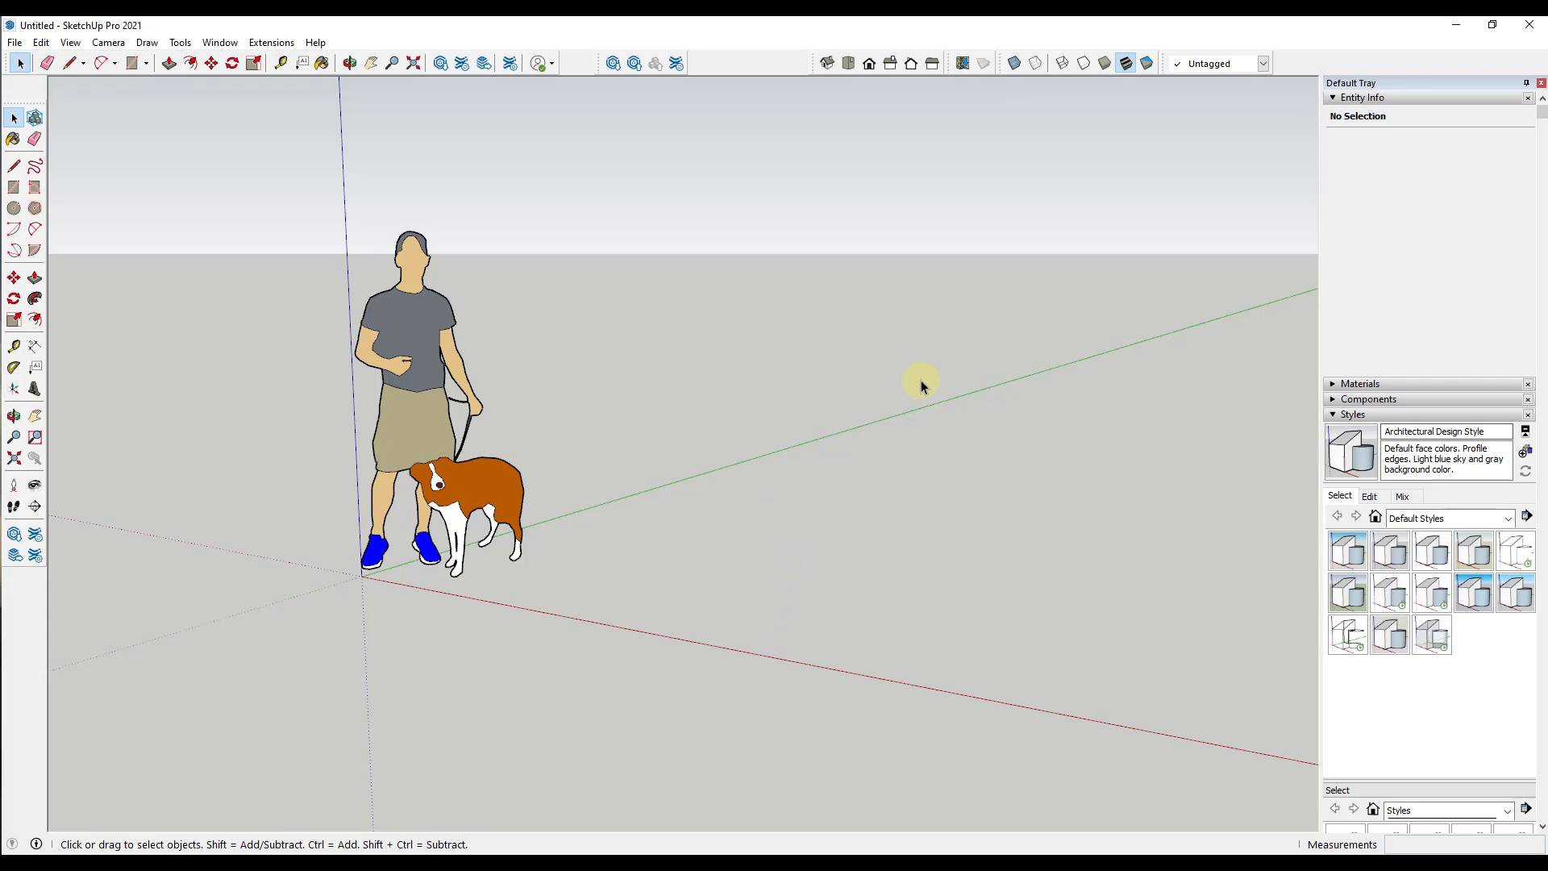
- Draw a 24-inch edge along the green axis beside the figure, continuing with a 4' vertical edge from its far end
scroll(724, 568, down, 1)
scroll(724, 568, down, 1)
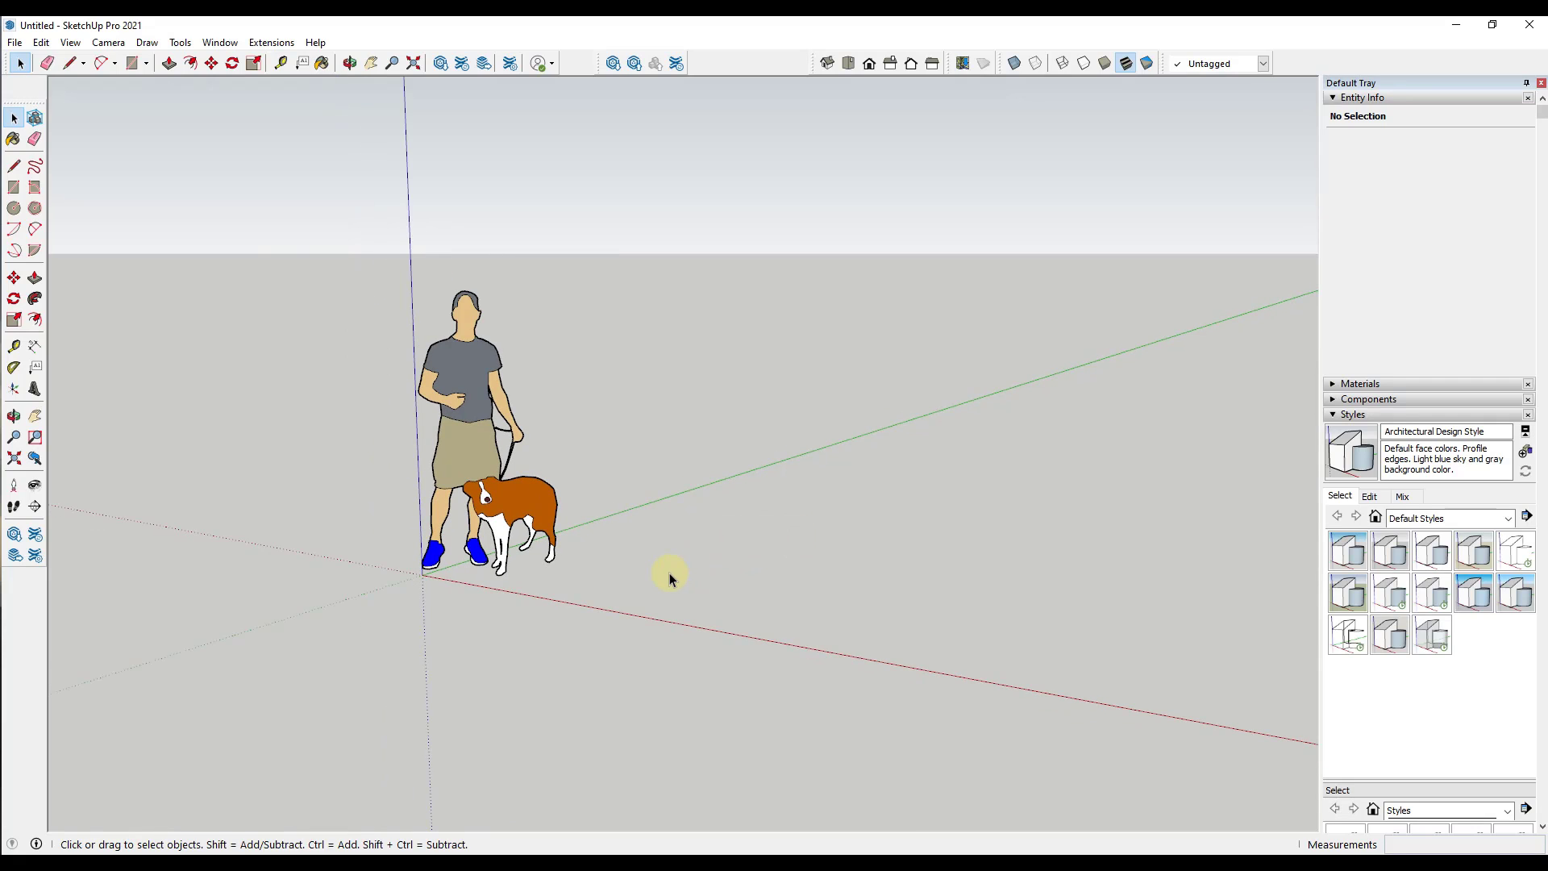
key(l)
click(616, 603)
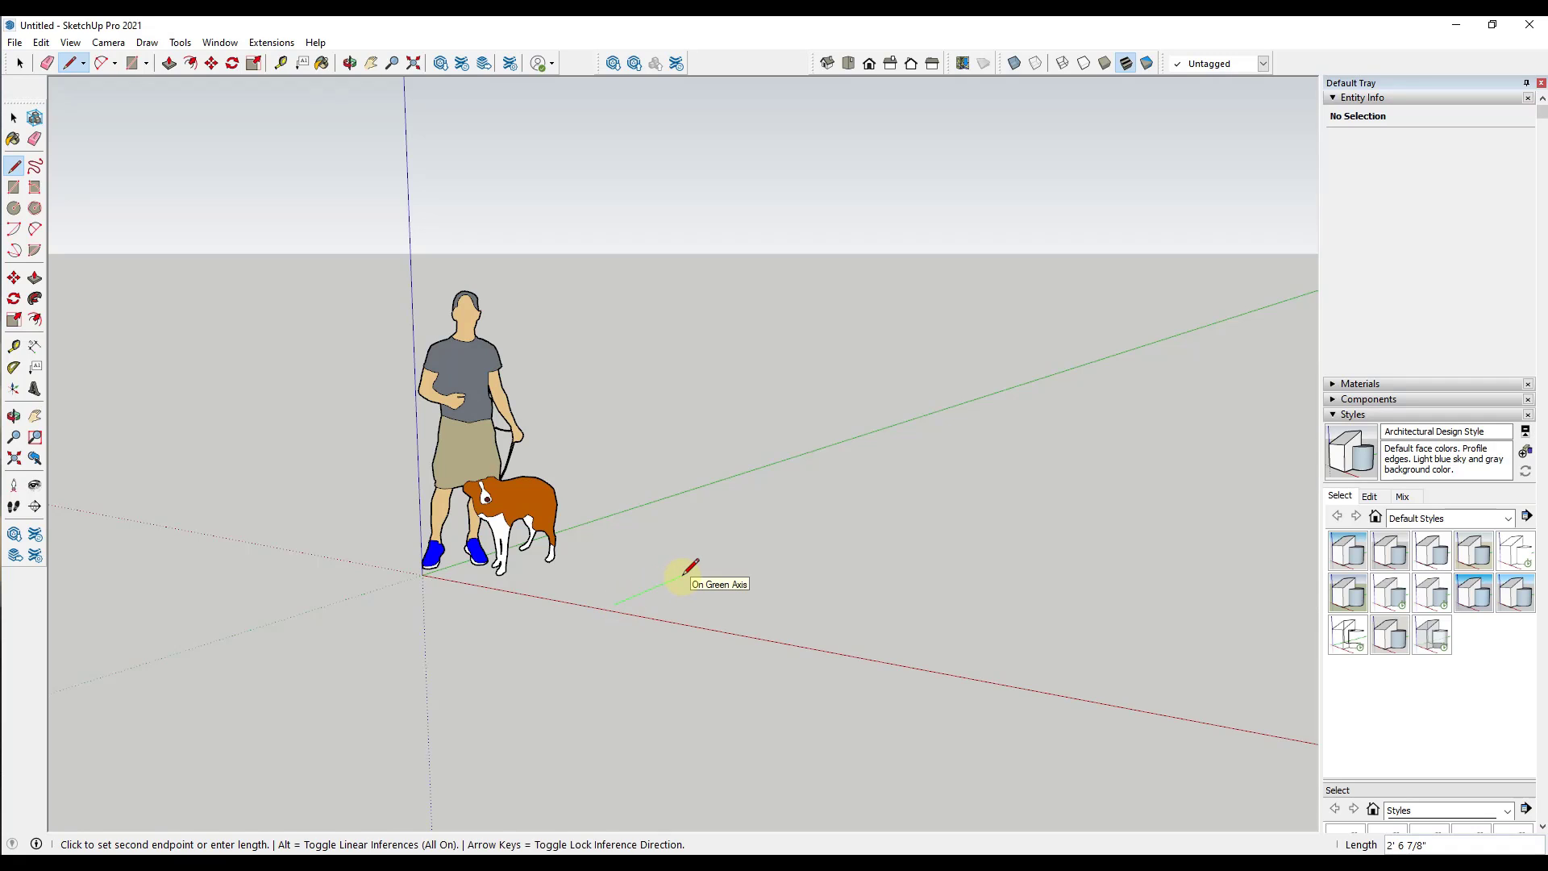
text(2)
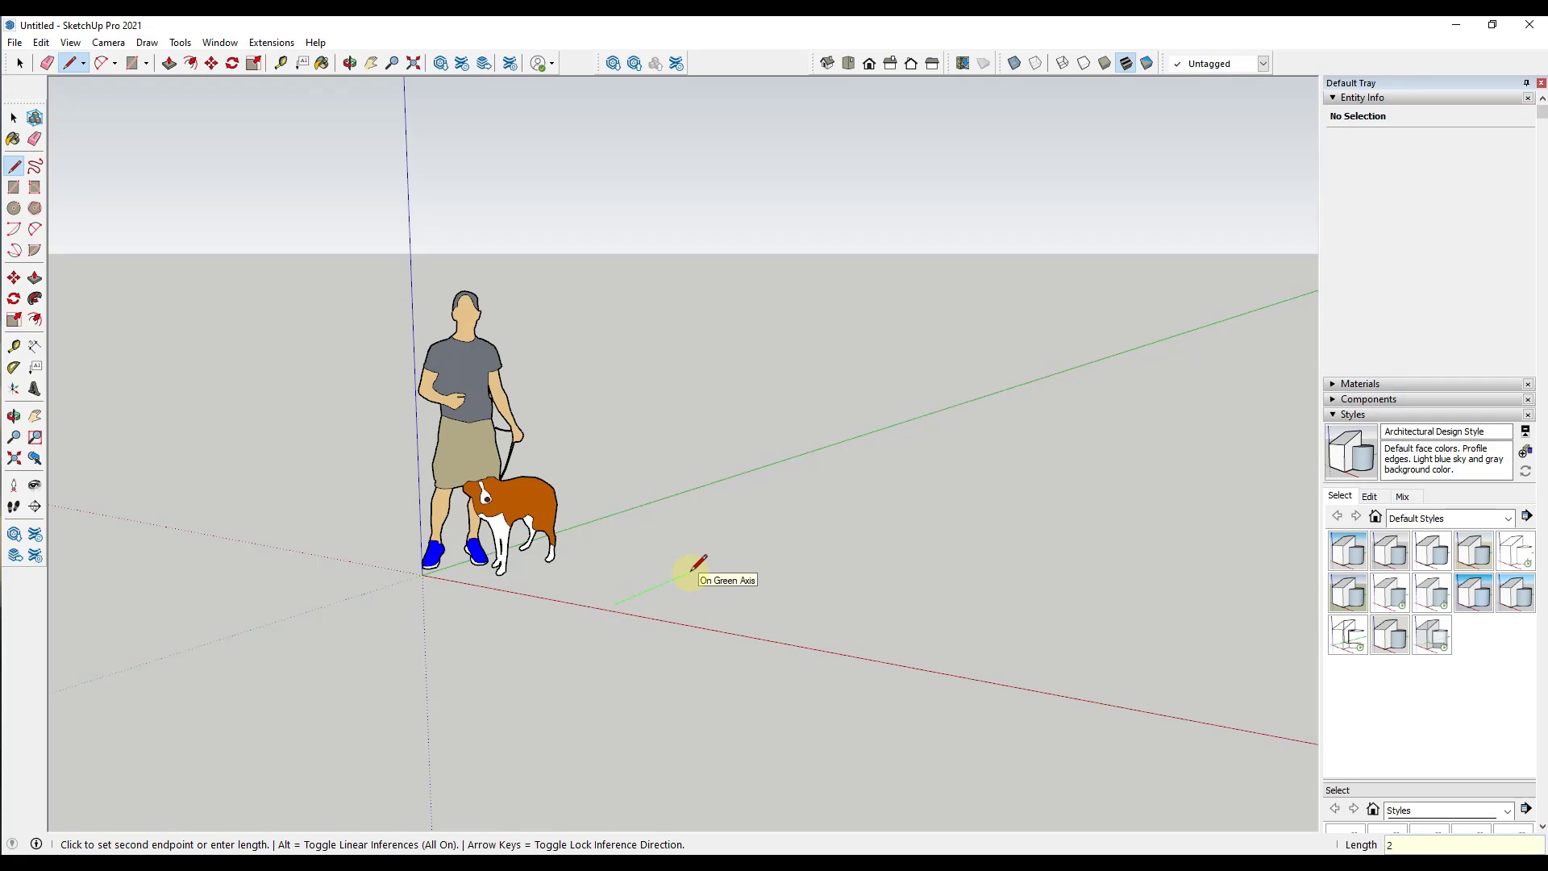
text(4)
key(Return)
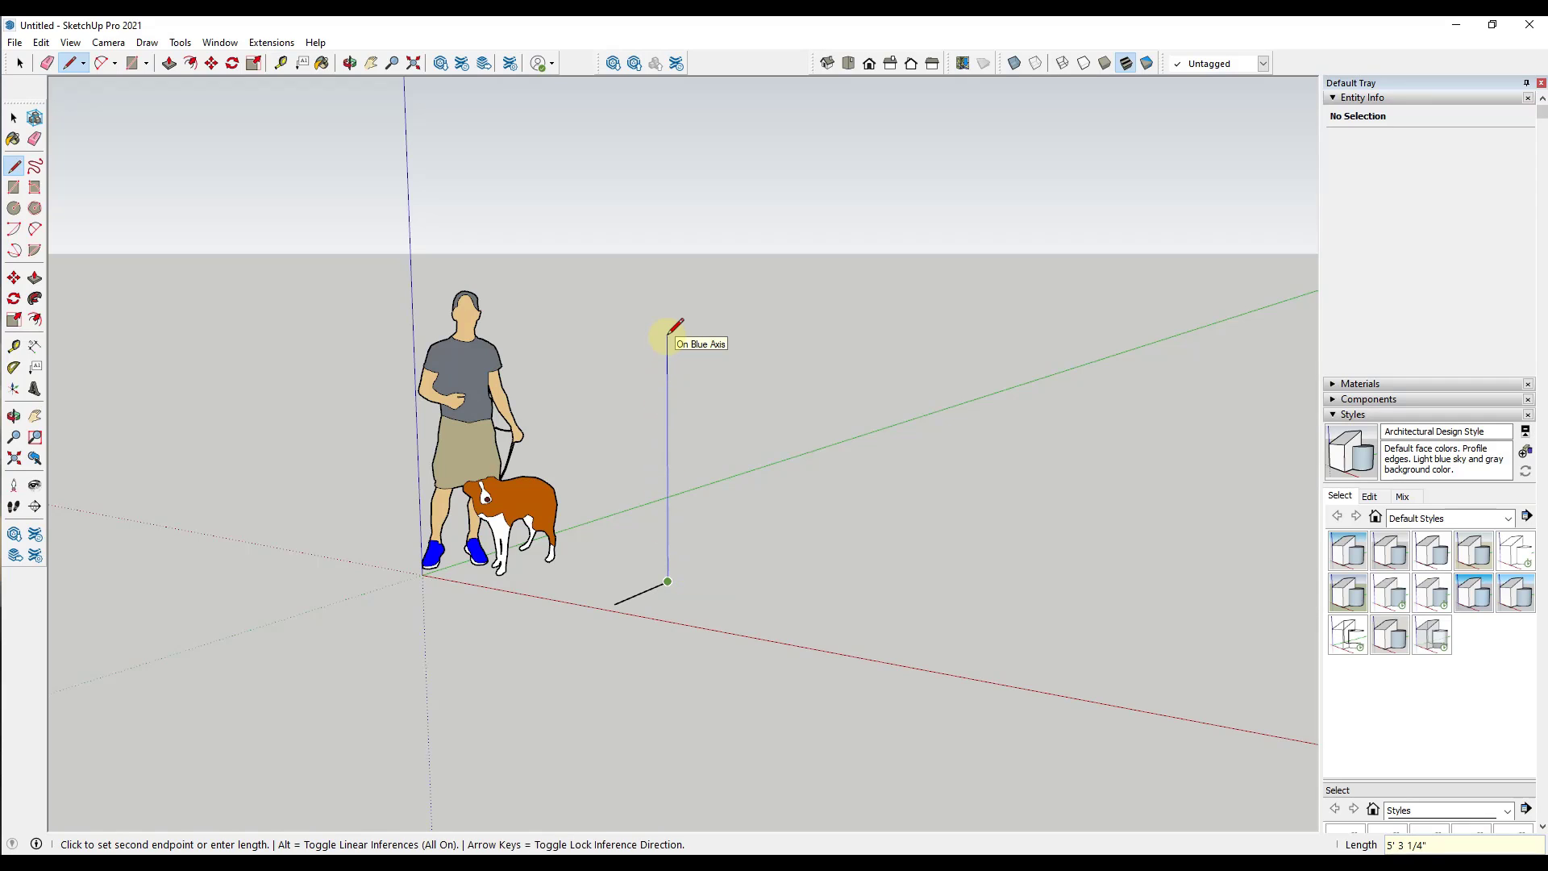
text(4)
key(Return)
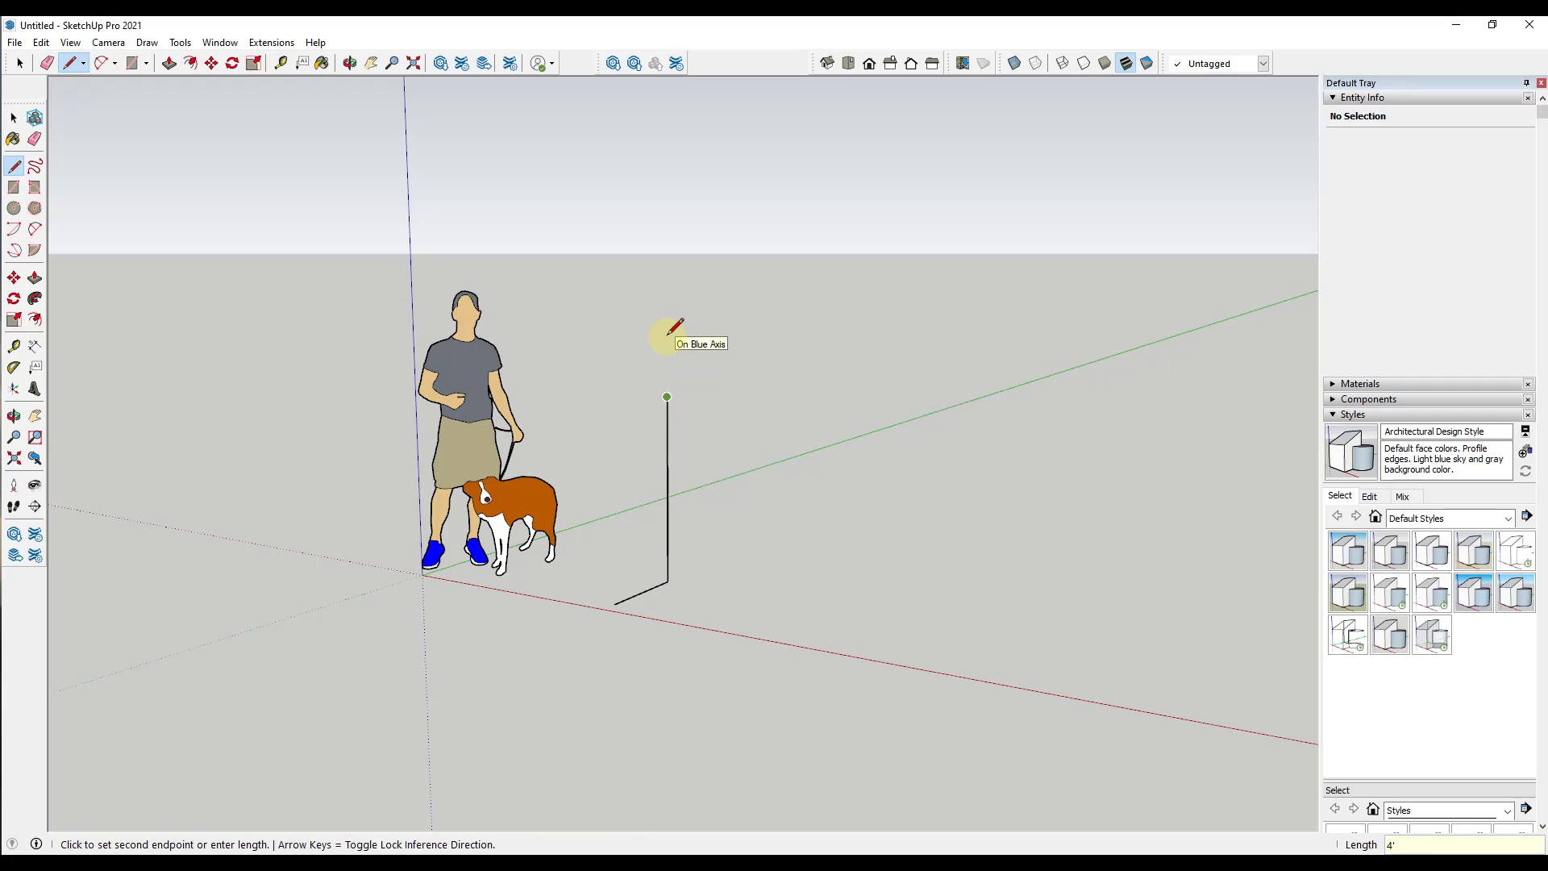
- Create the upright panel face by drawing a rectangle from the vertical edge's upper end to the ground edge's free end
key(r)
click(667, 395)
click(616, 603)
key(space)
scroll(639, 492, up, 2)
scroll(637, 512, up, 1)
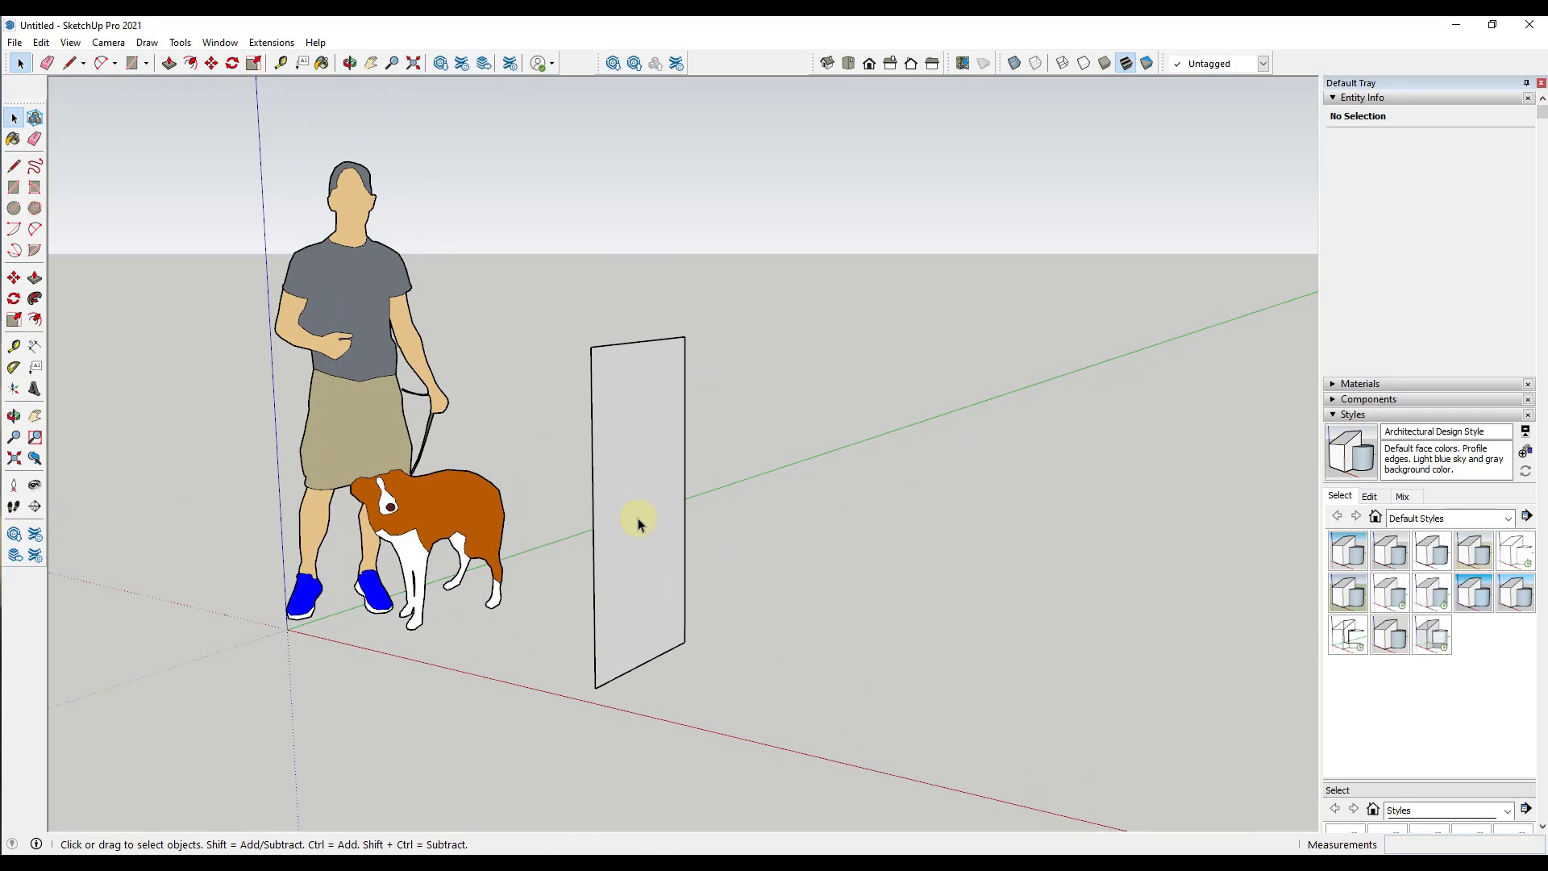
- Push/Pull the upright rectangular face 3/4" to turn it into a side panel
key(p)
click(641, 509)
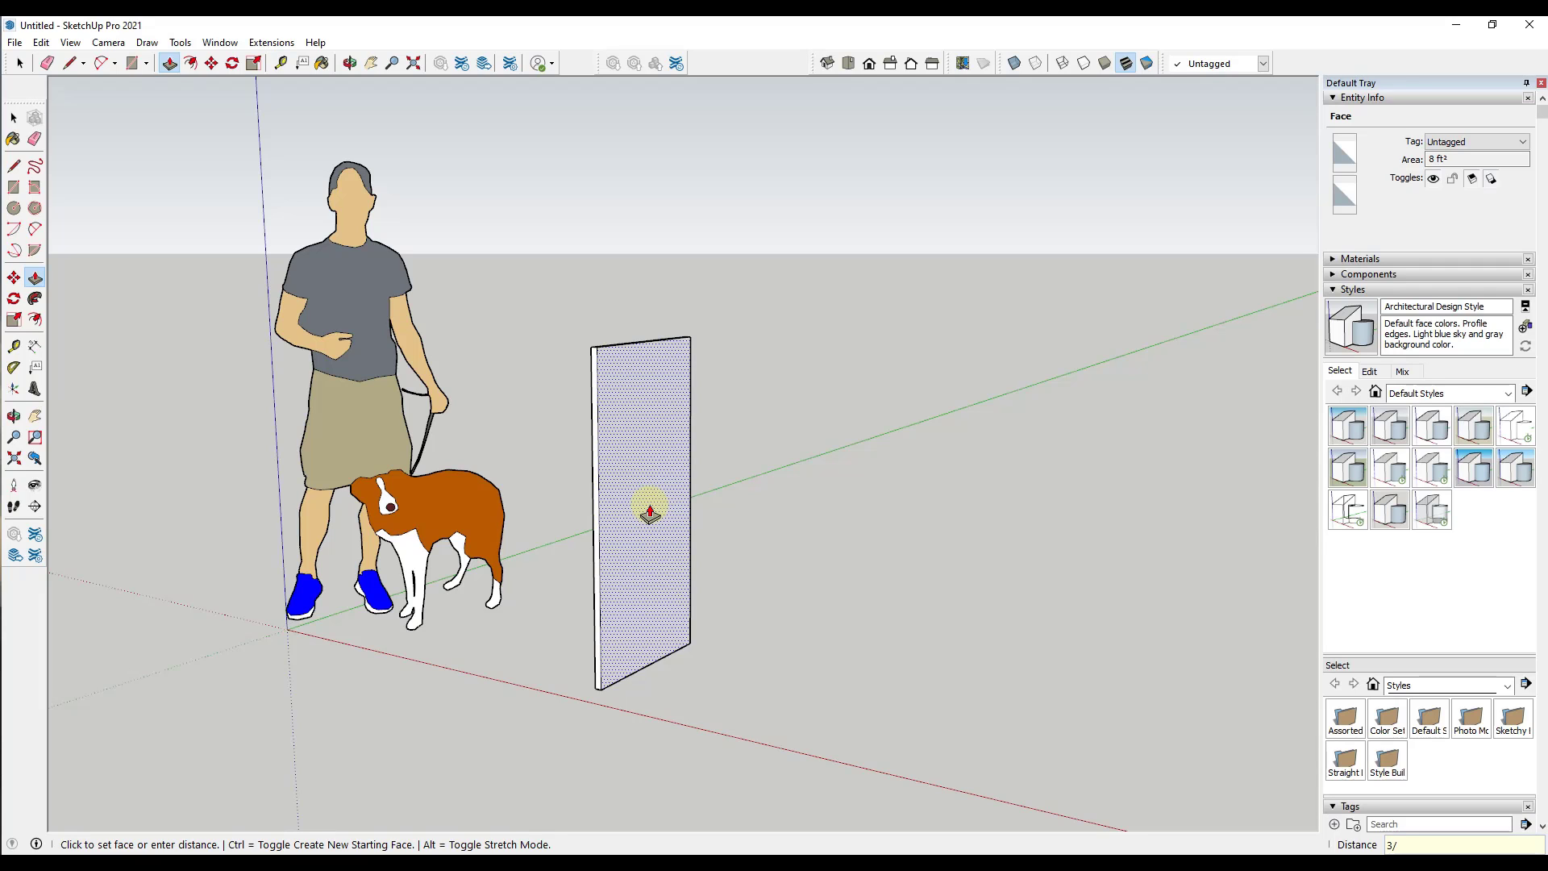
key(Escape)
key(space)
- Select all the side panel's geometry and make it a component with the definition name Left Side
middle_drag(627, 428, 632, 475)
scroll(635, 462, down, 2)
scroll(628, 515, up, 3)
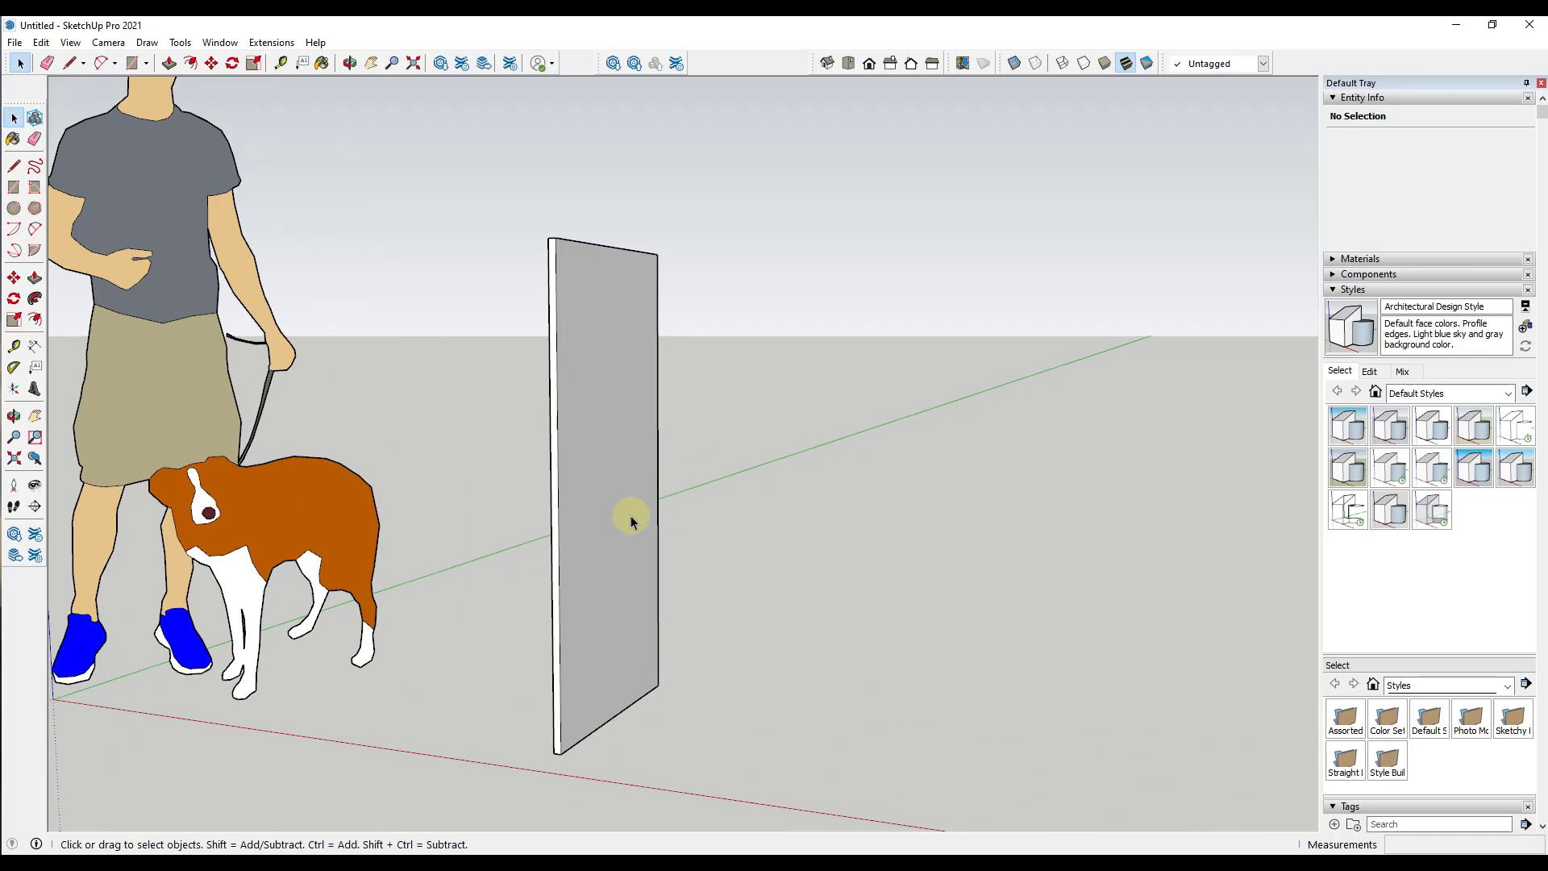
scroll(608, 349, down, 2)
click(603, 365)
drag(489, 219, 772, 813)
right_click(591, 432)
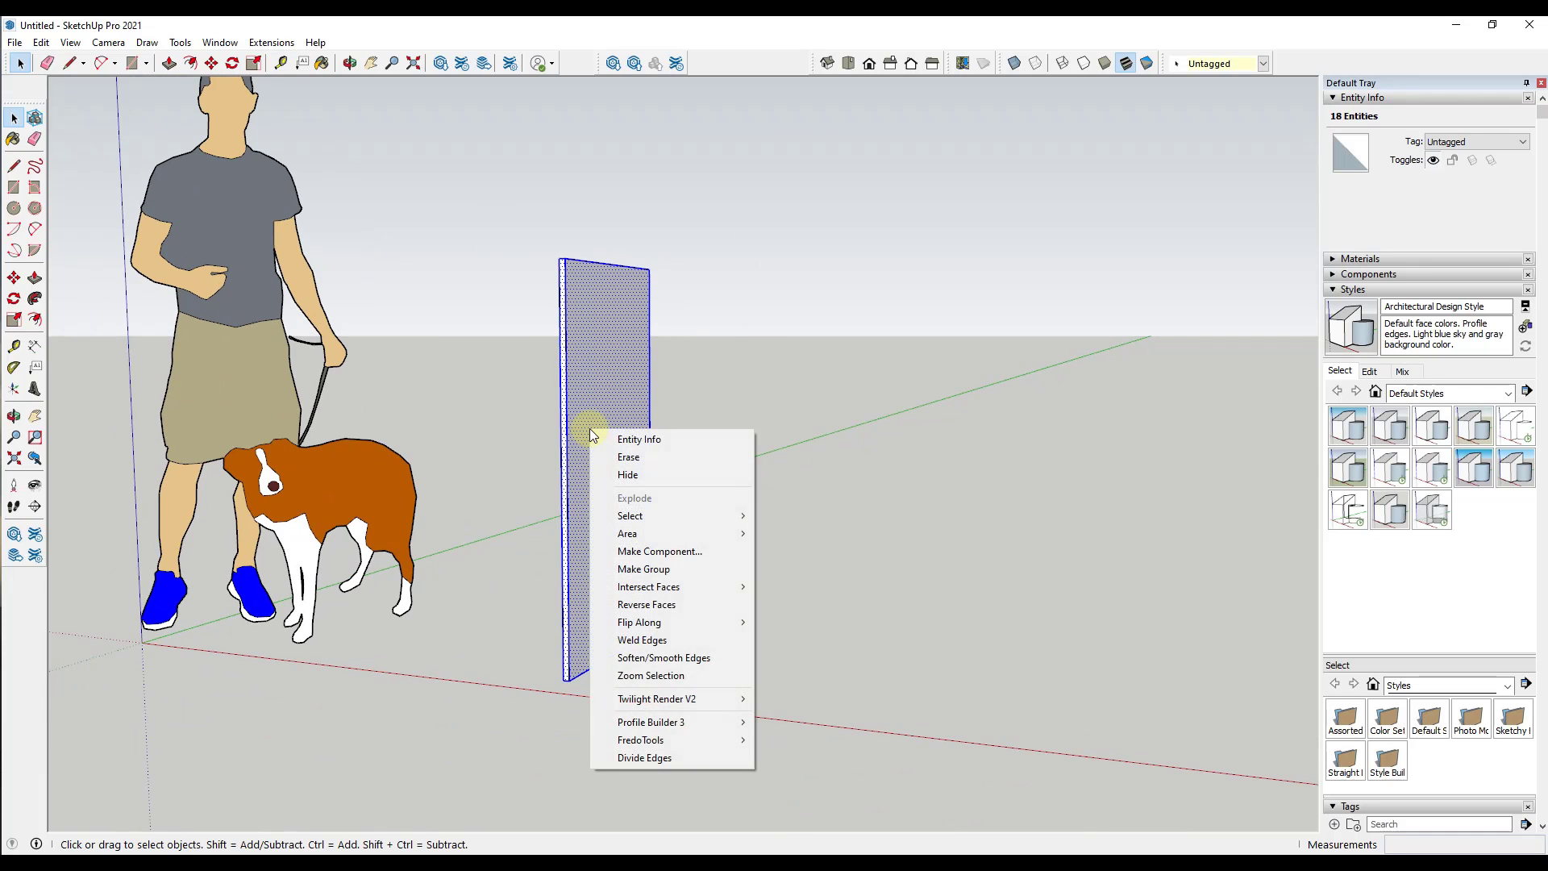
click(674, 549)
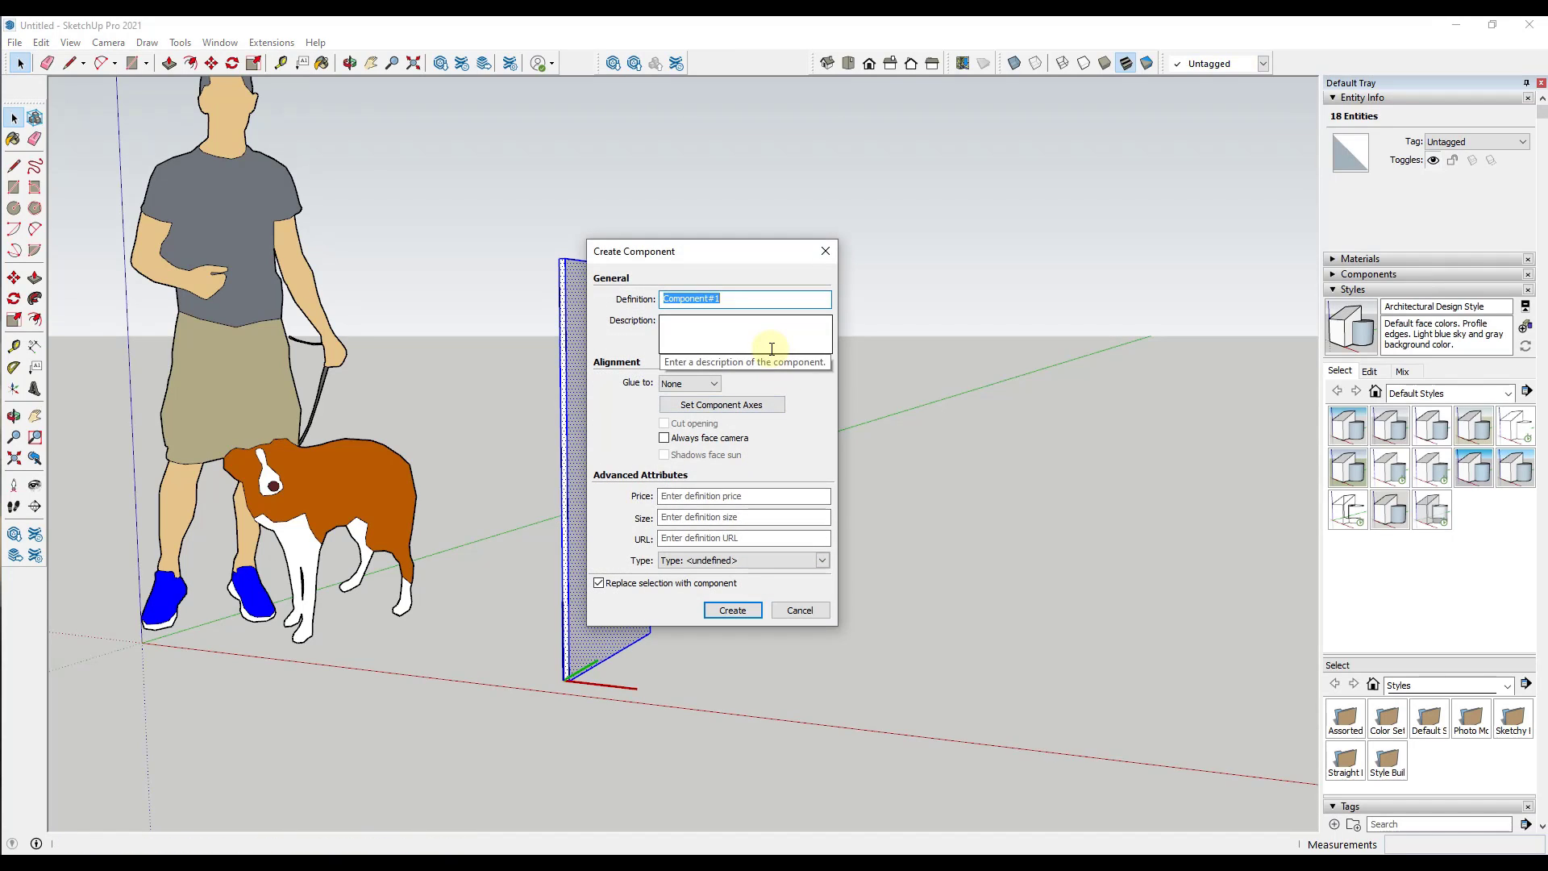
text(Left Side)
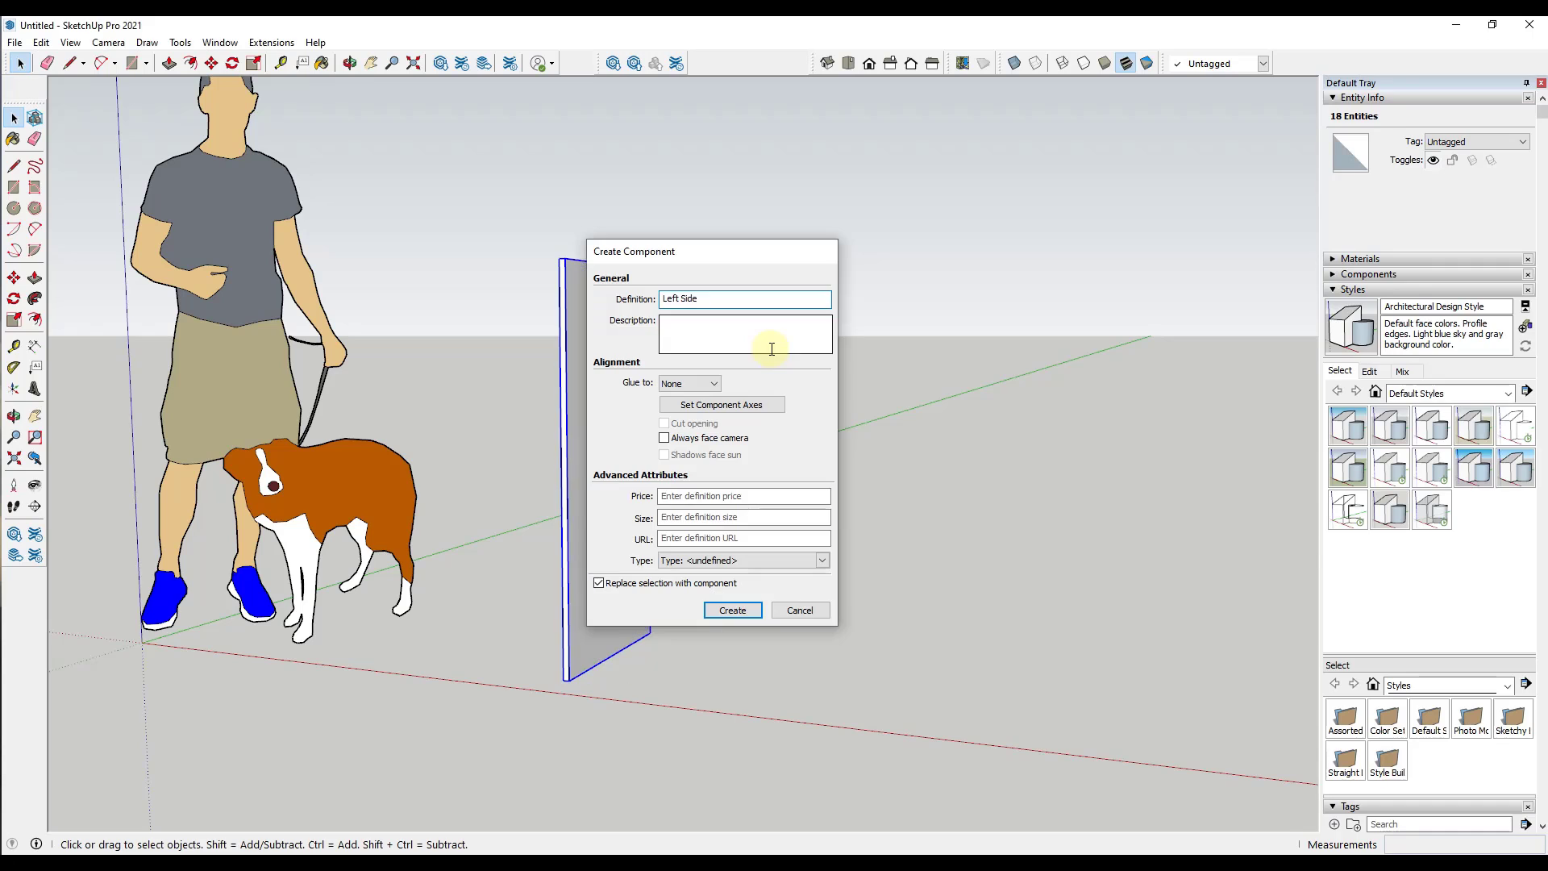
key(Return)
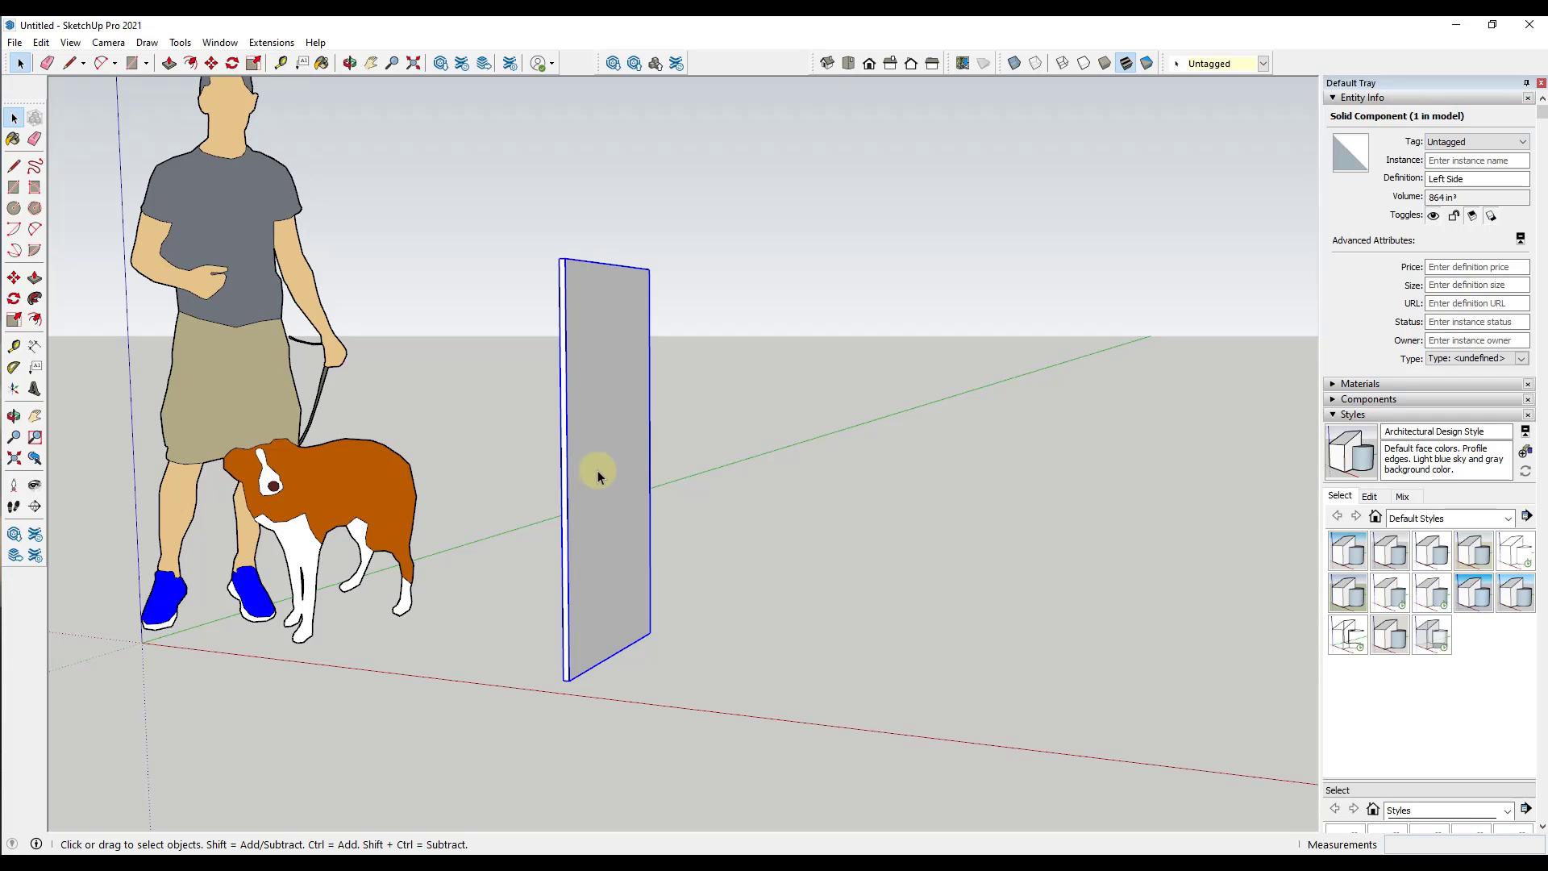
- Draw a 36-inch edge along the red axis, starting slightly above the lower front corner of the Left Side panel
middle_drag(587, 466, 564, 346)
middle_drag(578, 447, 616, 449)
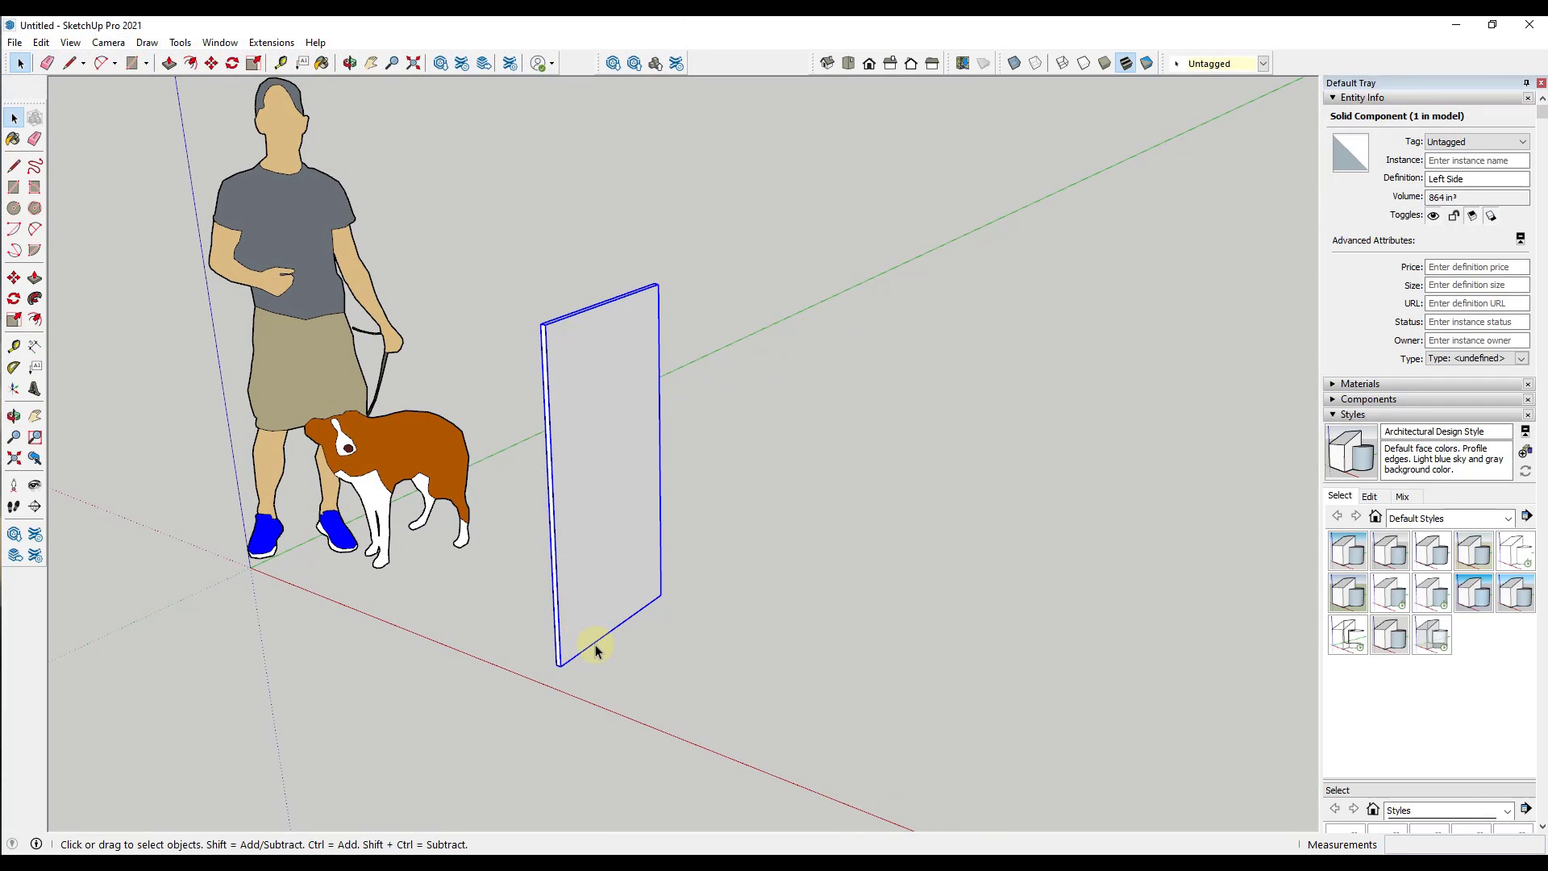
scroll(597, 650, up, 4)
key(l)
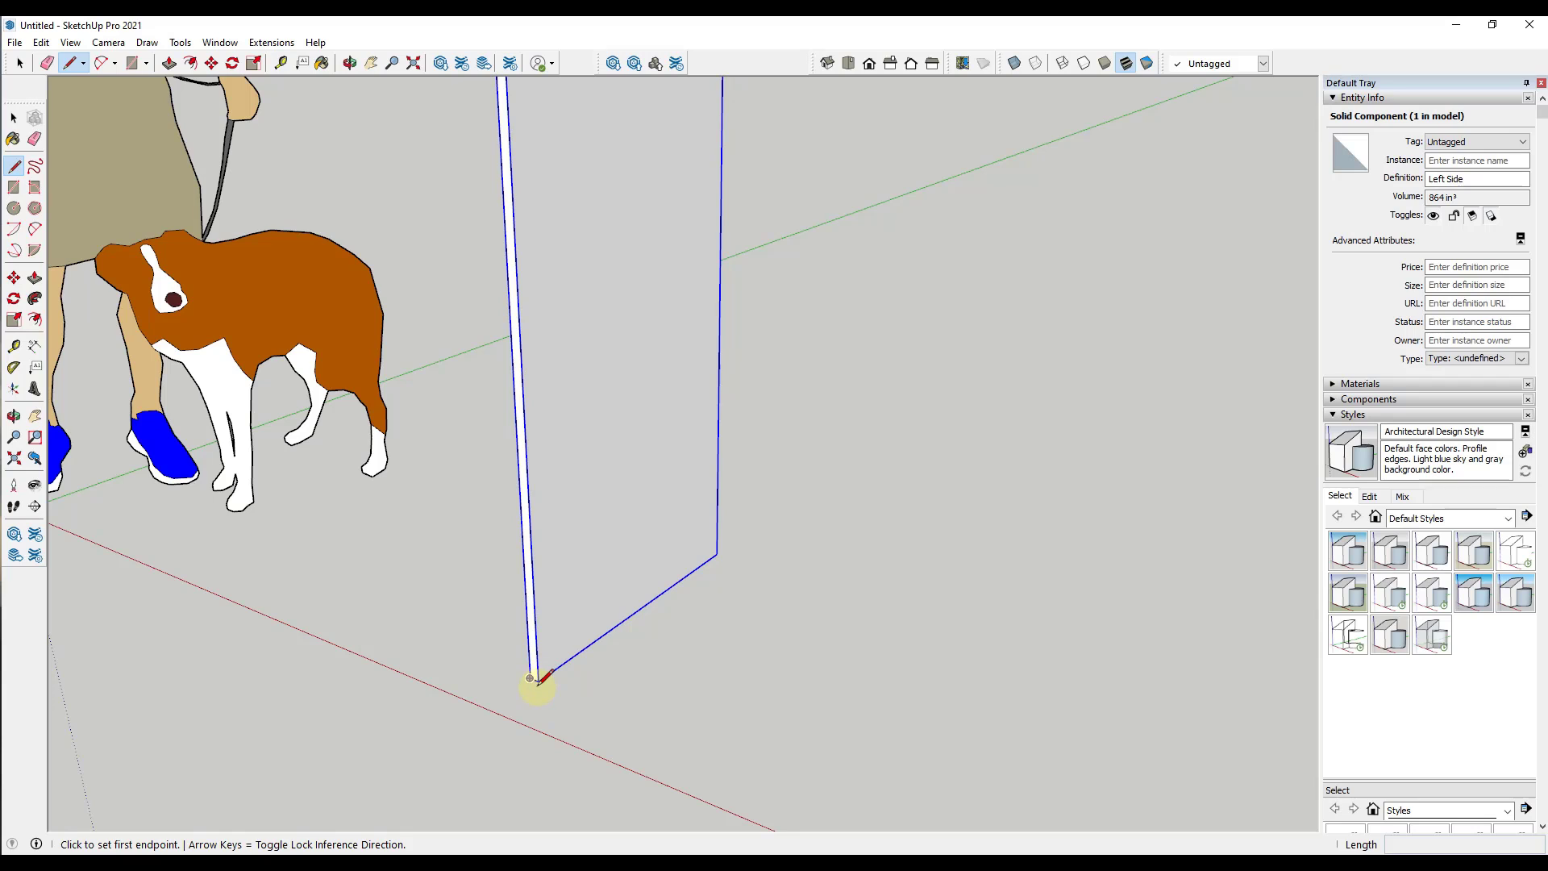
click(538, 681)
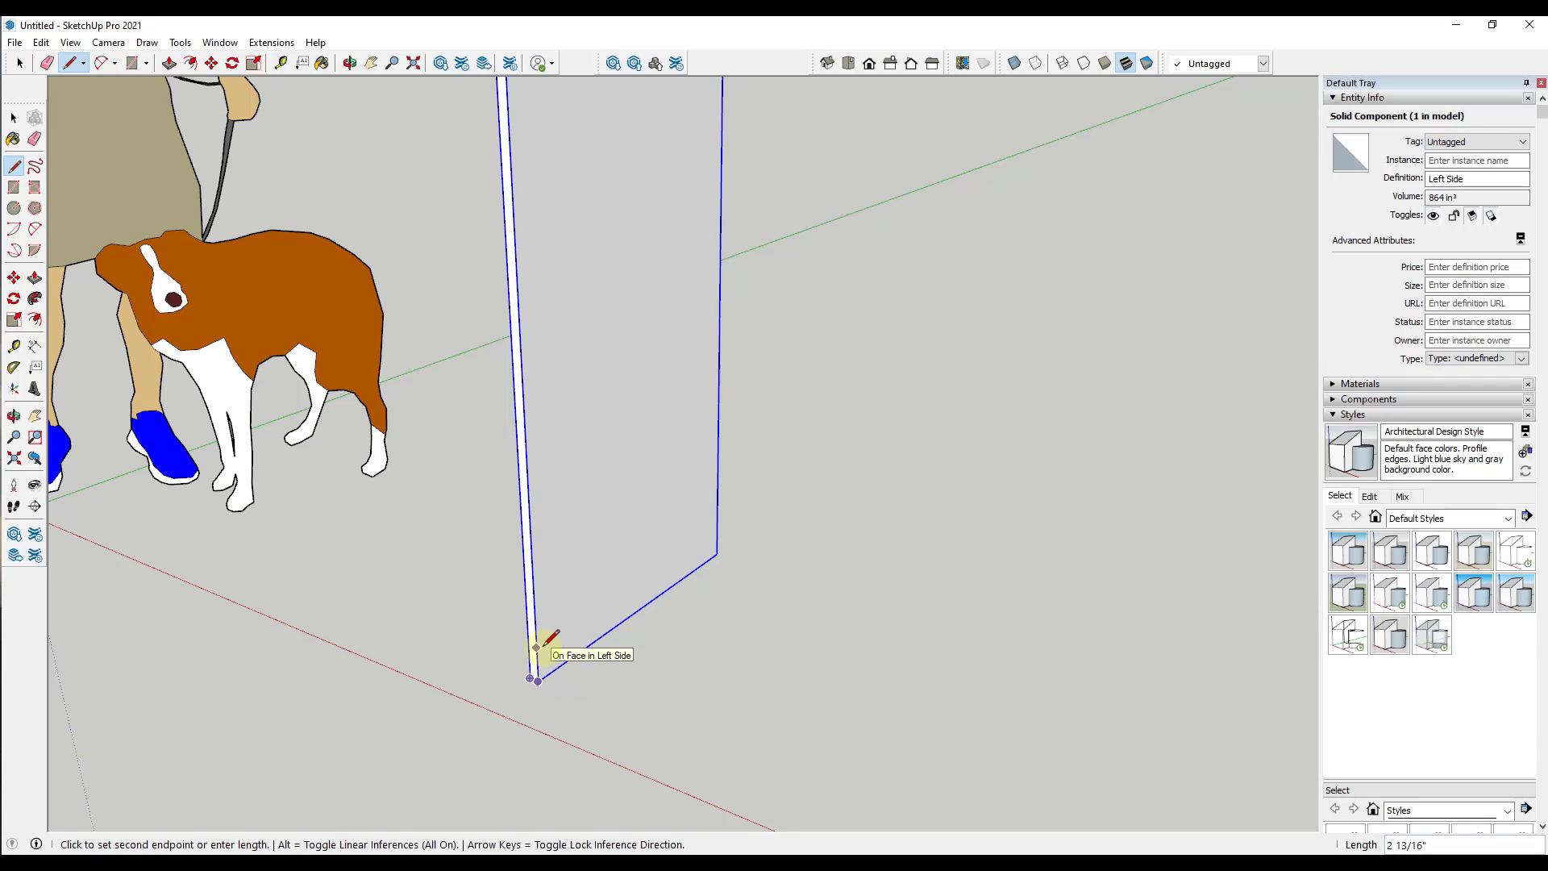
middle_drag(544, 633, 541, 625)
scroll(537, 631, down, 5)
text(36)
key(Return)
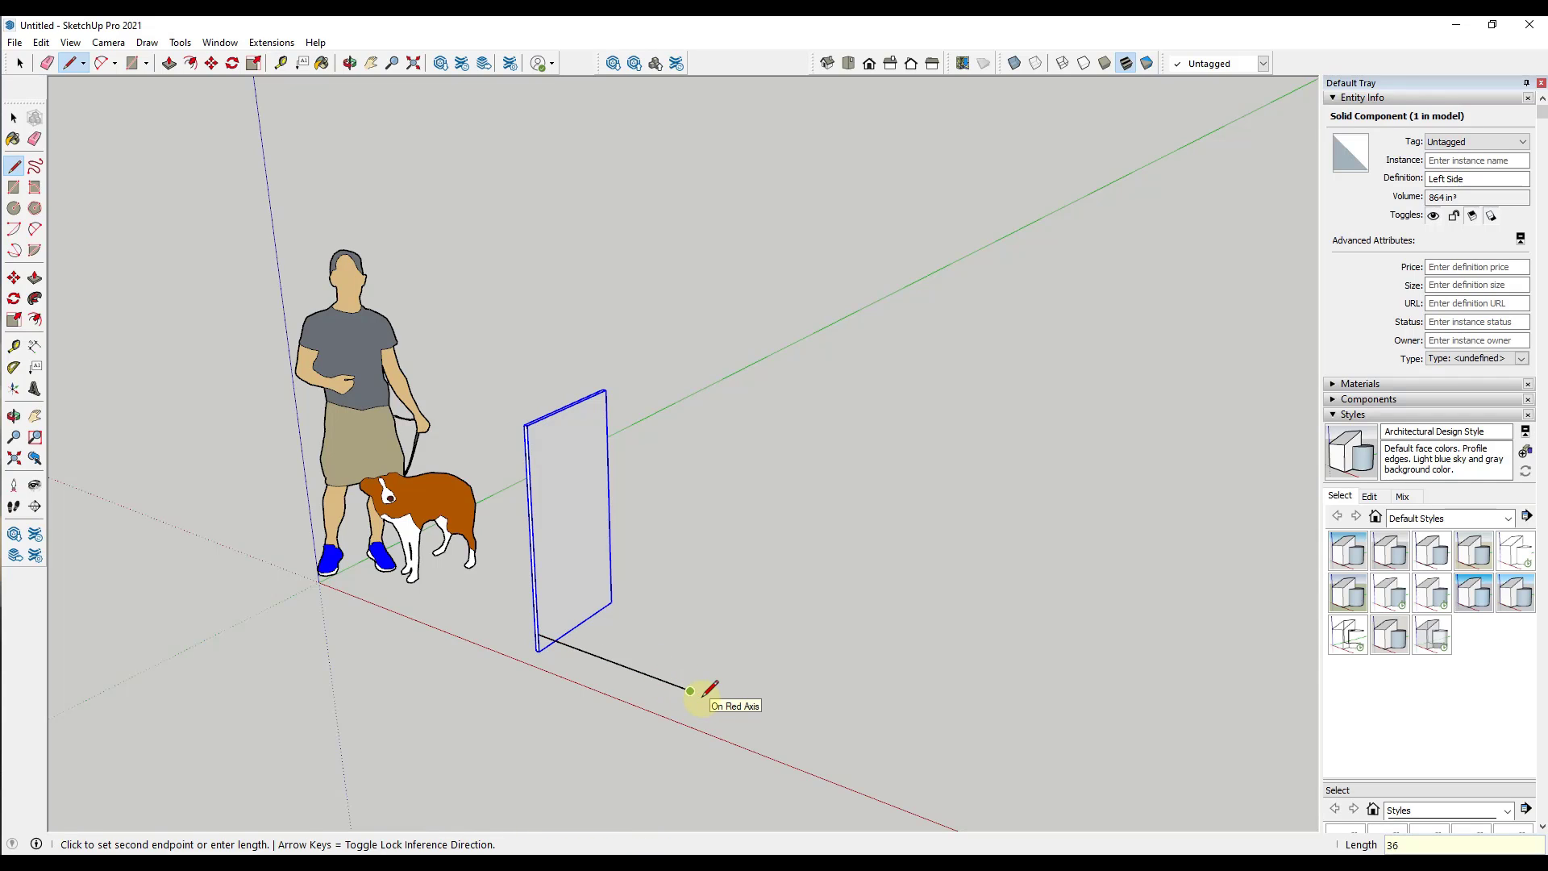
- Close the horizontal shelf outline with an edge along the green axis to the panel's depth and edges back to the starting point
key(Left)
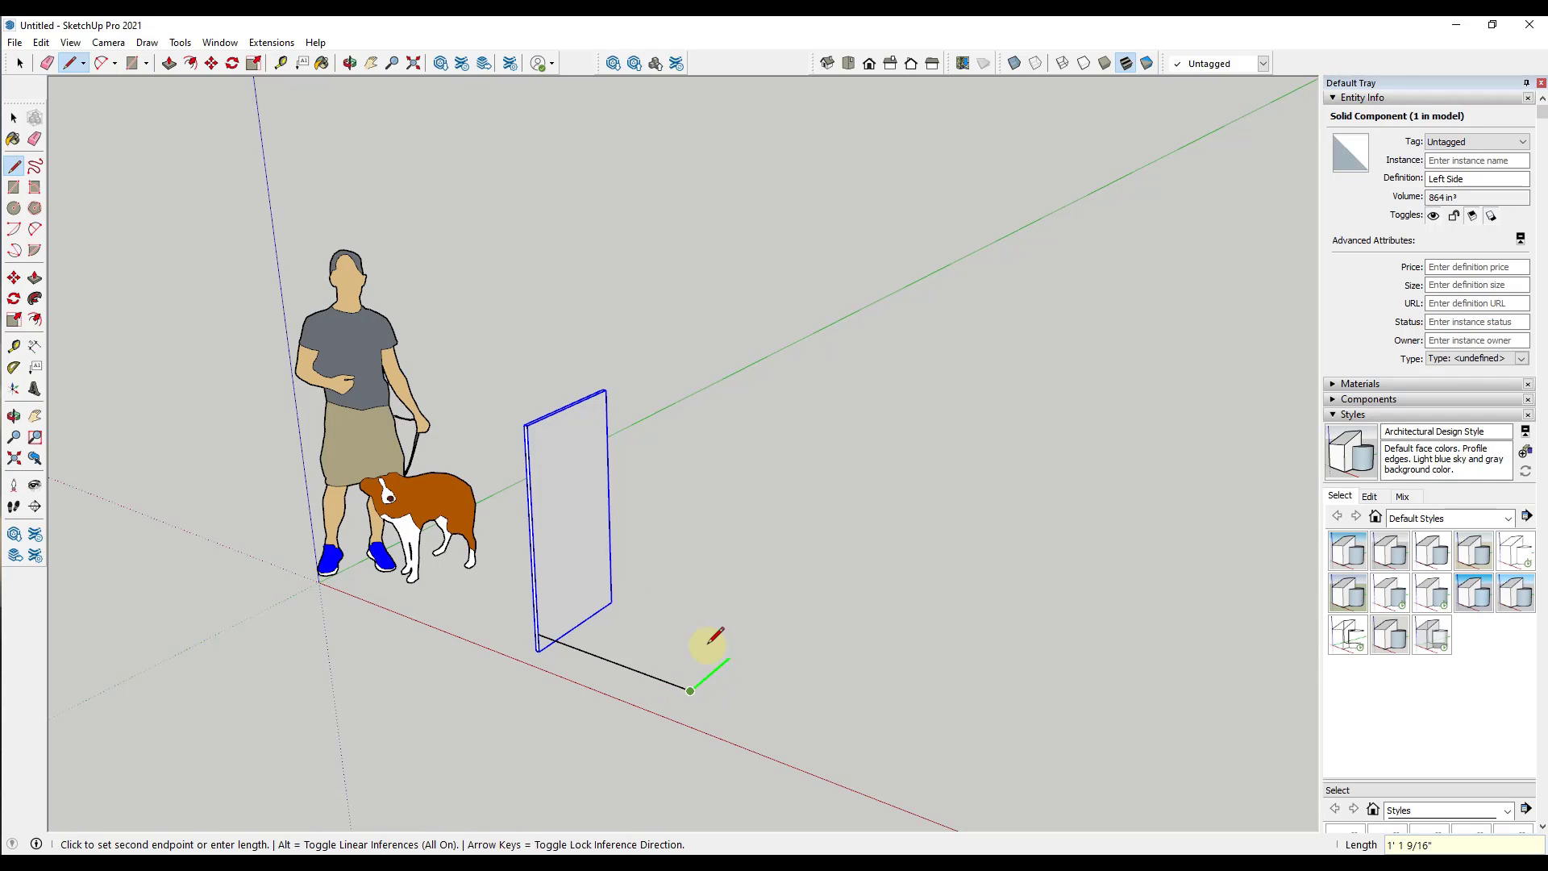
click(611, 601)
click(610, 586)
click(567, 633)
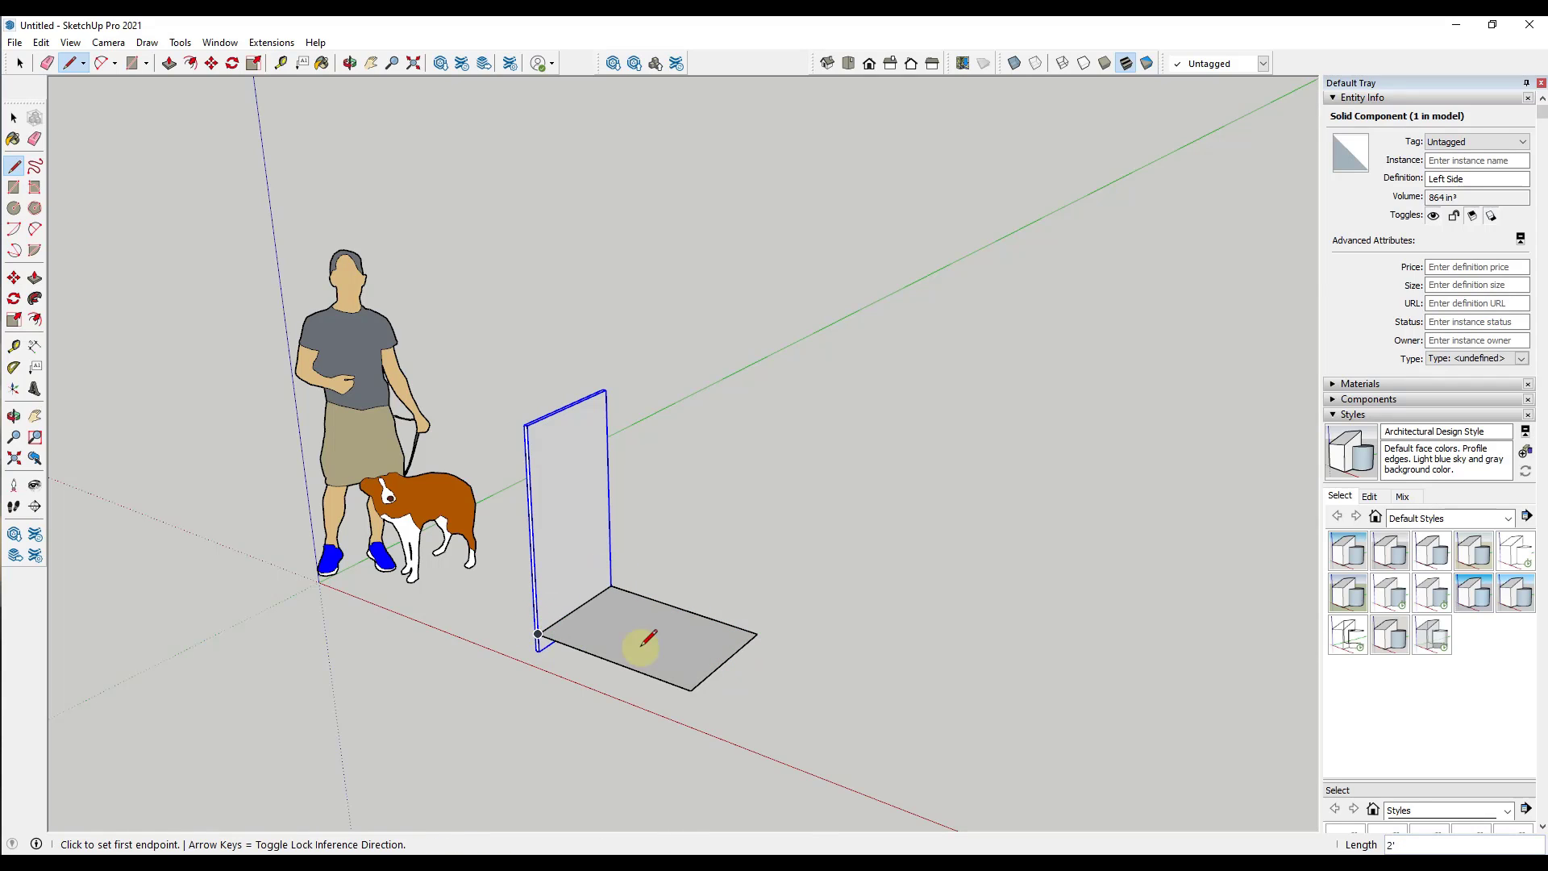
- Push/Pull the horizontal shelf face upward into a thin board
scroll(567, 629, up, 5)
key(space)
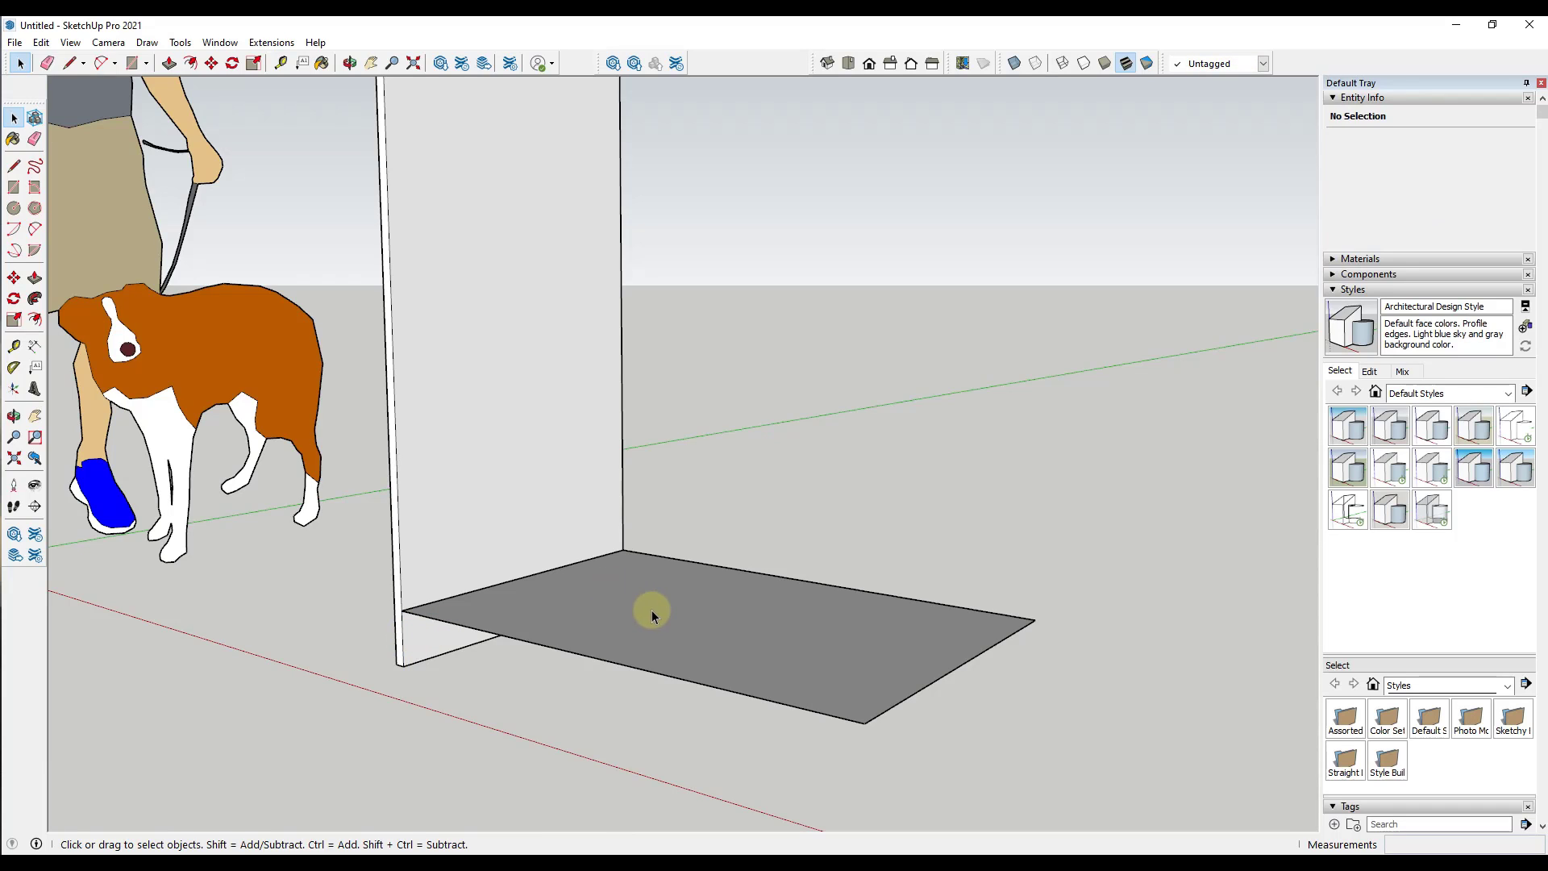
key(p)
click(654, 612)
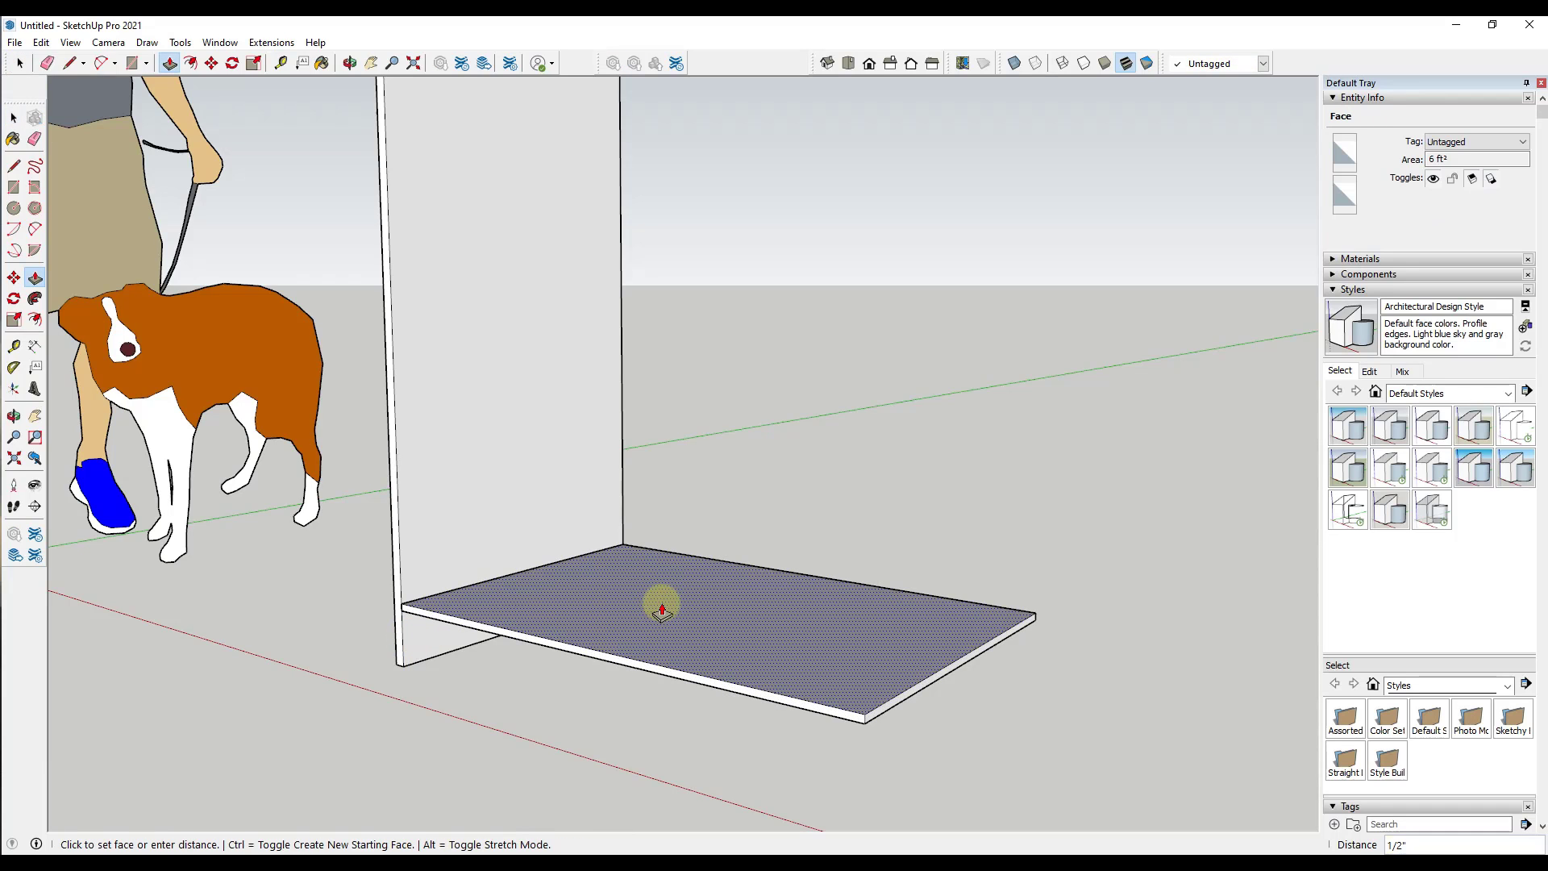
key(space)
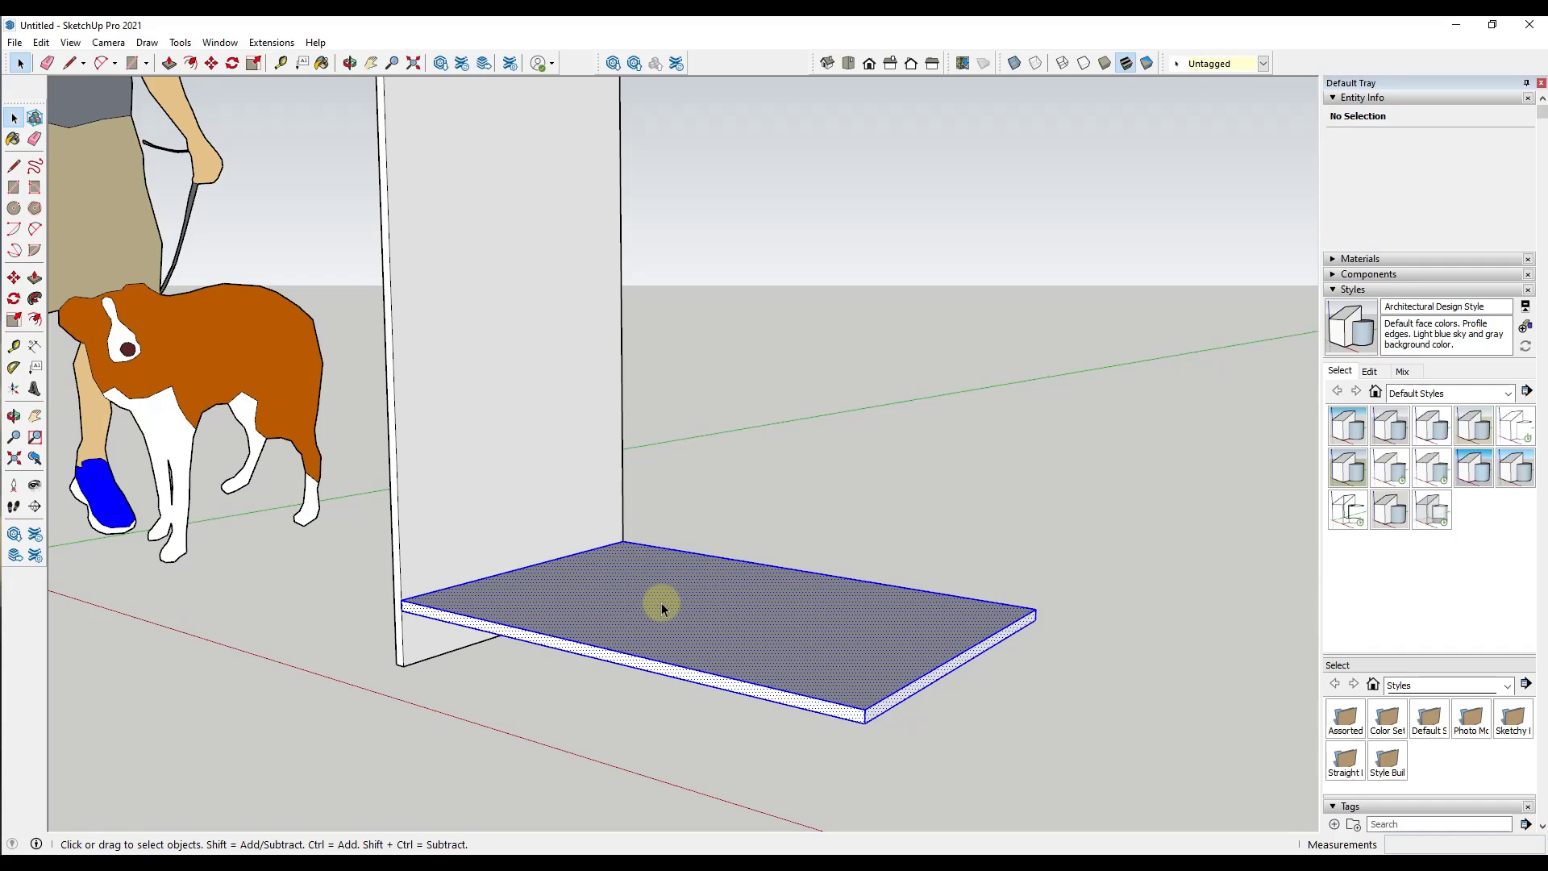
- Make the selected shelf board a component with the definition name Shelf
right_click(661, 602)
click(740, 387)
text(Shelf)
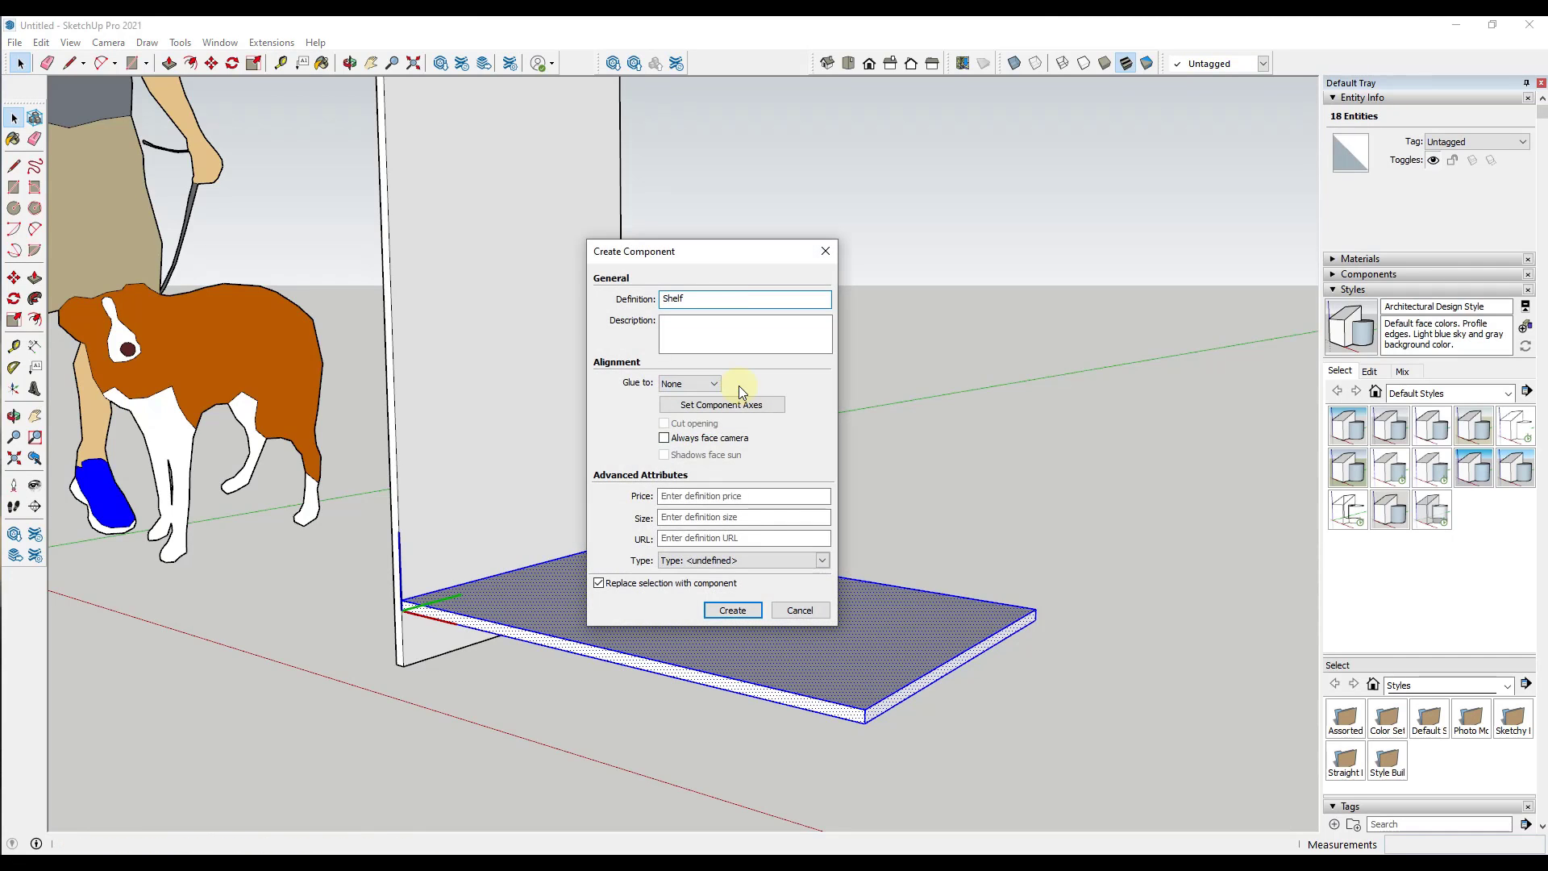
key(Return)
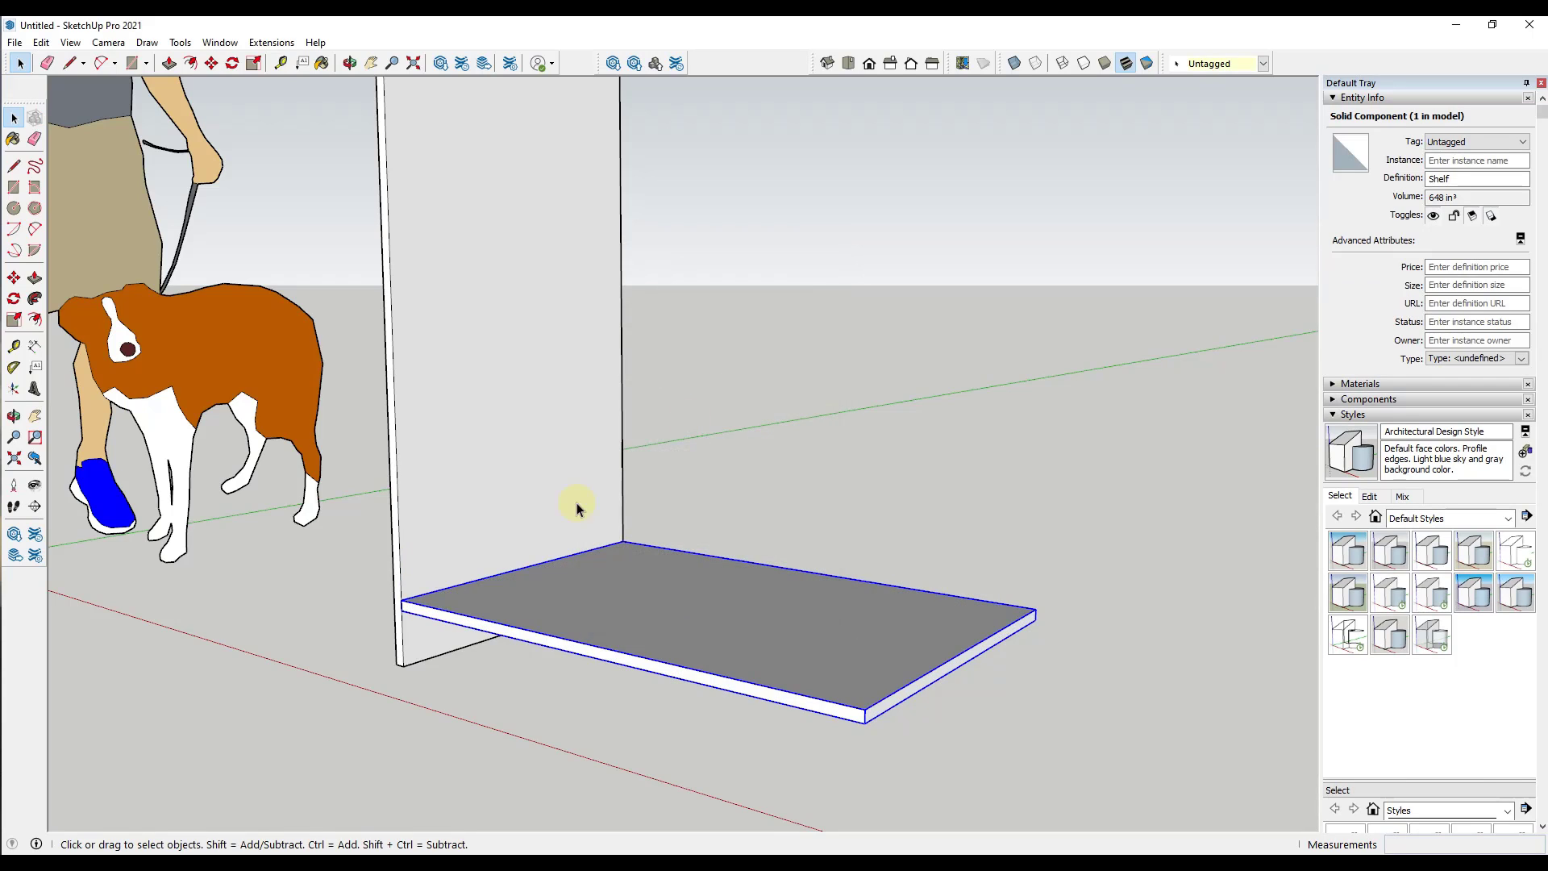
- Copy the Shelf from its front corner to the Left Side panel's top front corner, and divide the copies into three equal spacings
scroll(673, 536, down, 3)
key(m)
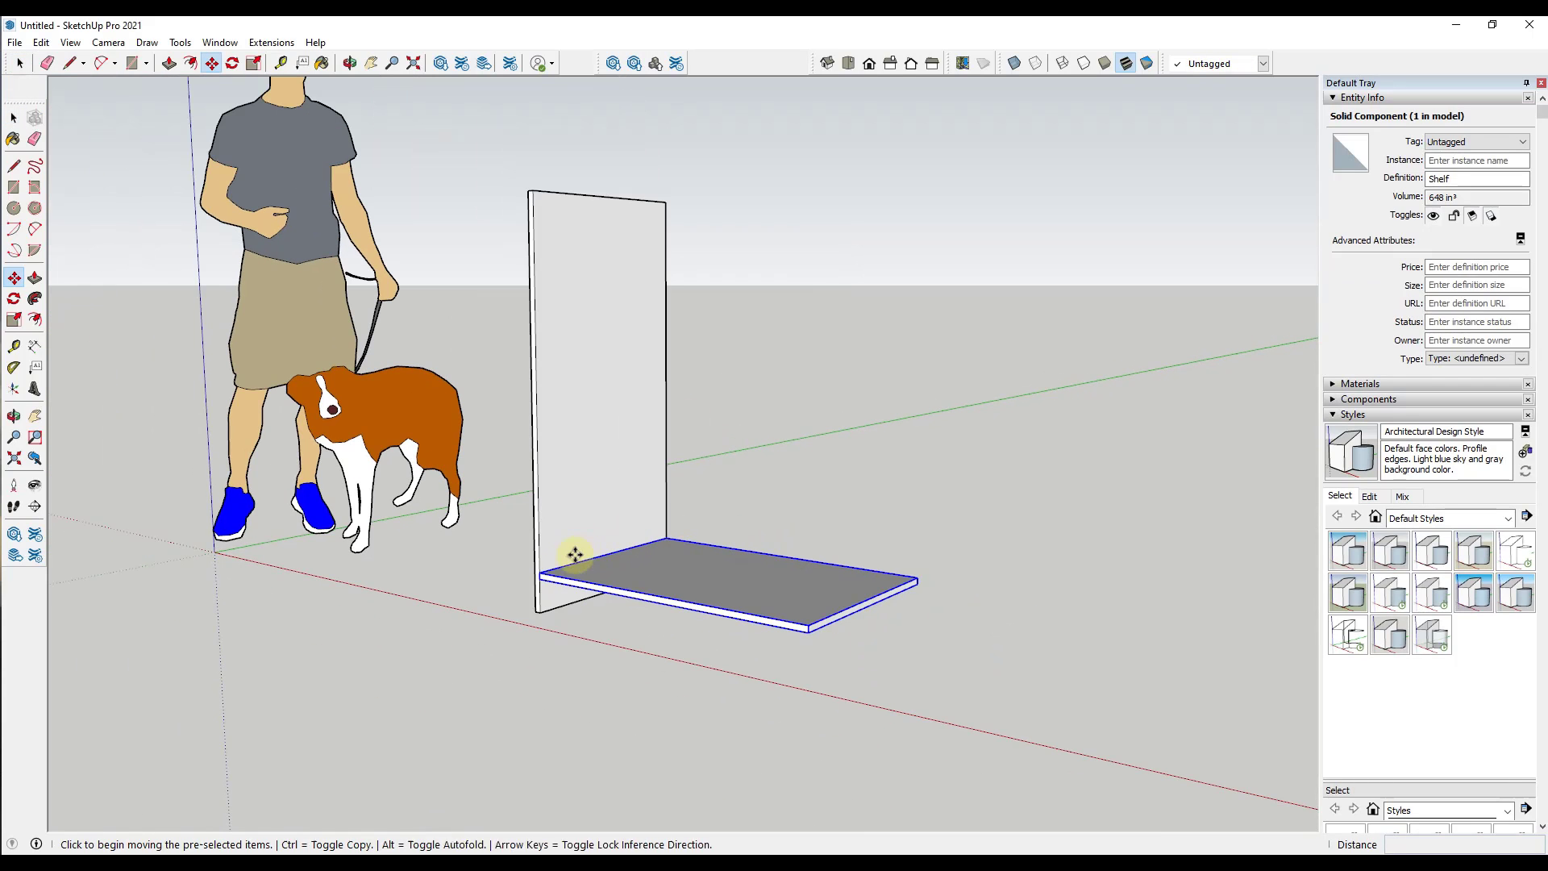
key(ctrl)
click(539, 577)
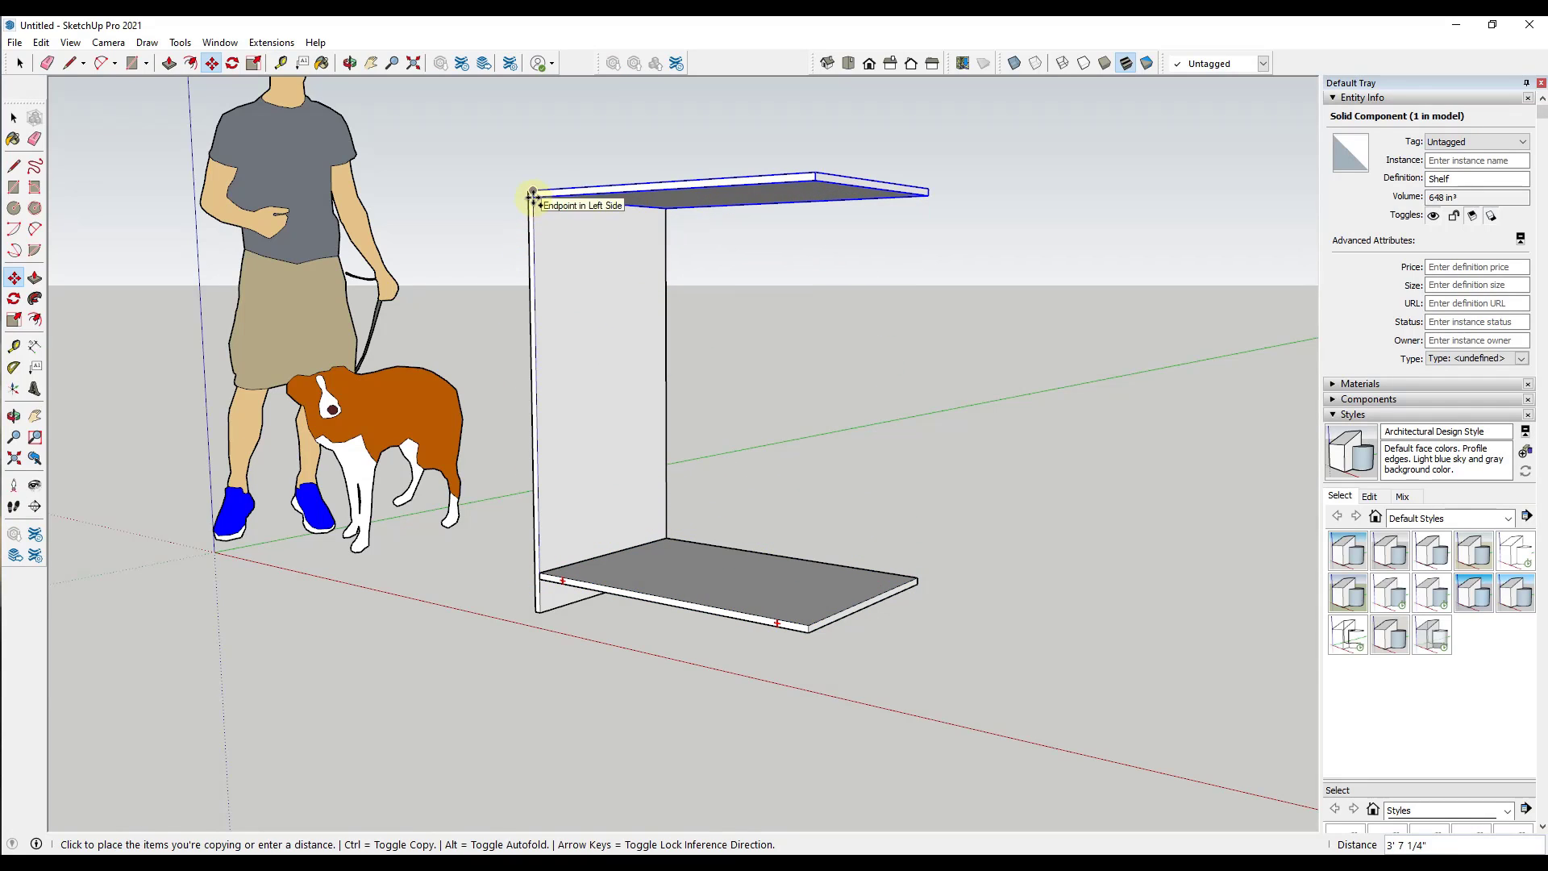
click(532, 196)
text(/3)
key(Return)
key(space)
scroll(766, 379, down, 3)
middle_drag(781, 403, 863, 450)
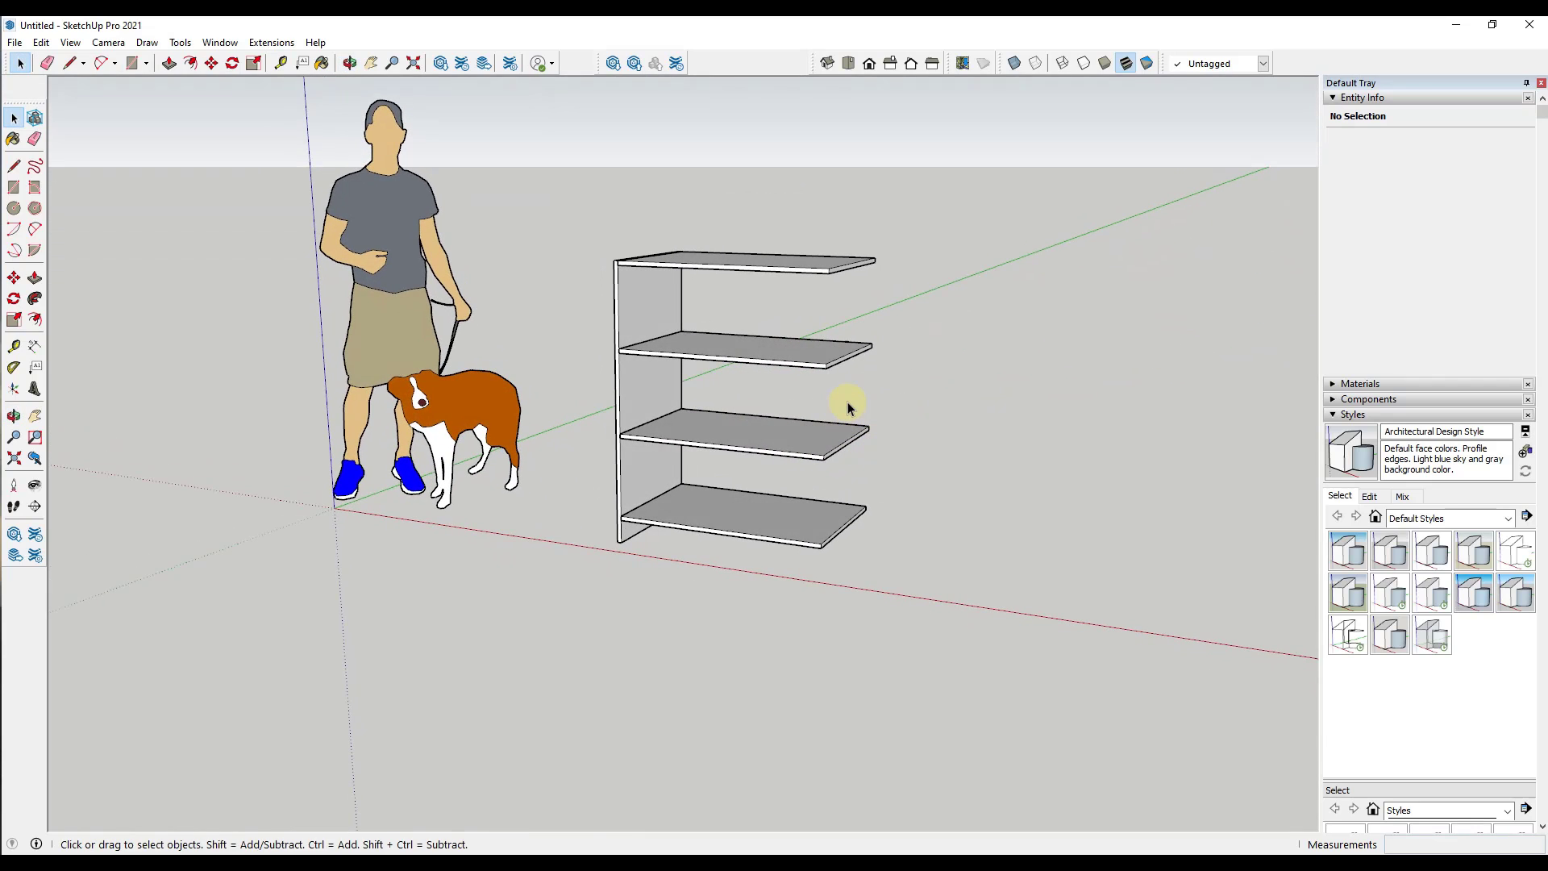
- Copy the Left Side panel from its top front corner to the opposite end of the shelves
middle_drag(700, 369, 666, 341)
click(632, 295)
scroll(612, 268, up, 3)
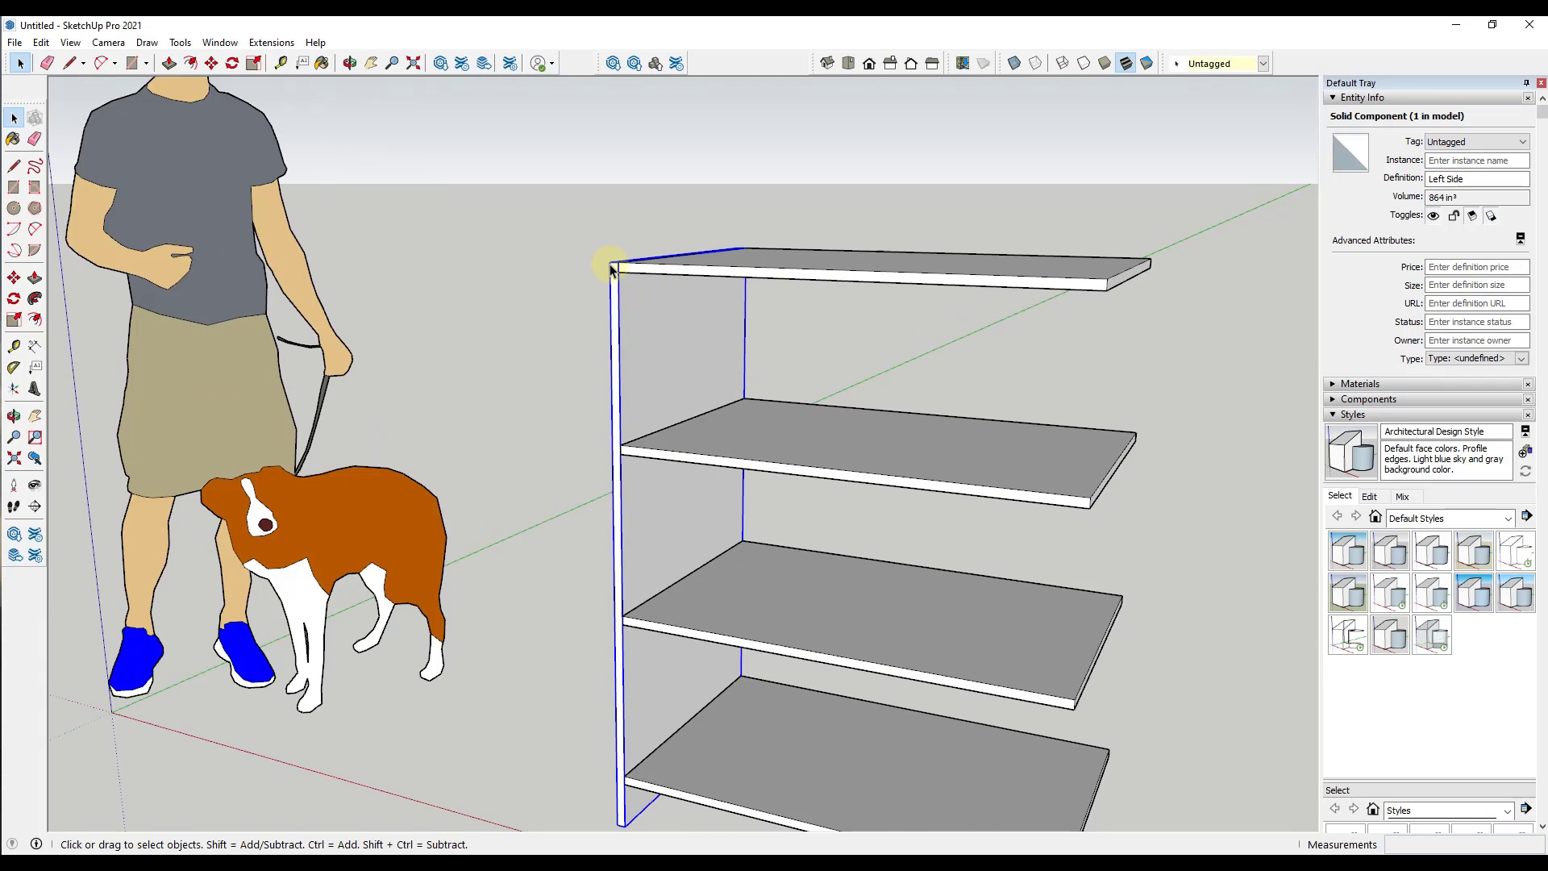
scroll(611, 270, down, 2)
key(m)
key(ctrl)
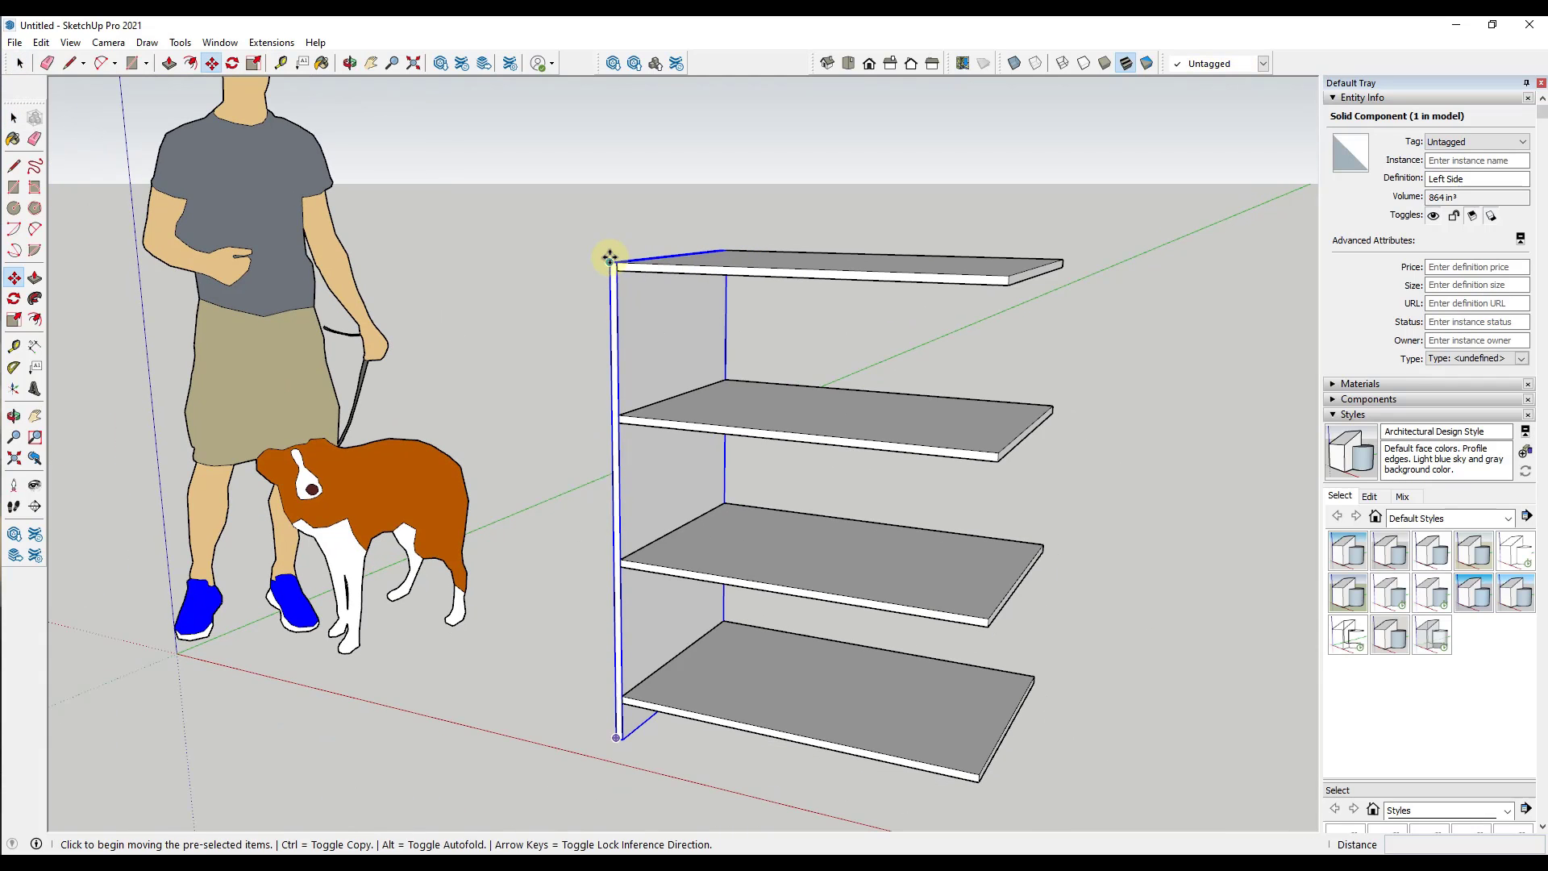
click(611, 264)
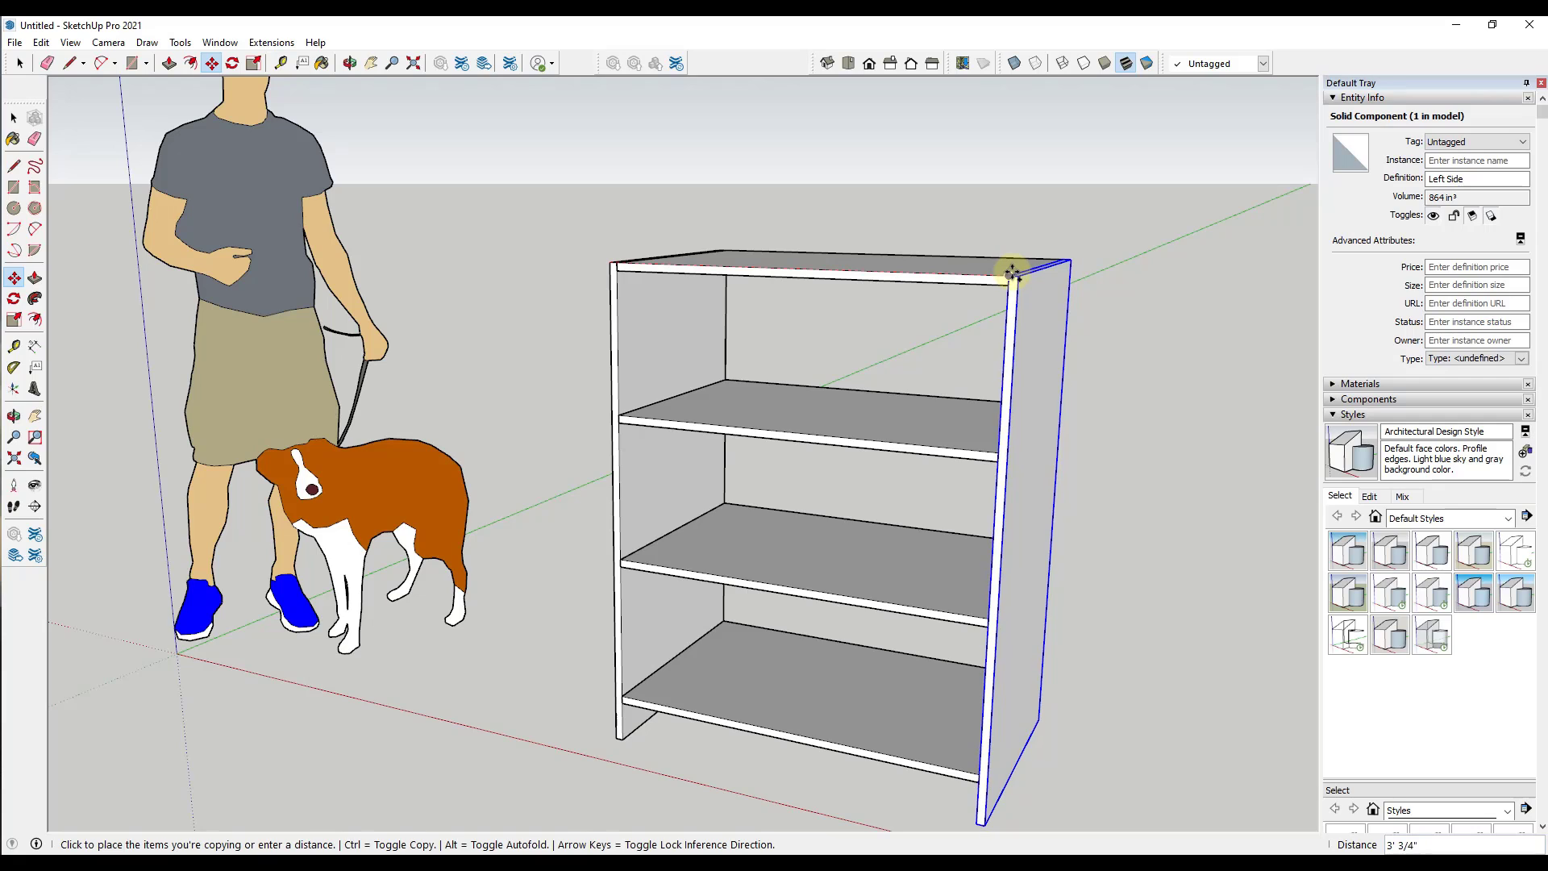
click(1019, 278)
key(space)
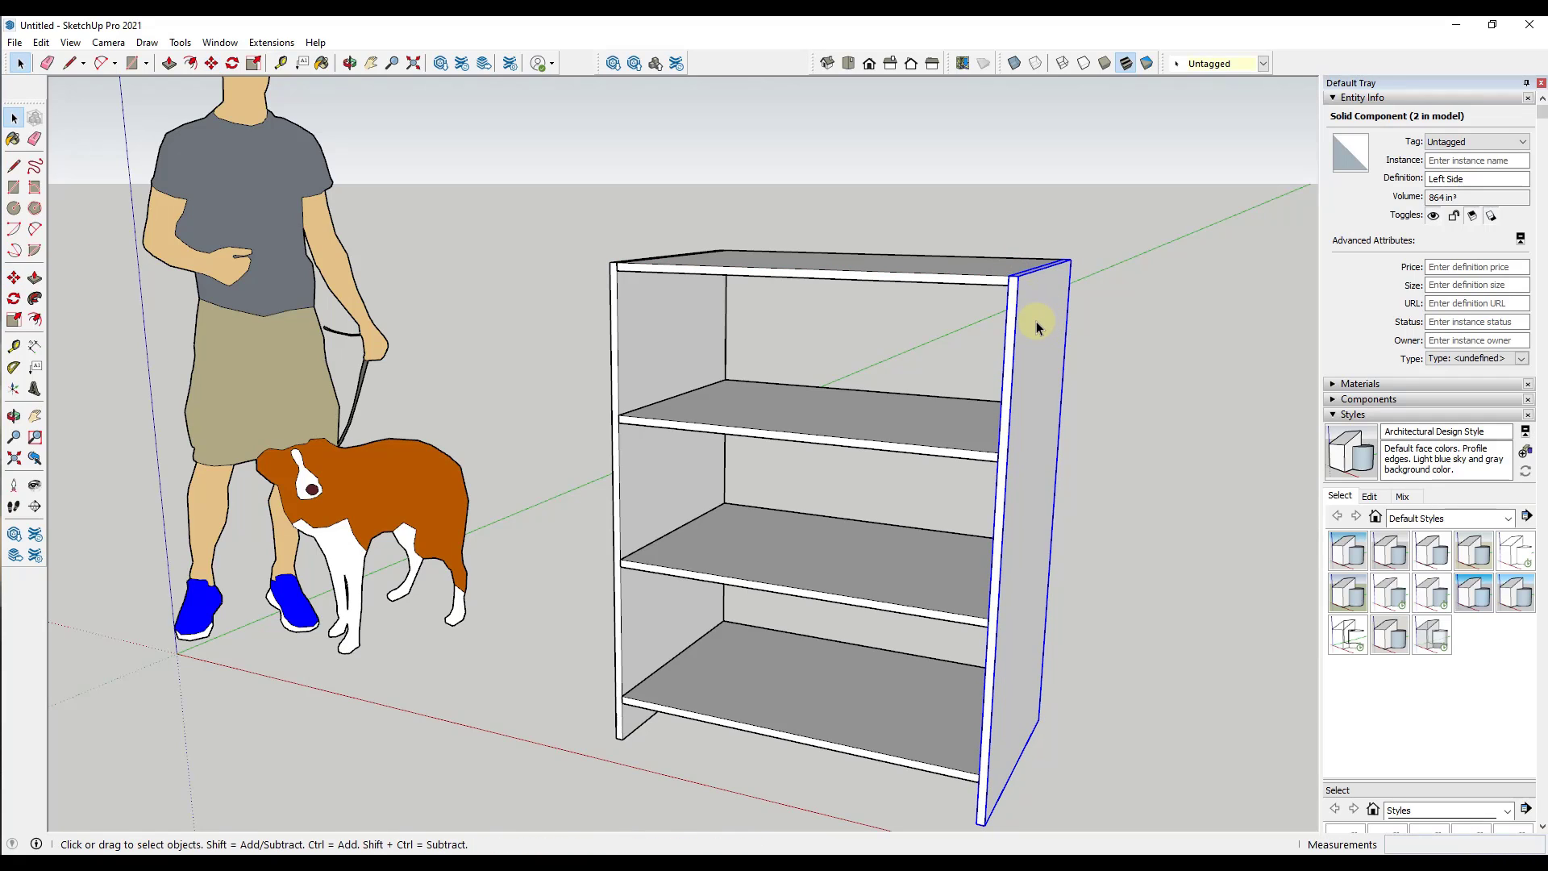
- Make the copied side panel unique and rename its definition Right Side
click(621, 340)
click(1023, 363)
click(690, 332)
click(1024, 335)
right_click(1024, 337)
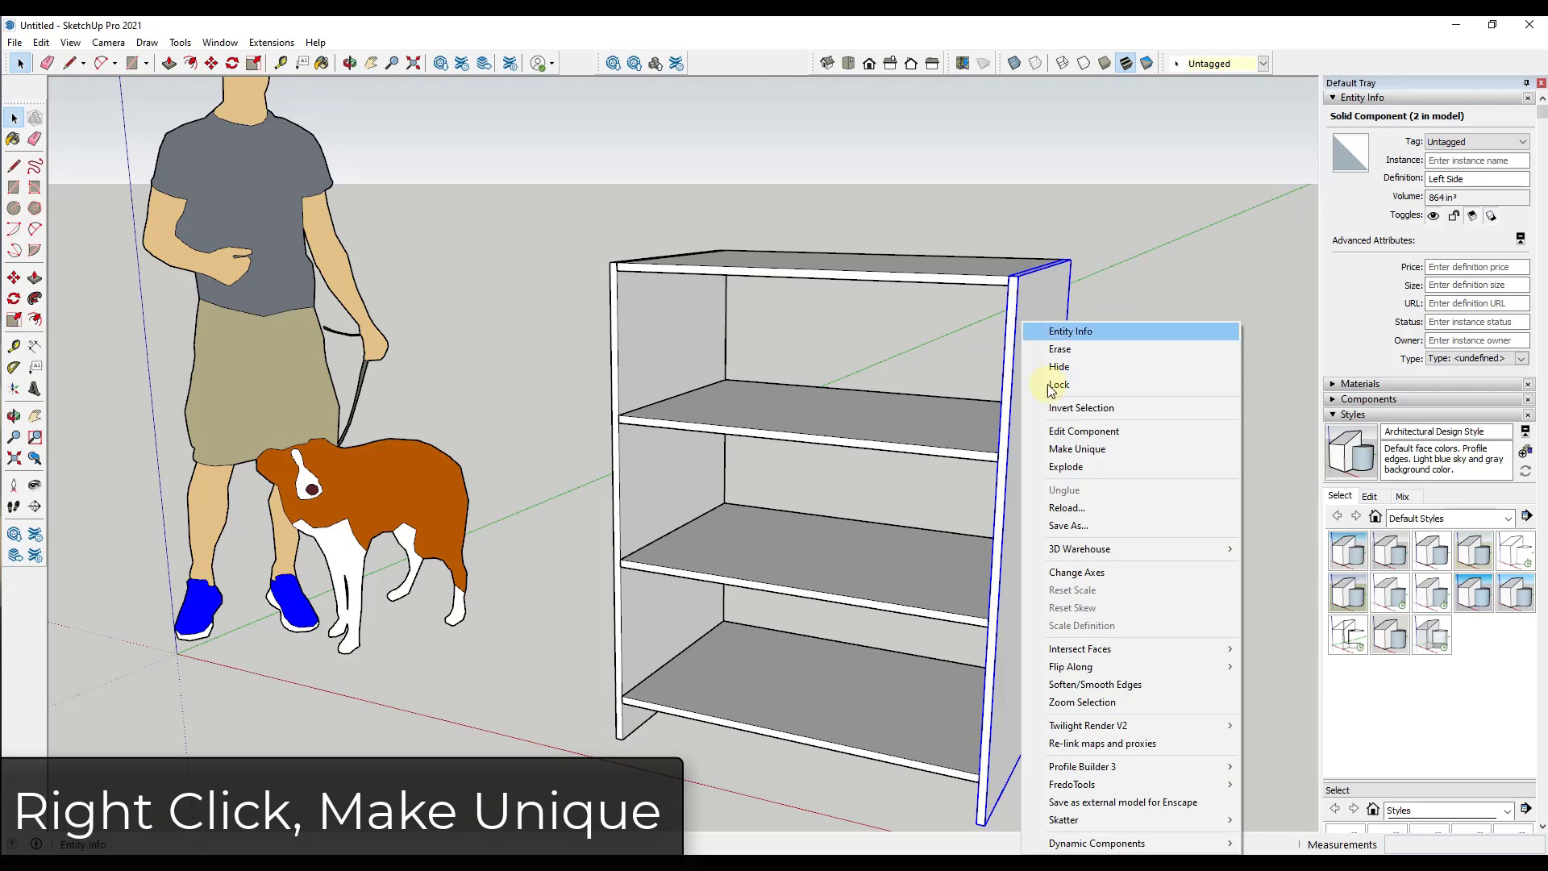
click(1084, 450)
double_click(1451, 178)
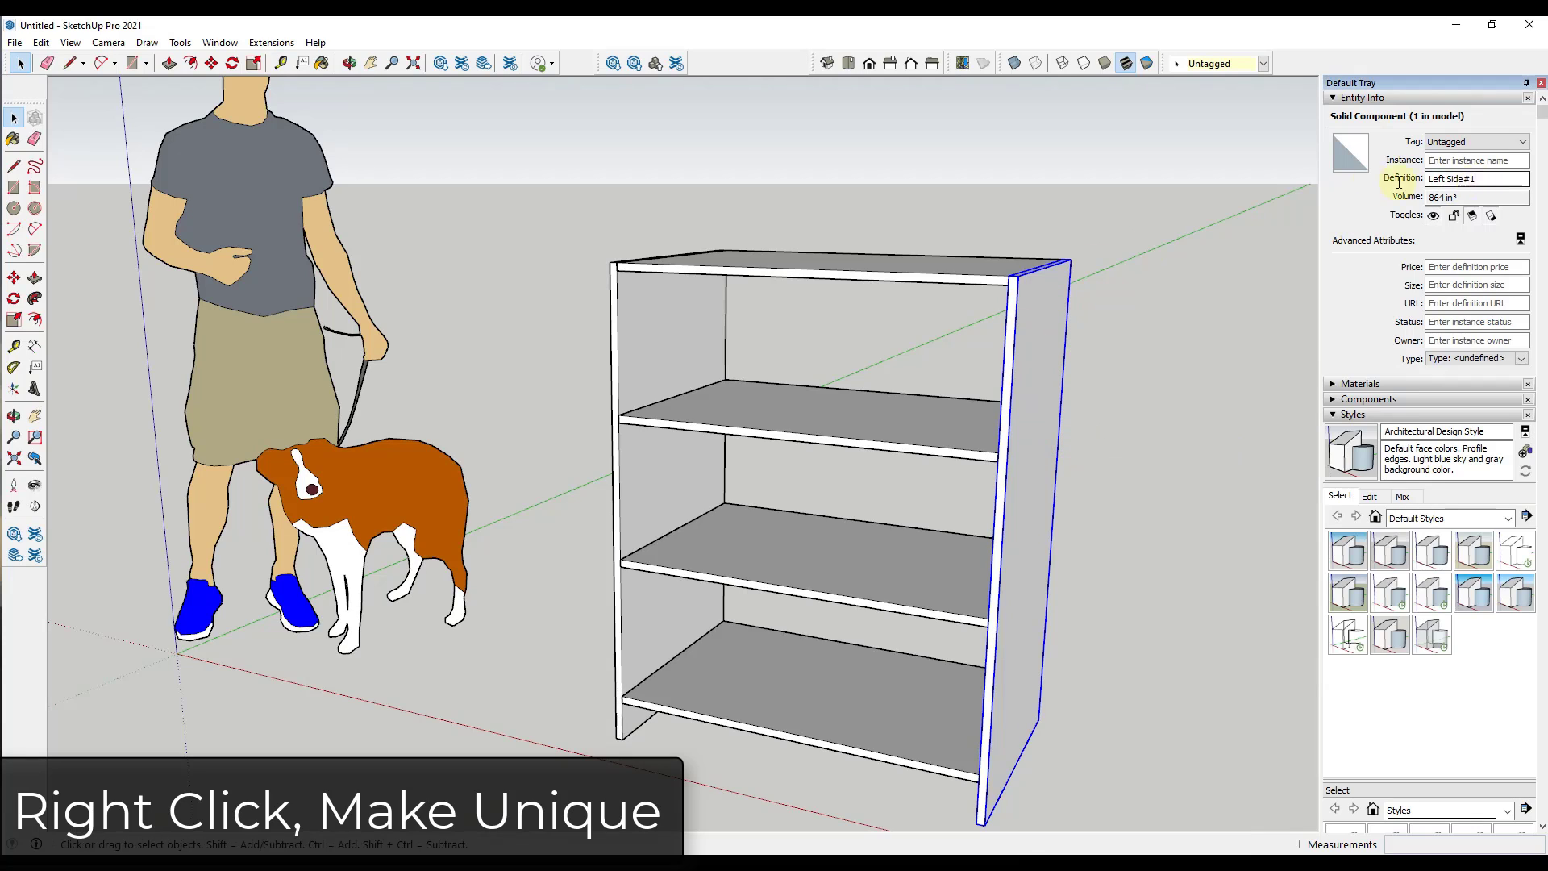
text(Right)
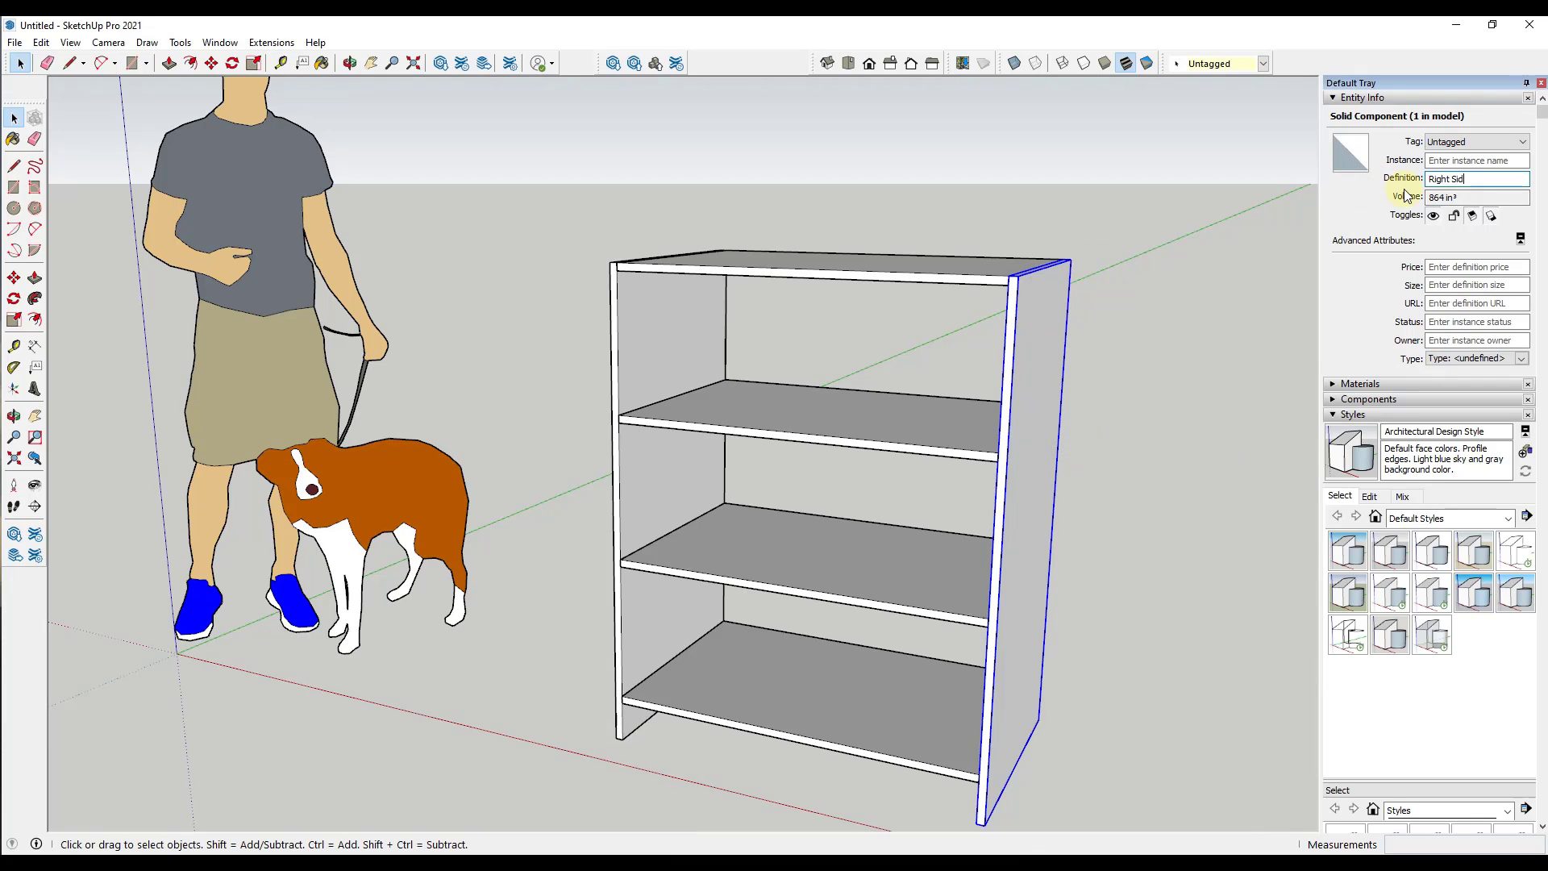
click(1137, 392)
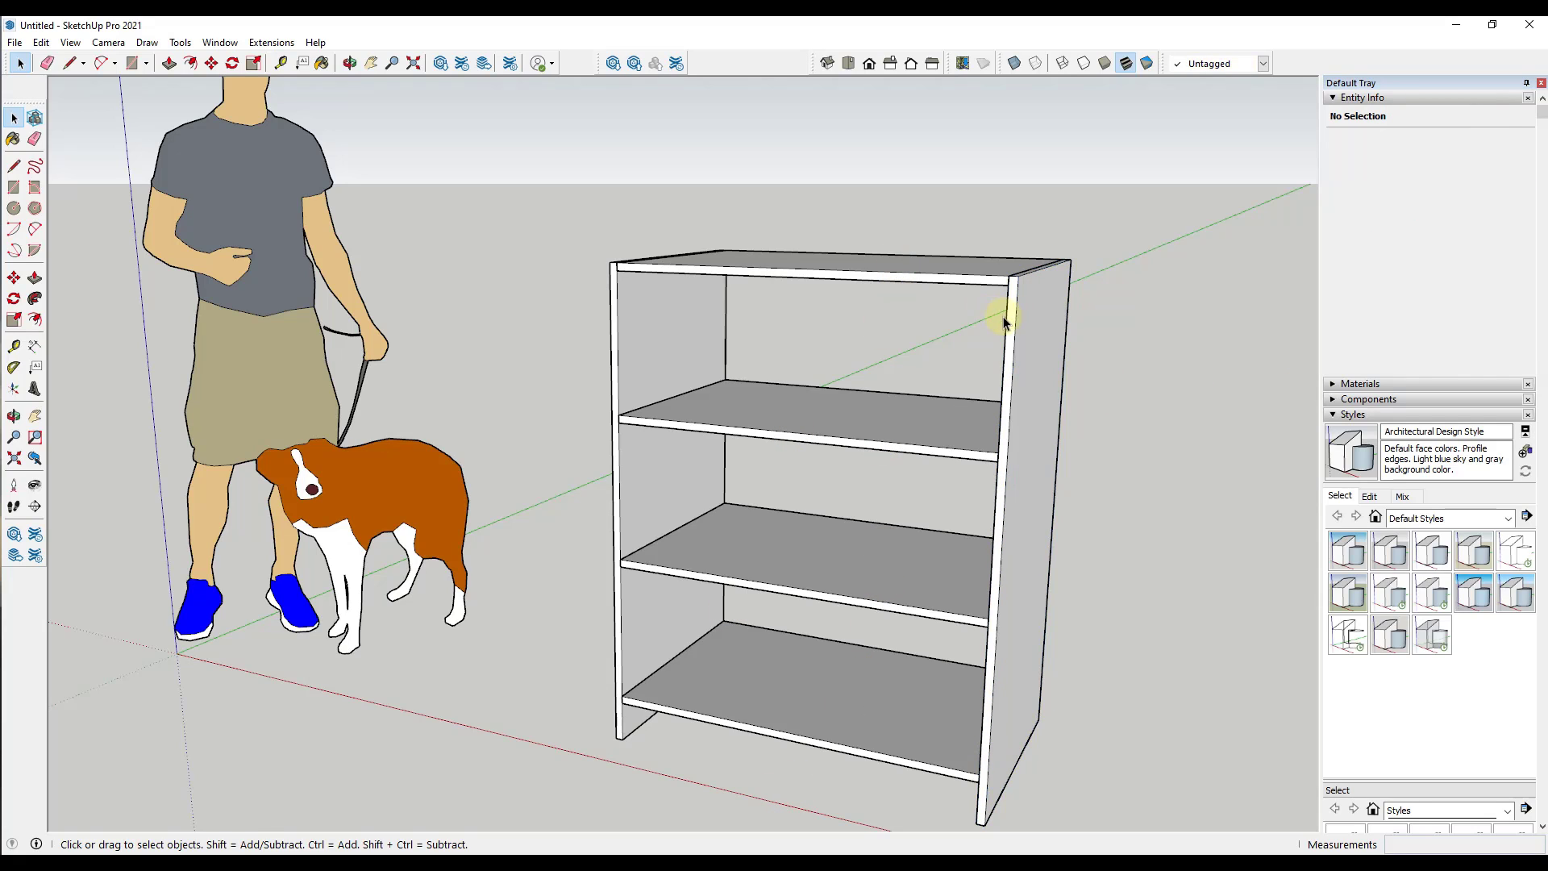
- Select all shelves and both side panels and make them one component with the definition name Shelving Unit
scroll(661, 343, down, 2)
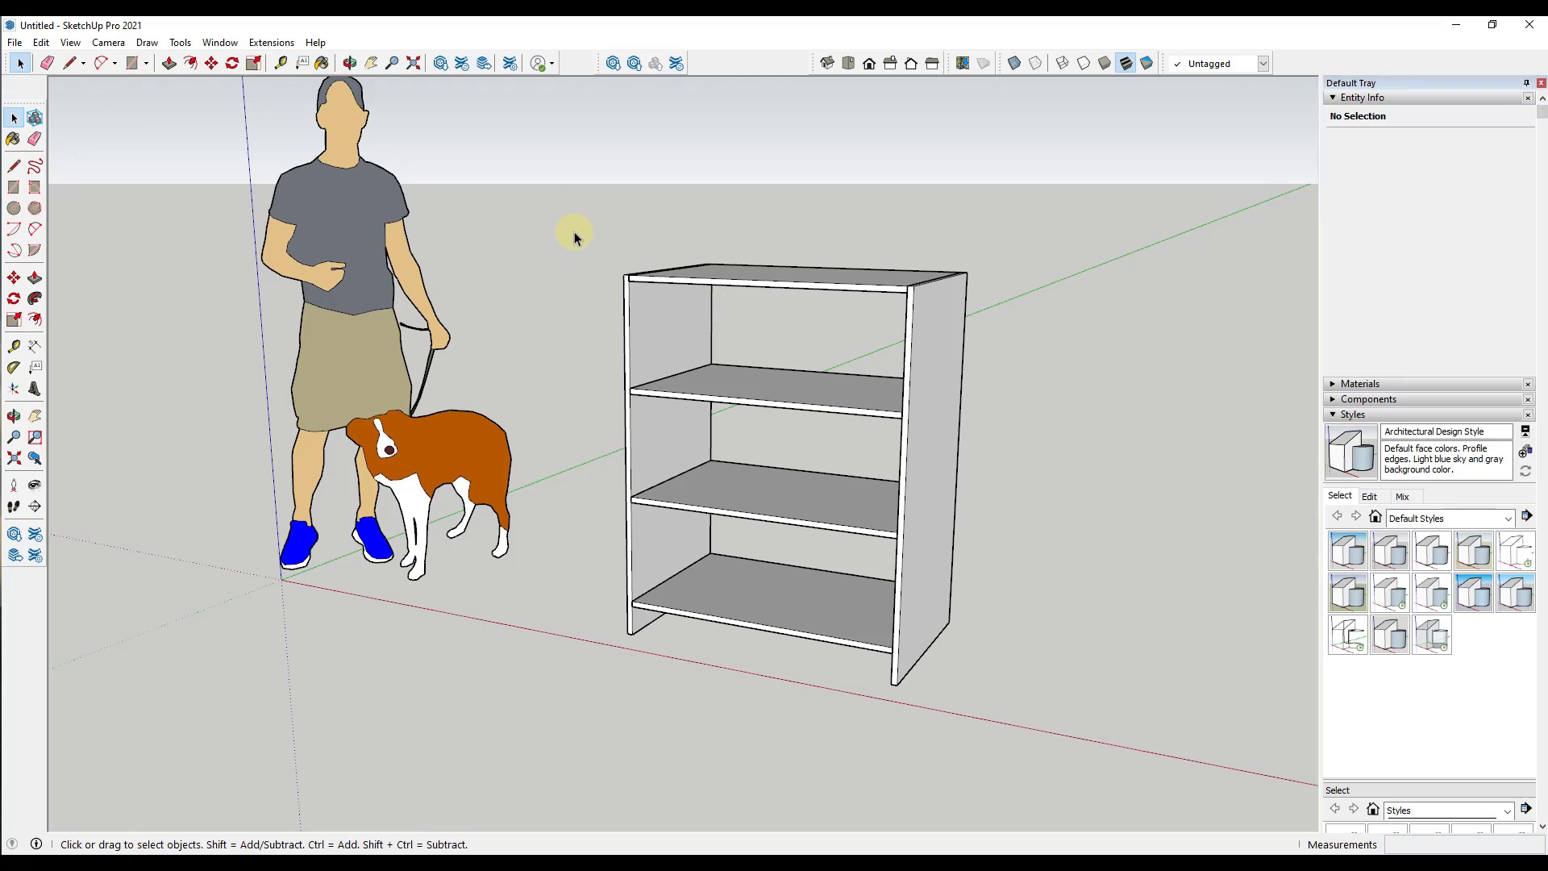
drag(563, 215, 1071, 701)
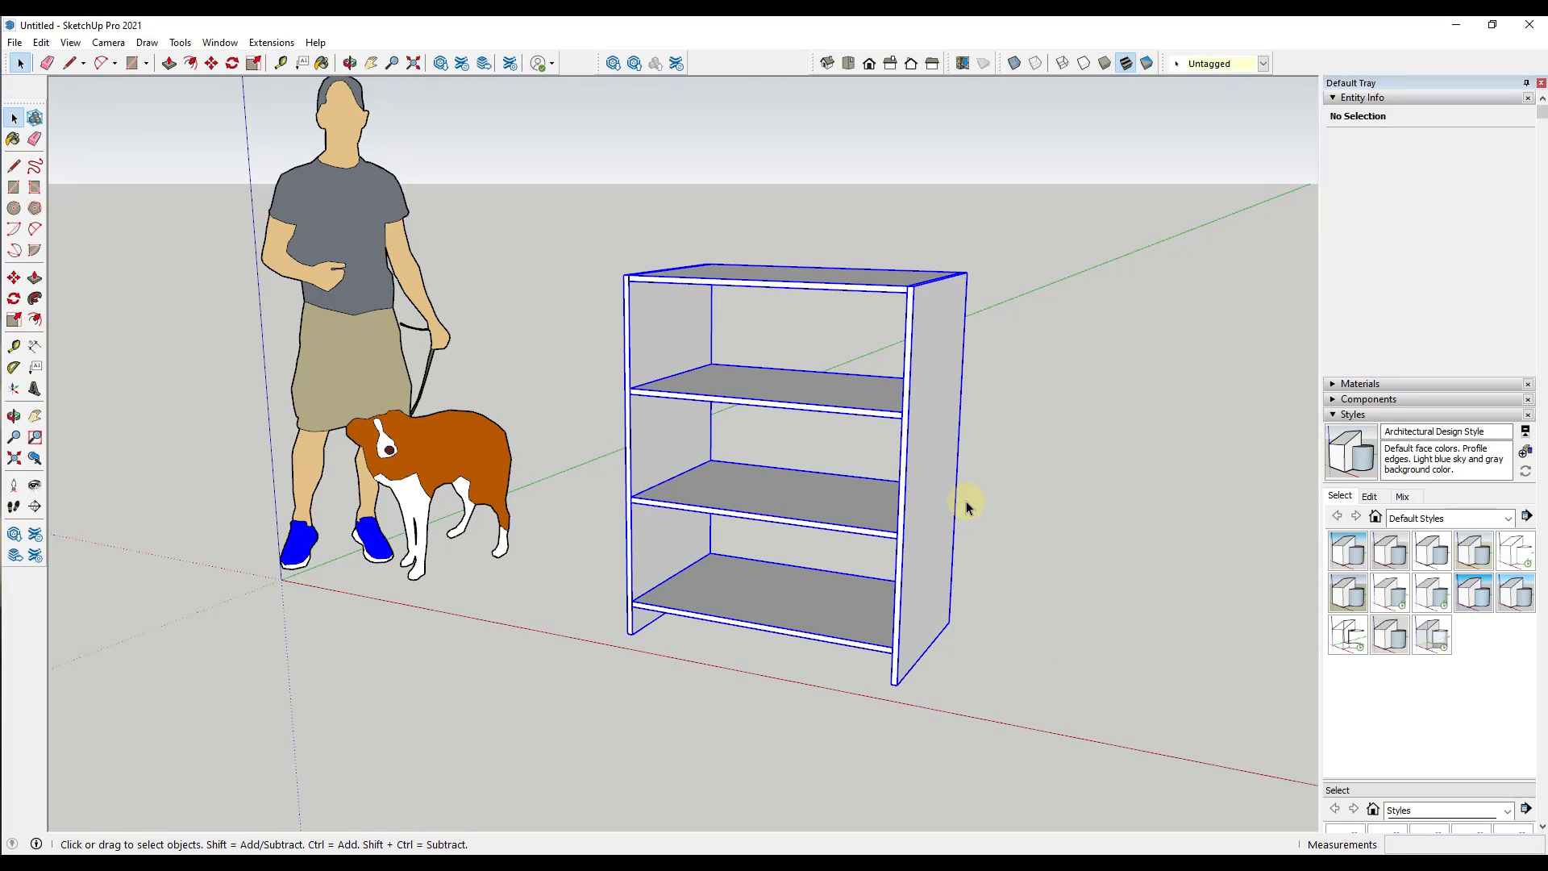
right_click(924, 461)
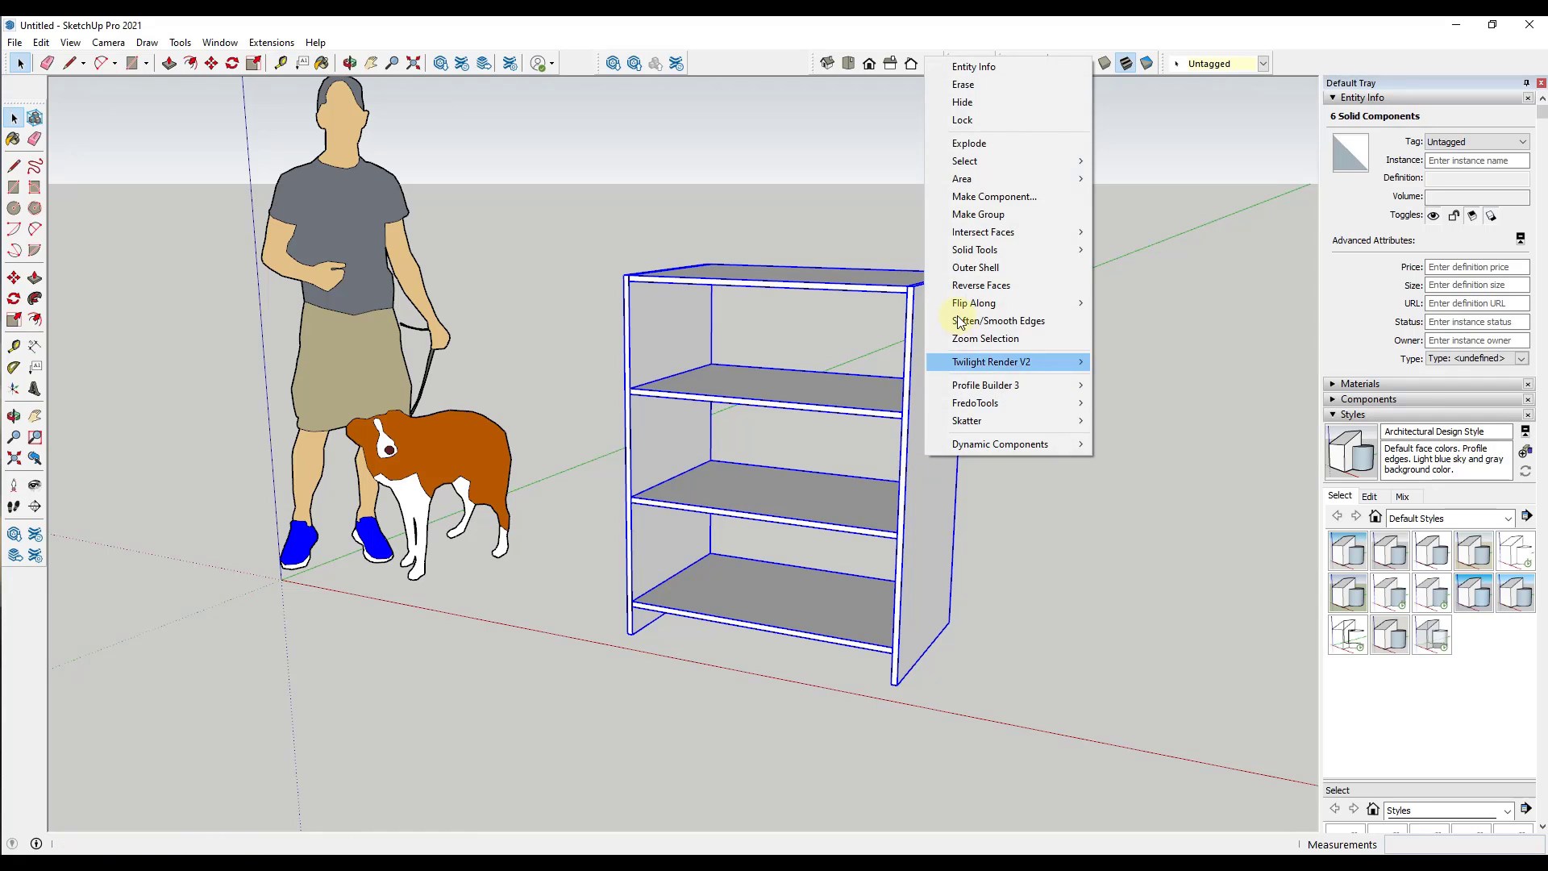
click(988, 196)
text(Shelving Unit)
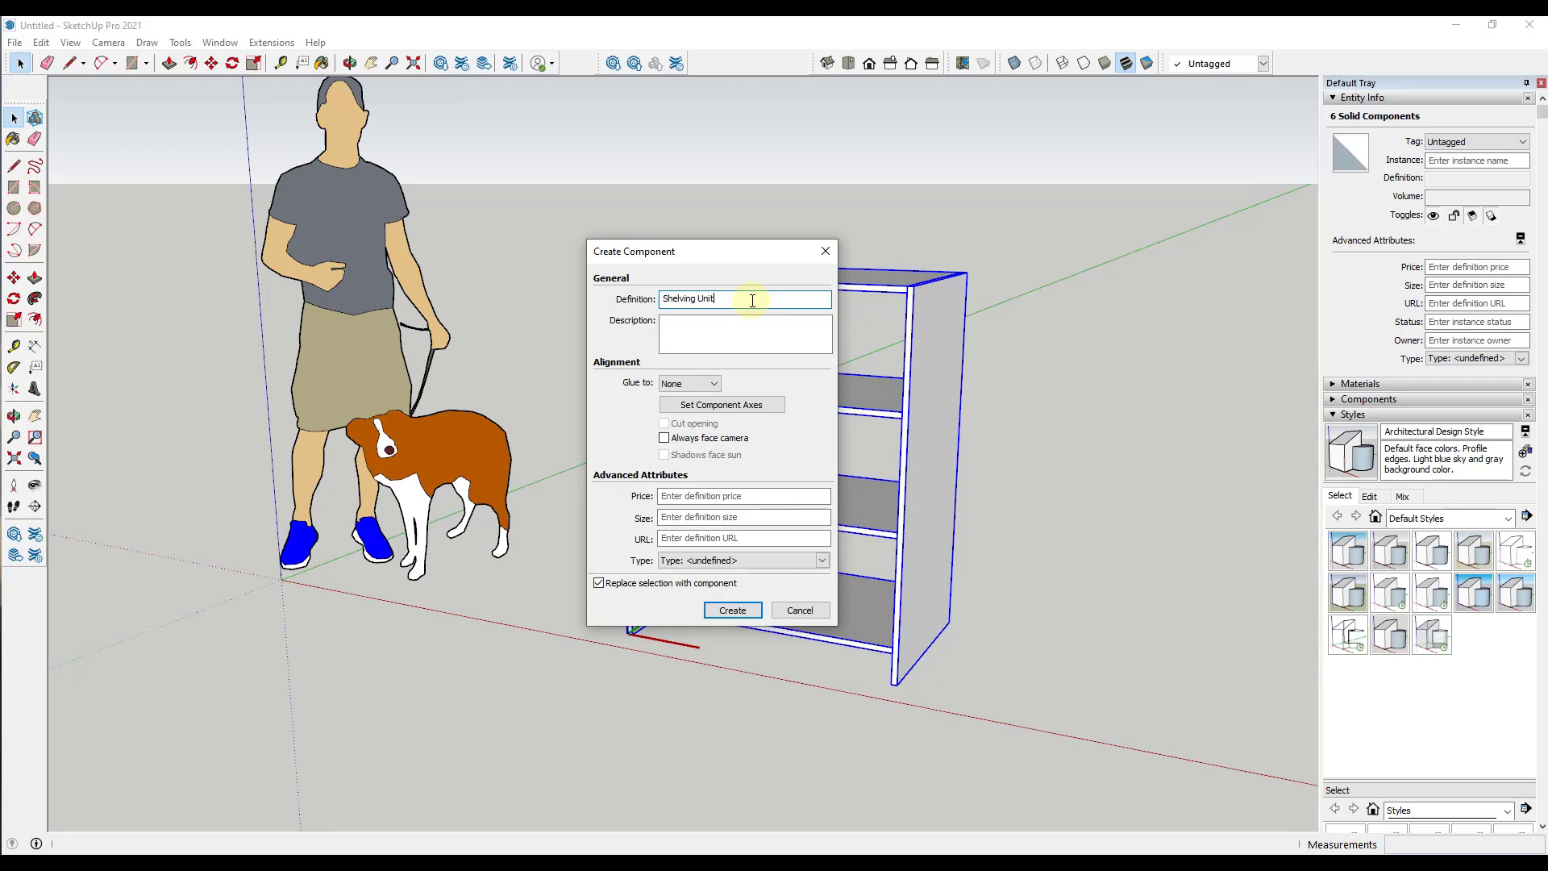
key(Return)
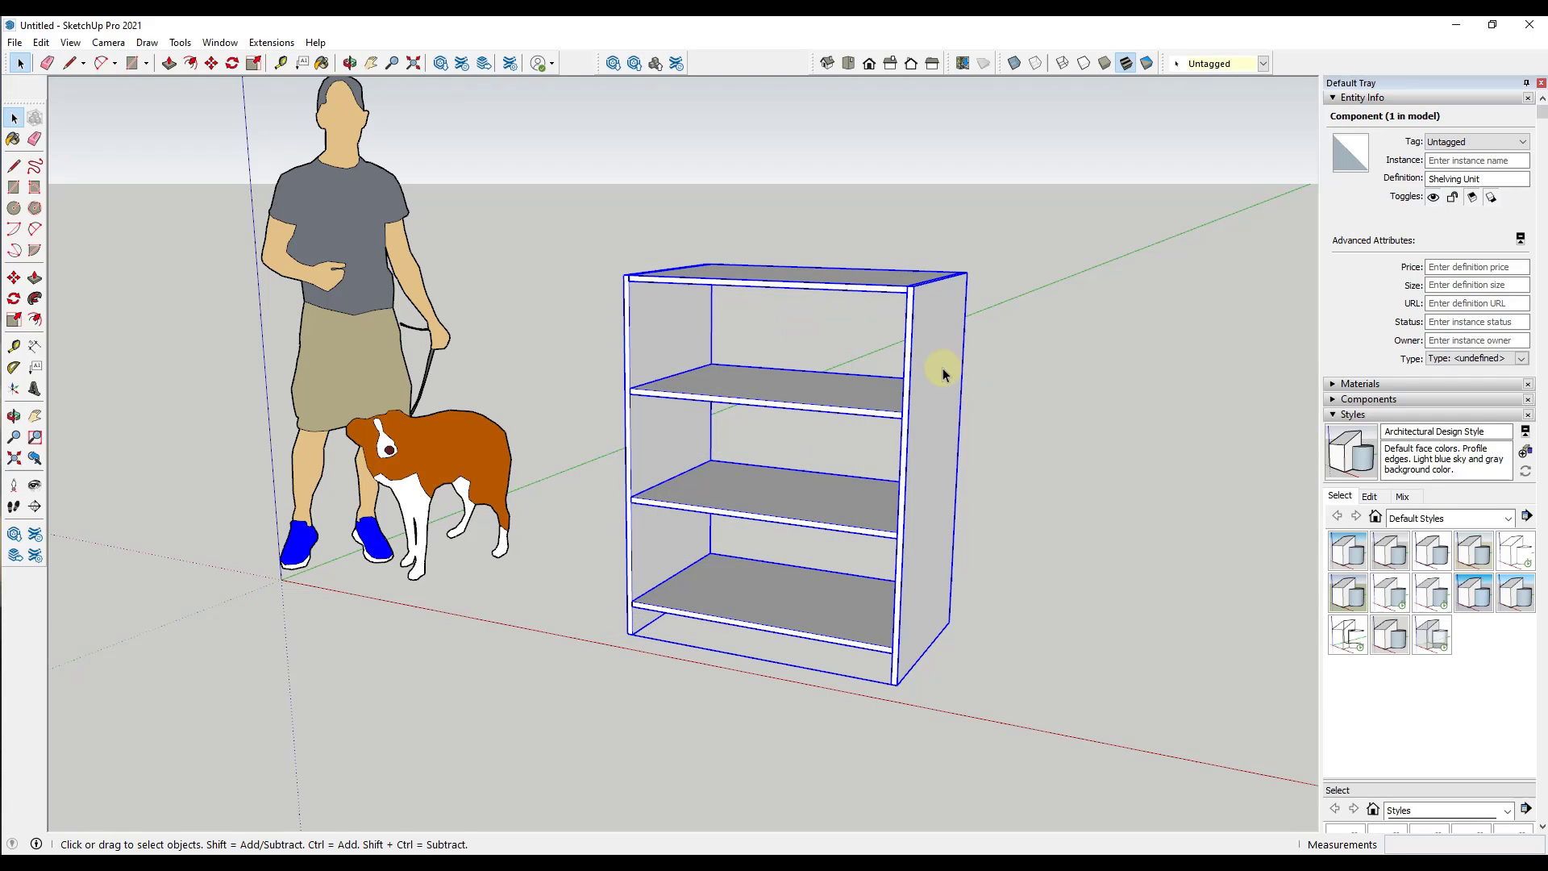
- Show the dynamic Component Attributes of the Shelving Unit
middle_drag(1051, 345, 975, 336)
middle_drag(895, 273, 888, 438)
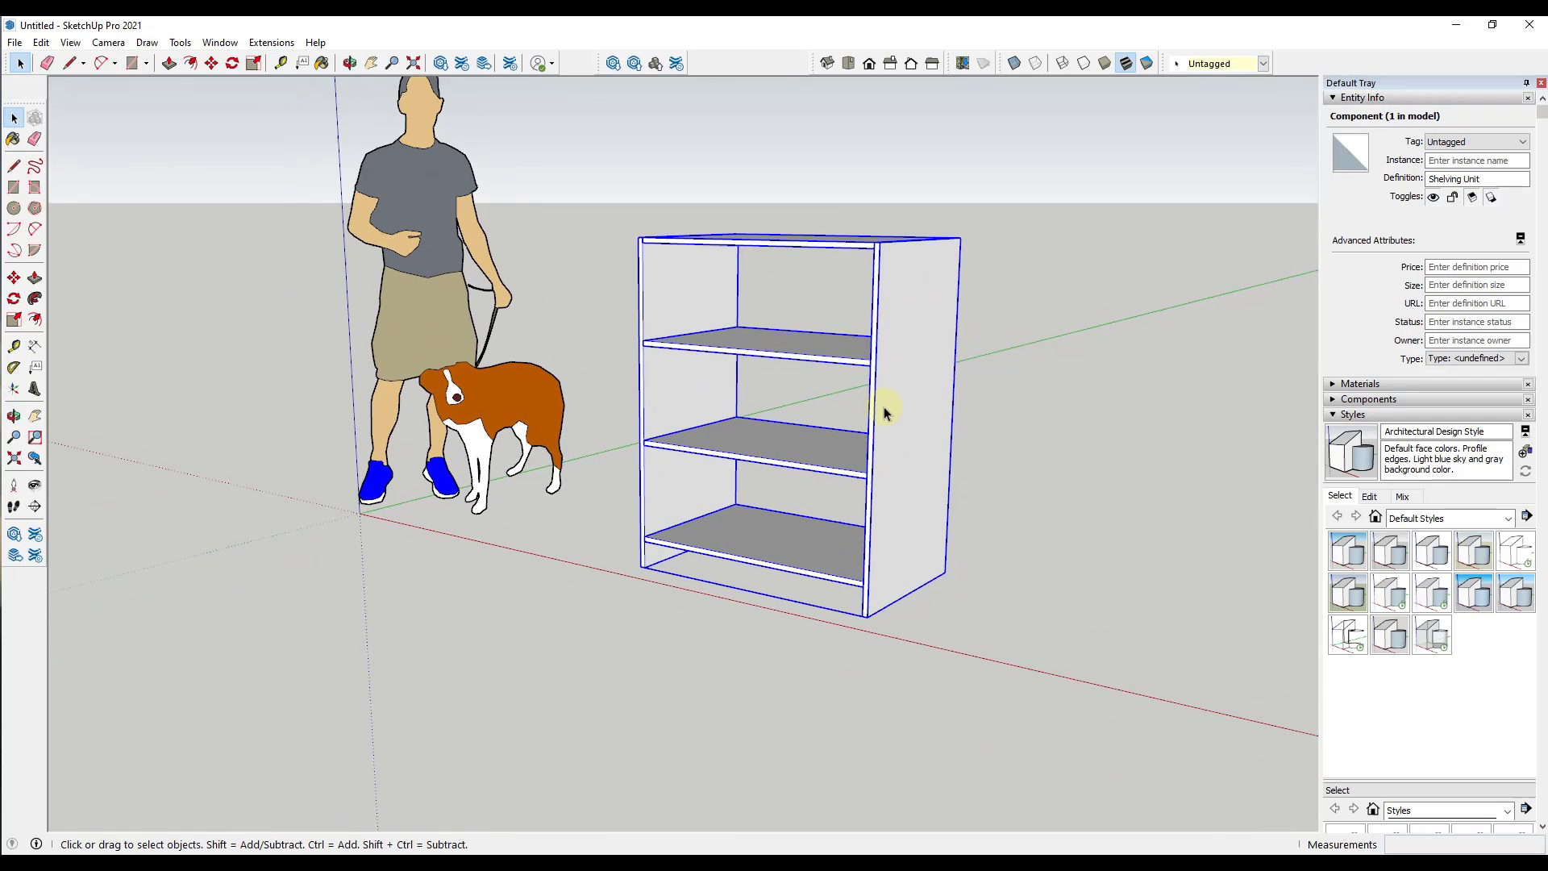
scroll(927, 272, up, 2)
middle_drag(927, 273, 933, 375)
right_click(891, 443)
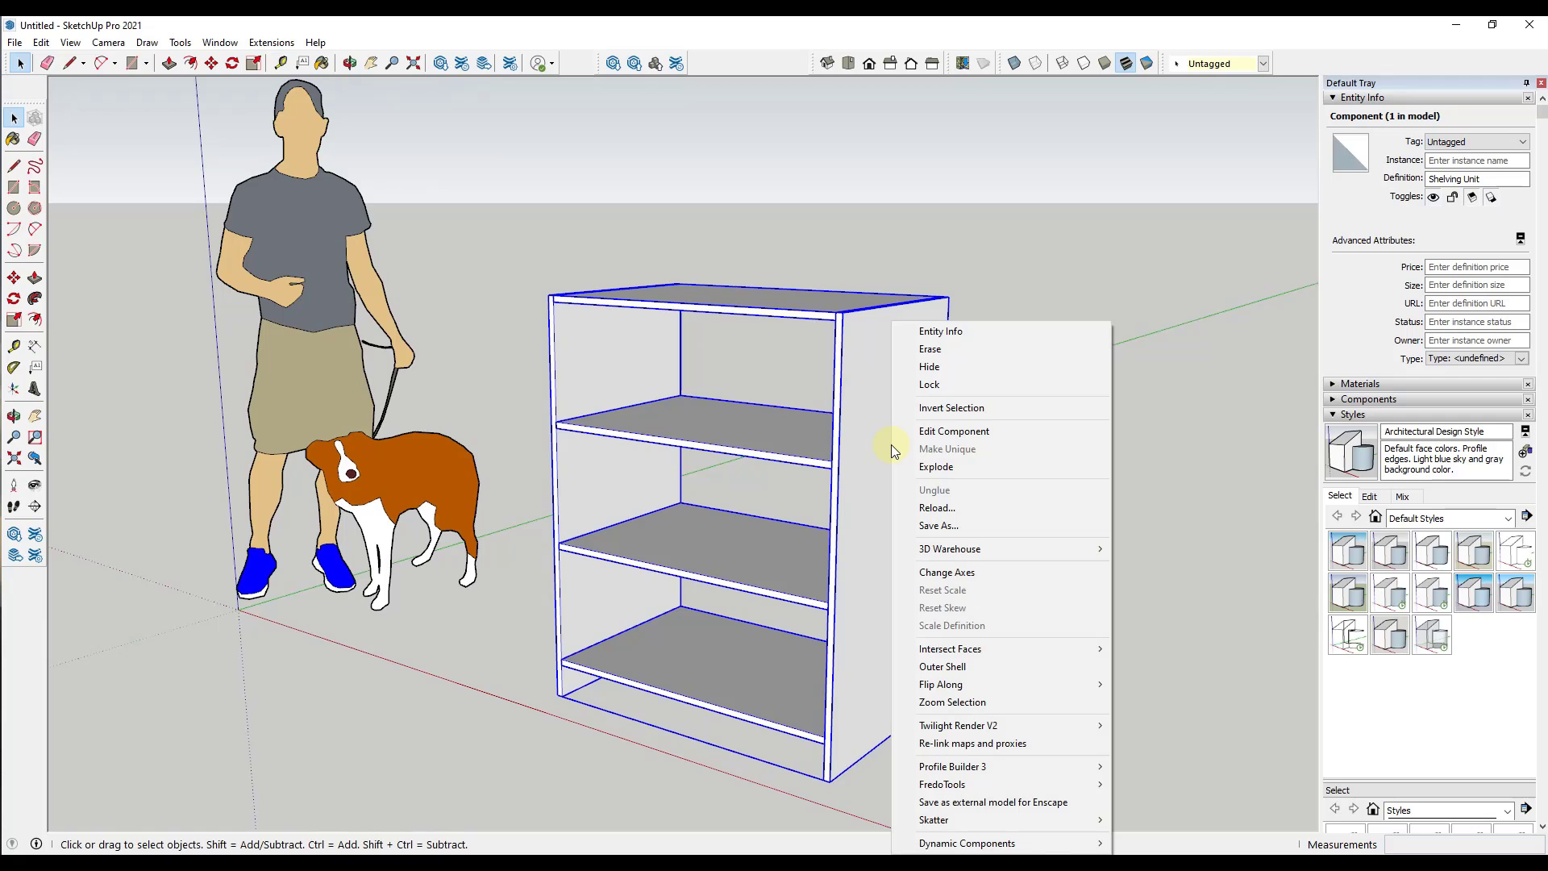
mouse_move(990, 844)
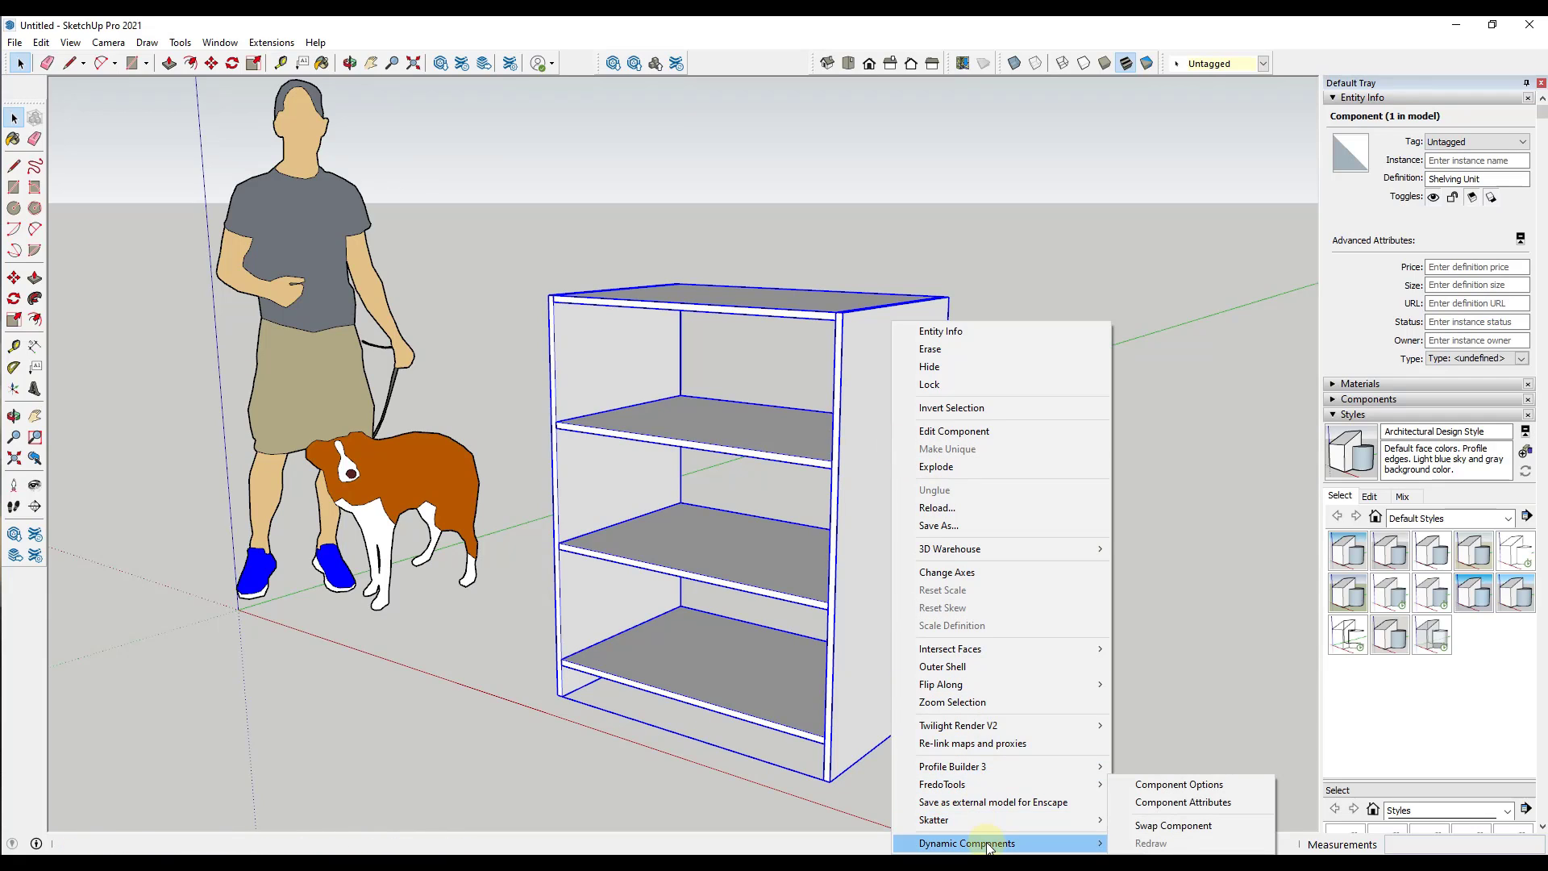
click(1162, 802)
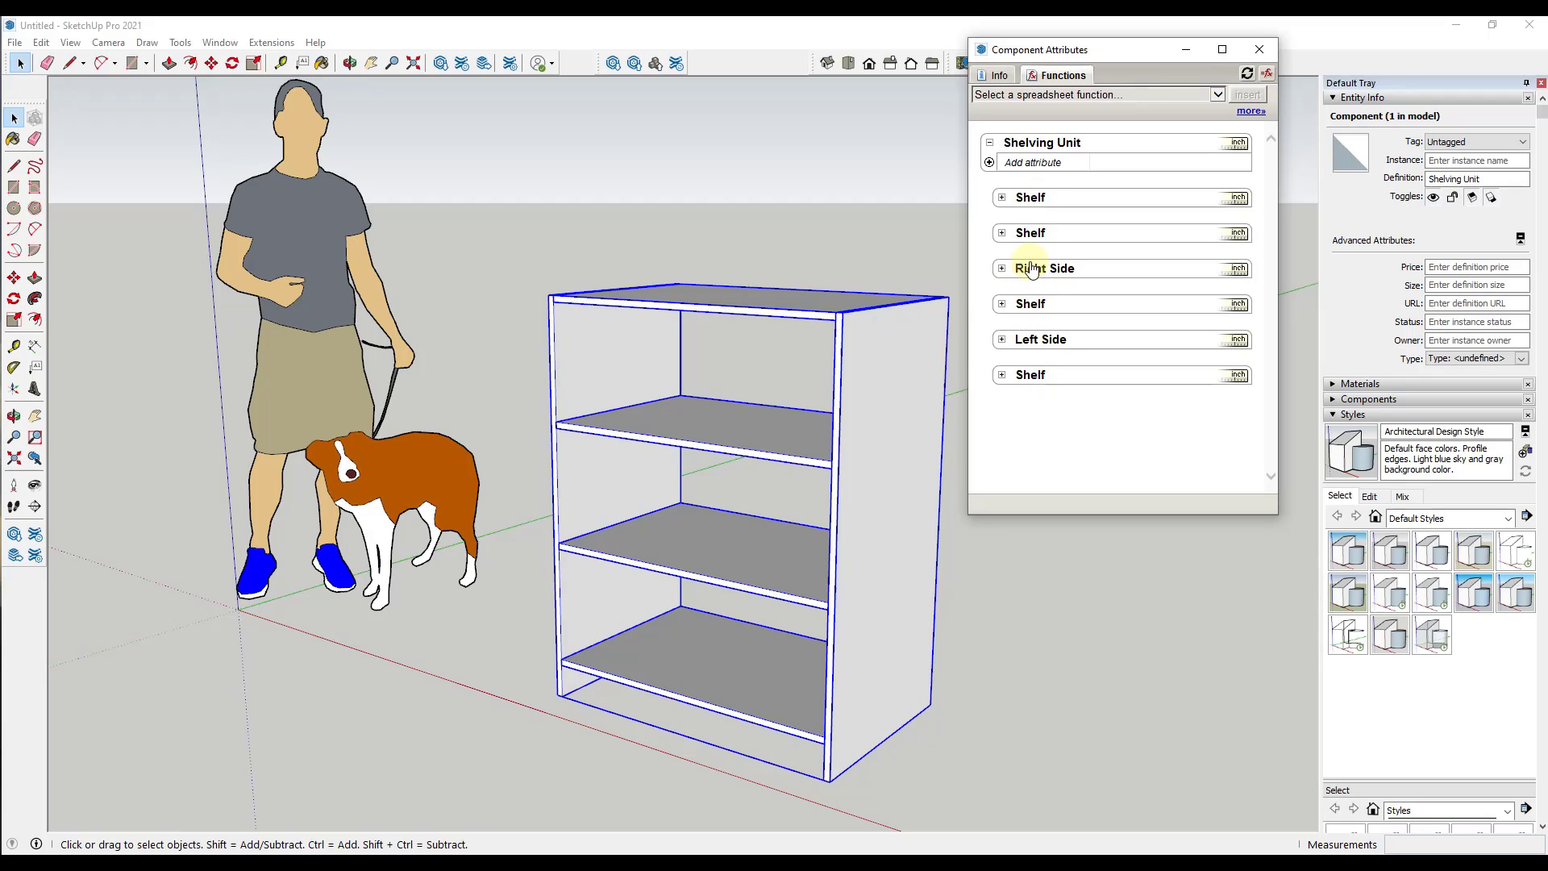
- Examine the Right Side panel's own attributes inside the Shelving Unit, and return to the whole unit
double_click(887, 365)
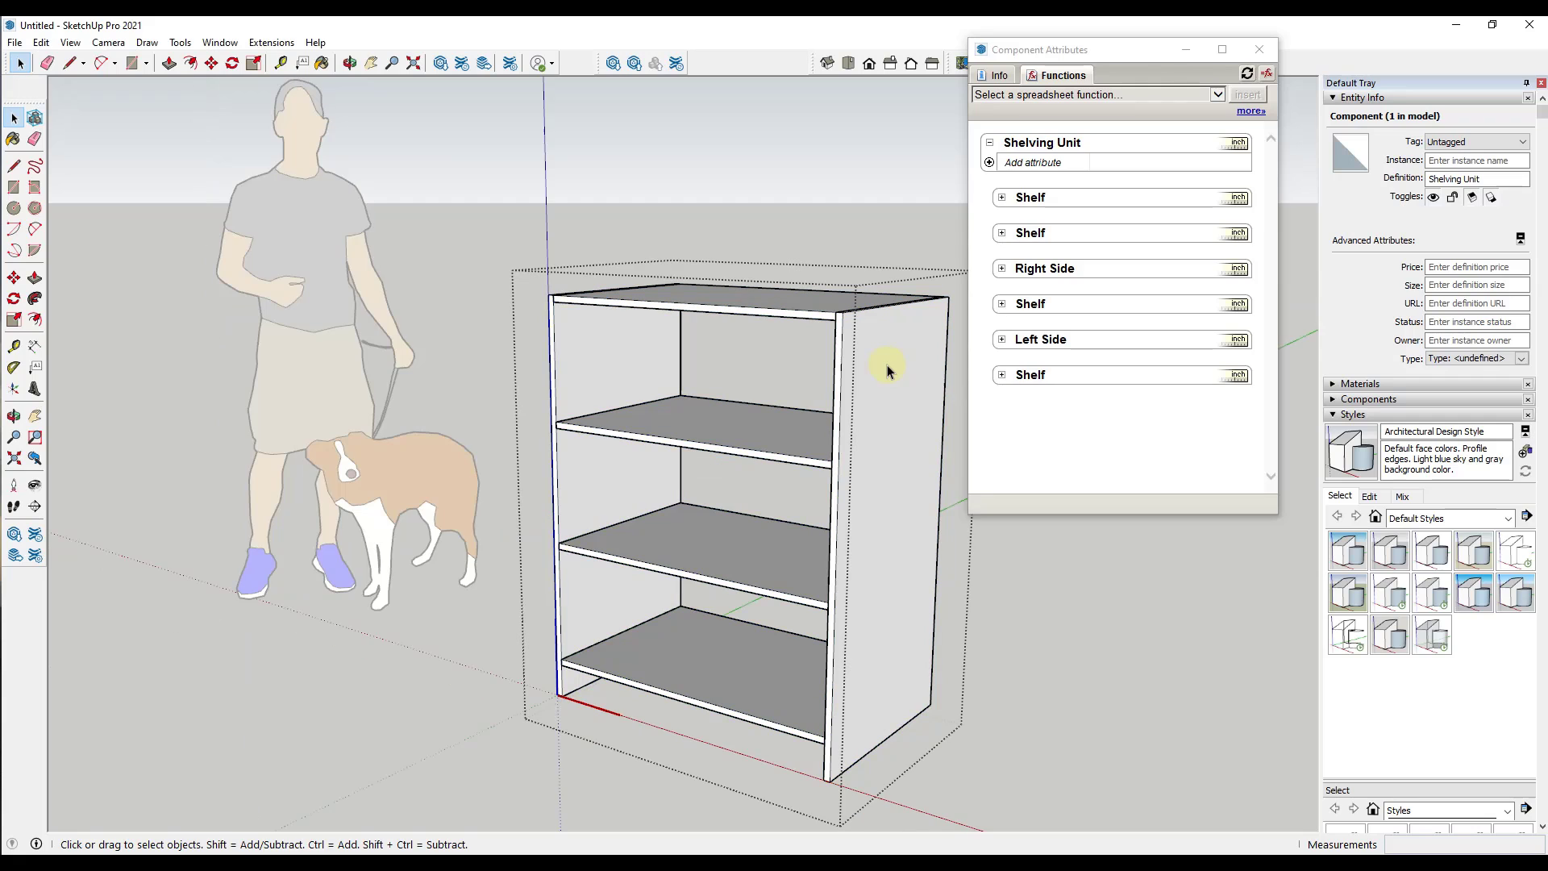
click(877, 344)
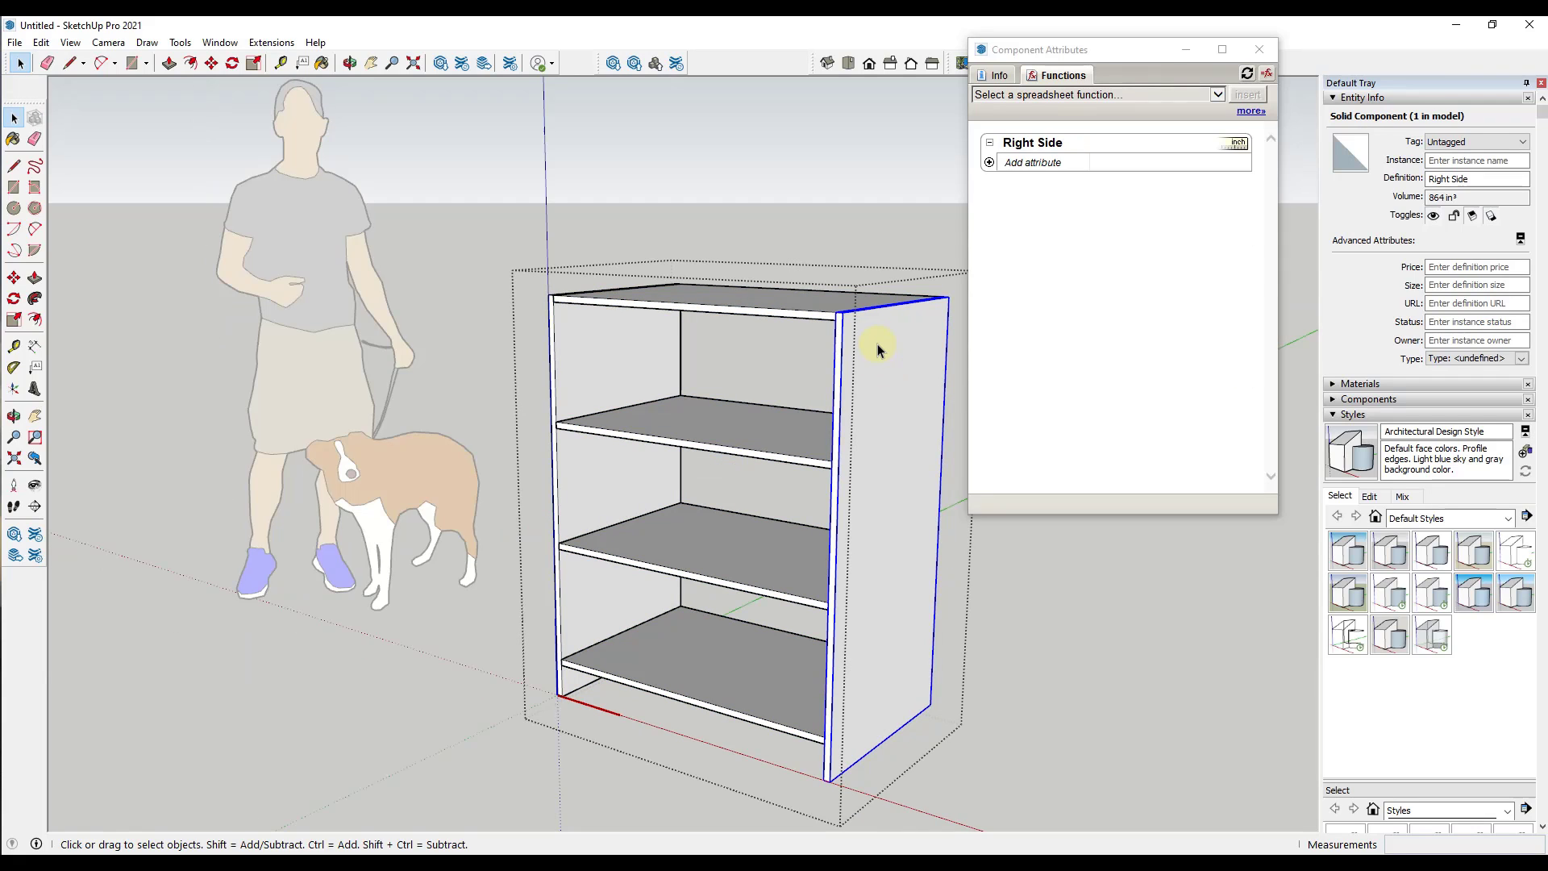
click(902, 246)
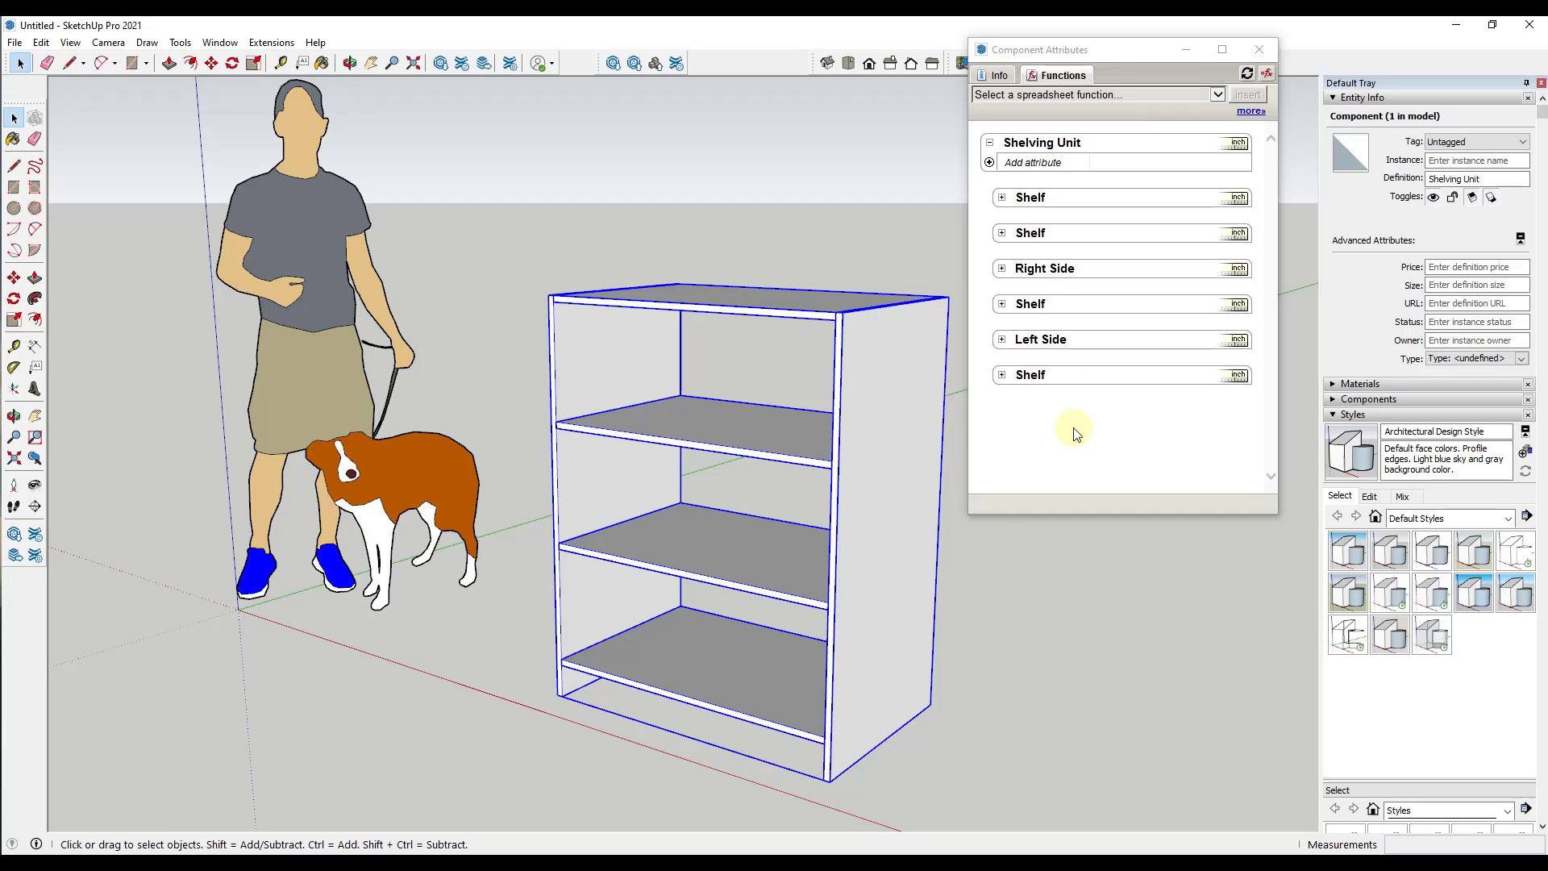
- Add a custom attribute named Width to the Shelving Unit and set its display rule to "Users can select from a list."
click(1034, 164)
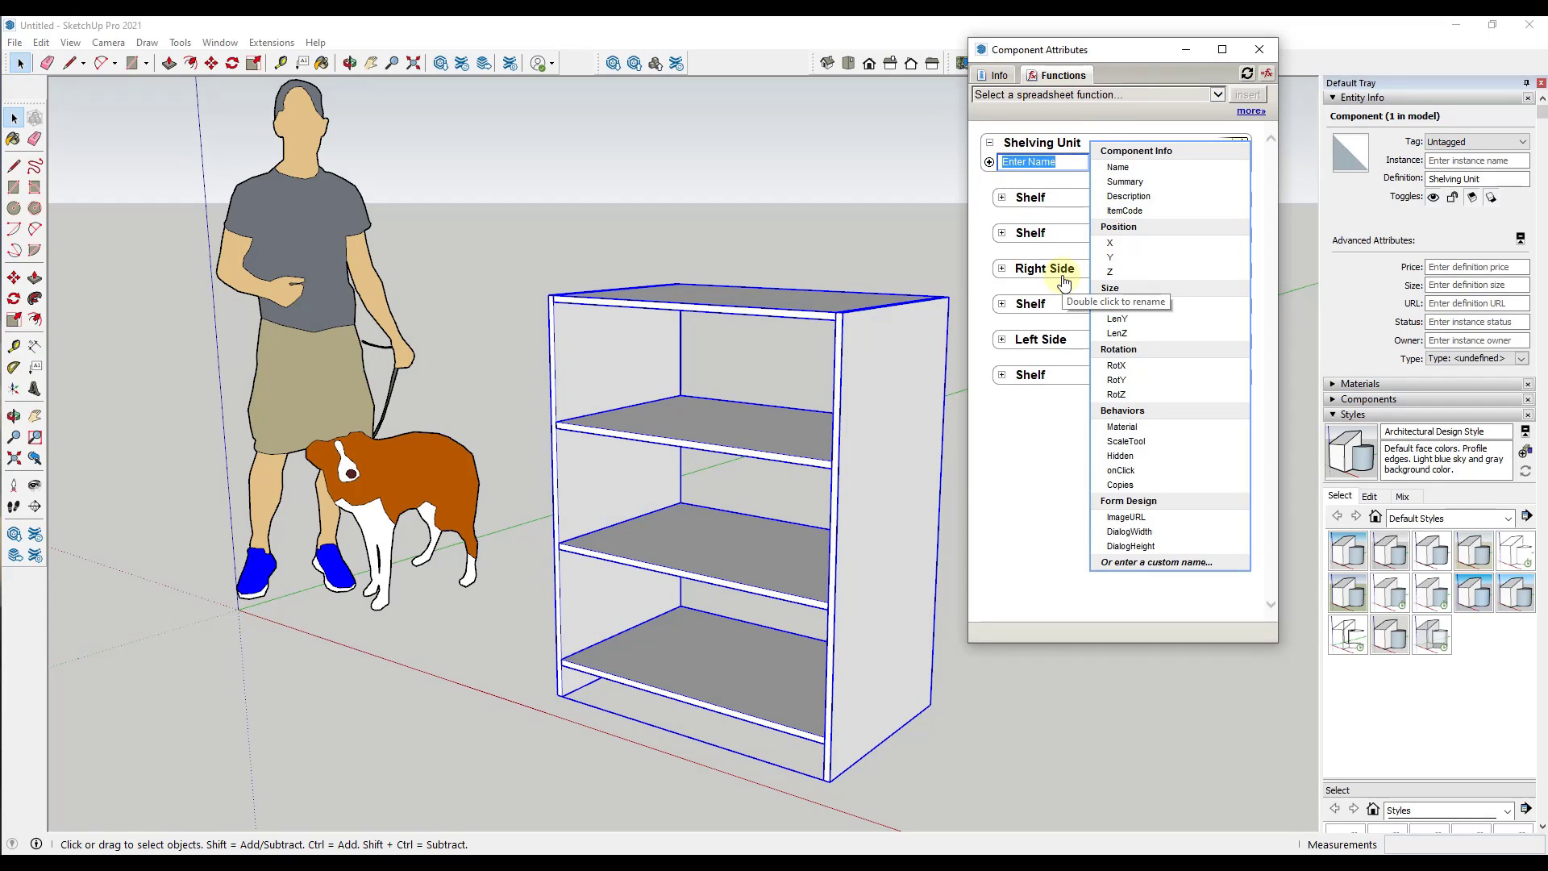
text(Width)
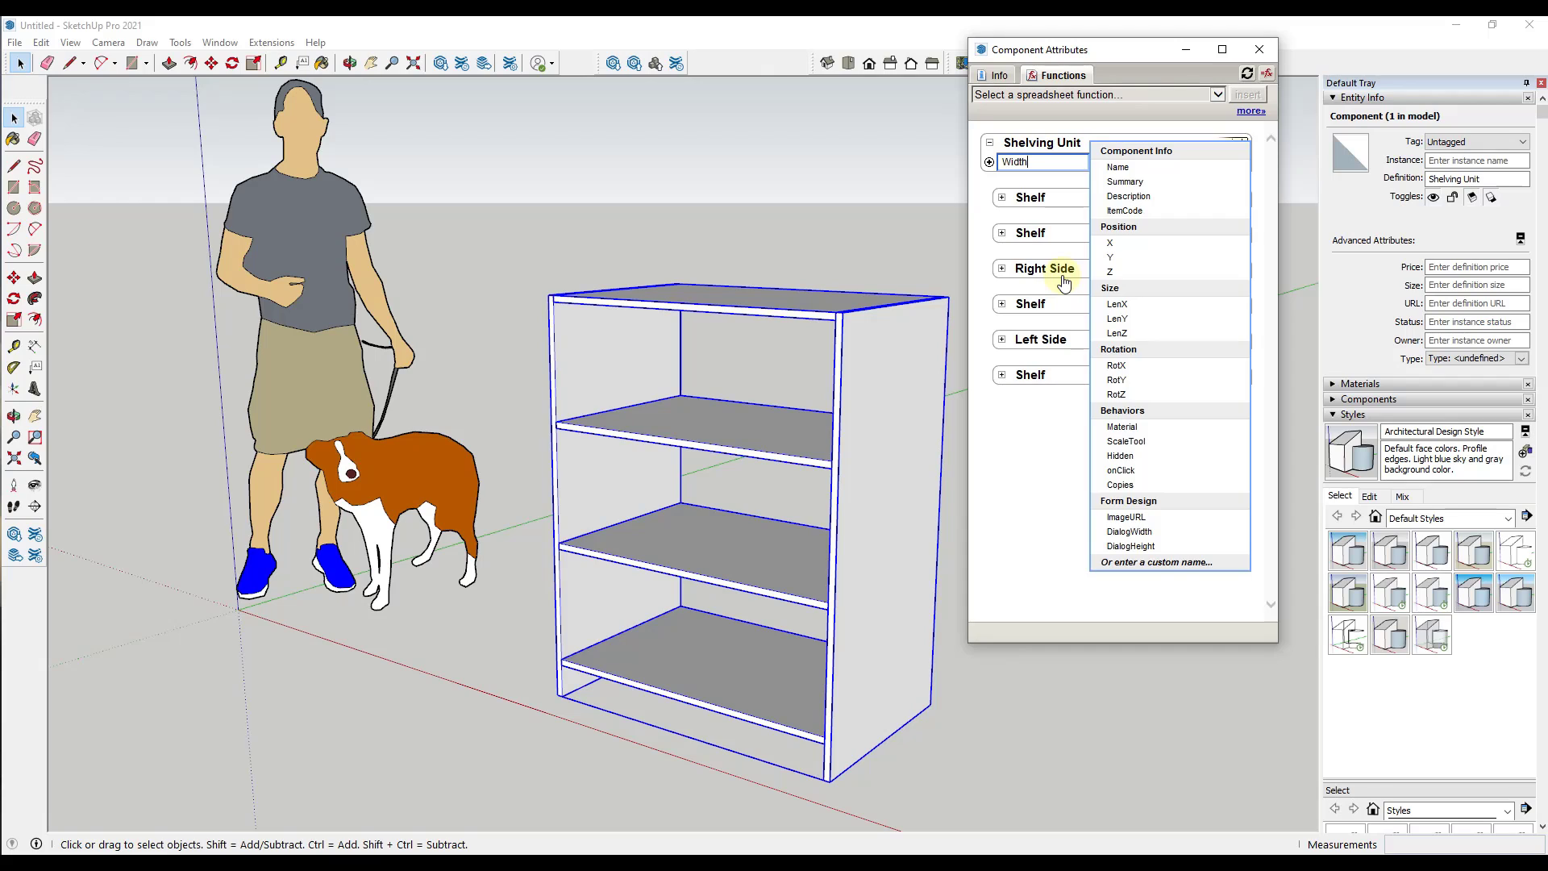
key(Return)
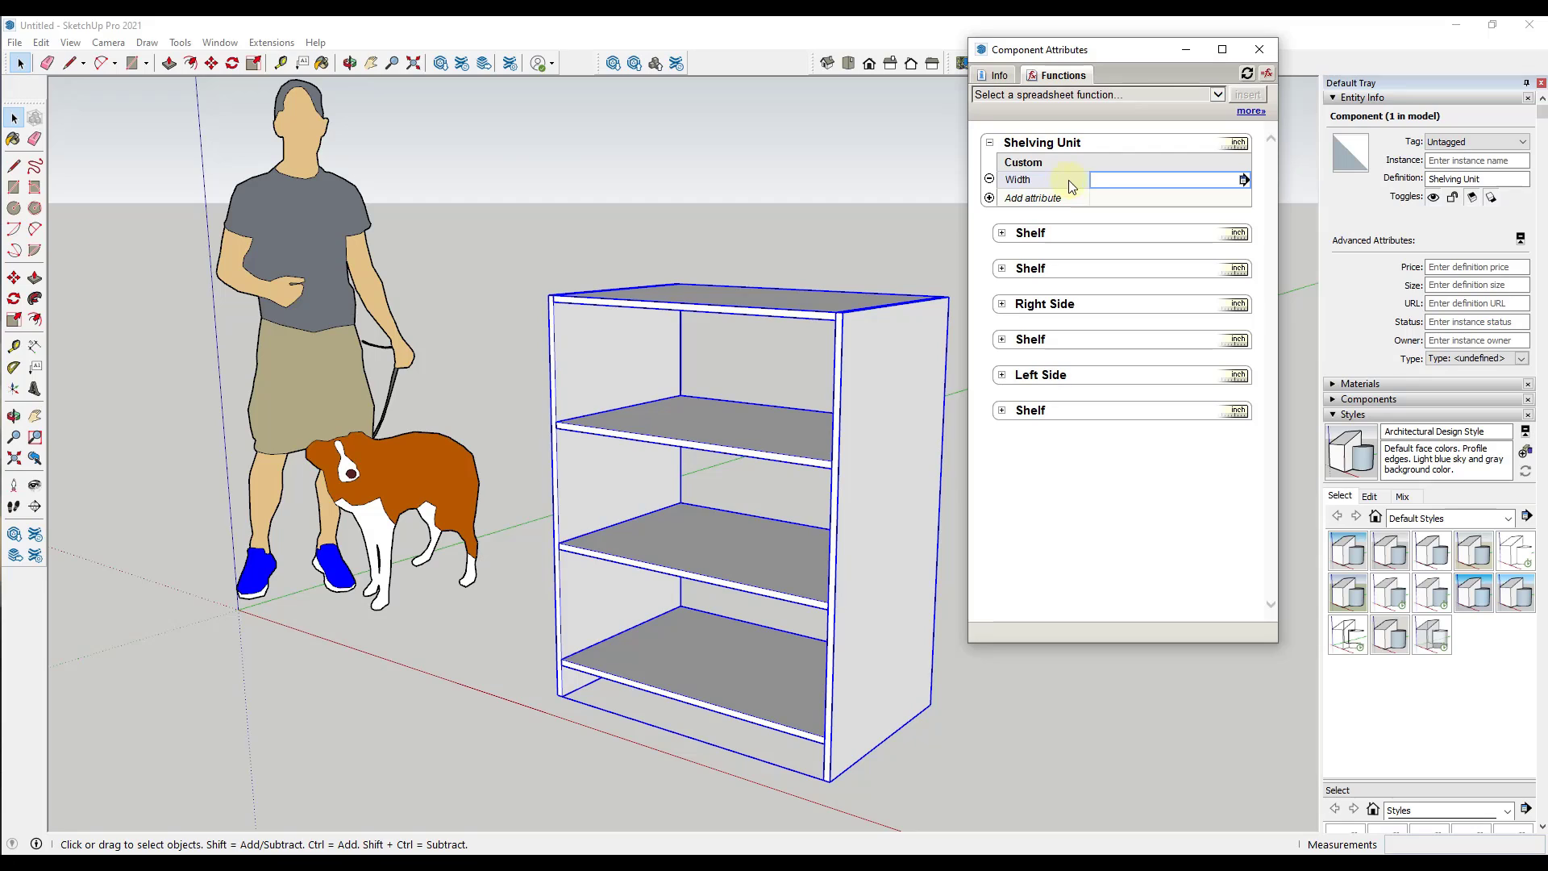
click(1244, 181)
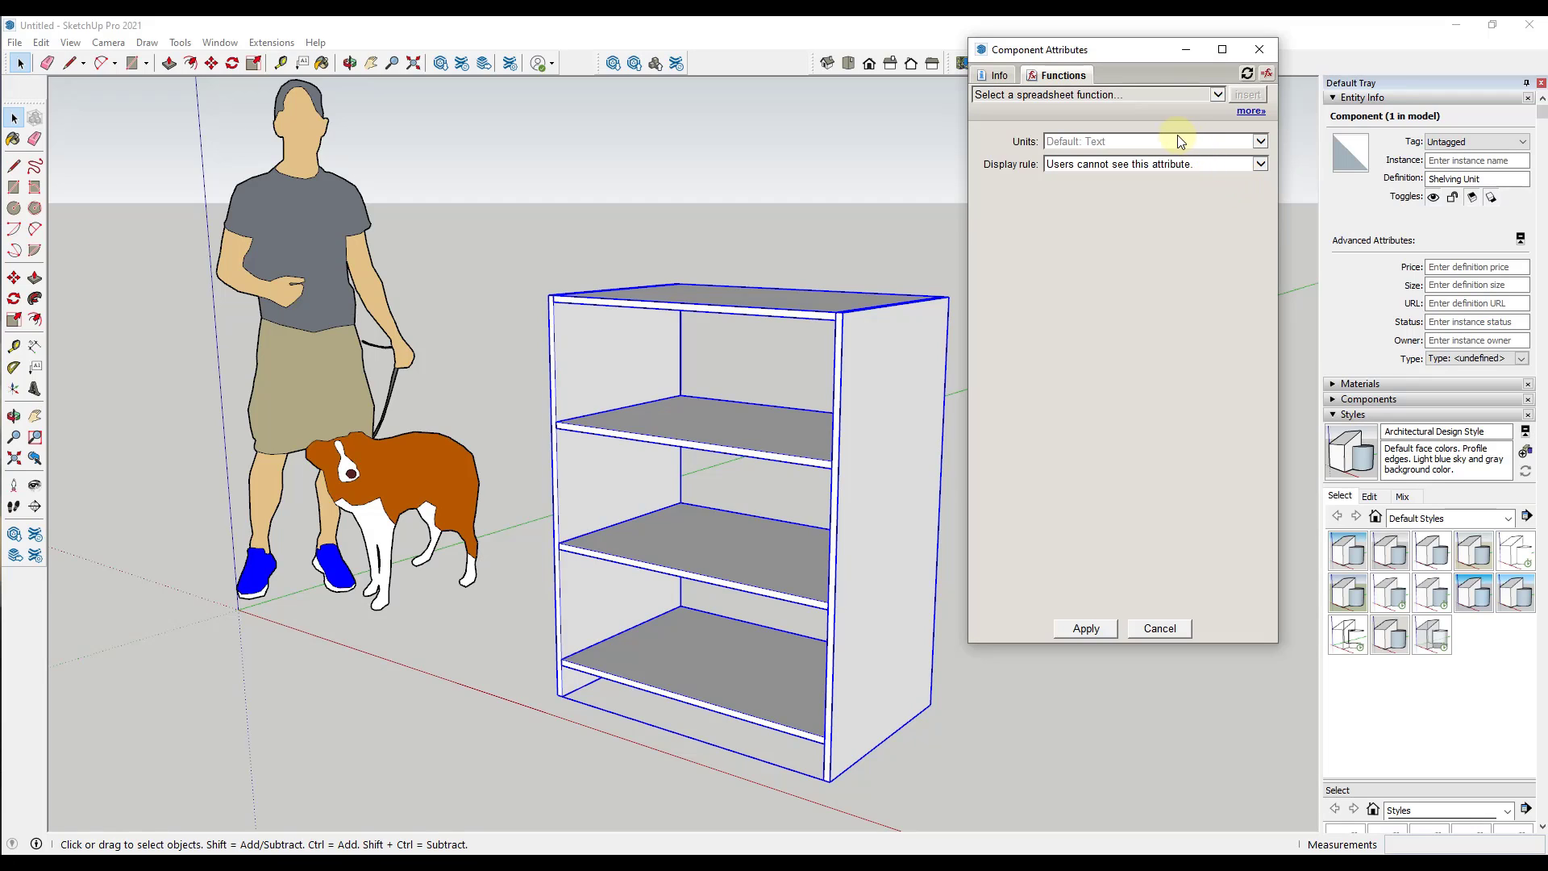
click(1117, 164)
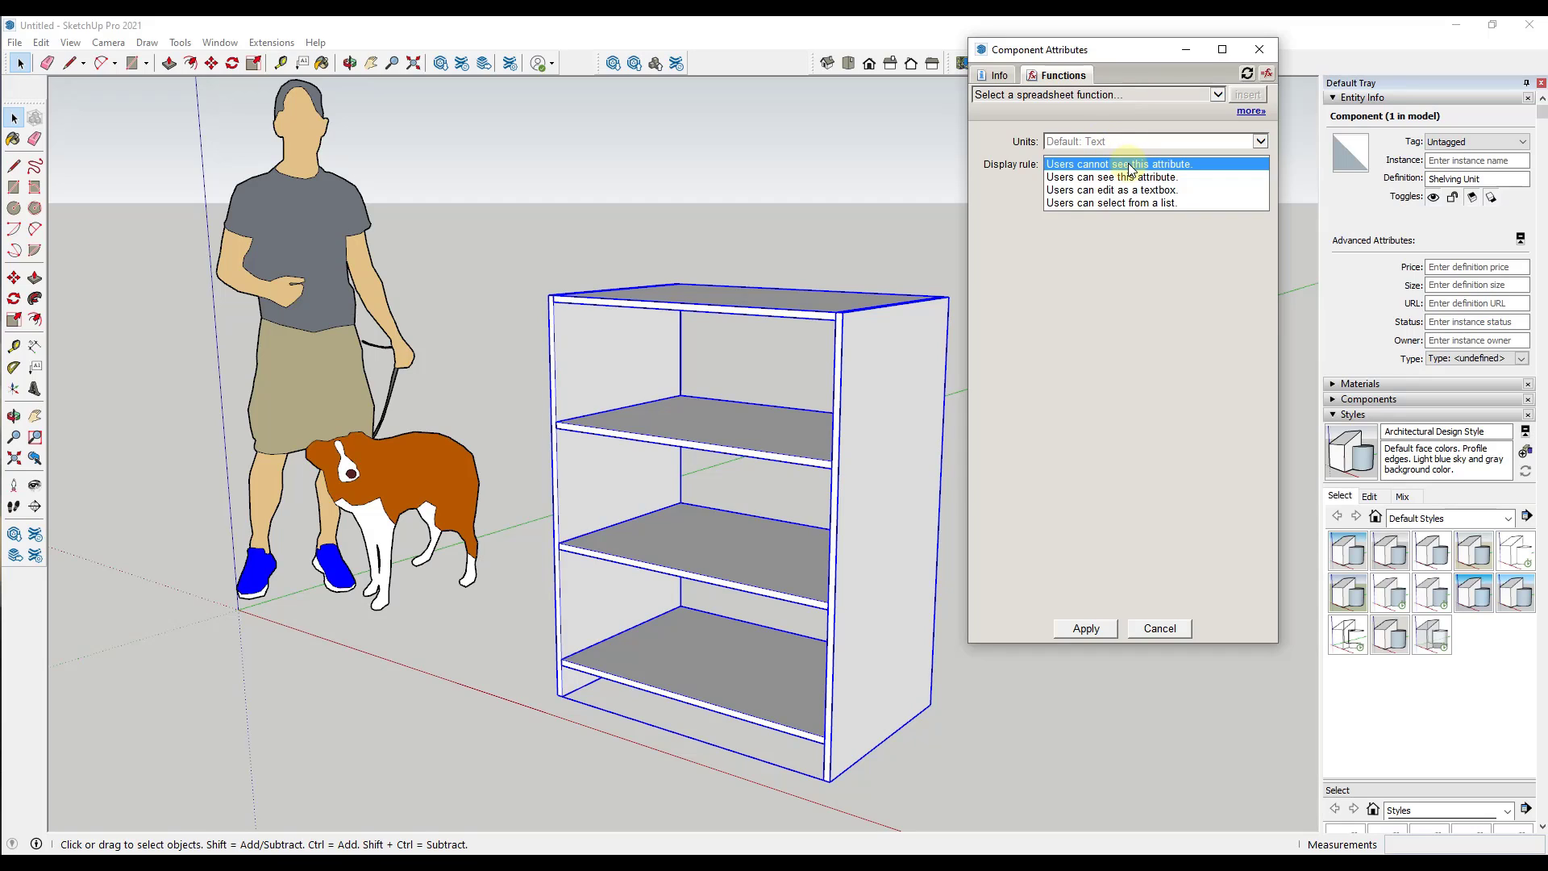
click(1130, 203)
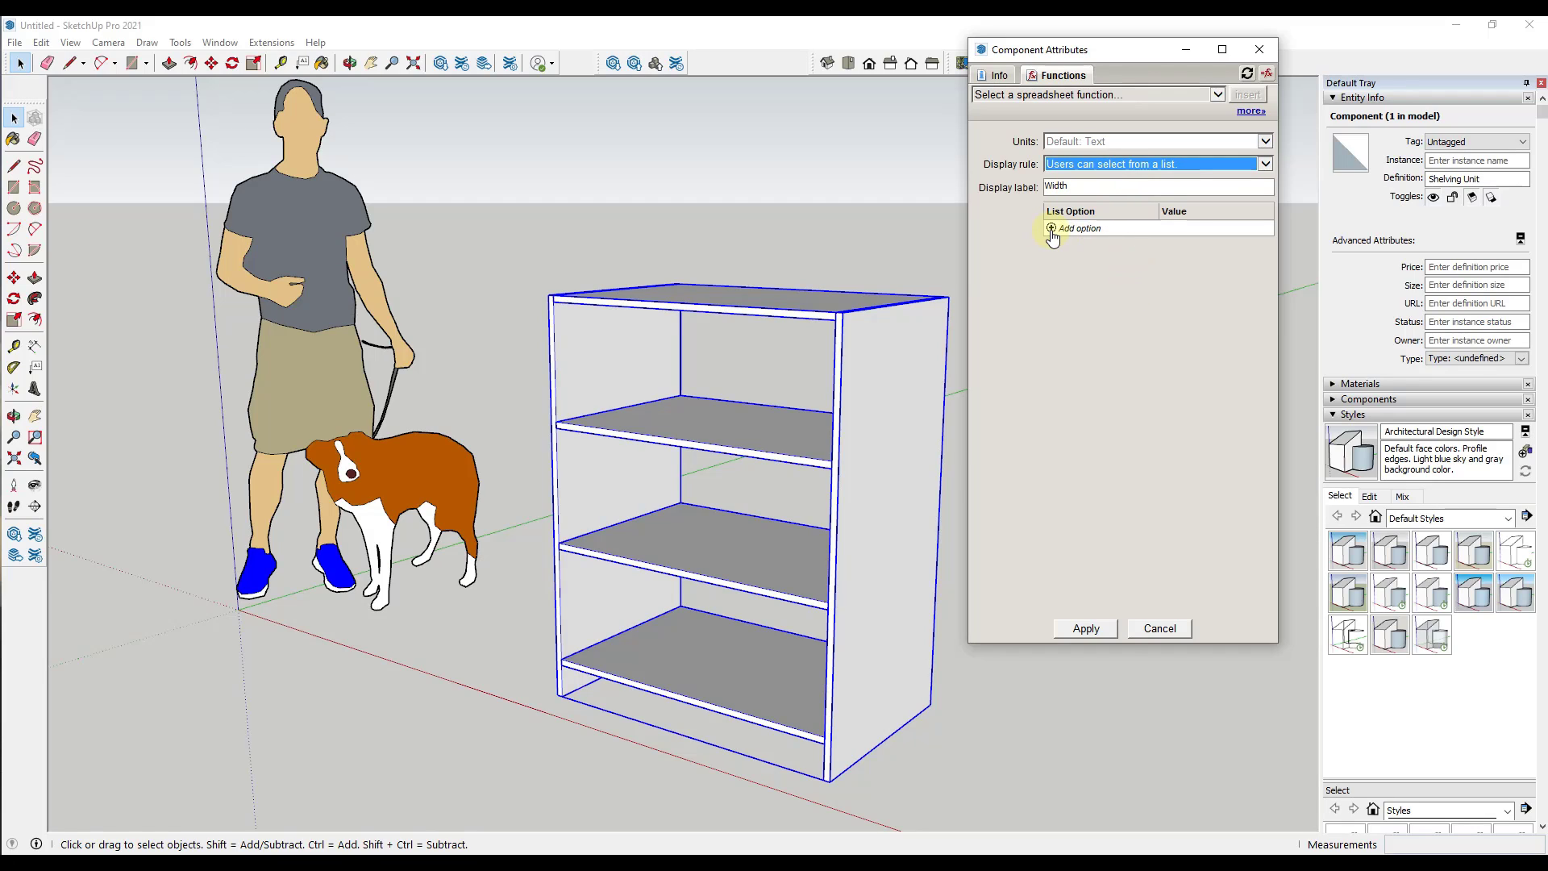
- Add the list options 18, 24 and 36 to the Width attribute, each with its matching value
click(1052, 229)
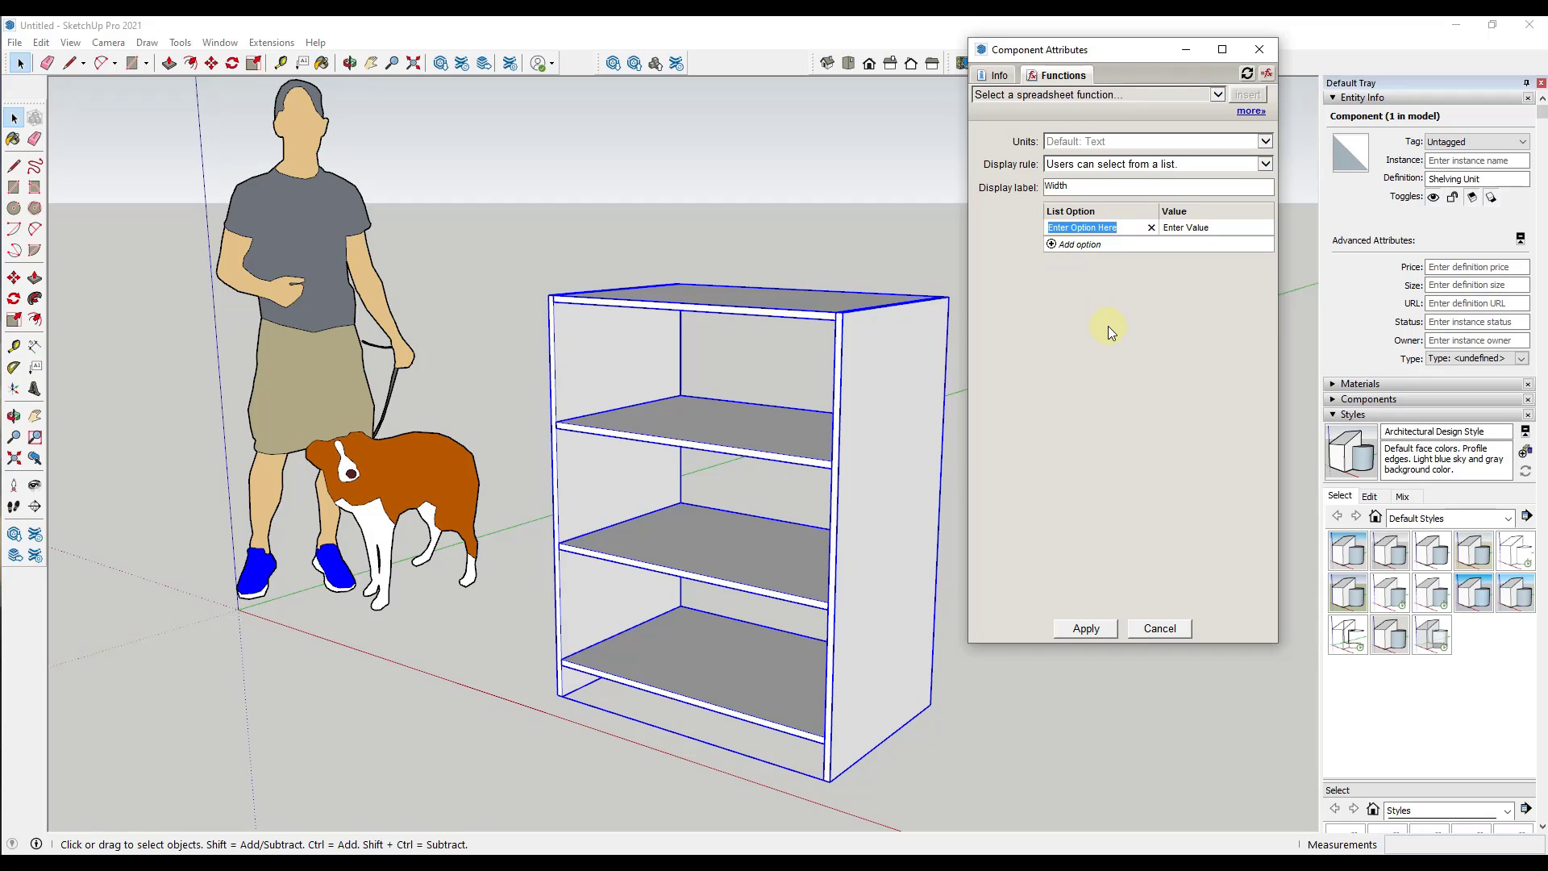
text(18)
key(Tab)
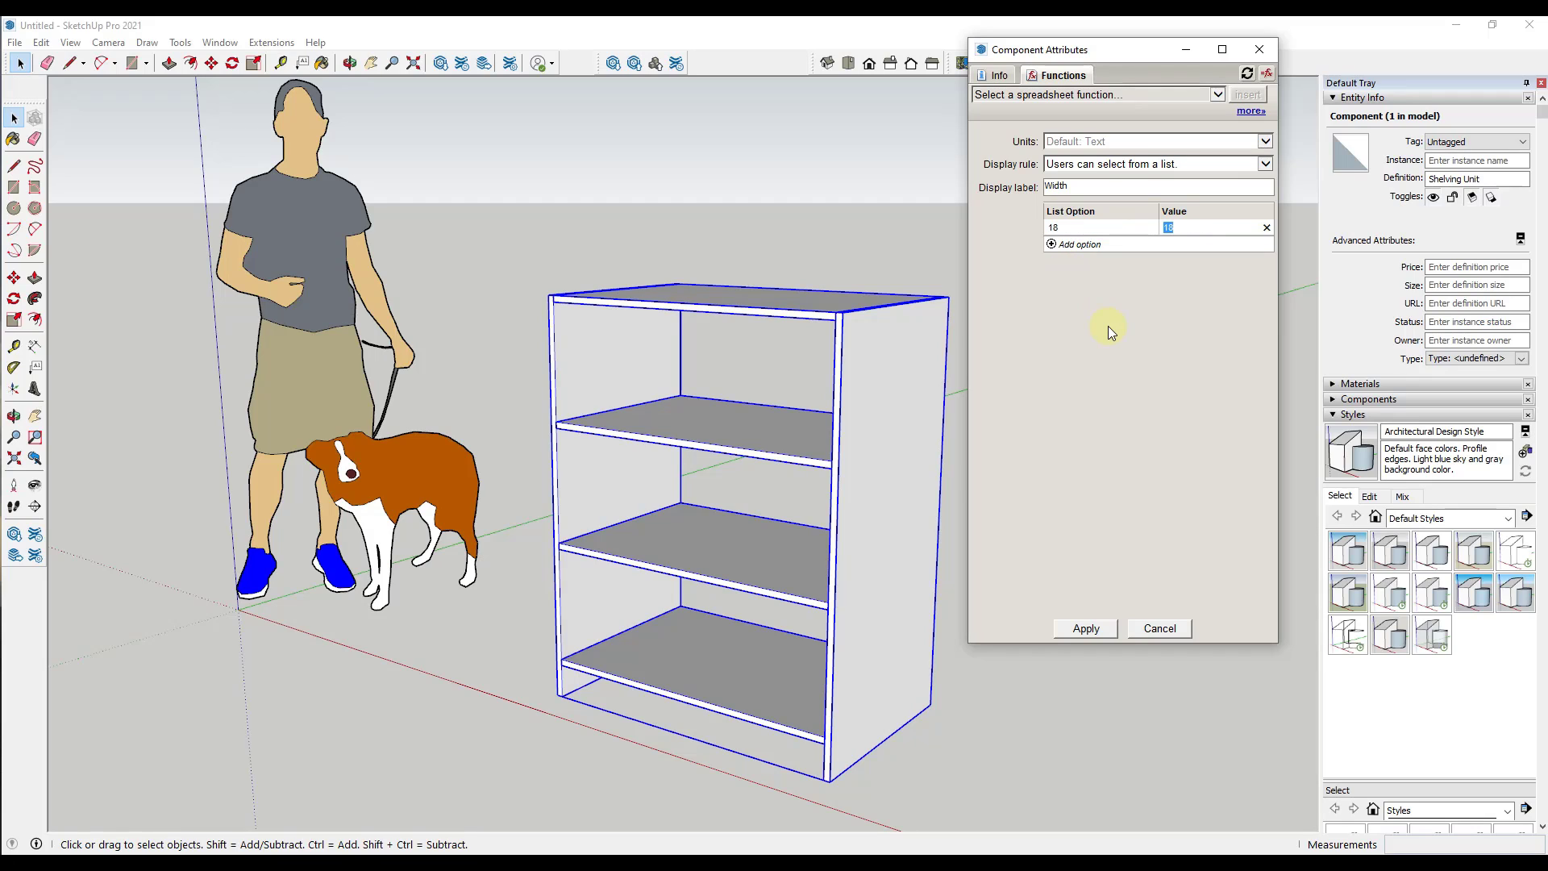
click(1056, 243)
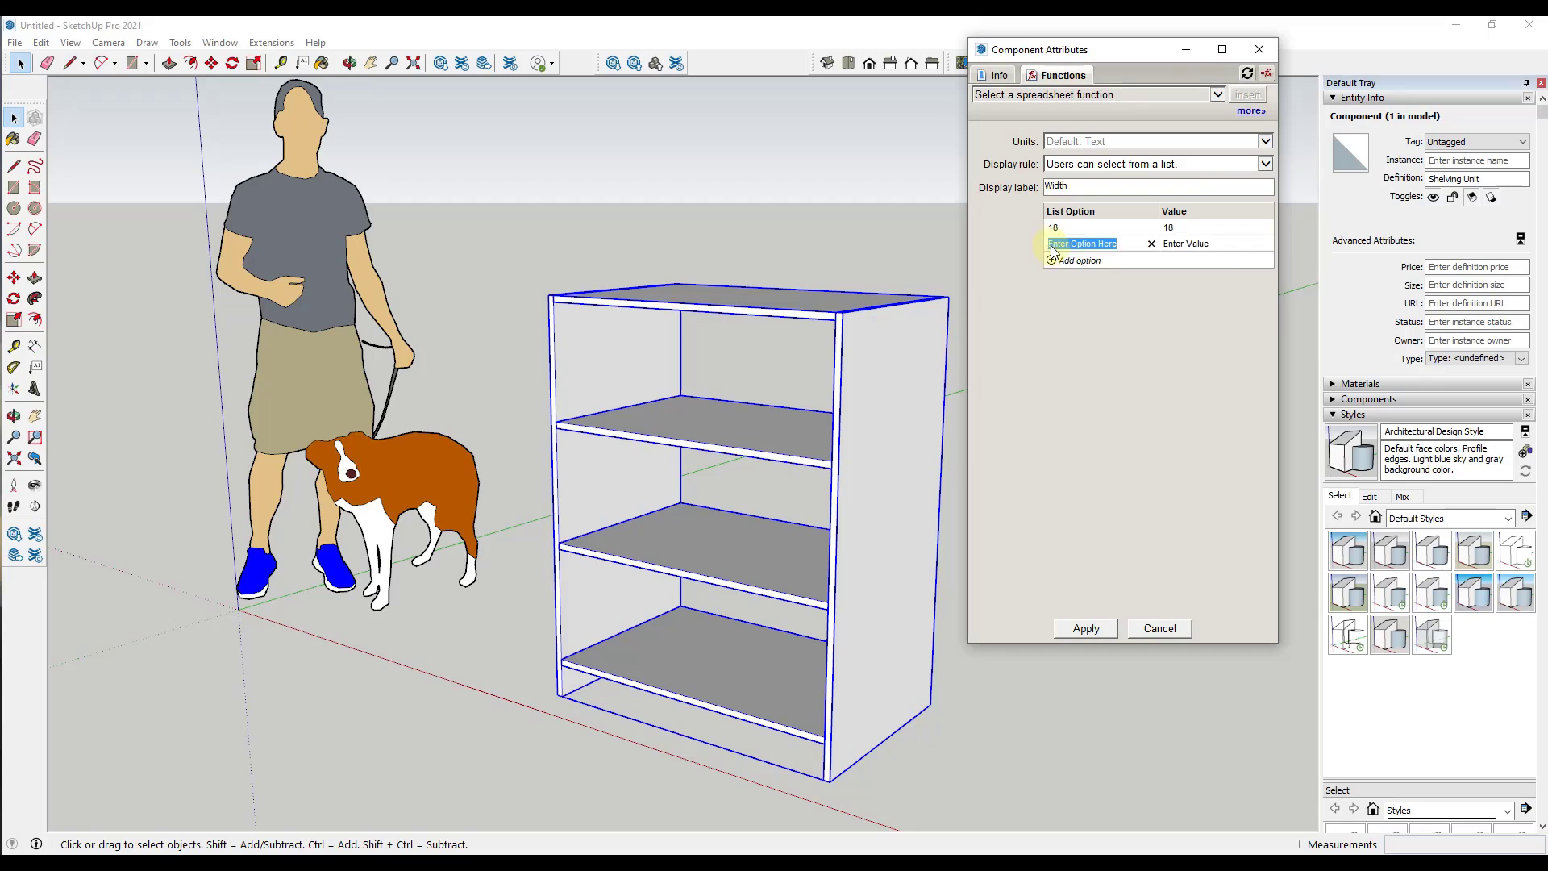
text(24)
key(Tab)
click(1058, 261)
text(36)
key(Tab)
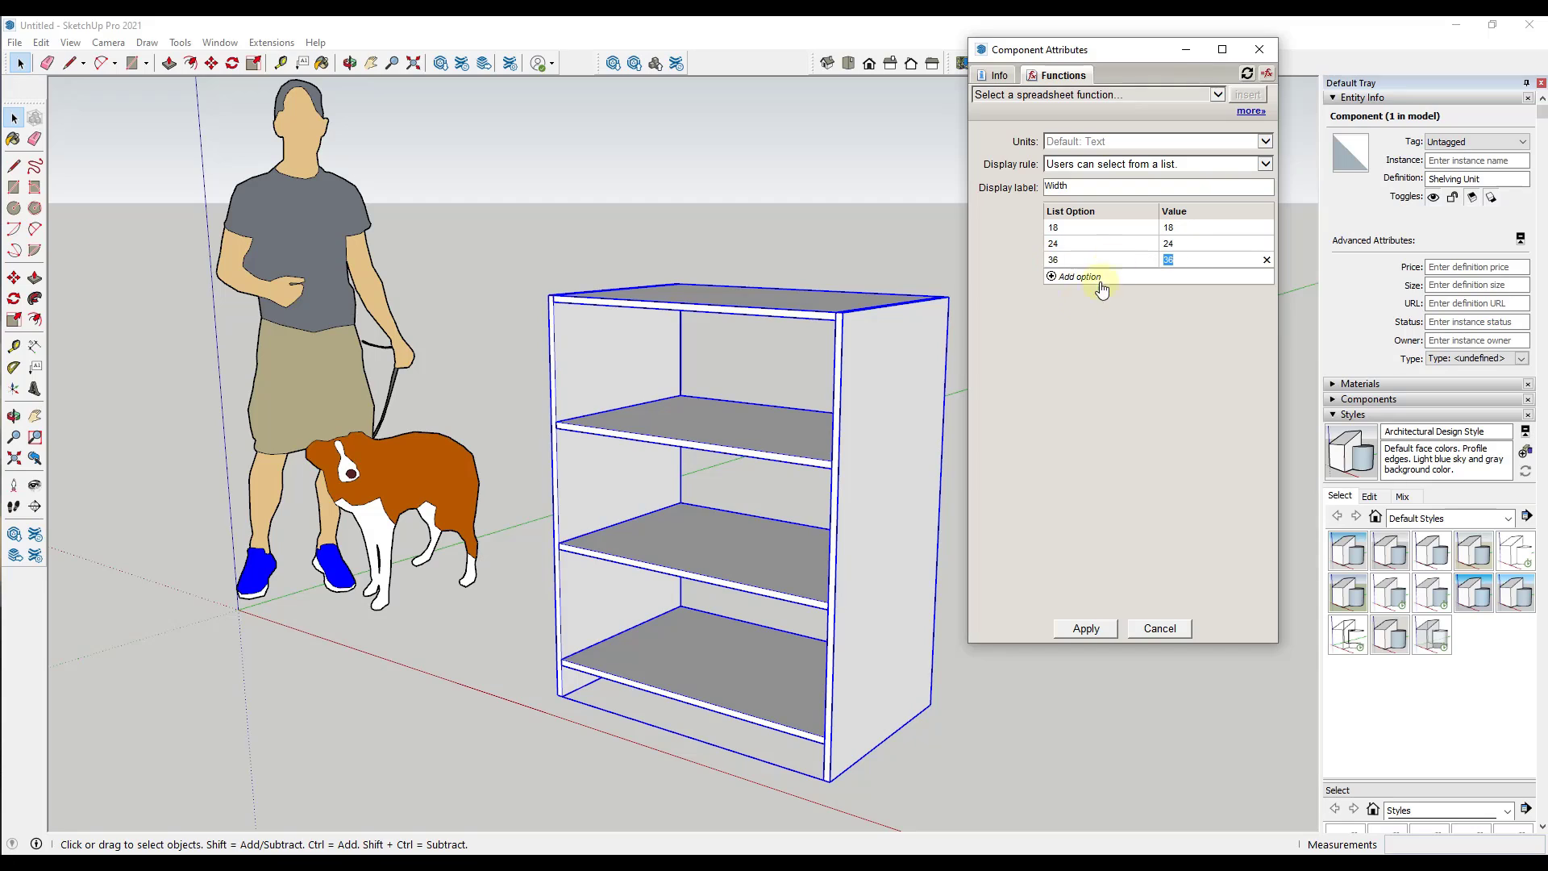
- Add a list option 48 with the value 48 to the Width attribute and apply the option list
click(1049, 278)
text(48)
key(Tab)
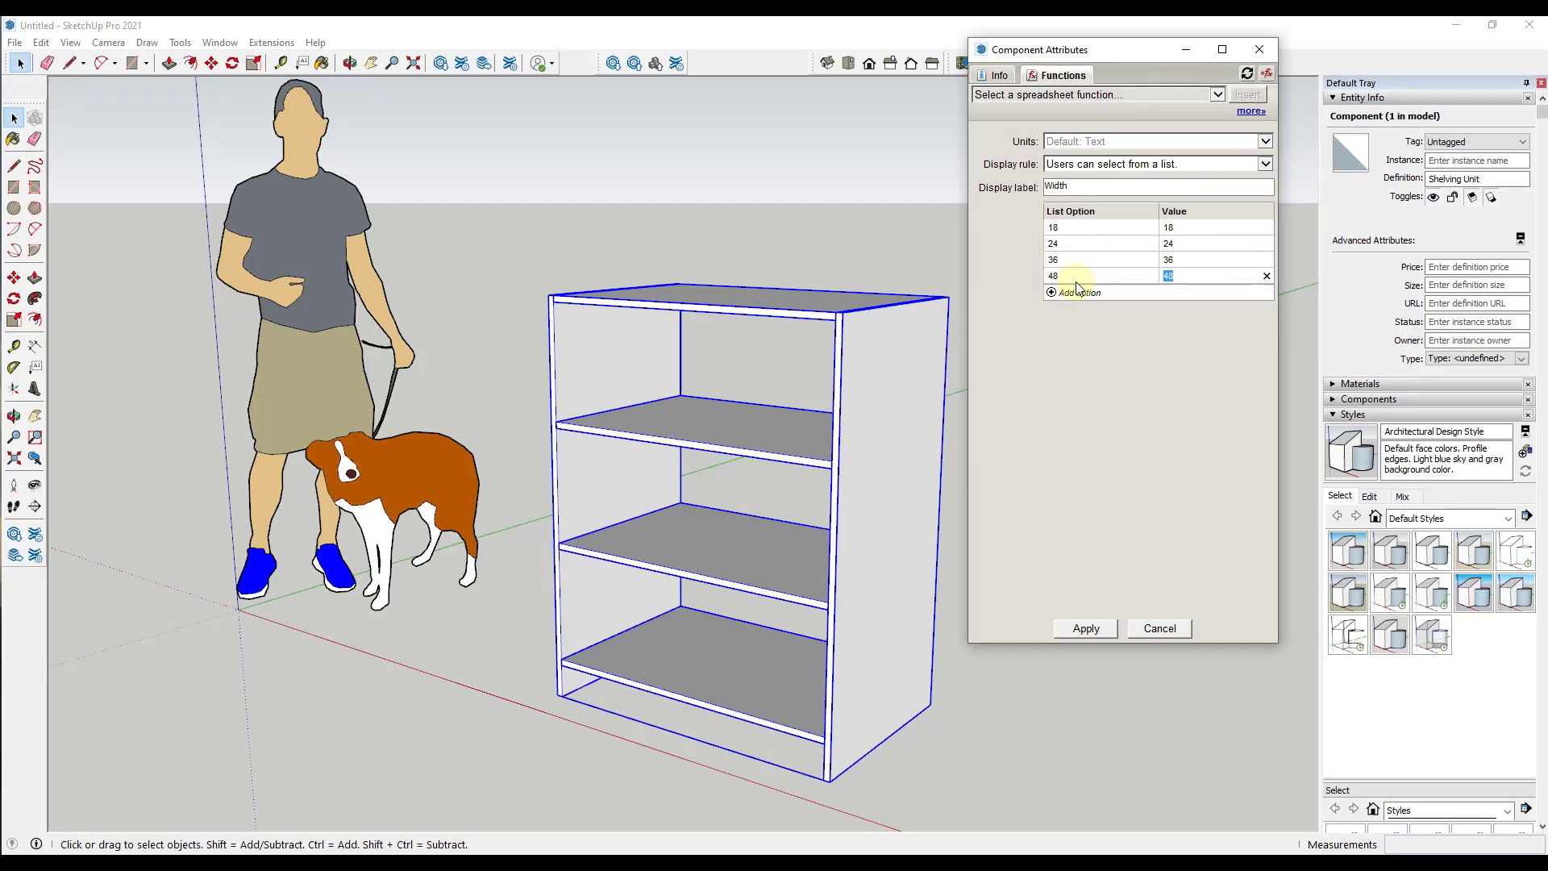
click(1157, 379)
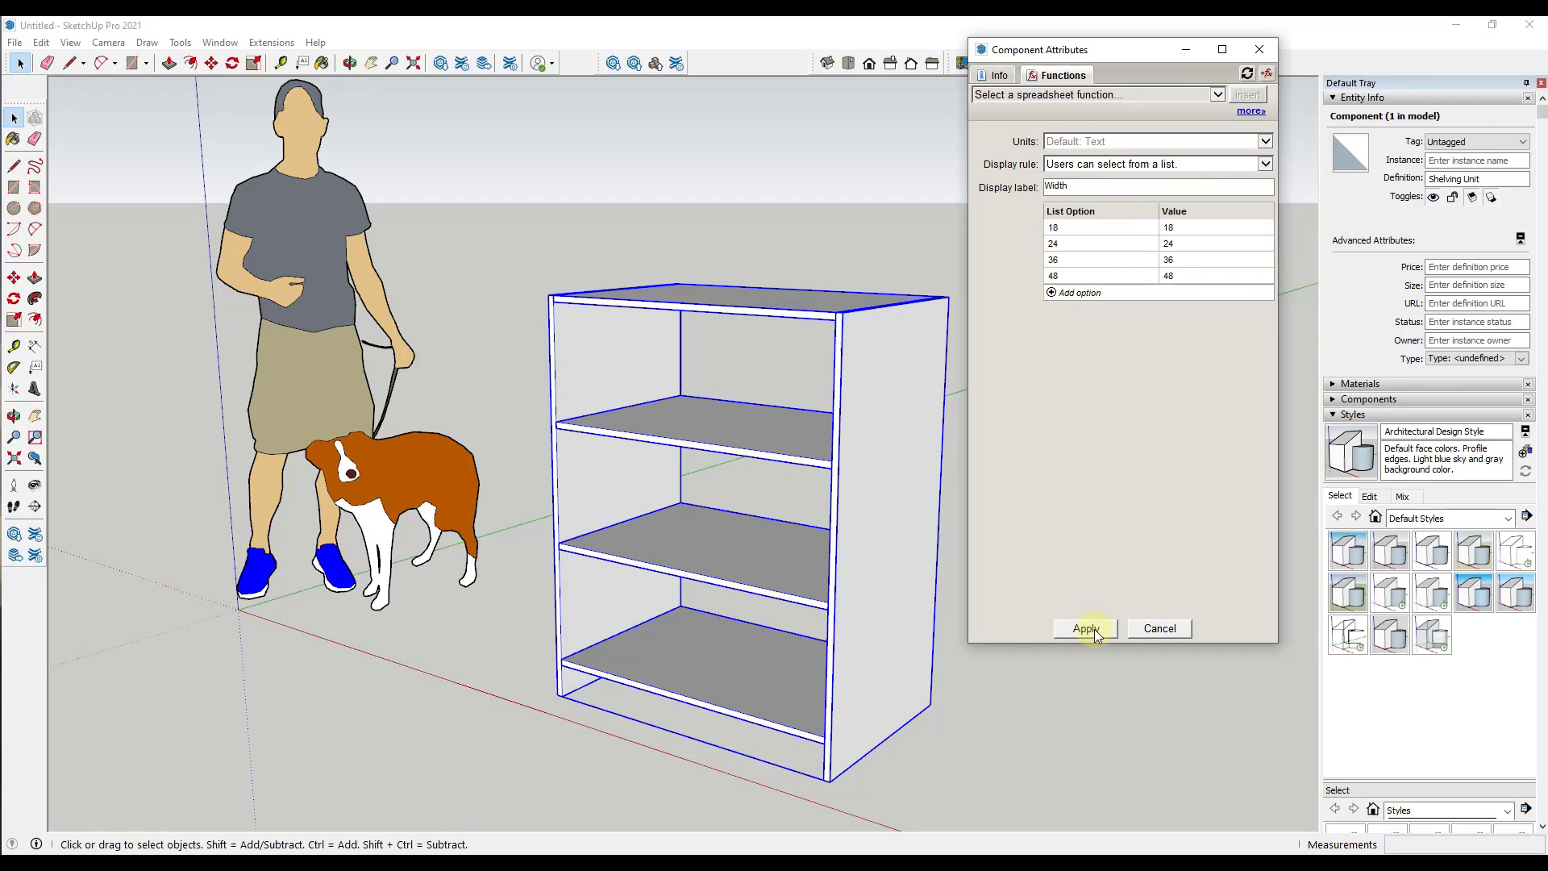
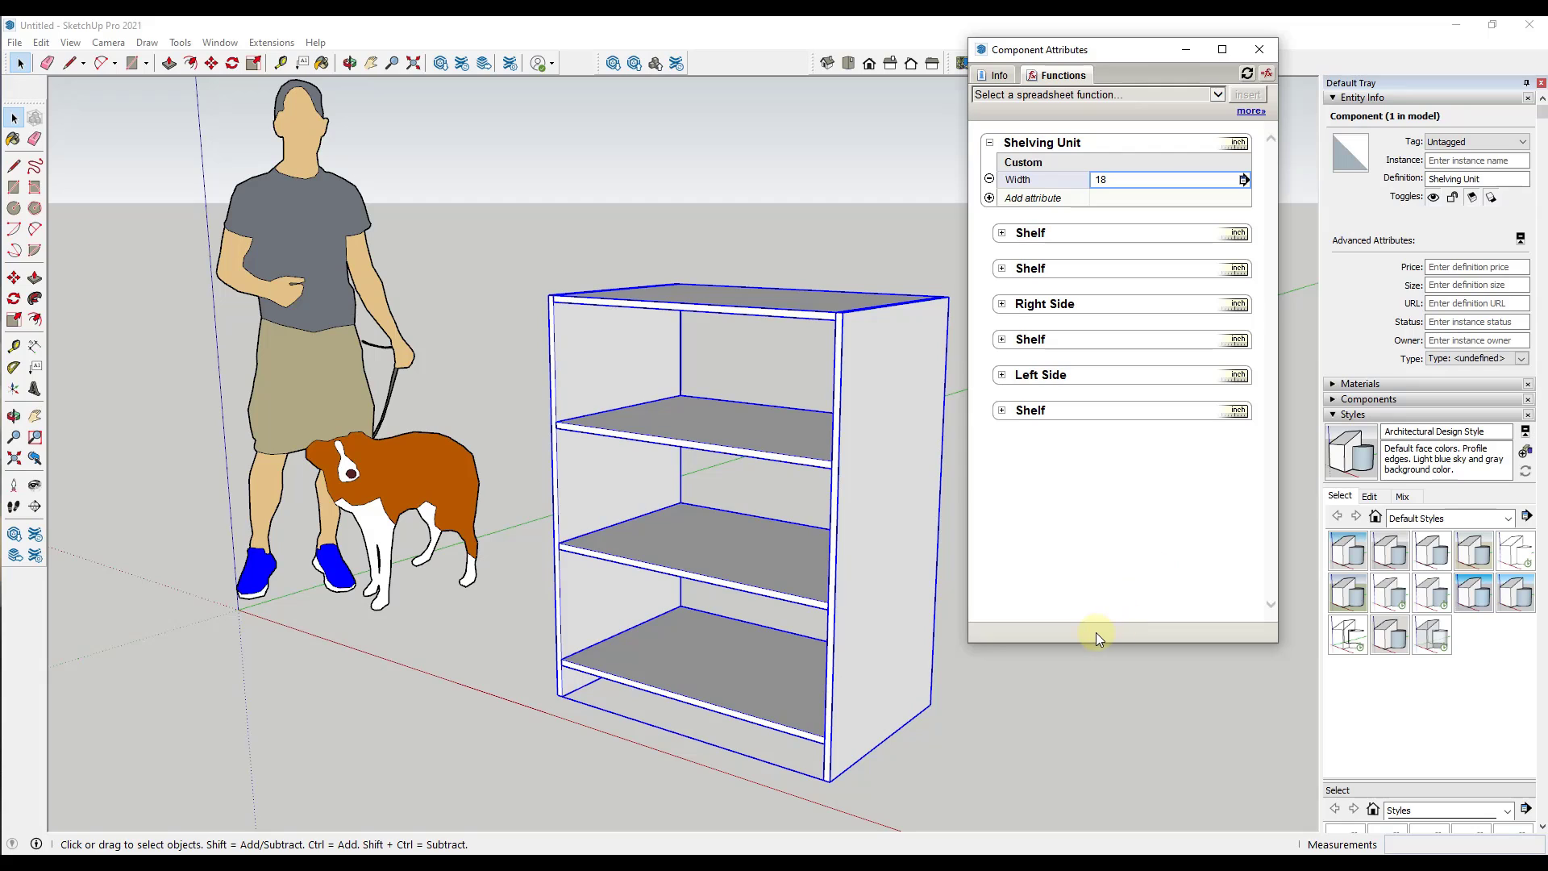
- Open the Component Options of the Shelving Unit and apply a Width of 24
right_click(863, 412)
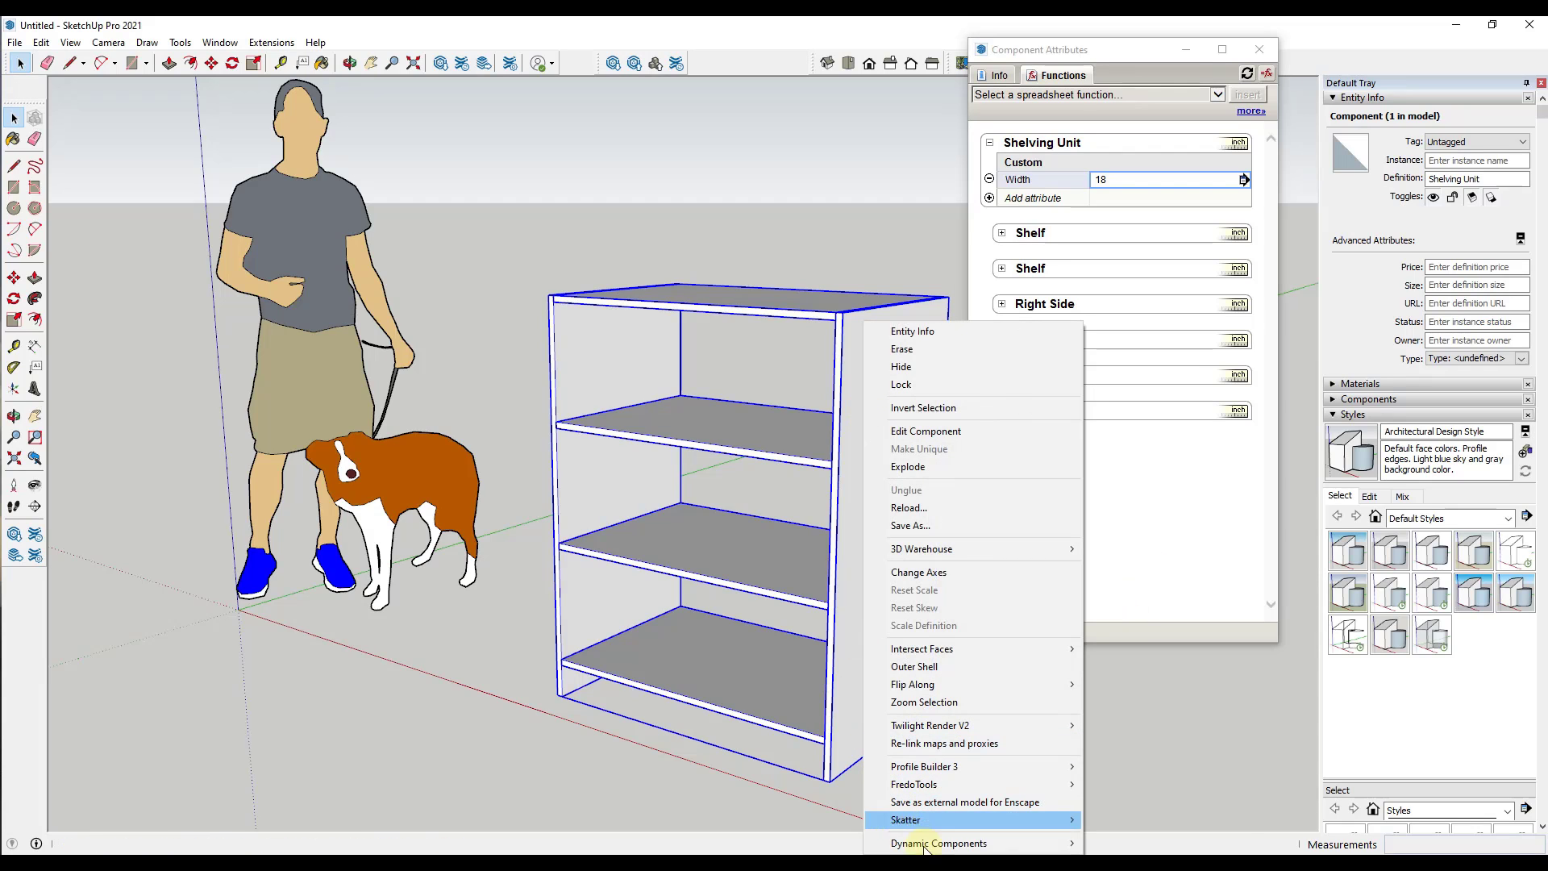
mouse_move(967, 842)
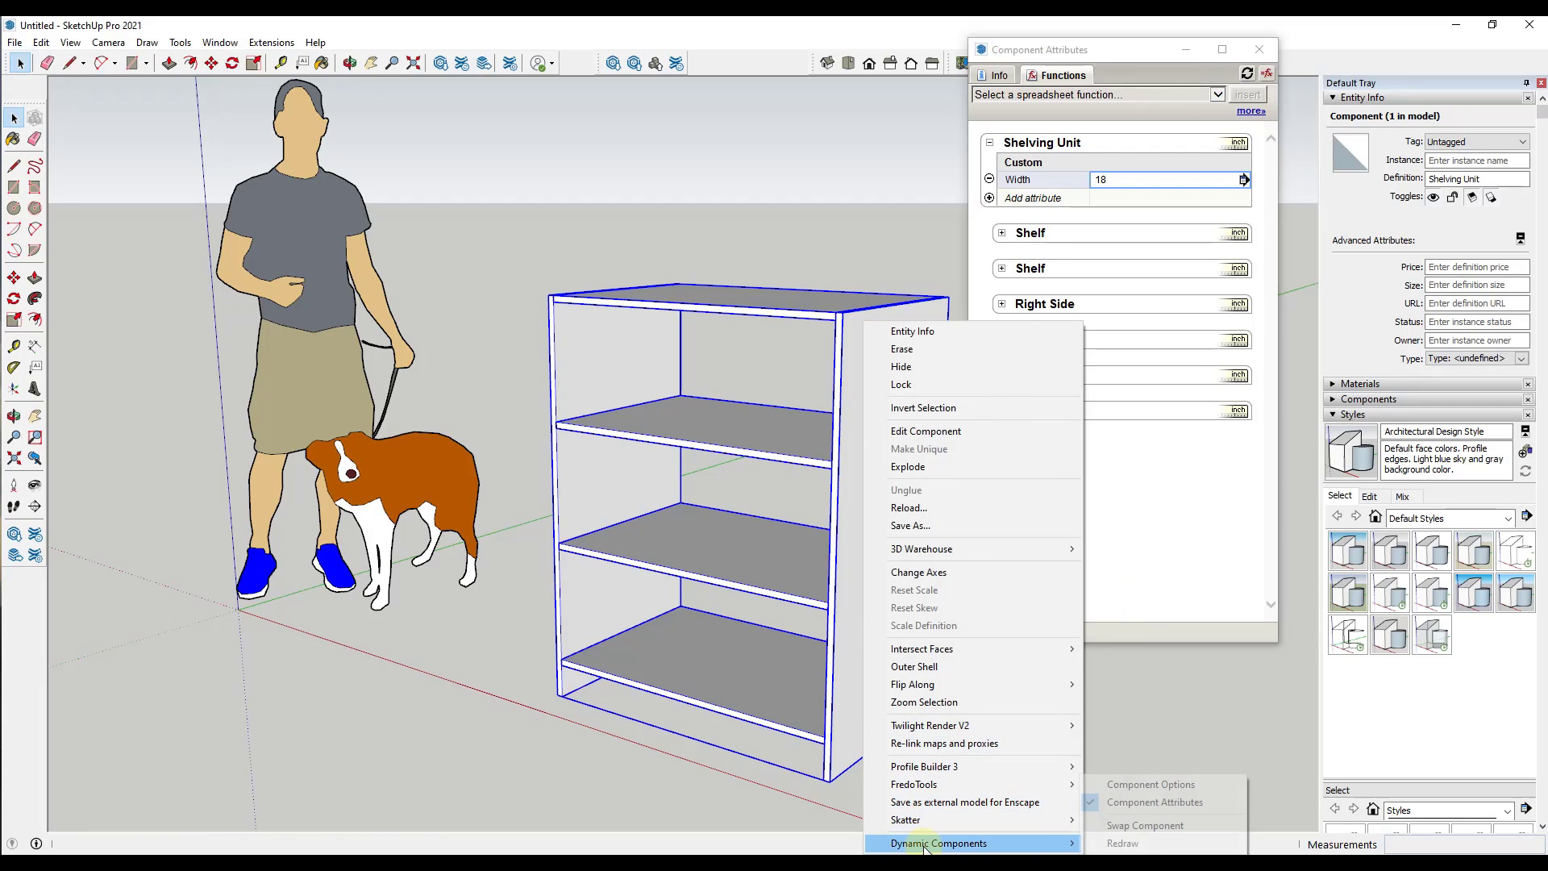
click(1151, 785)
click(238, 377)
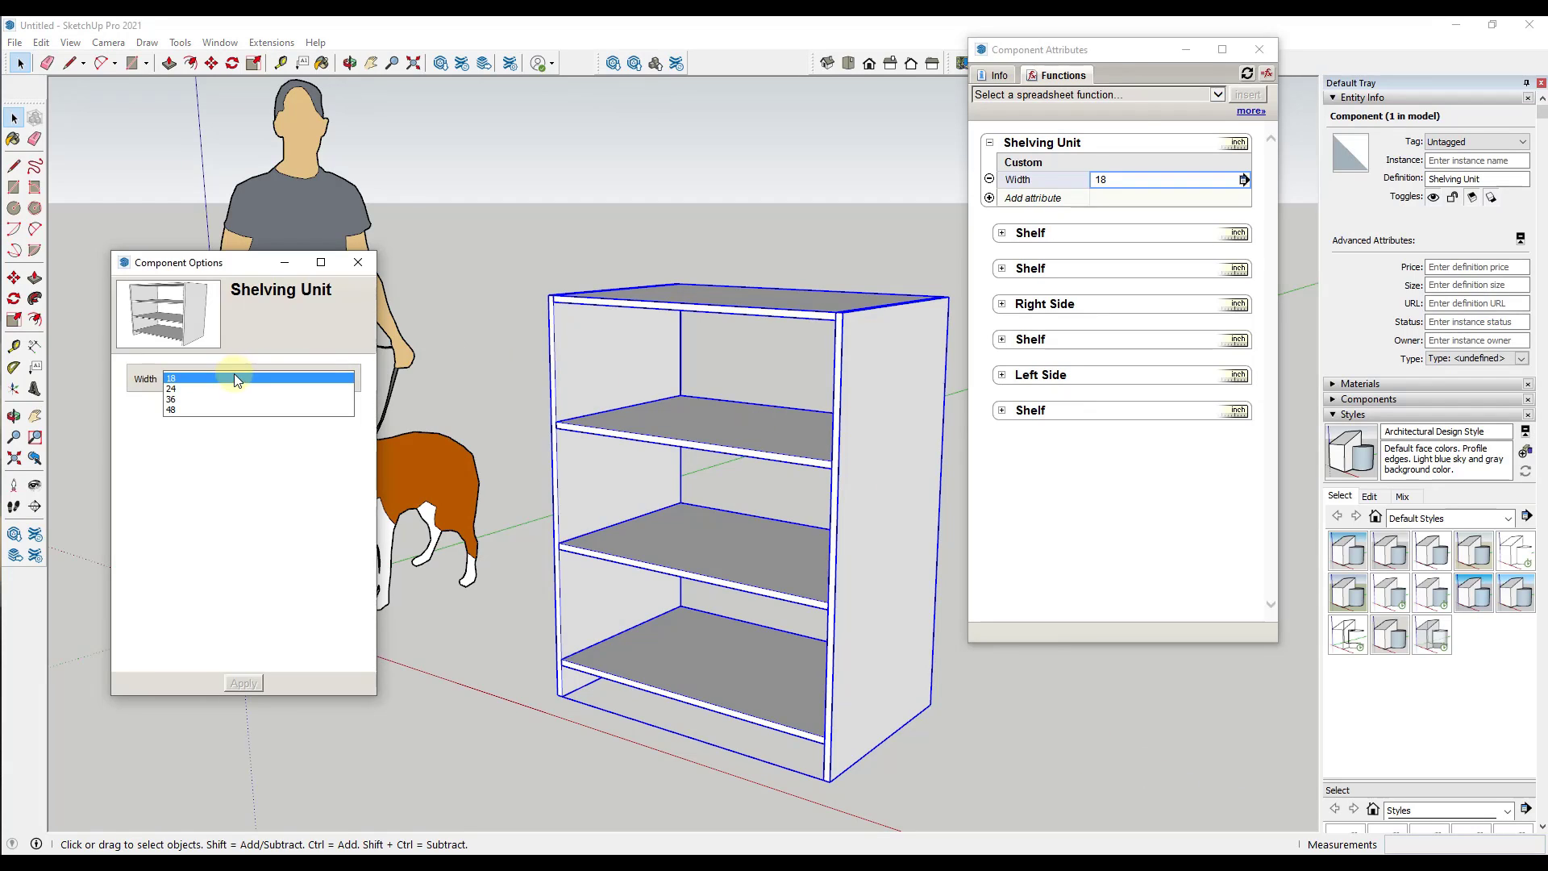
click(192, 397)
click(243, 682)
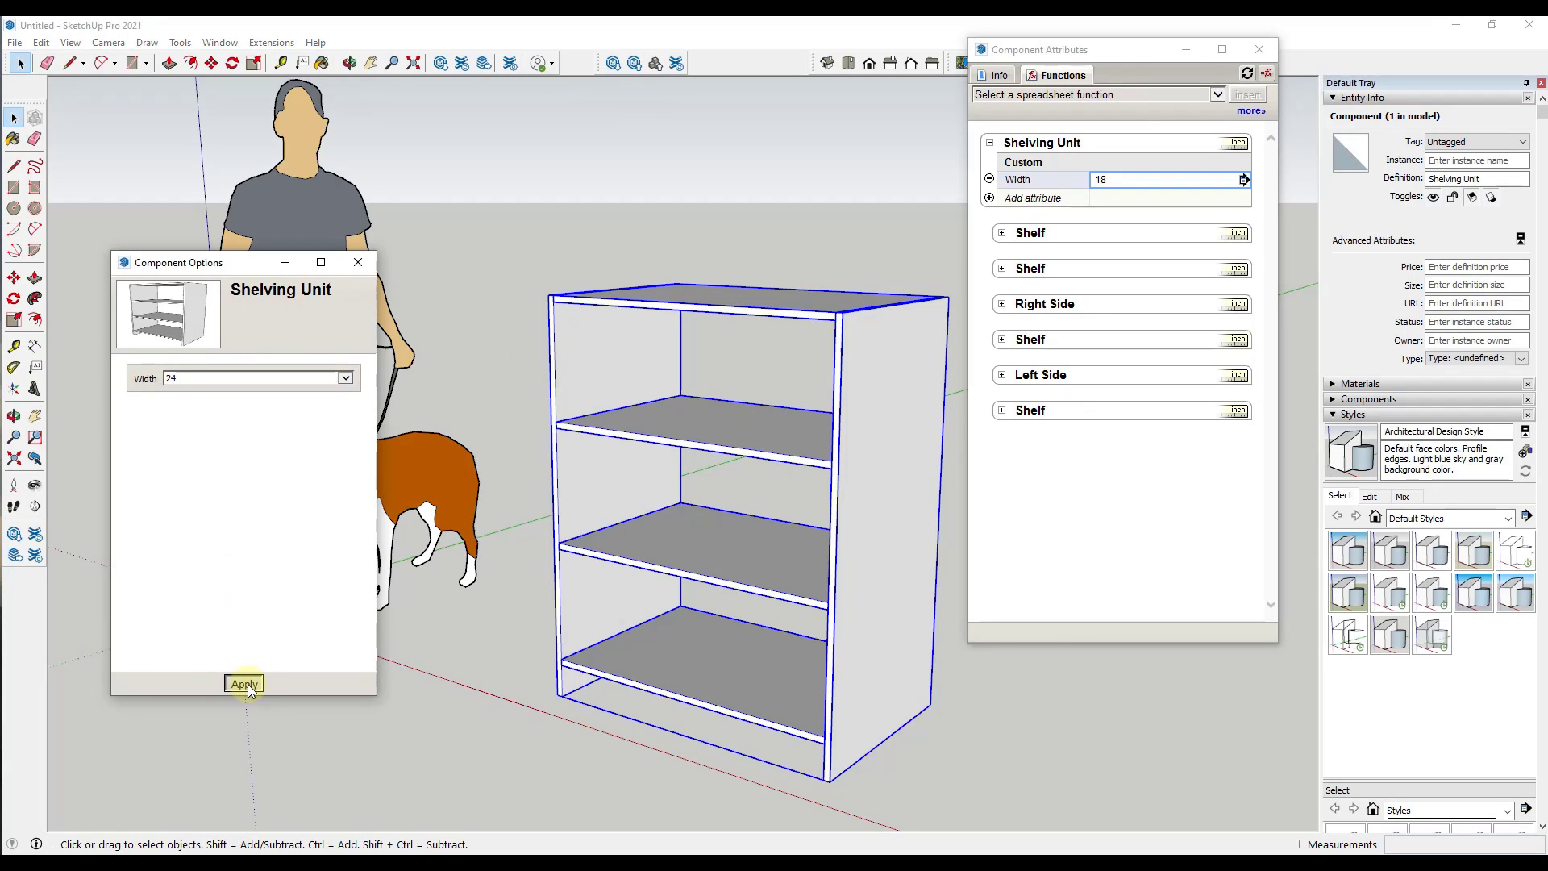
- Apply a Width of 36 and then 18 to the Shelving Unit, and close its Component Options
click(191, 379)
click(176, 391)
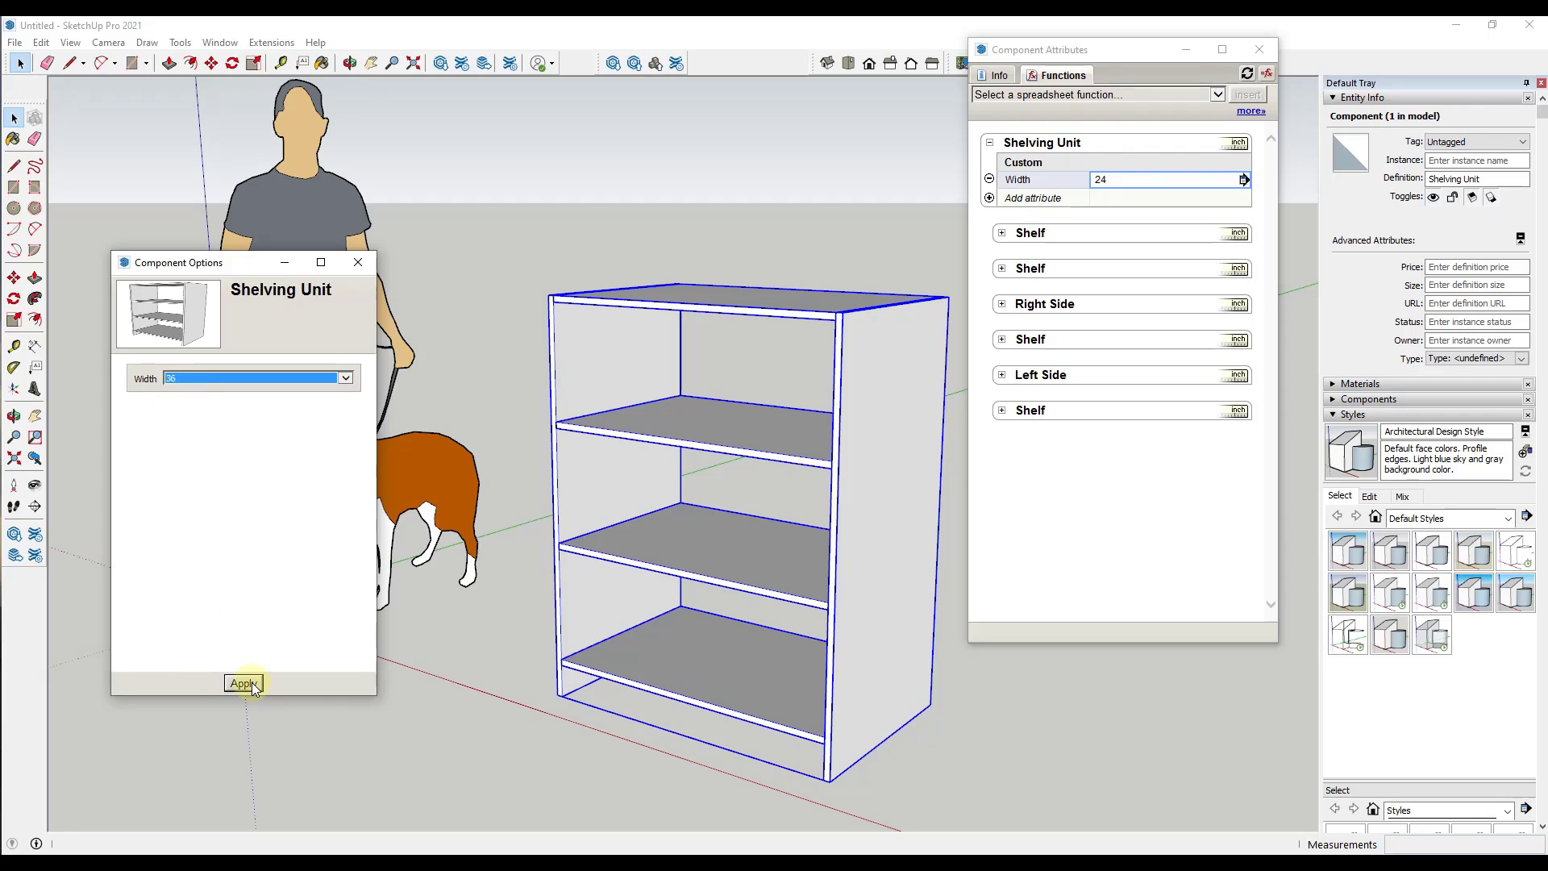
click(243, 682)
click(182, 377)
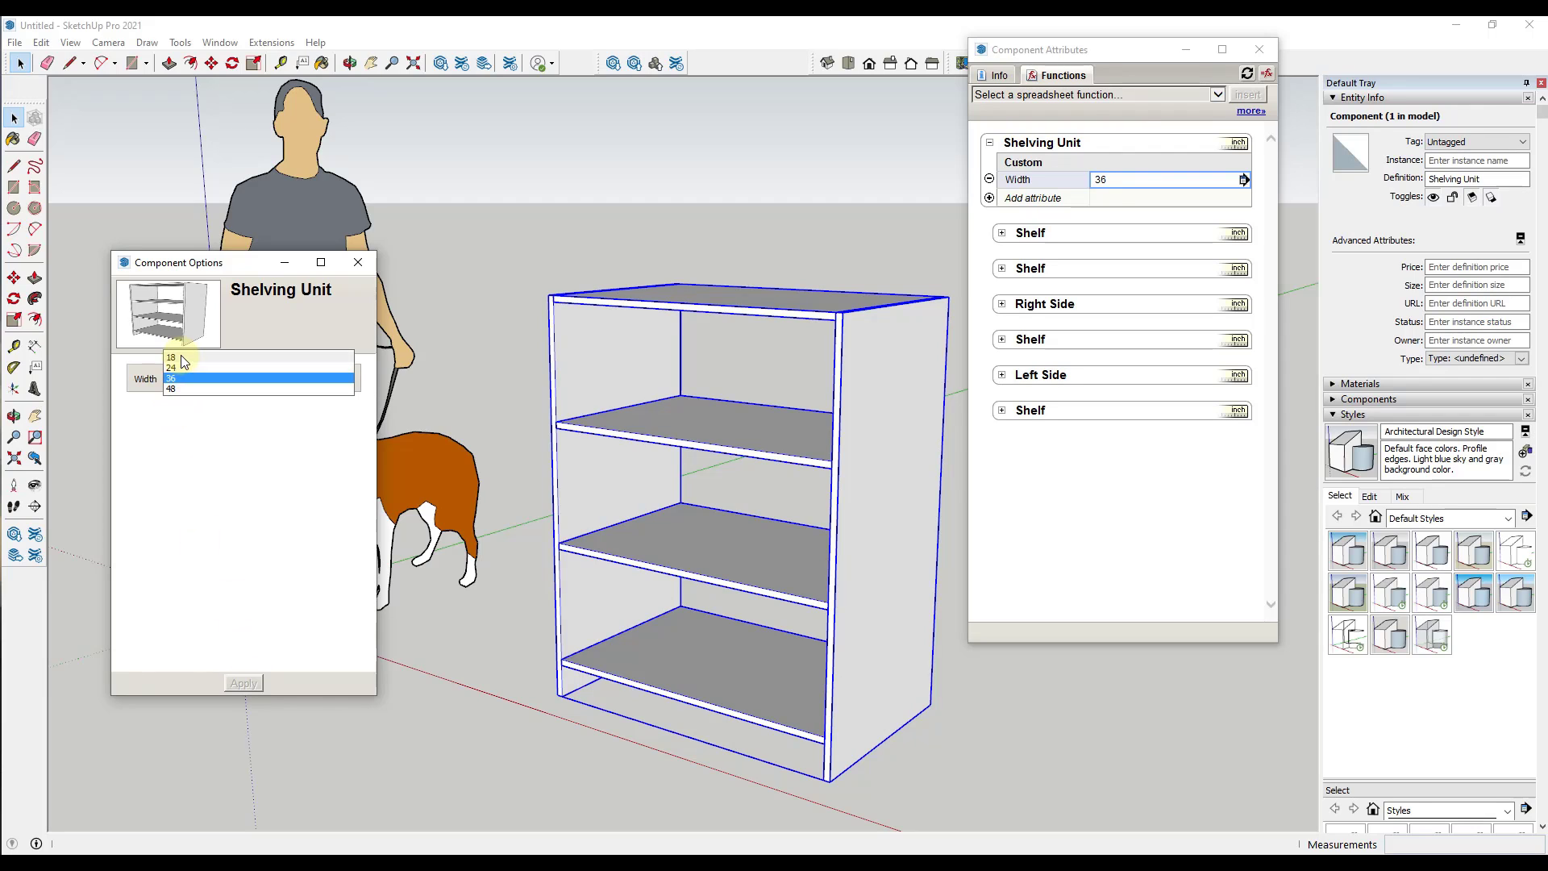
click(172, 357)
click(243, 682)
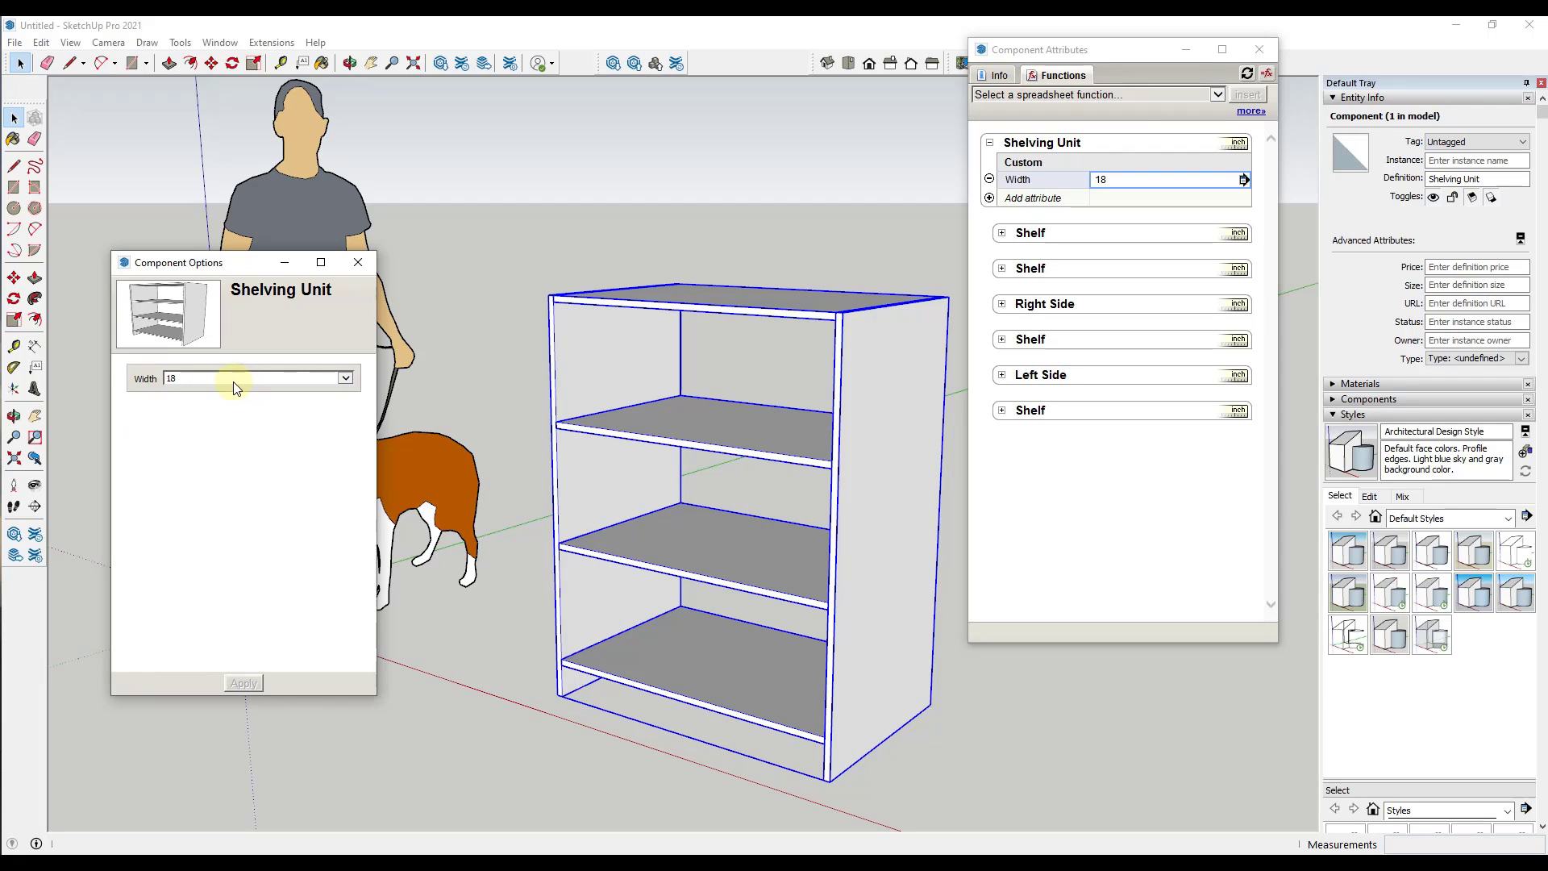
click(358, 262)
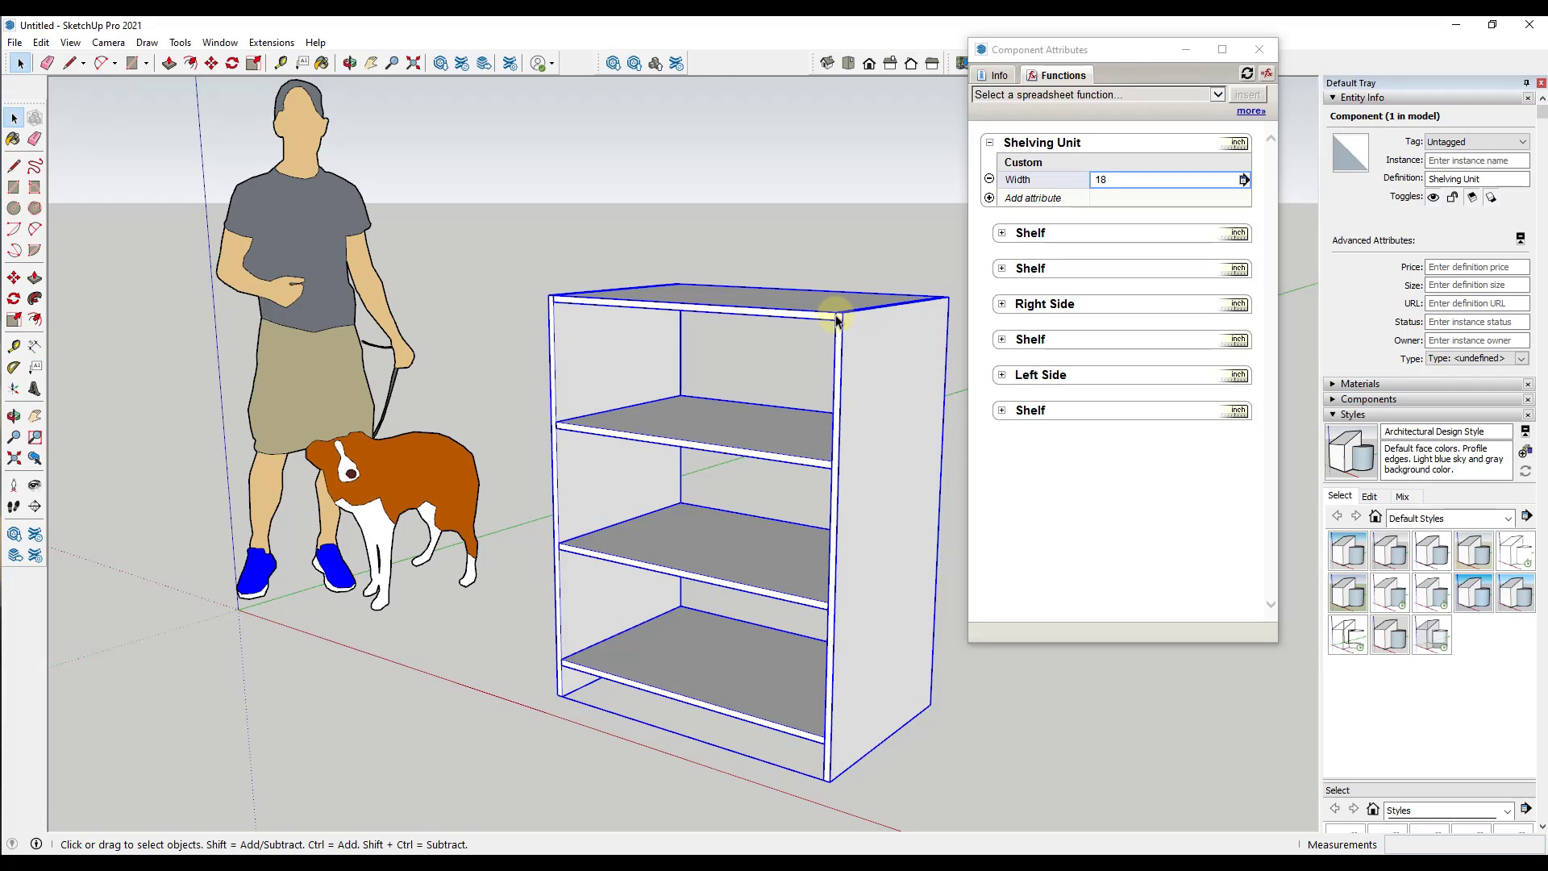
- Add a LenX size attribute to the first Shelf and set its formula to the Shelving Unit's Width
click(1002, 234)
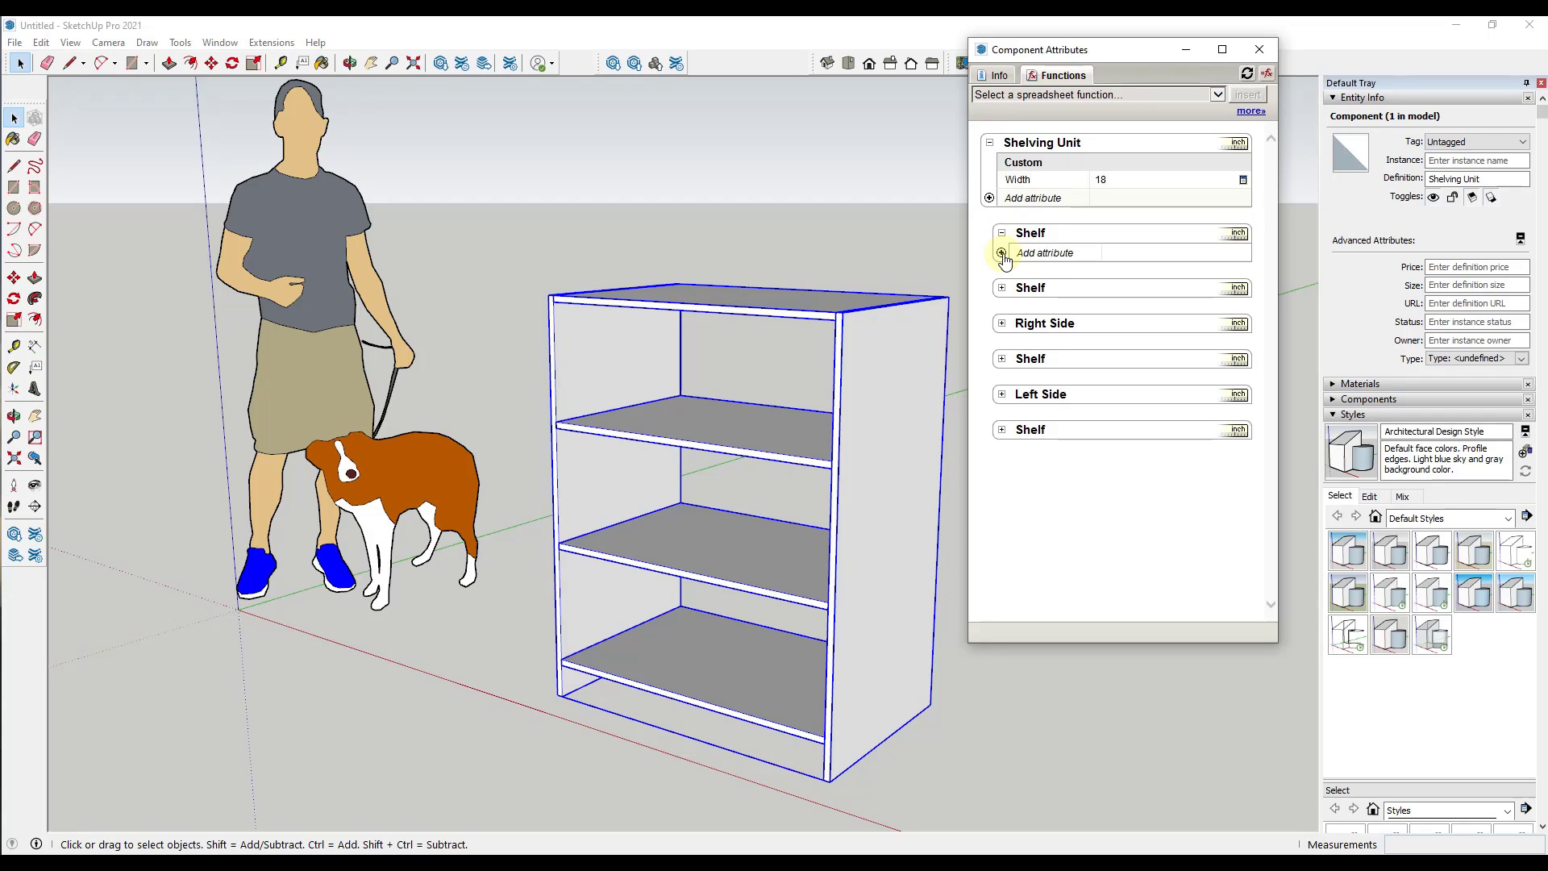
click(1006, 255)
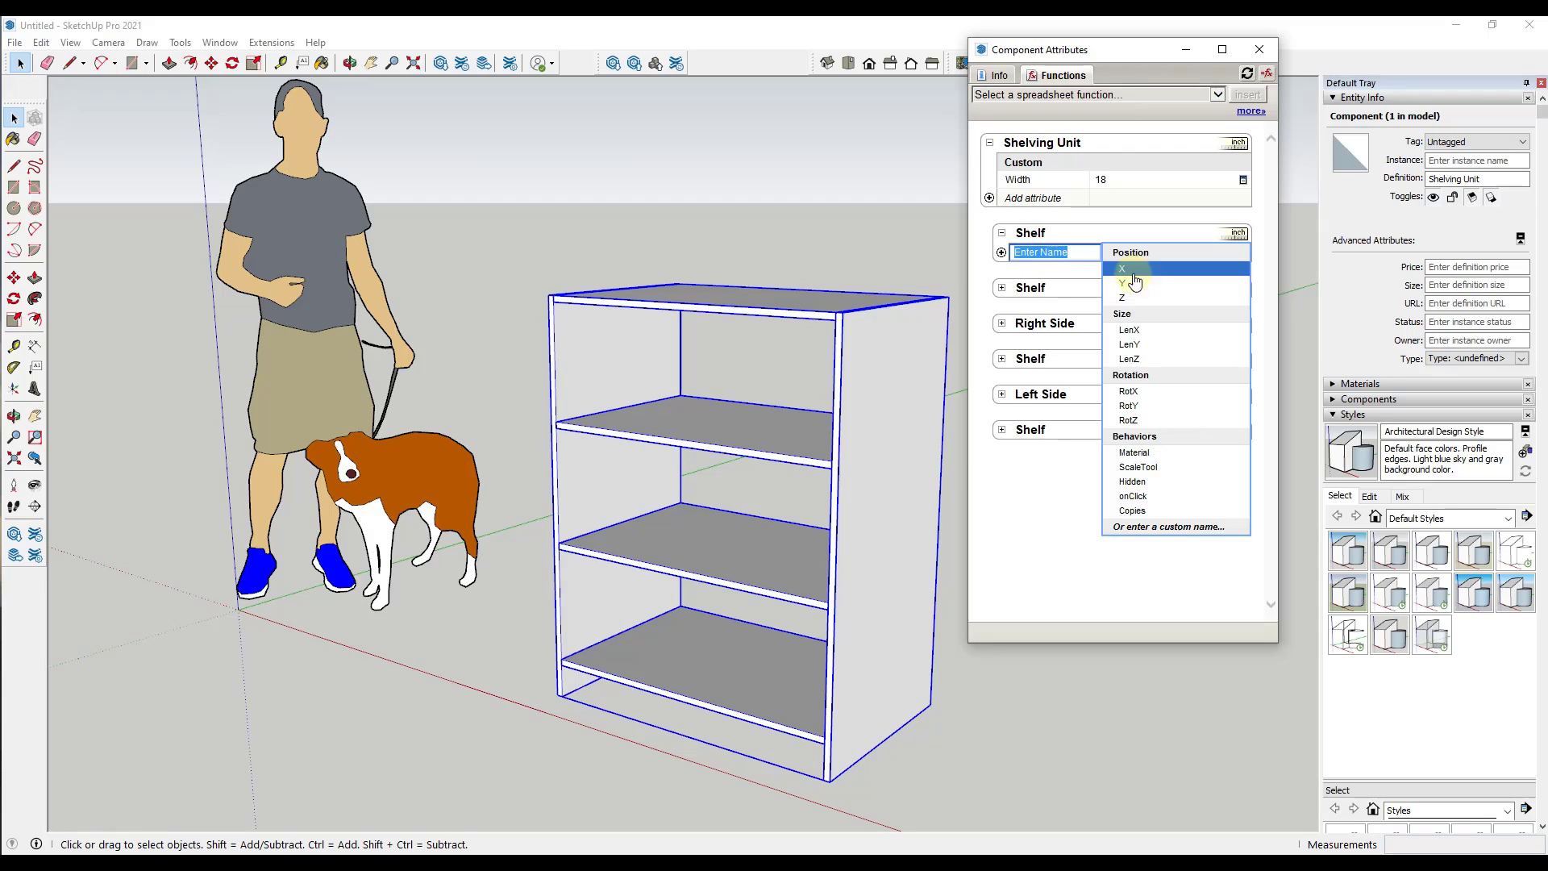
click(1145, 337)
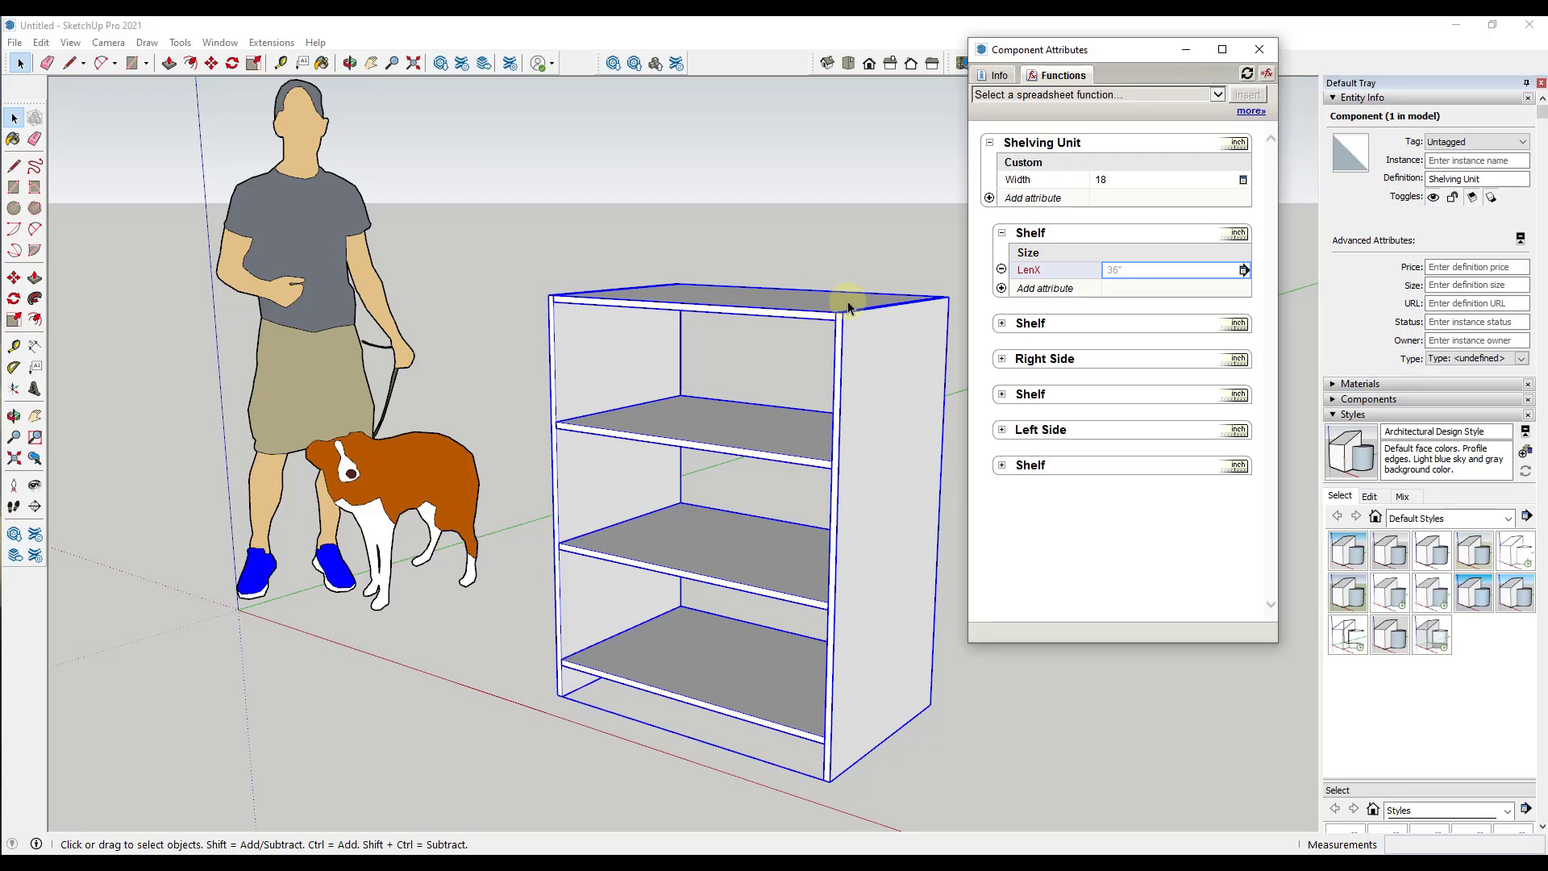
click(1116, 270)
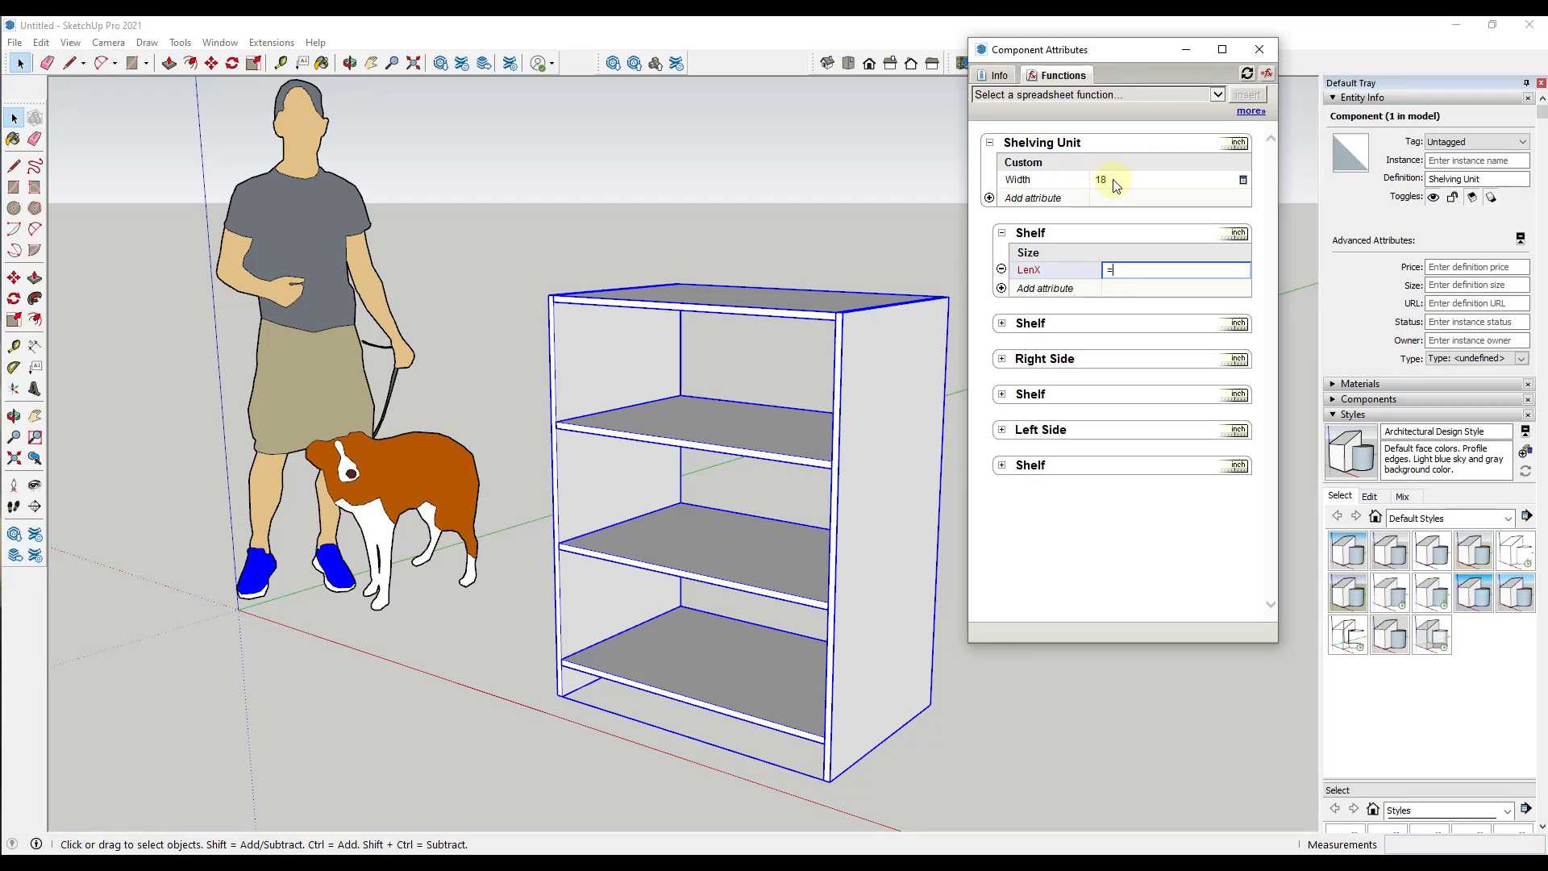
text(=)
click(1127, 183)
key(Return)
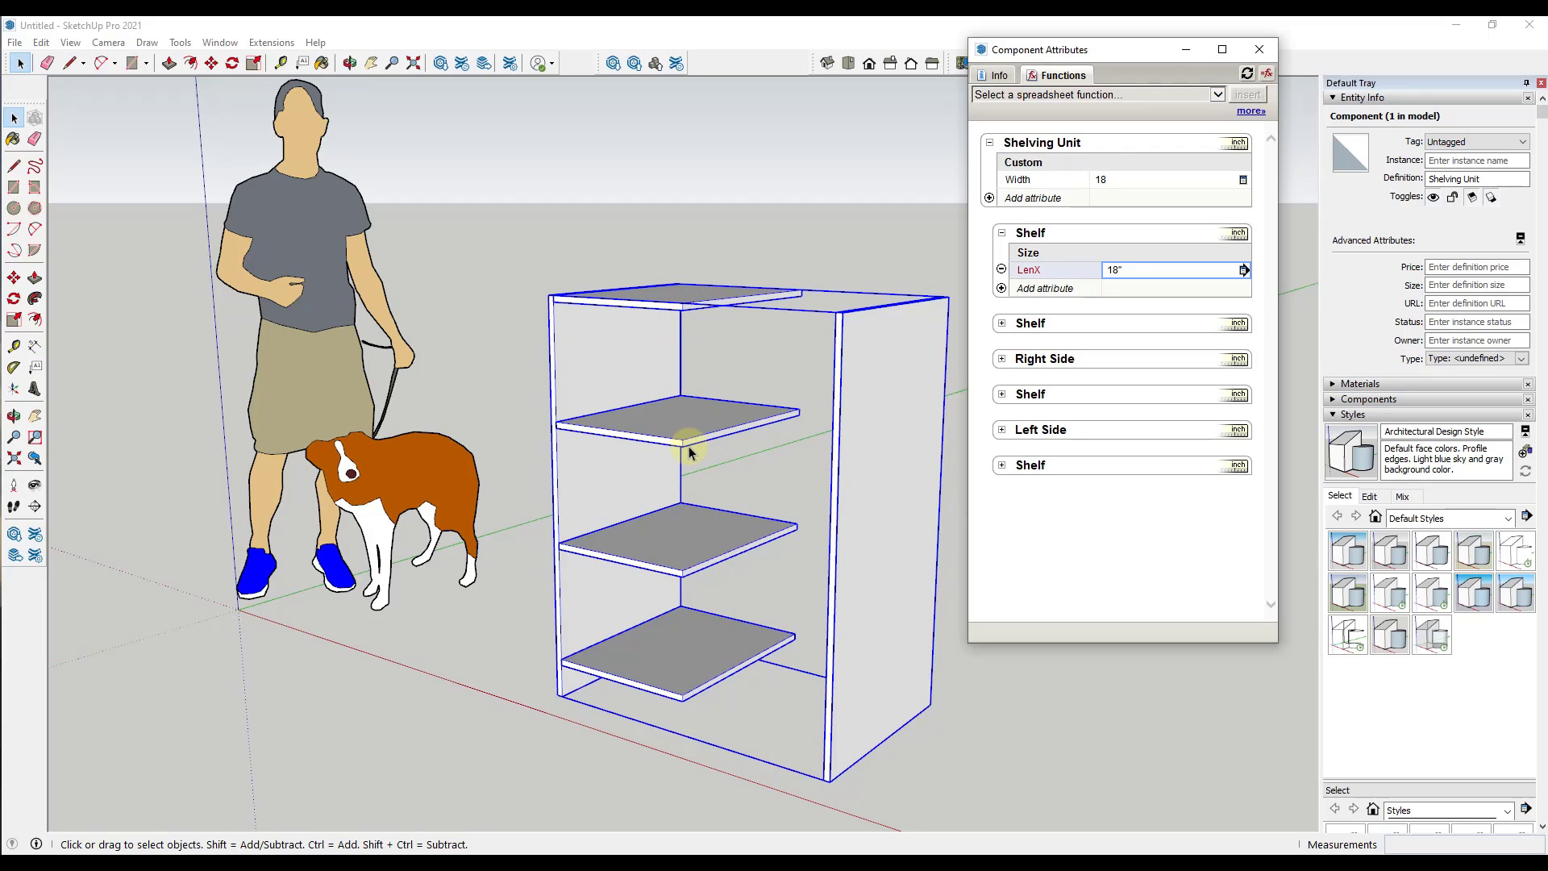
- Test the linked shelves in the Shelving Unit's Component Options by applying a Width of 24 and then 36
right_click(687, 523)
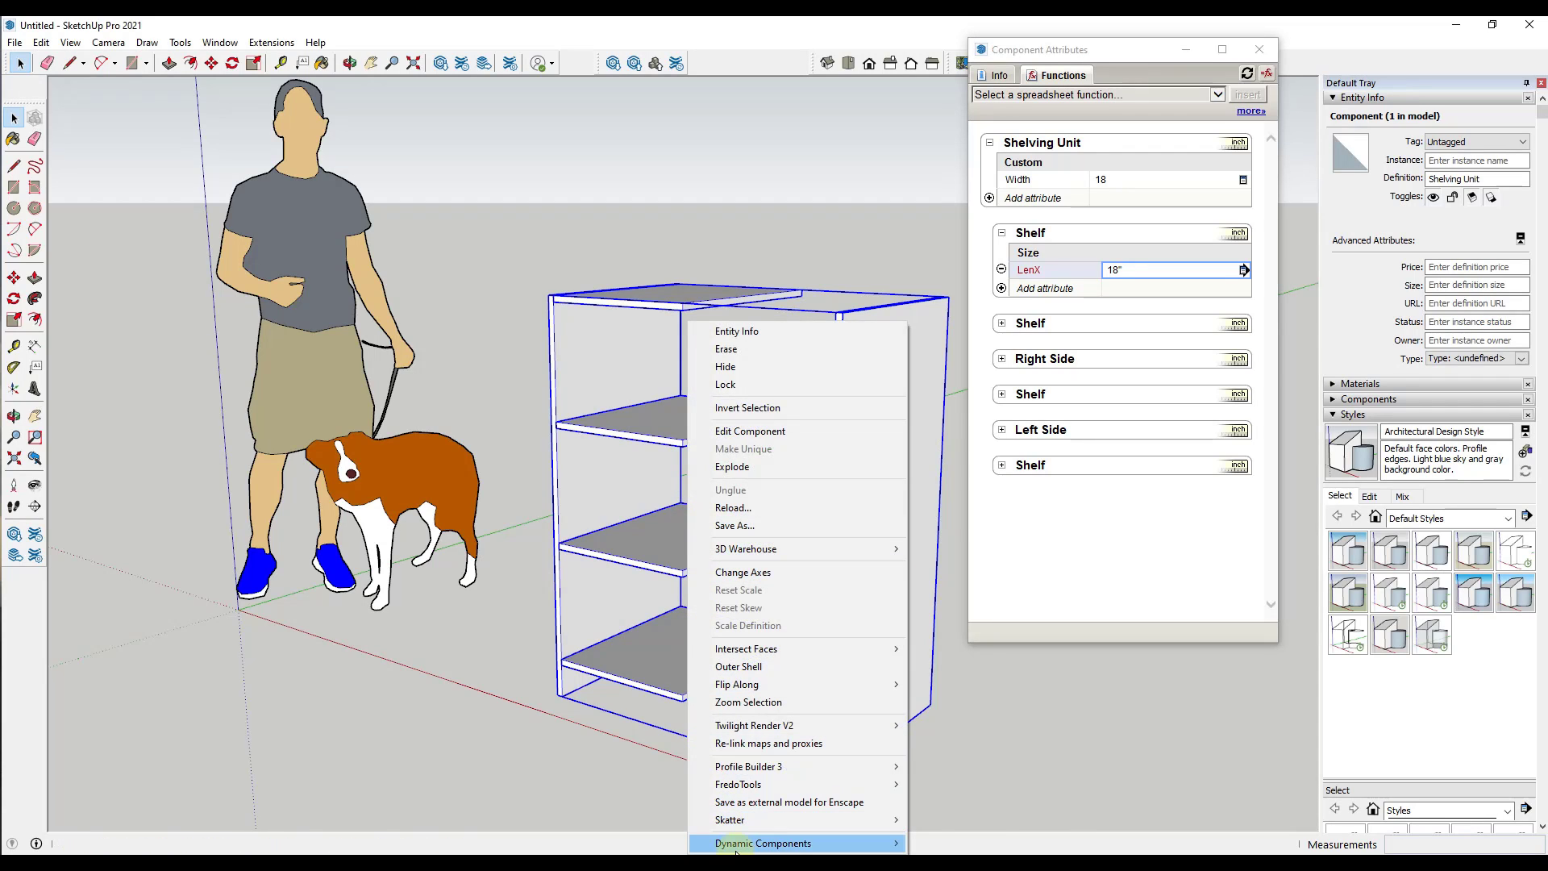
mouse_move(735, 842)
click(951, 785)
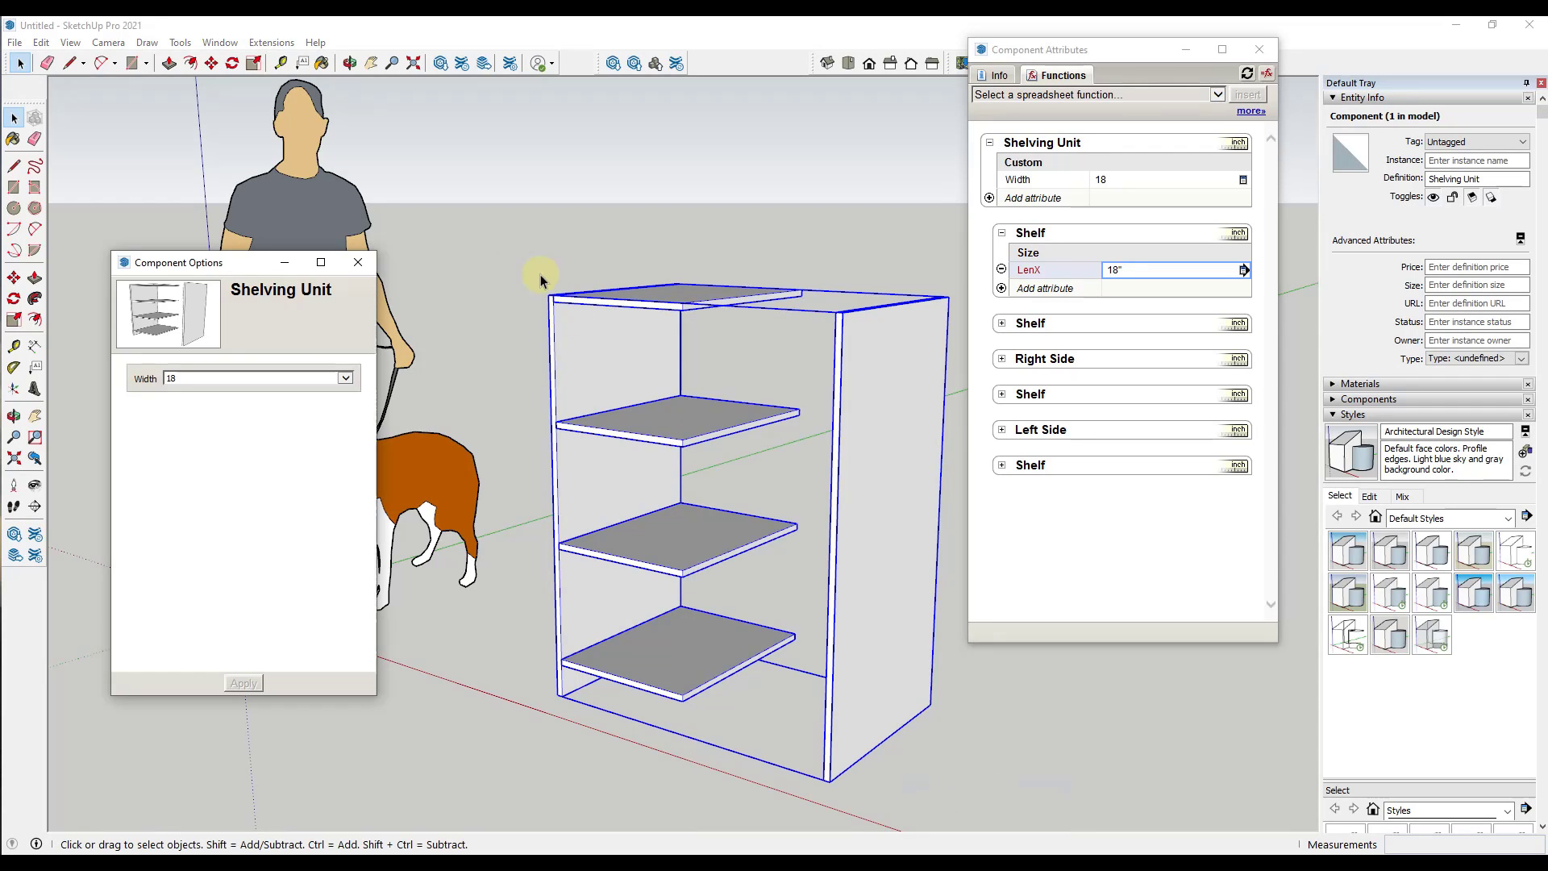
click(192, 379)
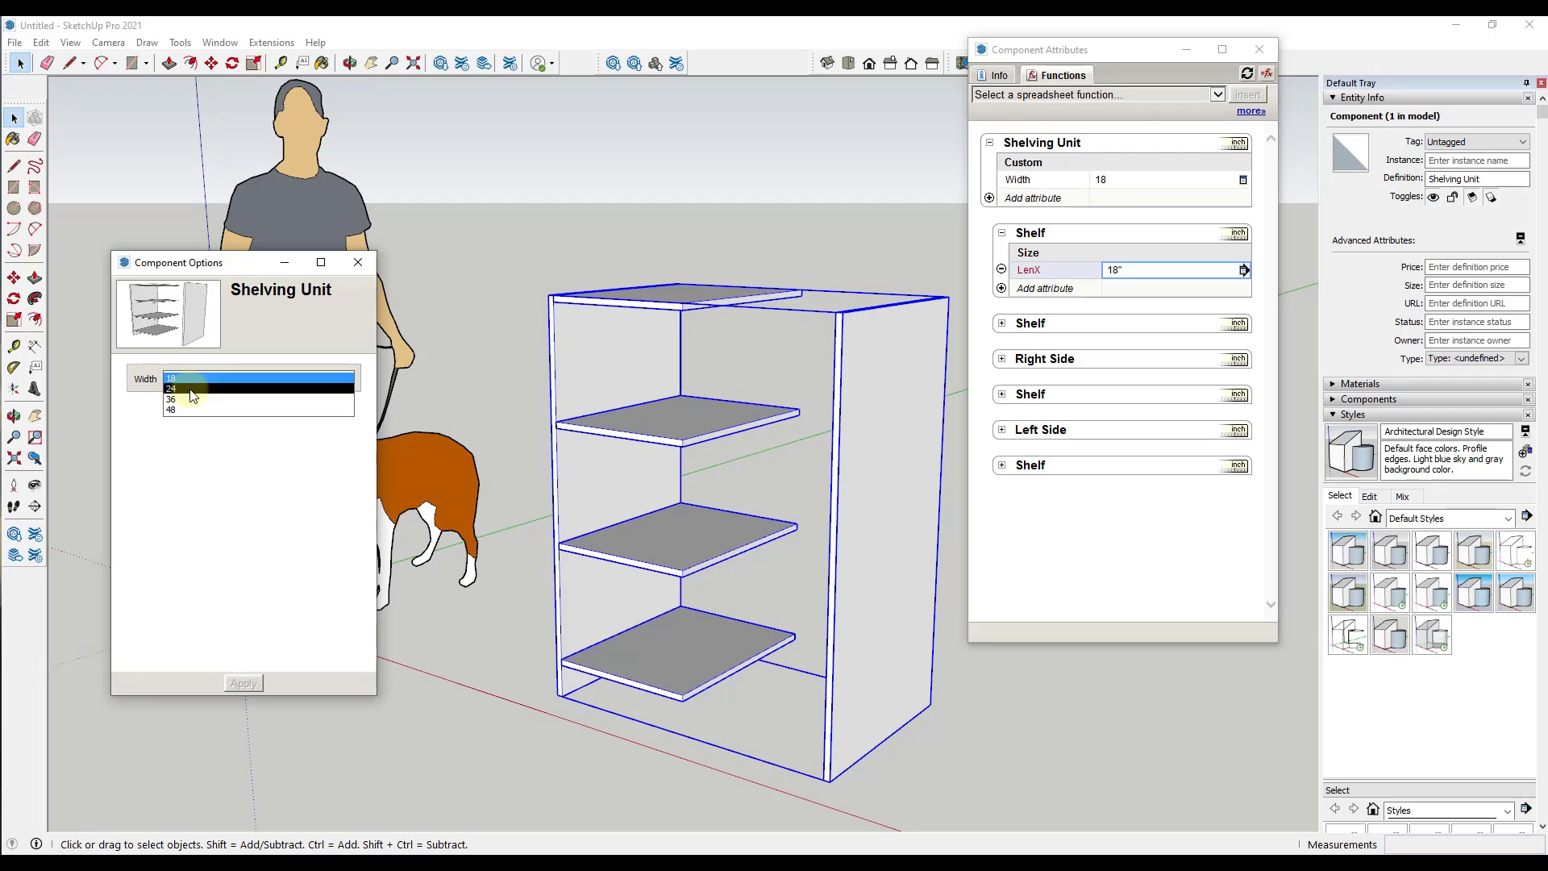
click(182, 393)
click(243, 683)
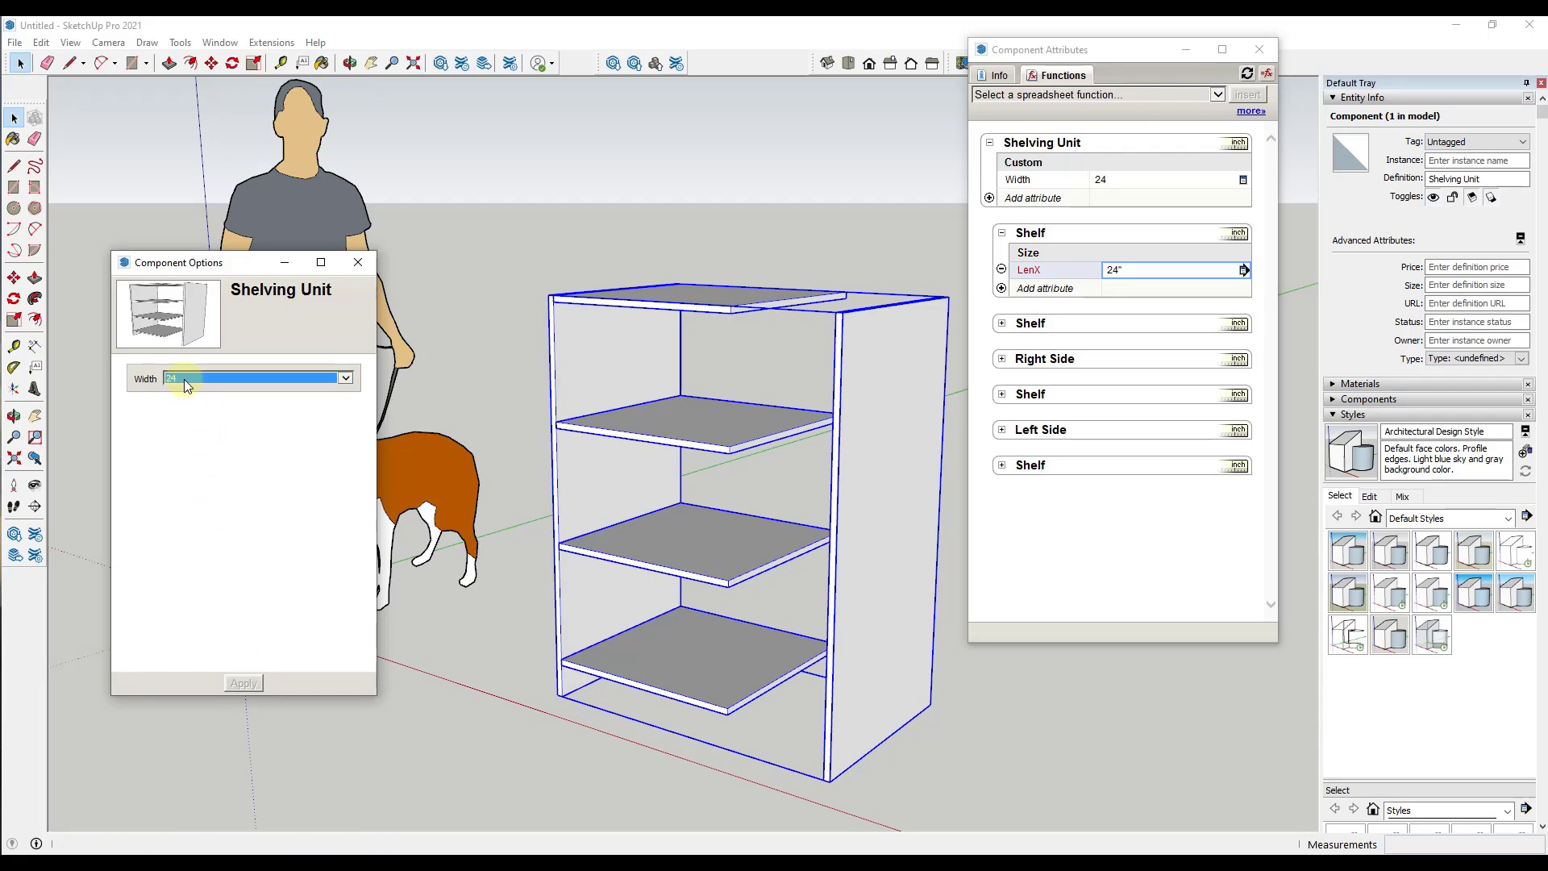
click(184, 378)
click(184, 403)
click(242, 683)
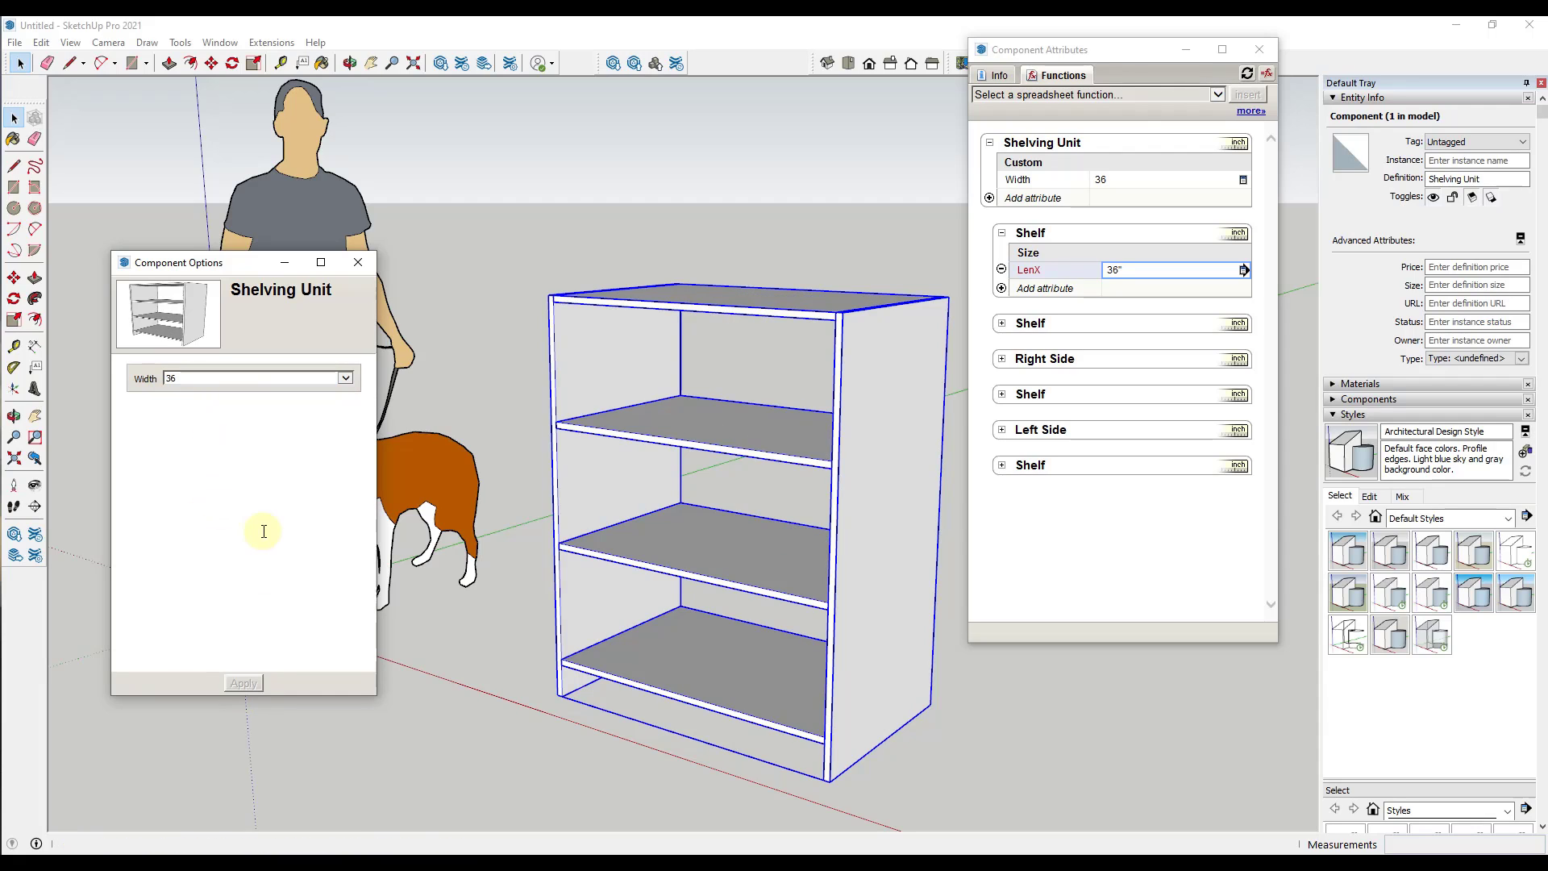
- Apply a Width of 48 to the Shelving Unit, then set it to 24
click(182, 377)
click(183, 390)
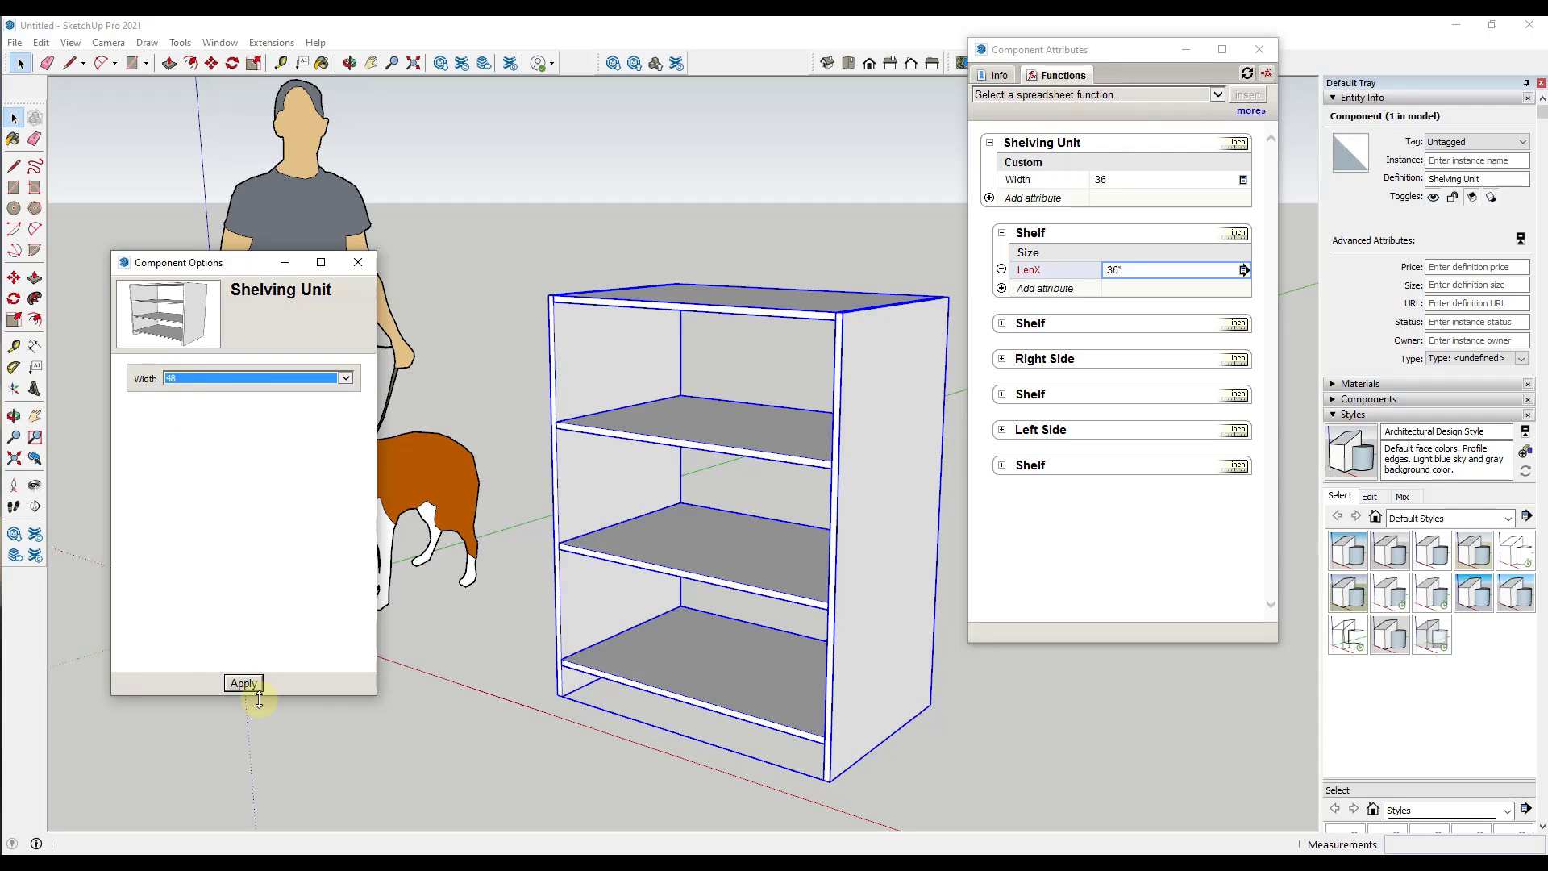
click(243, 682)
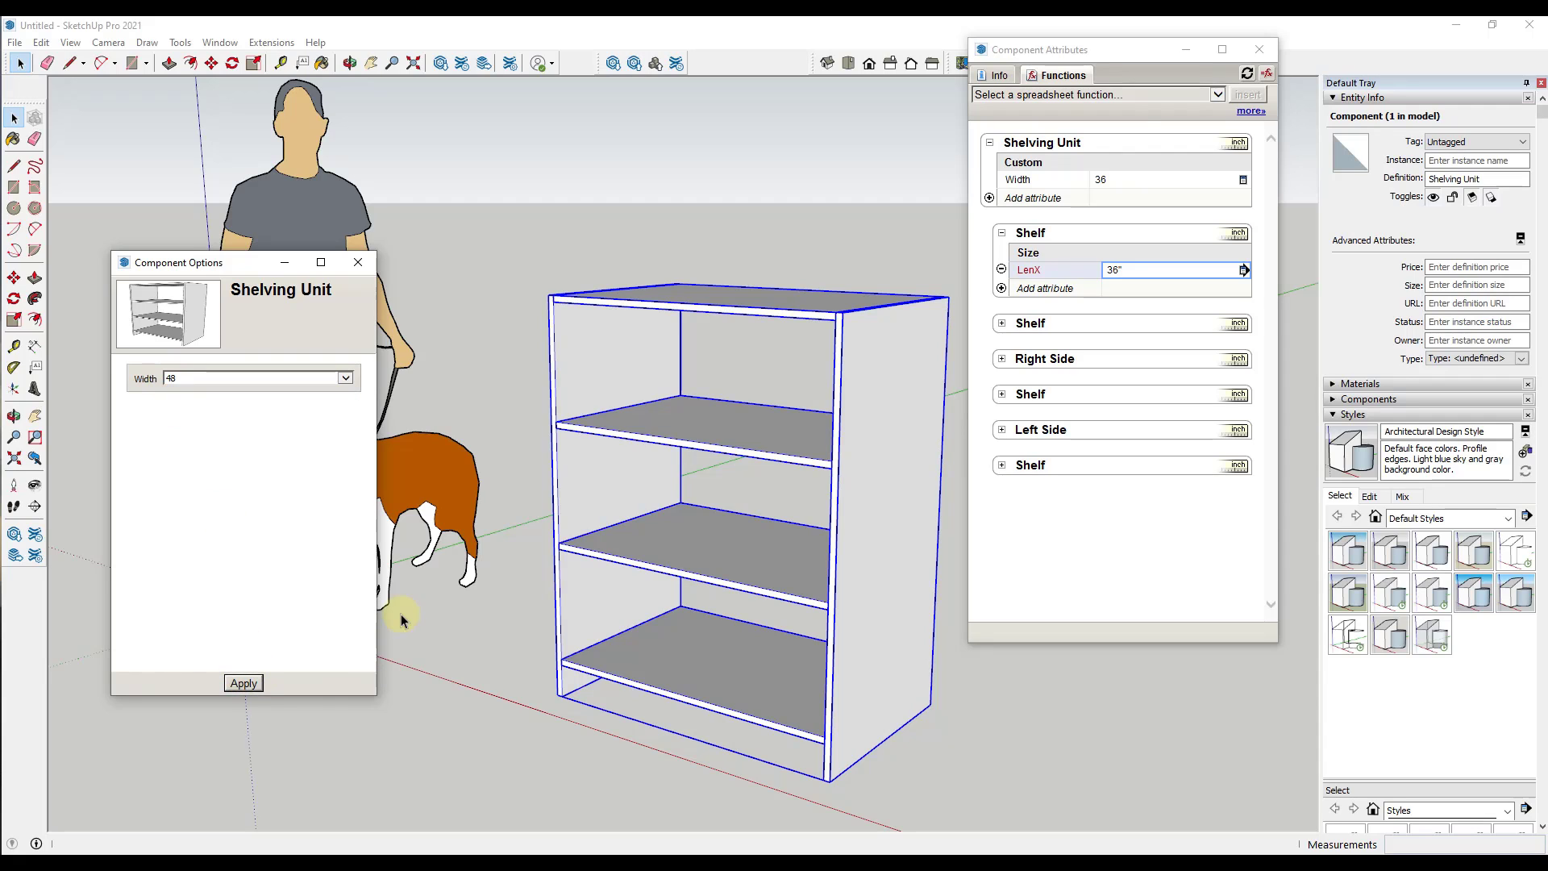
click(241, 683)
click(192, 379)
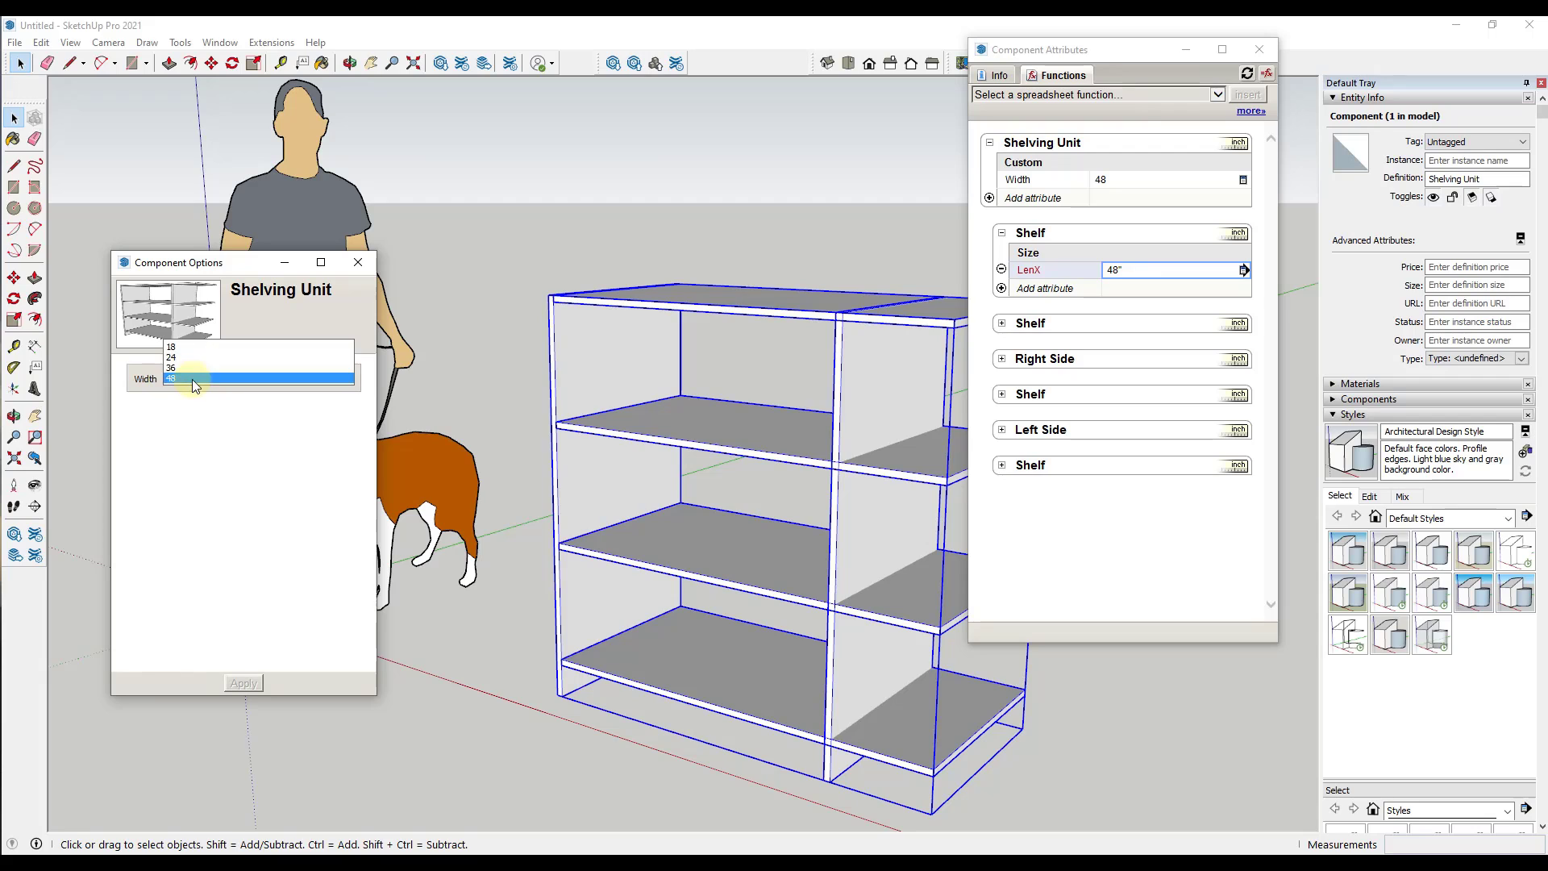
click(181, 355)
click(242, 683)
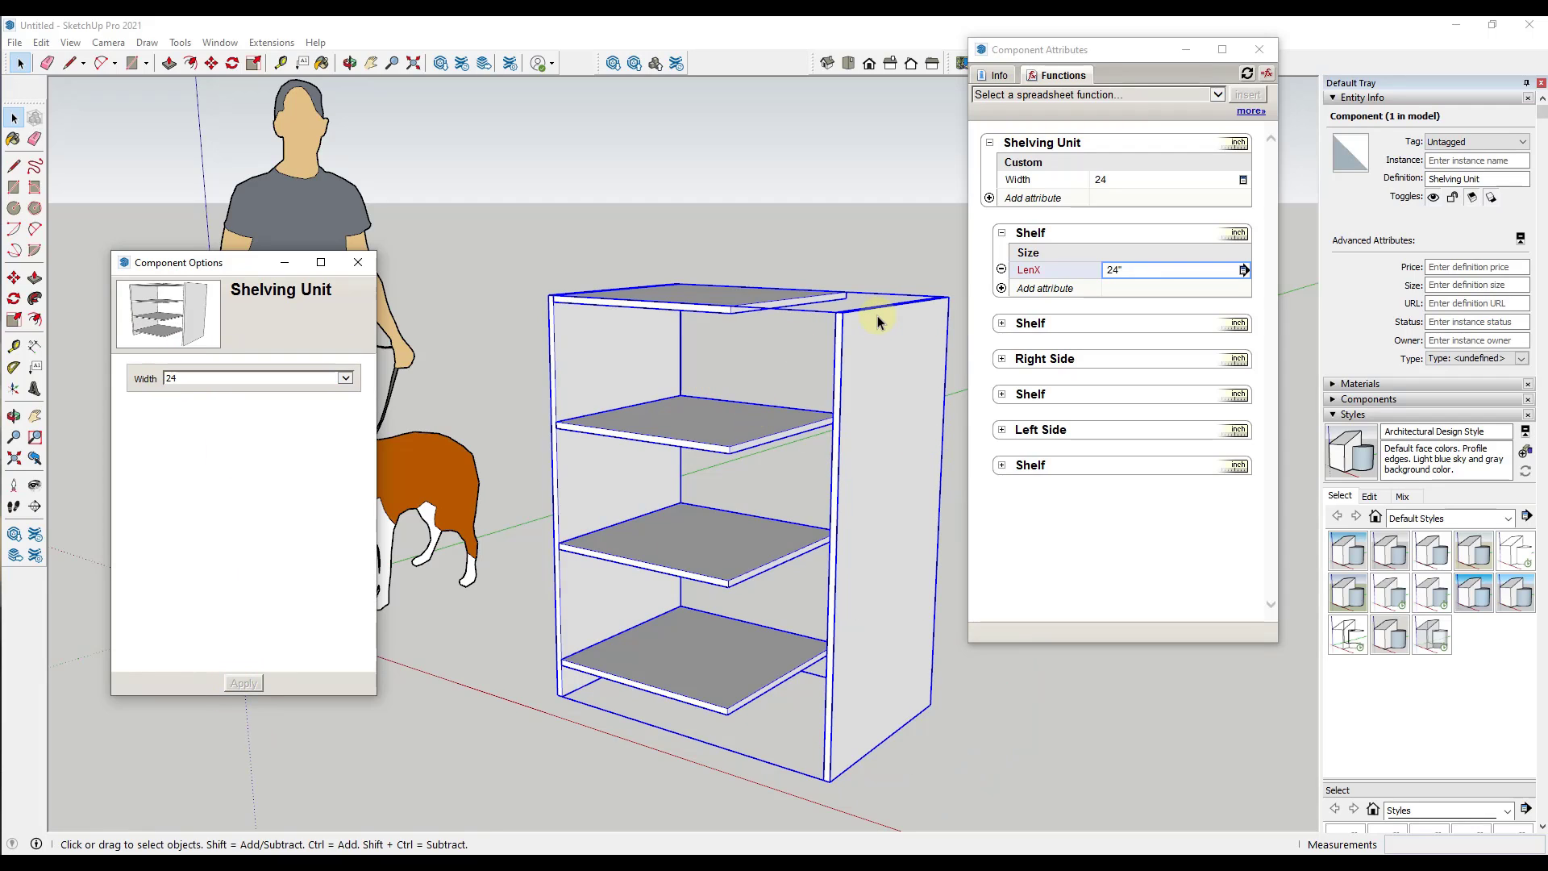
- Examine the LenX formula of the second Shelf and collapse its attributes again
middle_drag(891, 318, 879, 352)
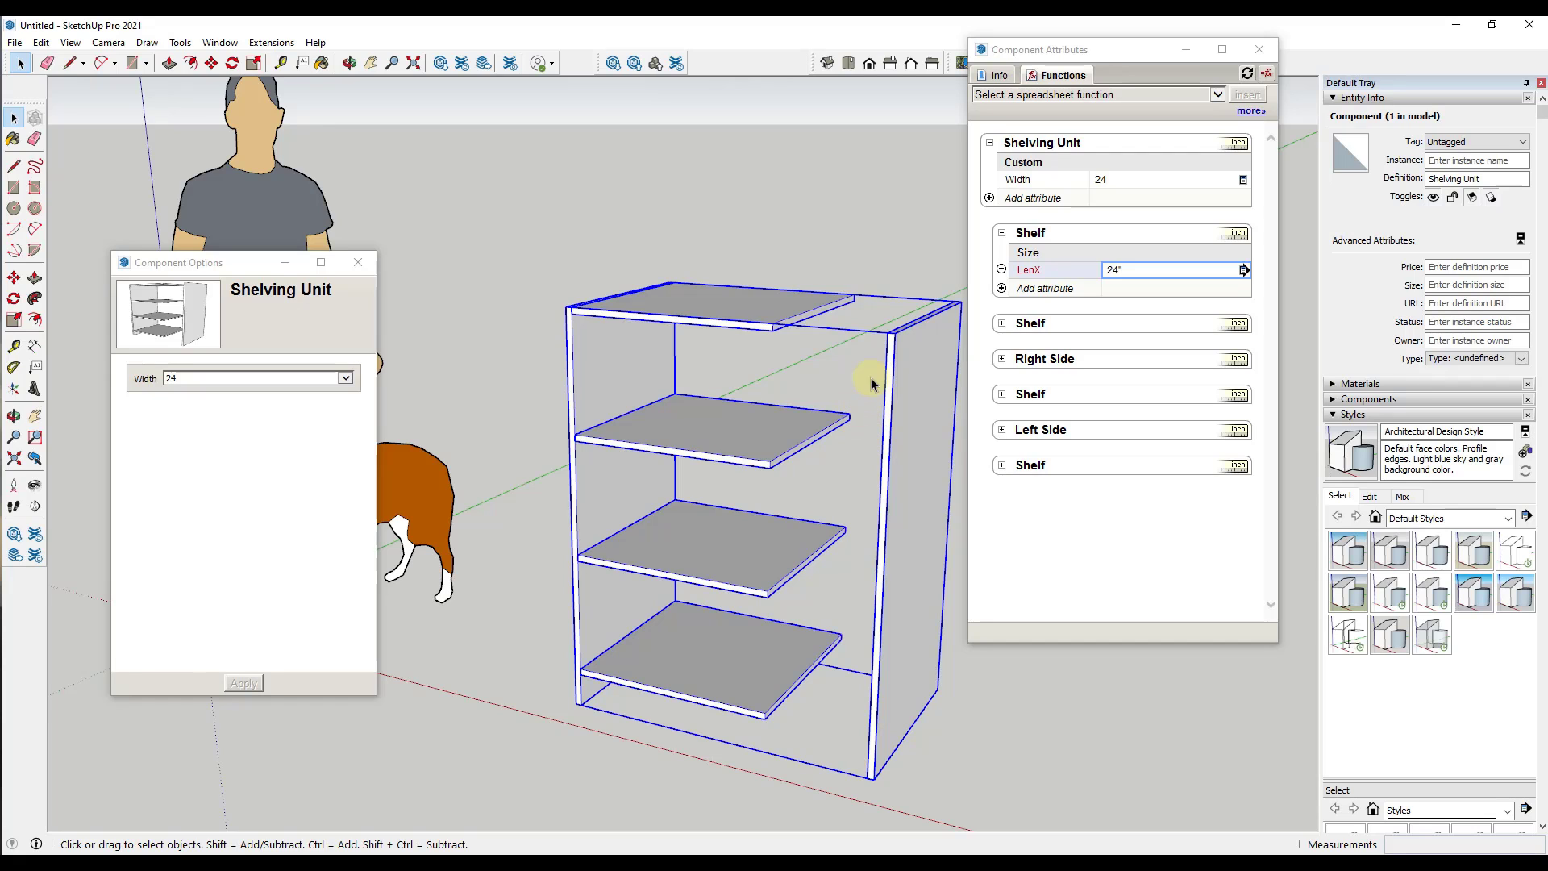
mouse_move(922, 408)
middle_down()
mouse_move(887, 375)
mouse_move(911, 387)
middle_up()
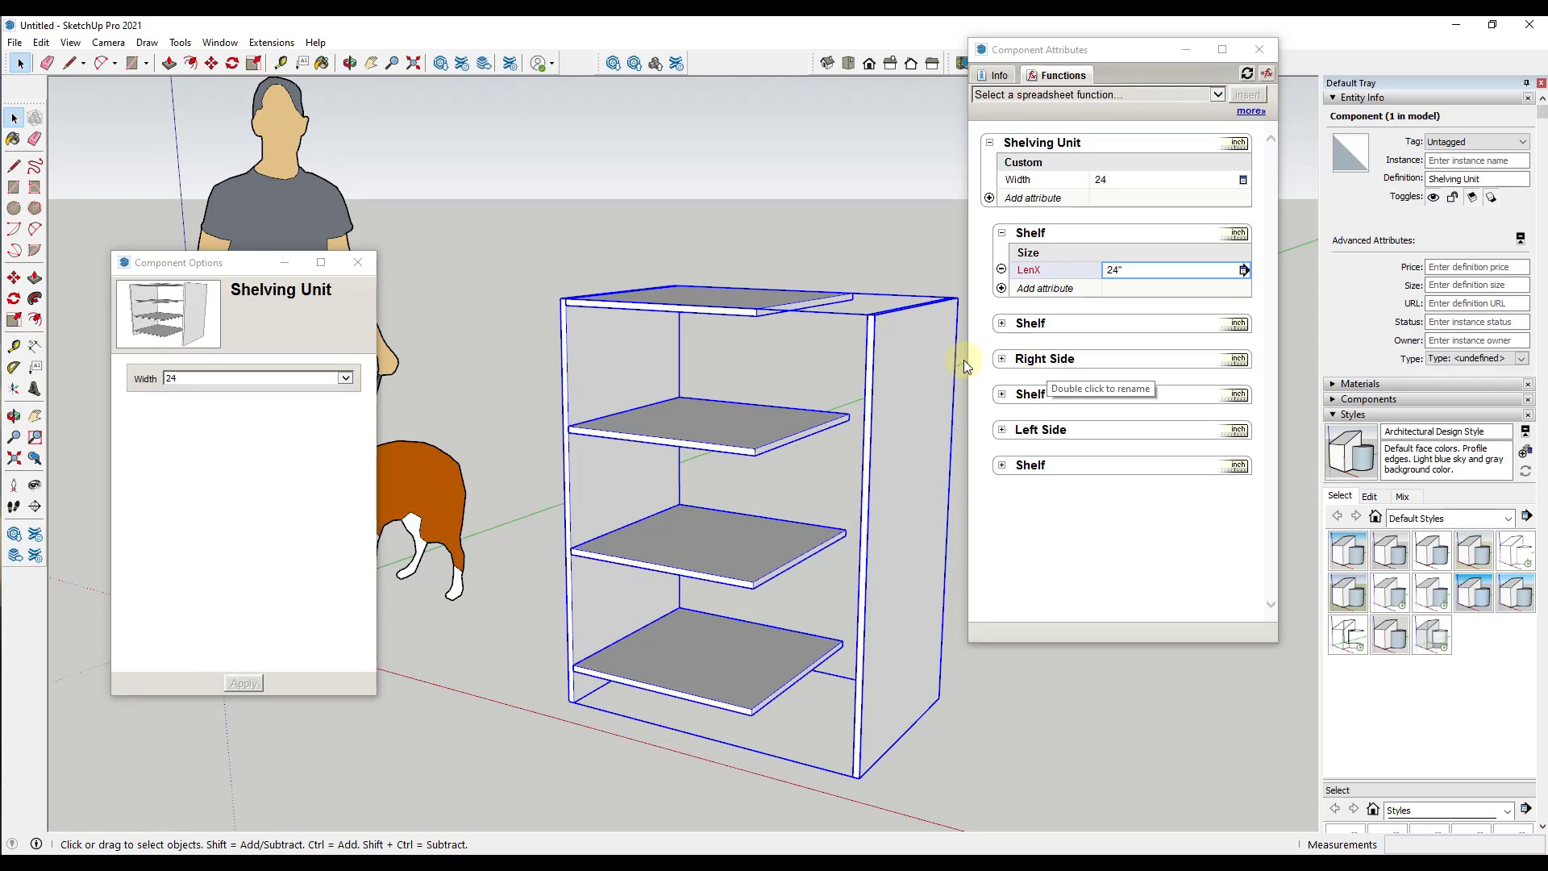
click(1001, 323)
click(1145, 363)
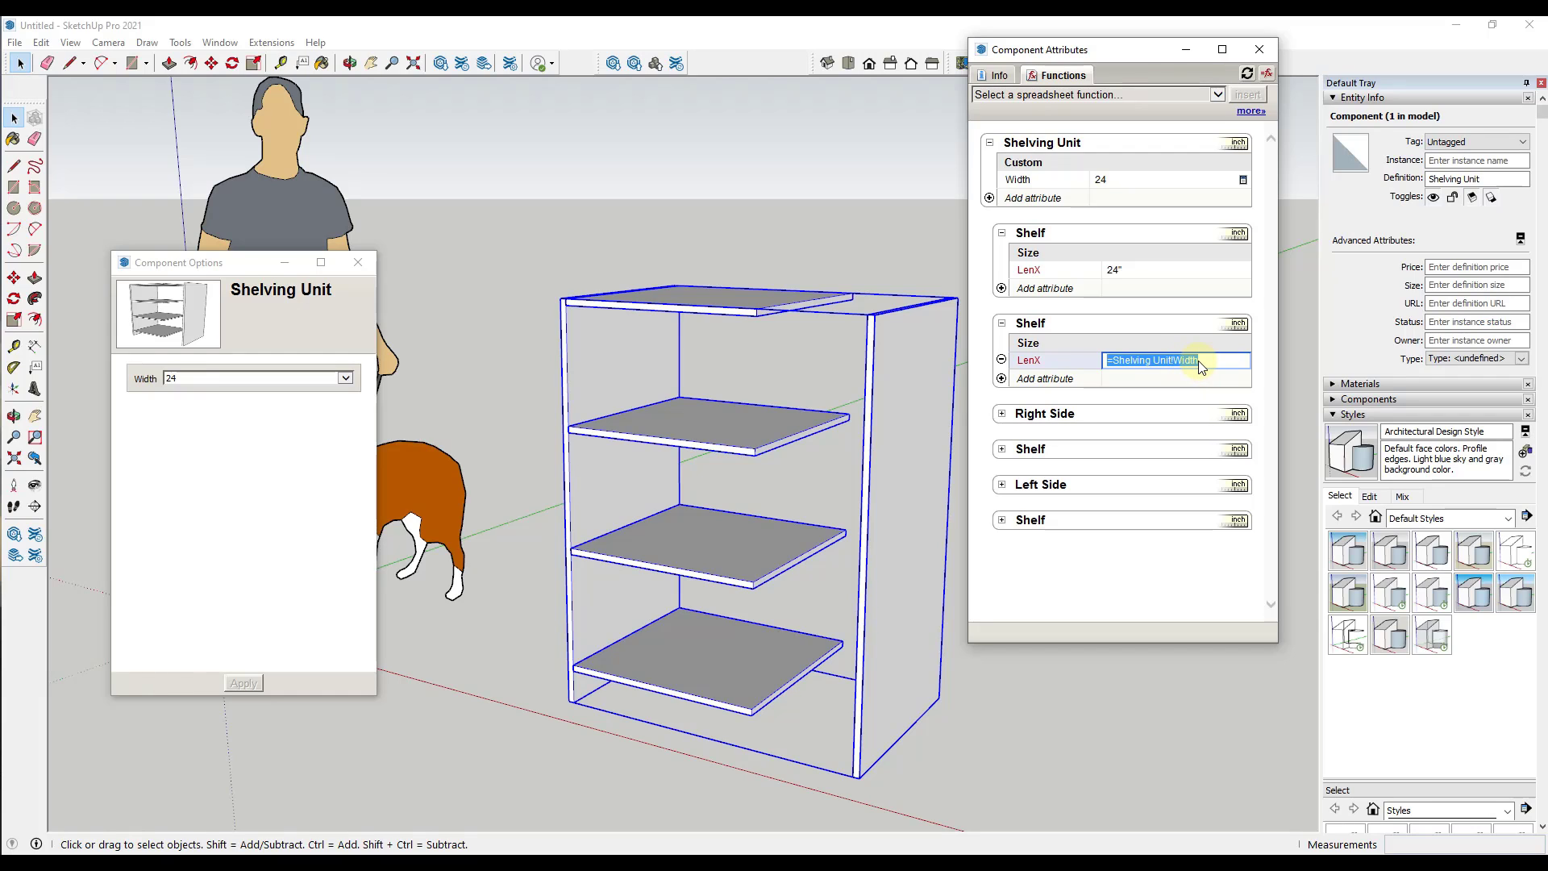
key(Return)
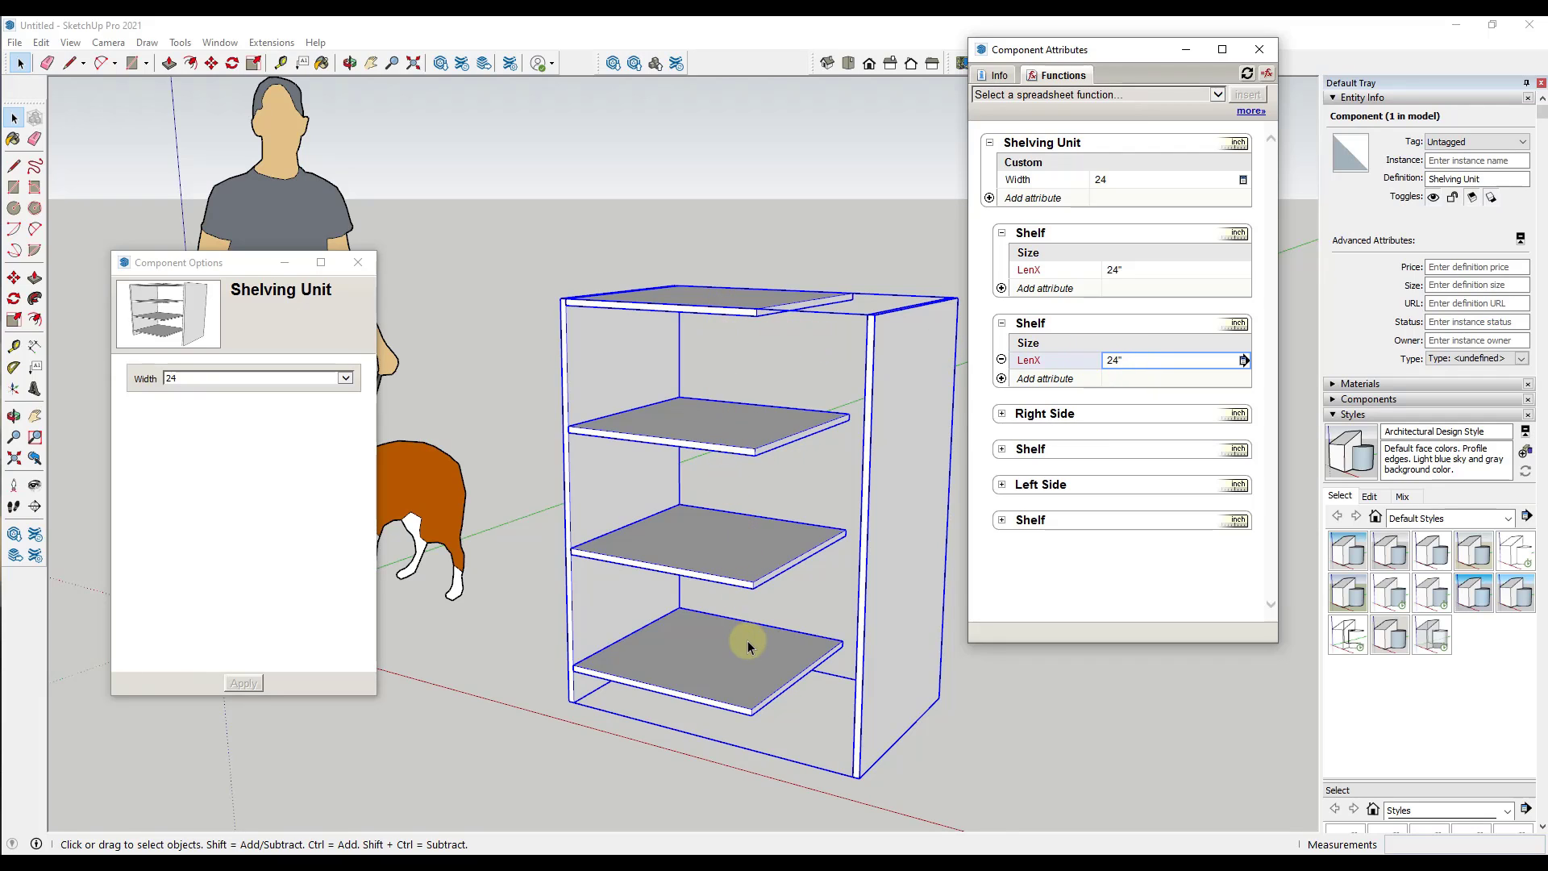
click(1002, 323)
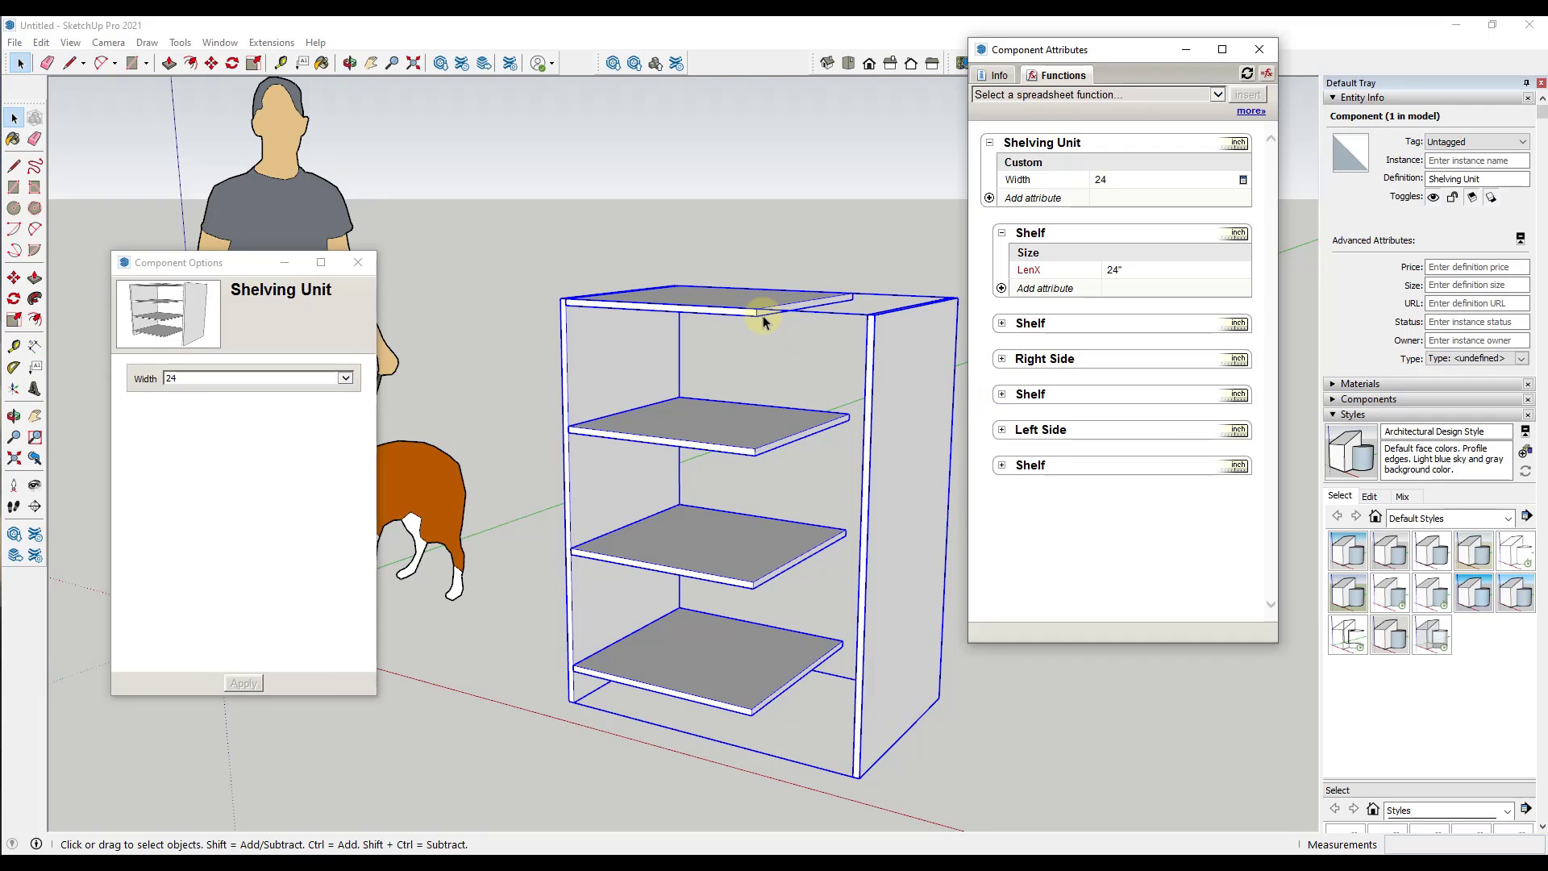
- Add an X position attribute to the Right Side and set its formula to the Shelving Unit's Width
click(1001, 361)
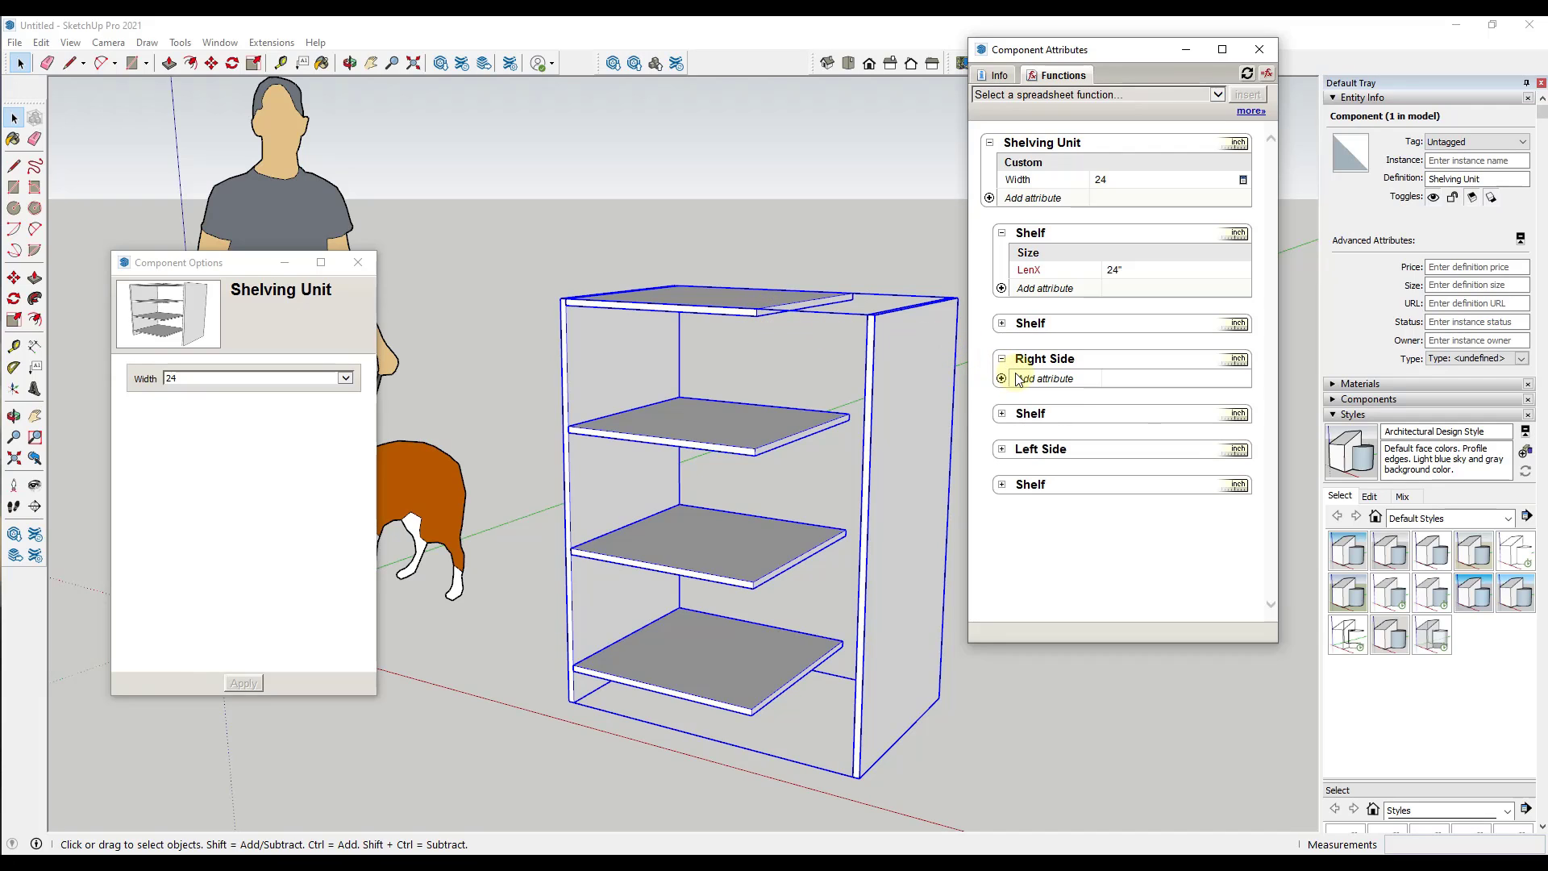
click(1021, 380)
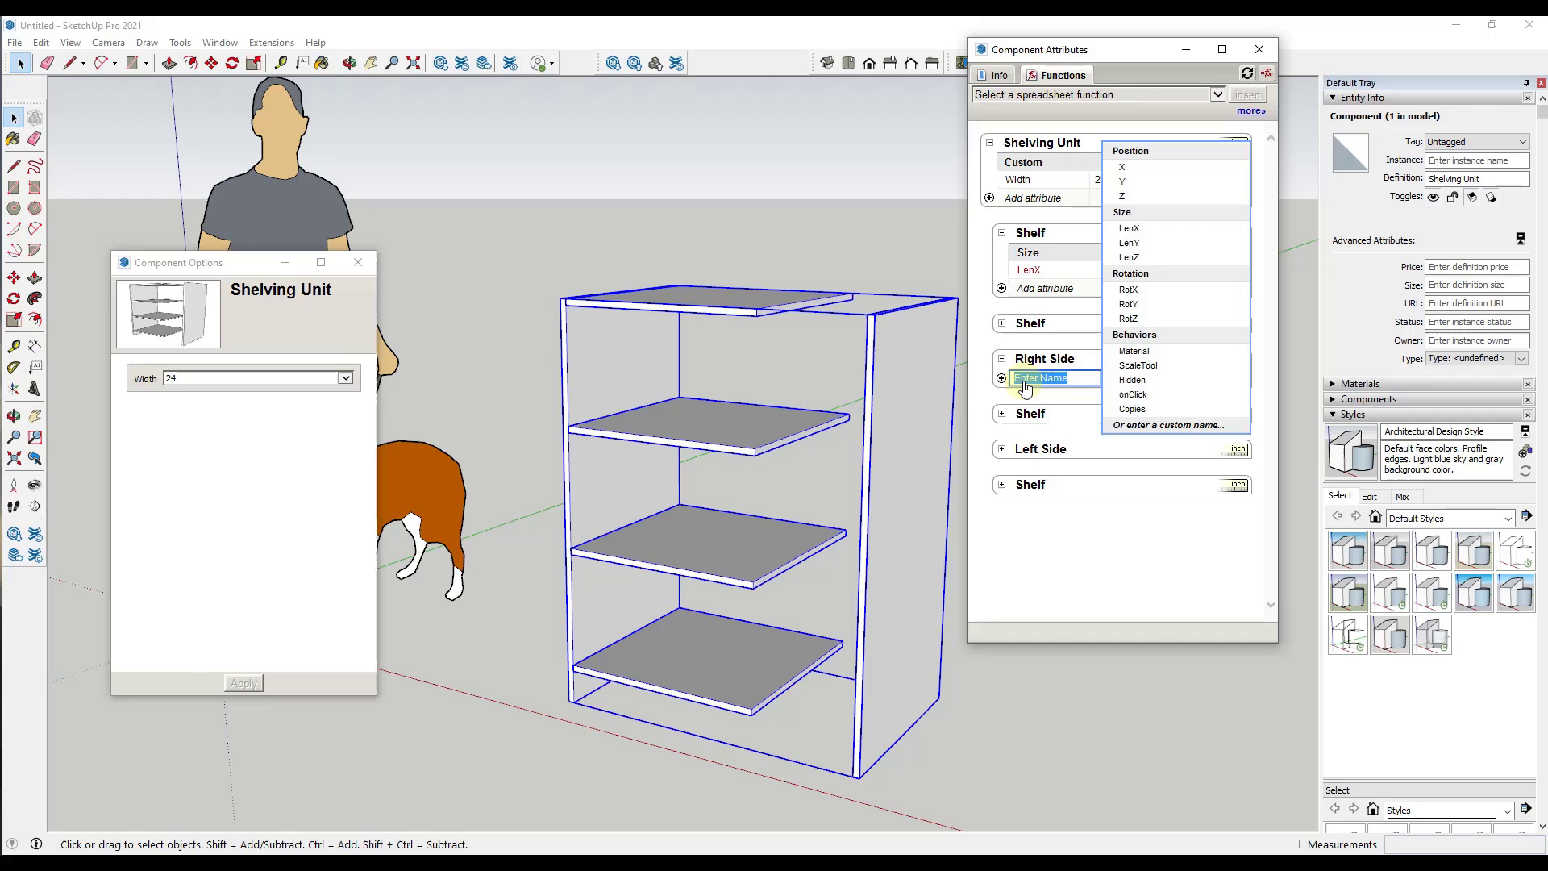
click(1140, 168)
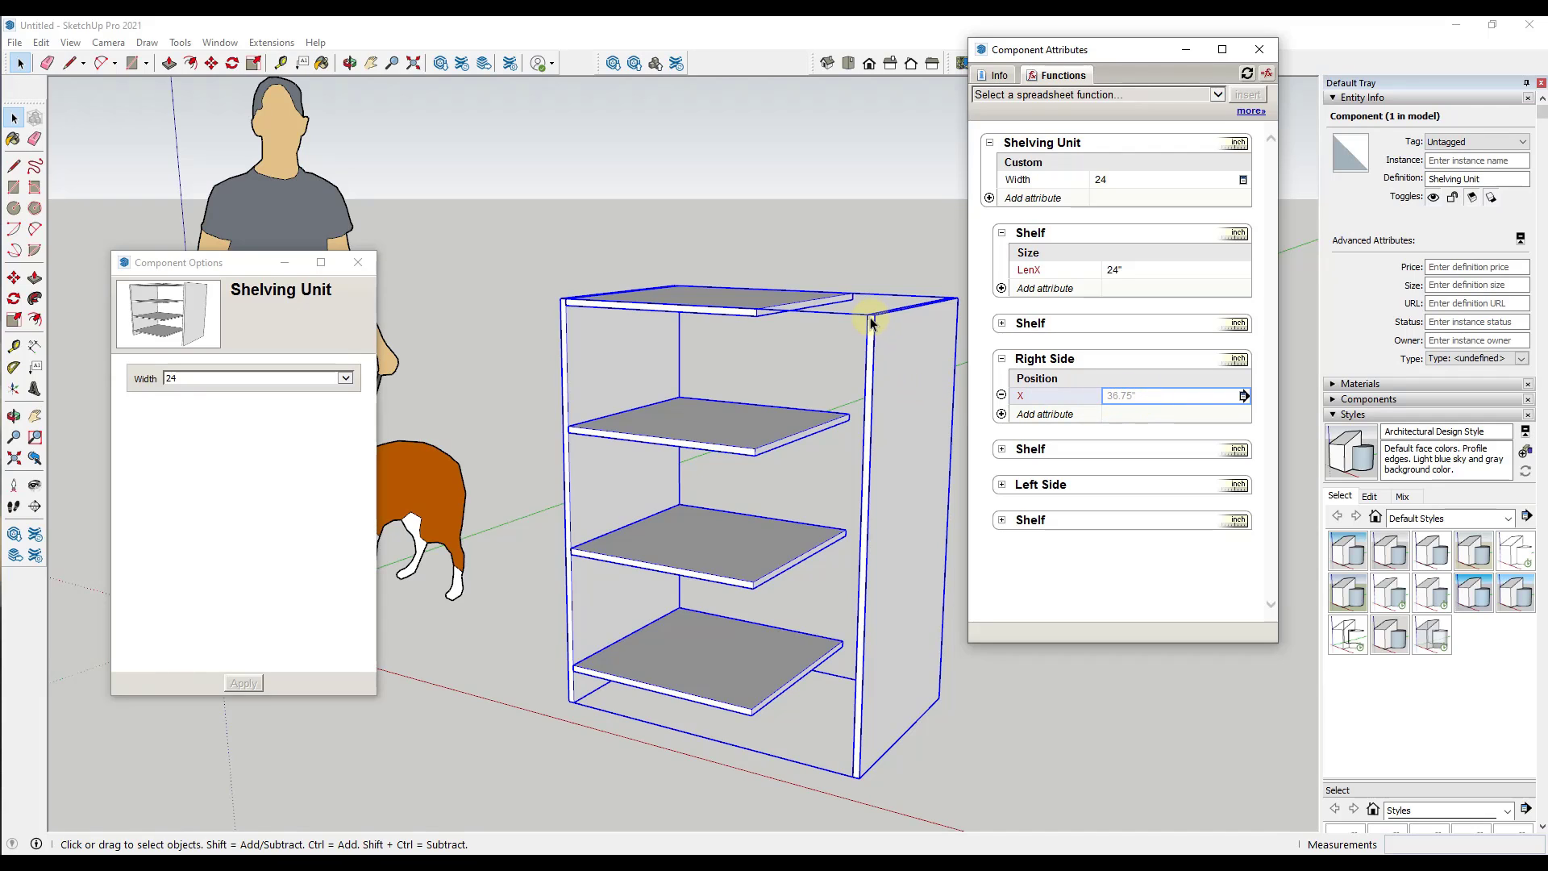
click(1161, 402)
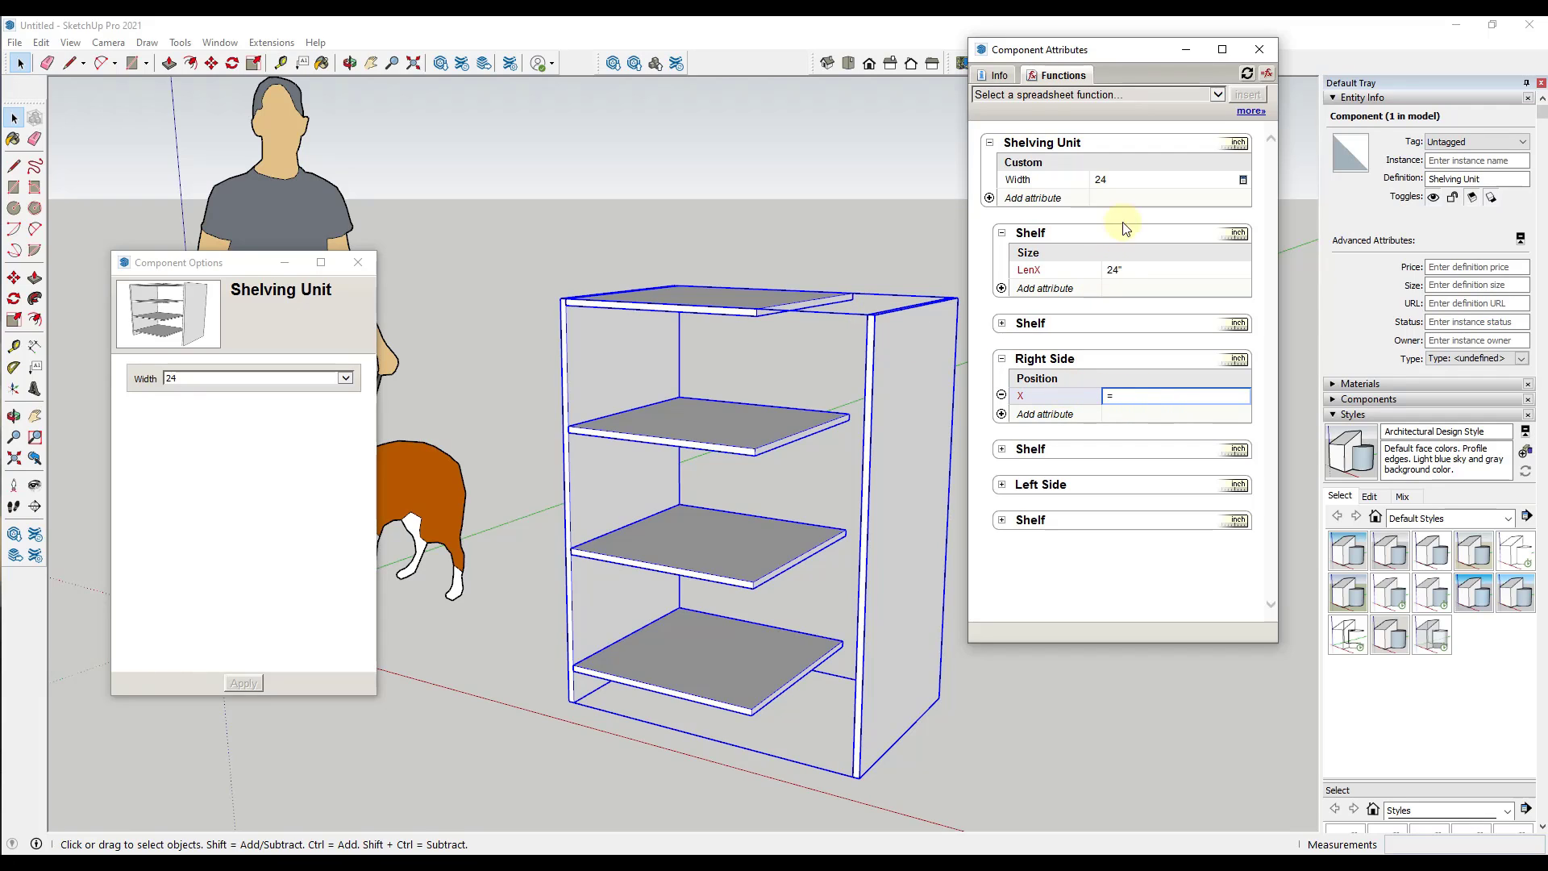
click(1102, 181)
key(Return)
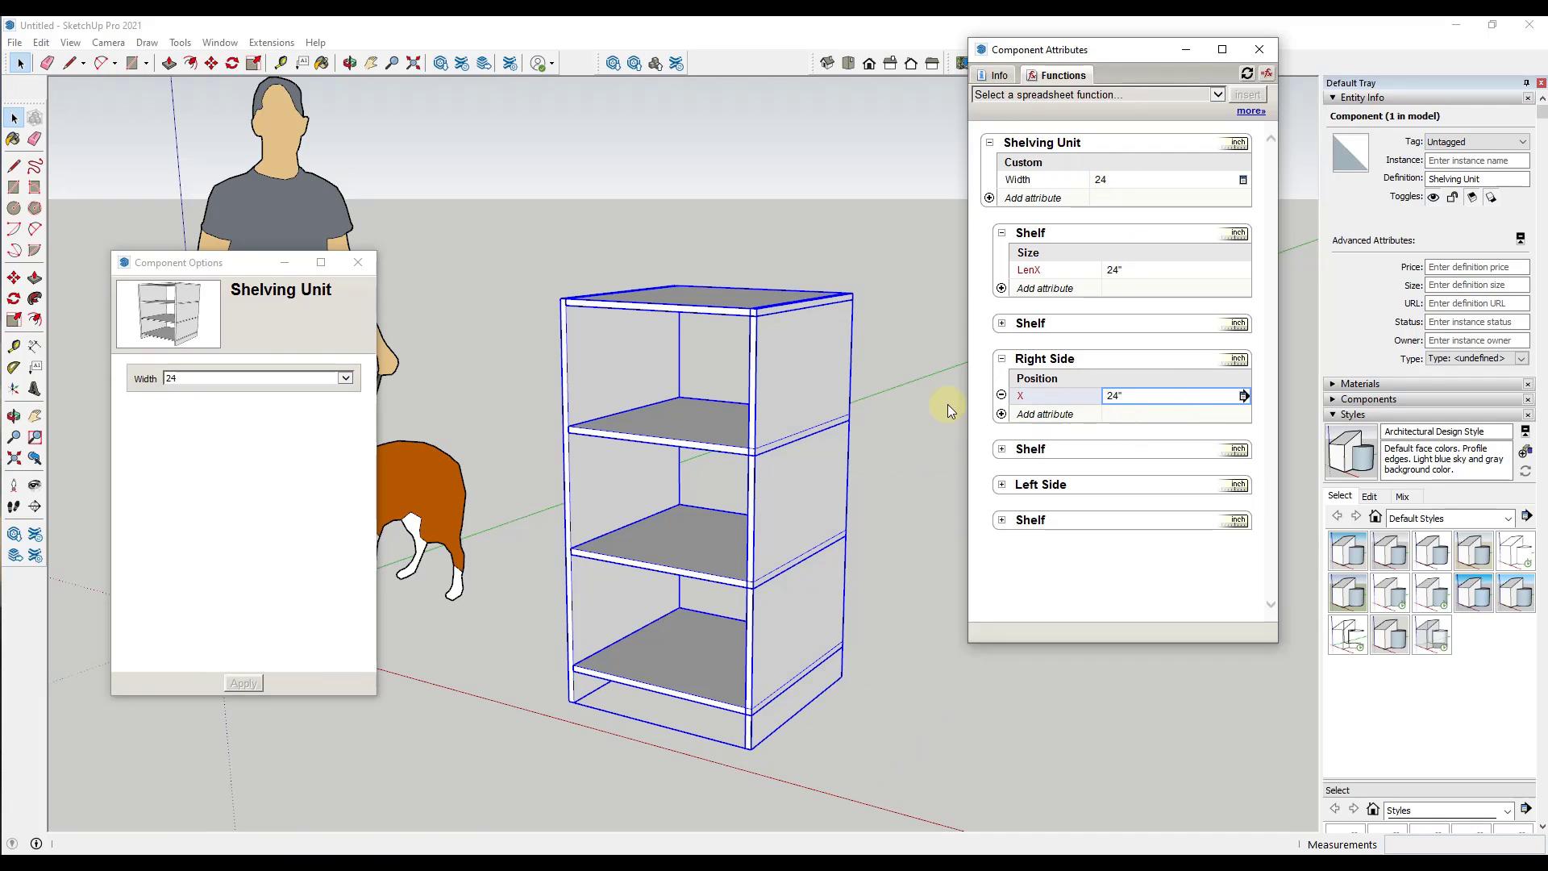
- Test the Right Side's linked position by applying a Width of 36, 48 and then 18 to the Shelving Unit
click(231, 374)
click(201, 389)
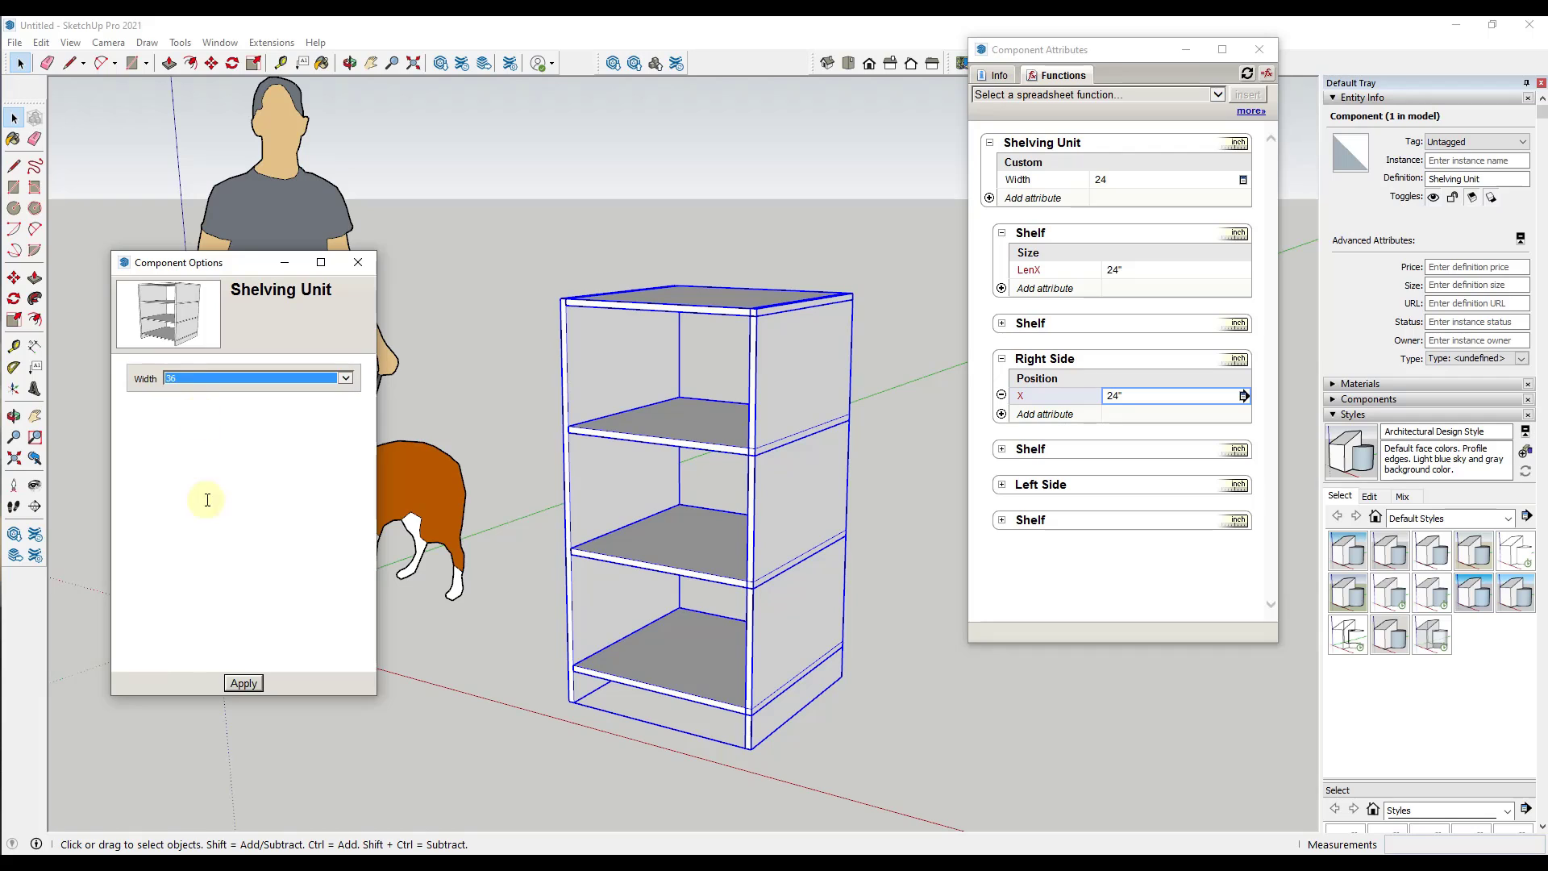
click(244, 683)
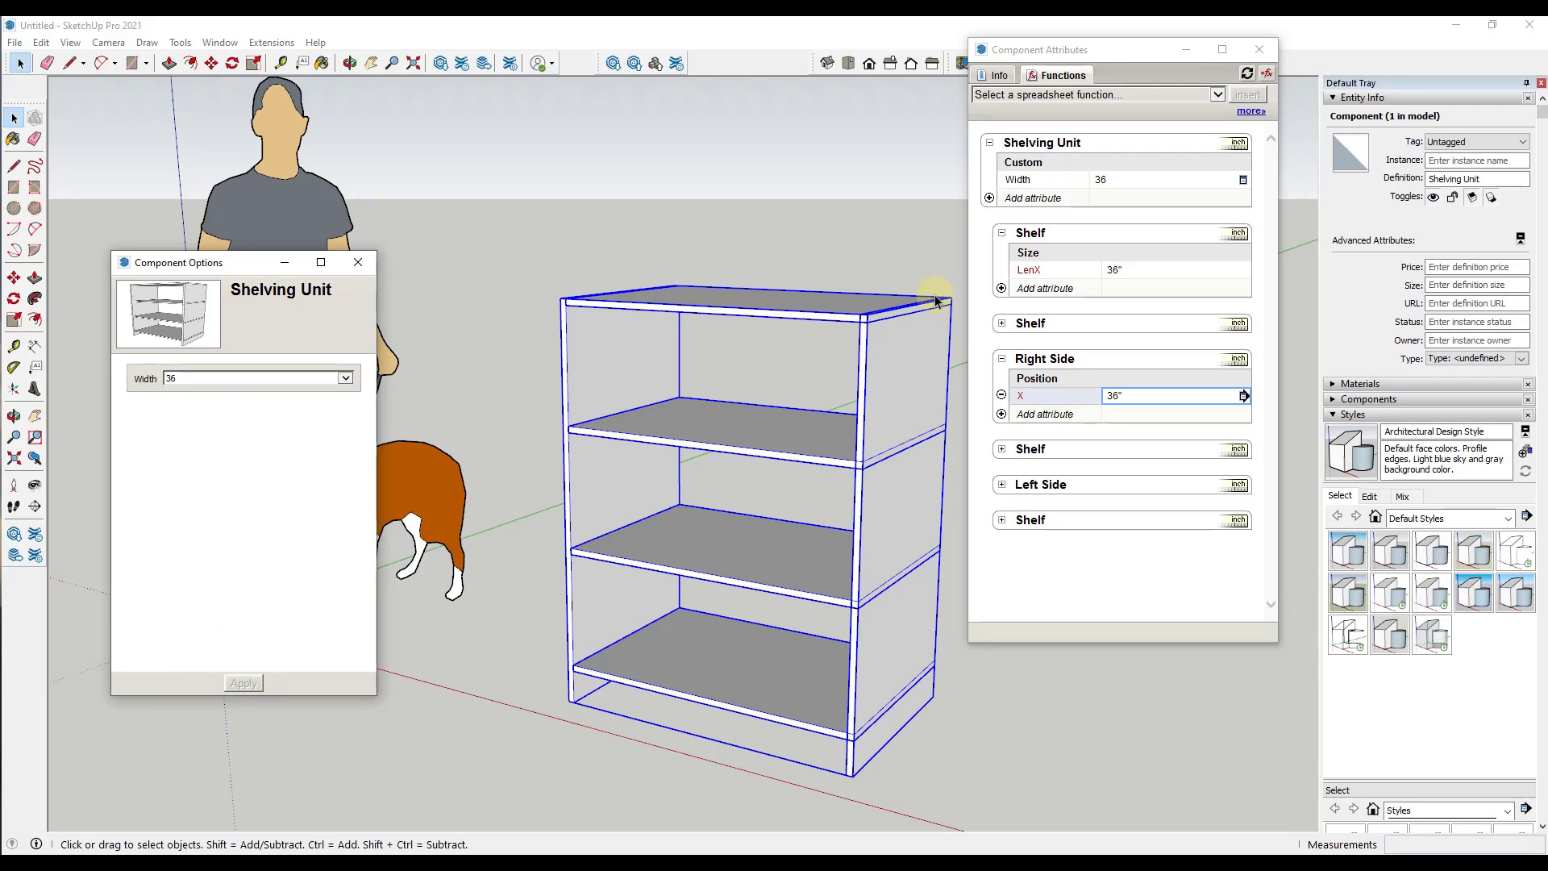
click(220, 379)
click(198, 399)
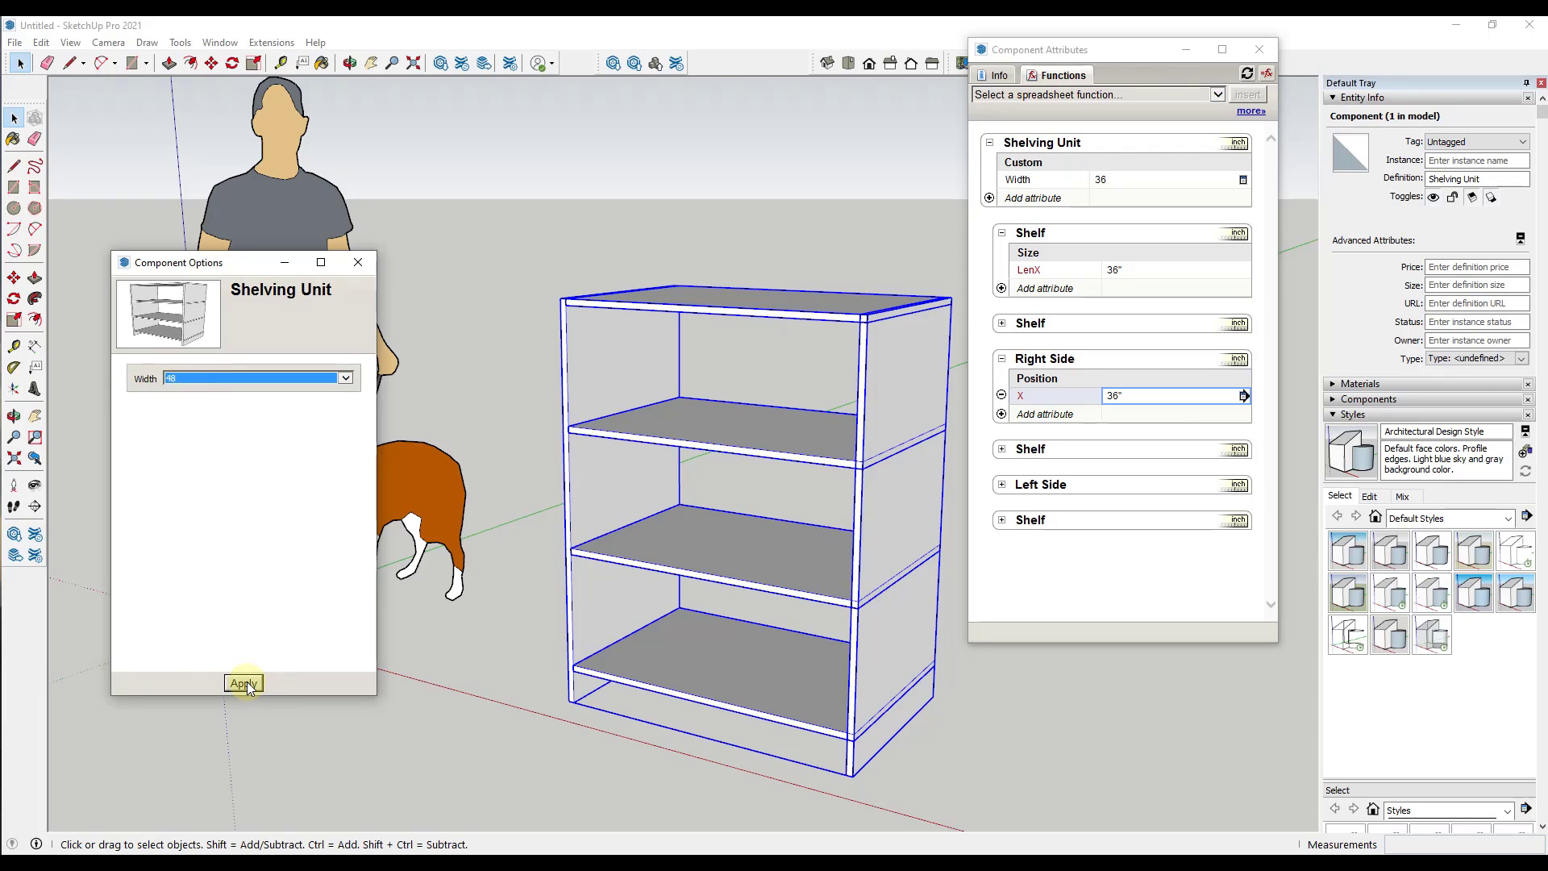
click(244, 684)
click(211, 385)
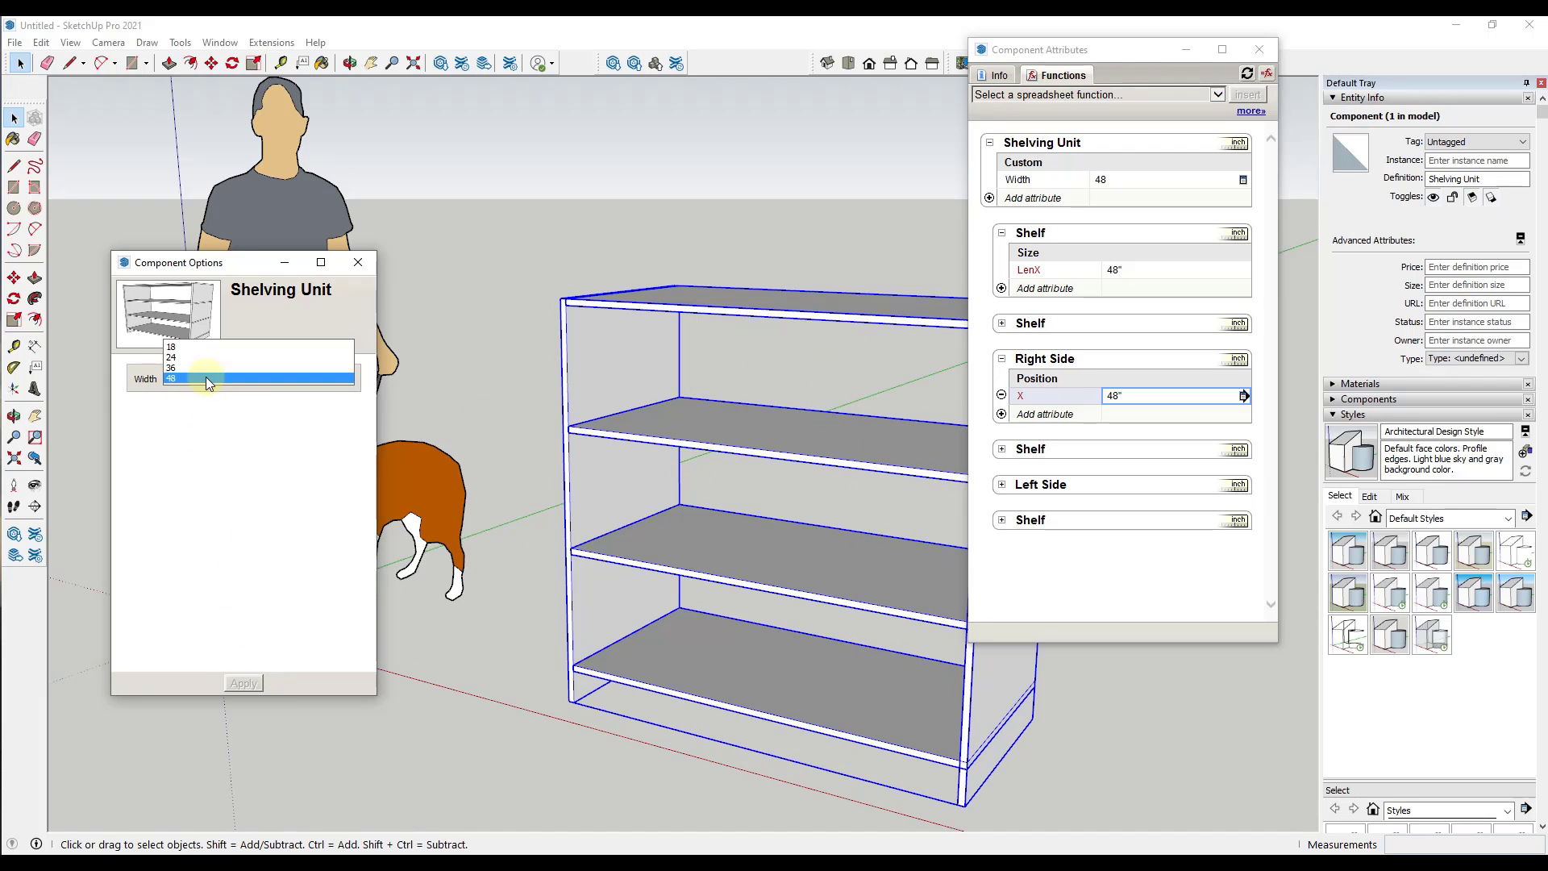
click(181, 332)
click(244, 684)
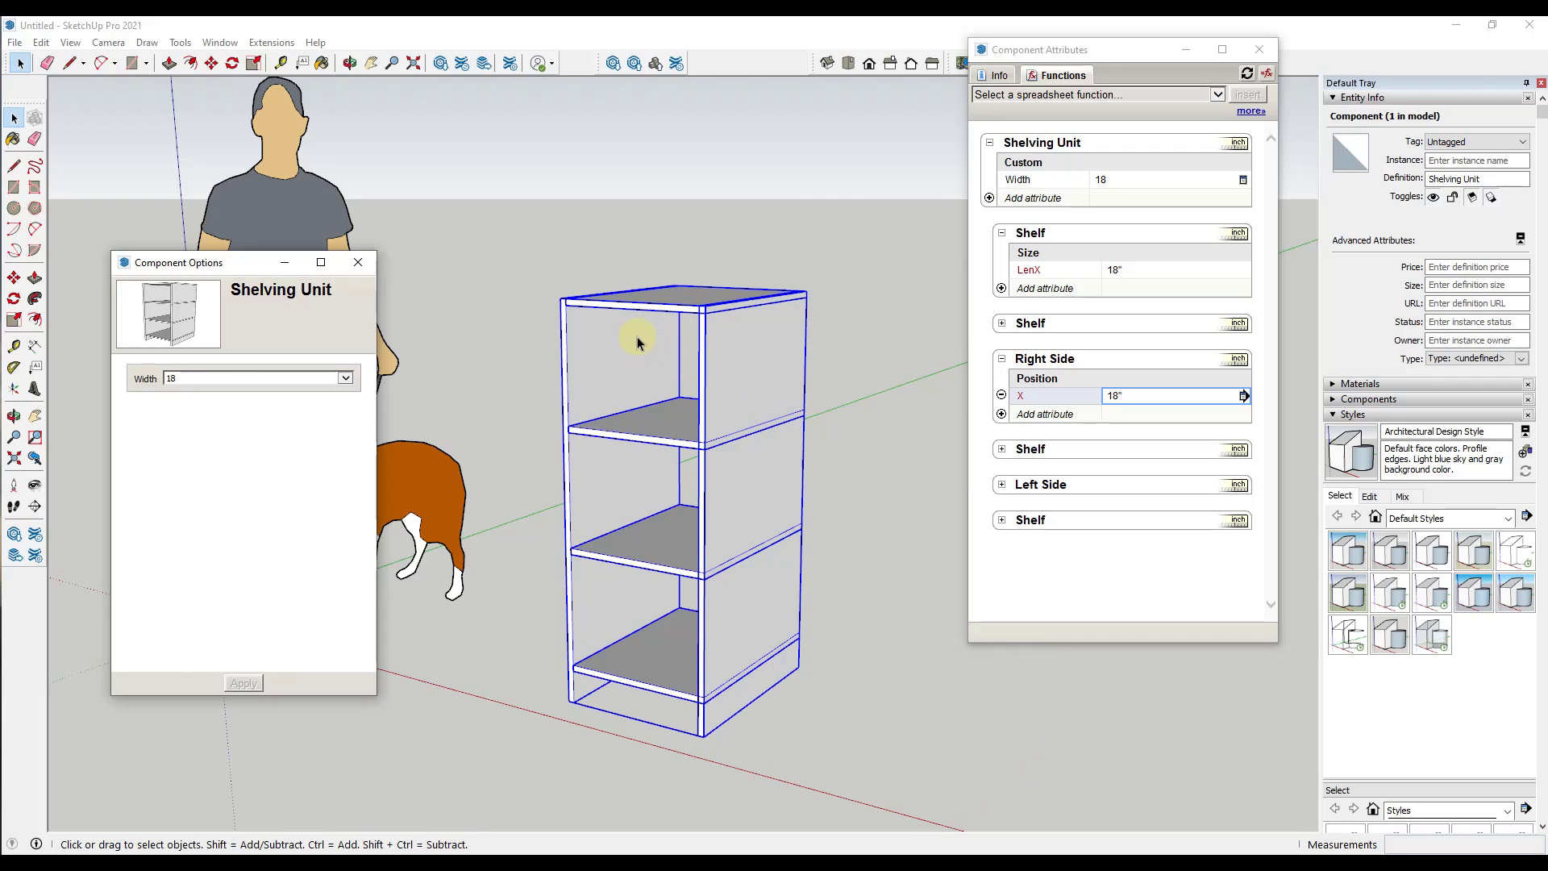
- Measure the thickness of the Right Side panel at its top front corner with the Tape Measure
scroll(625, 326, up, 6)
middle_drag(623, 306, 857, 332)
scroll(562, 325, down, 2)
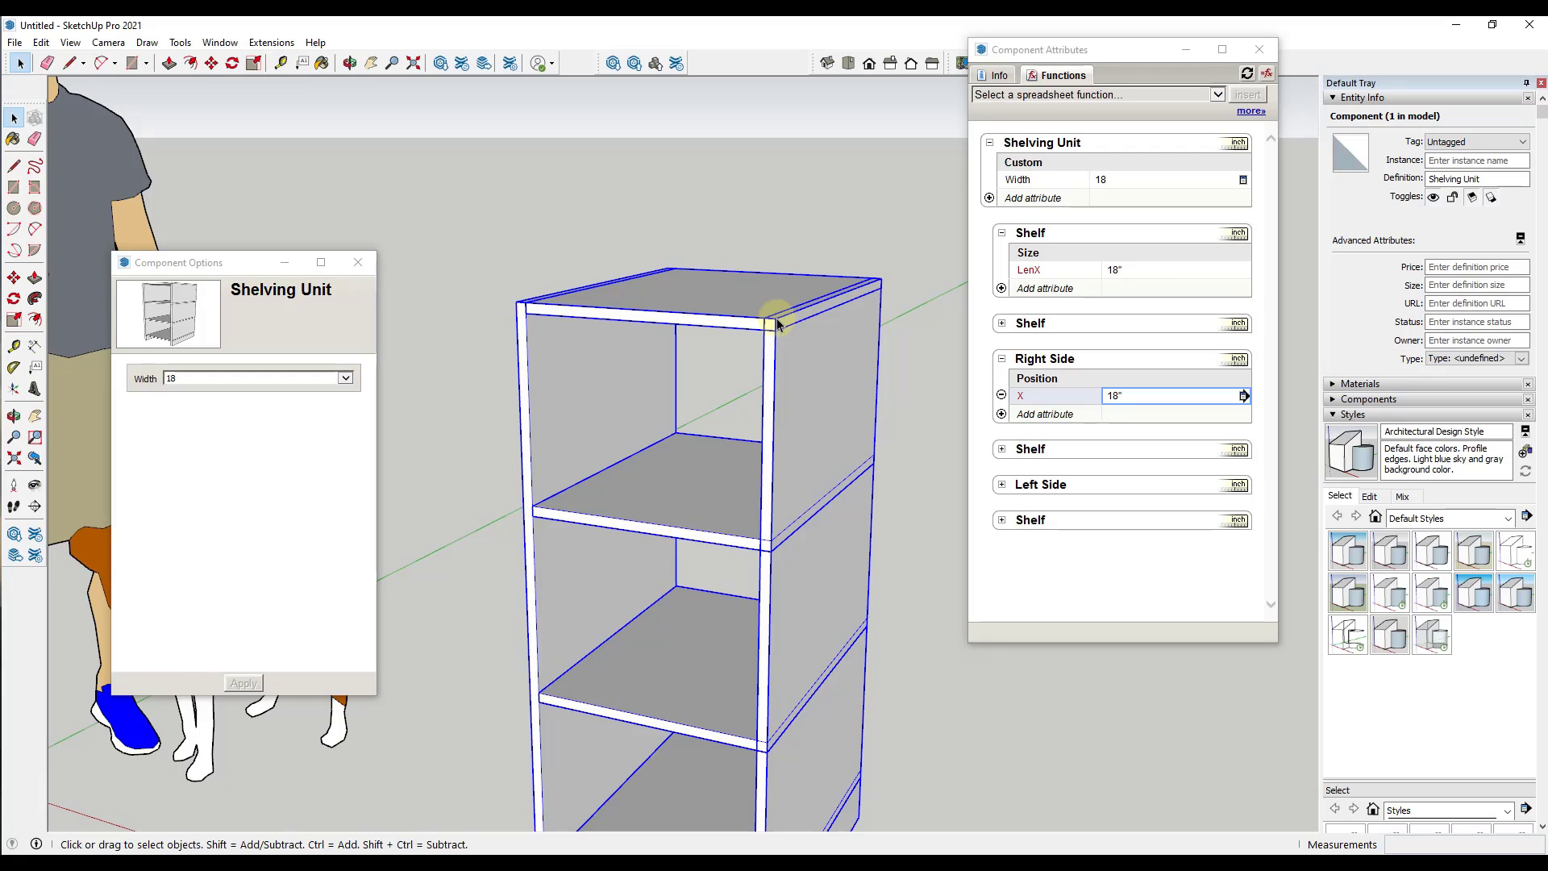
scroll(788, 325, up, 5)
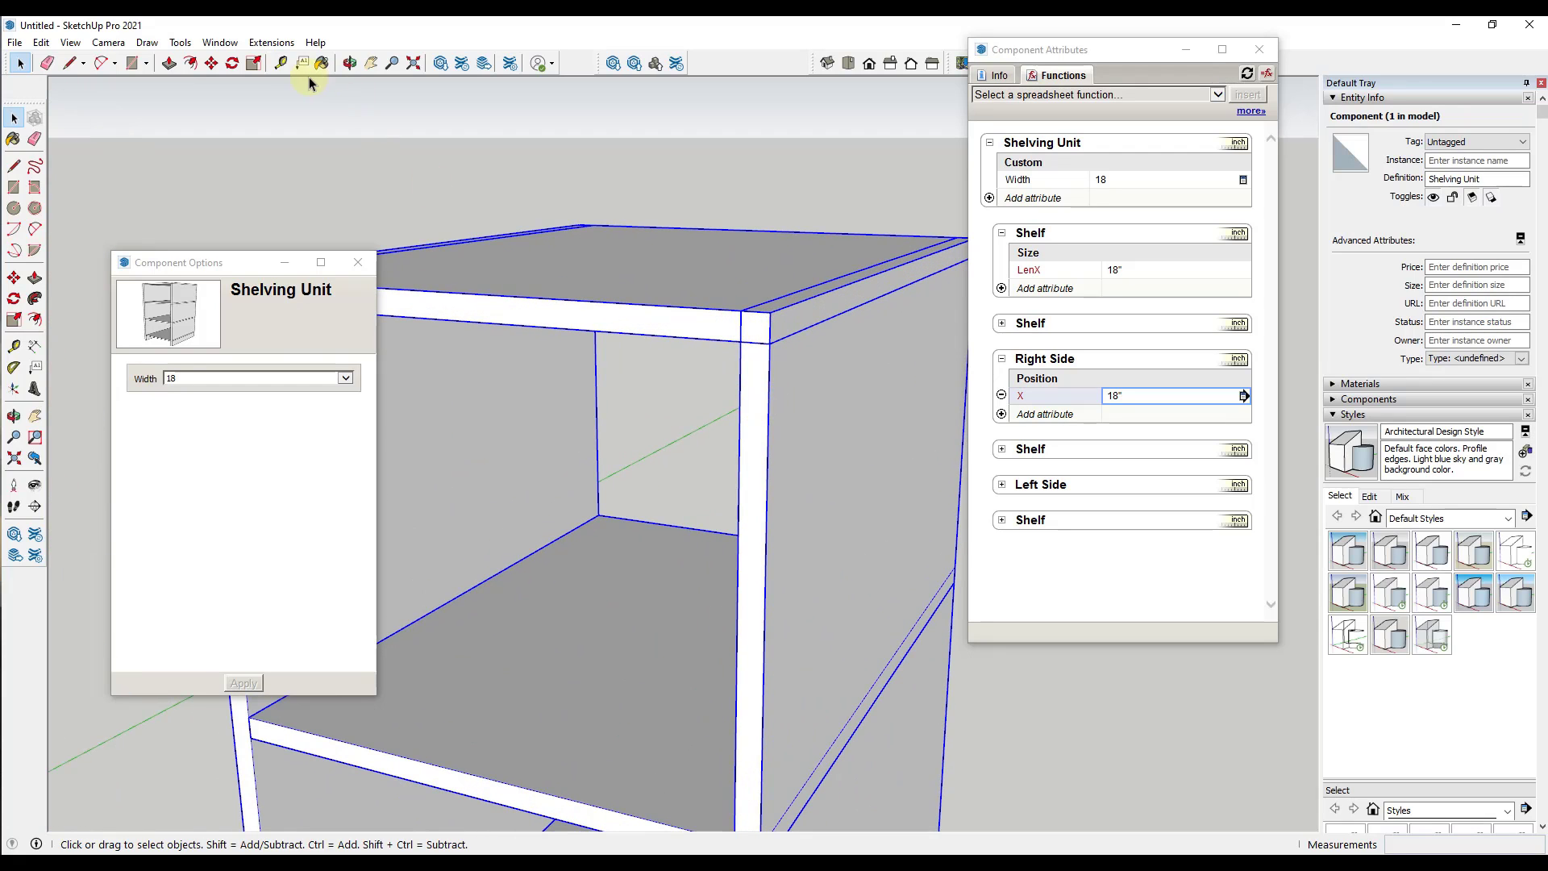
click(281, 63)
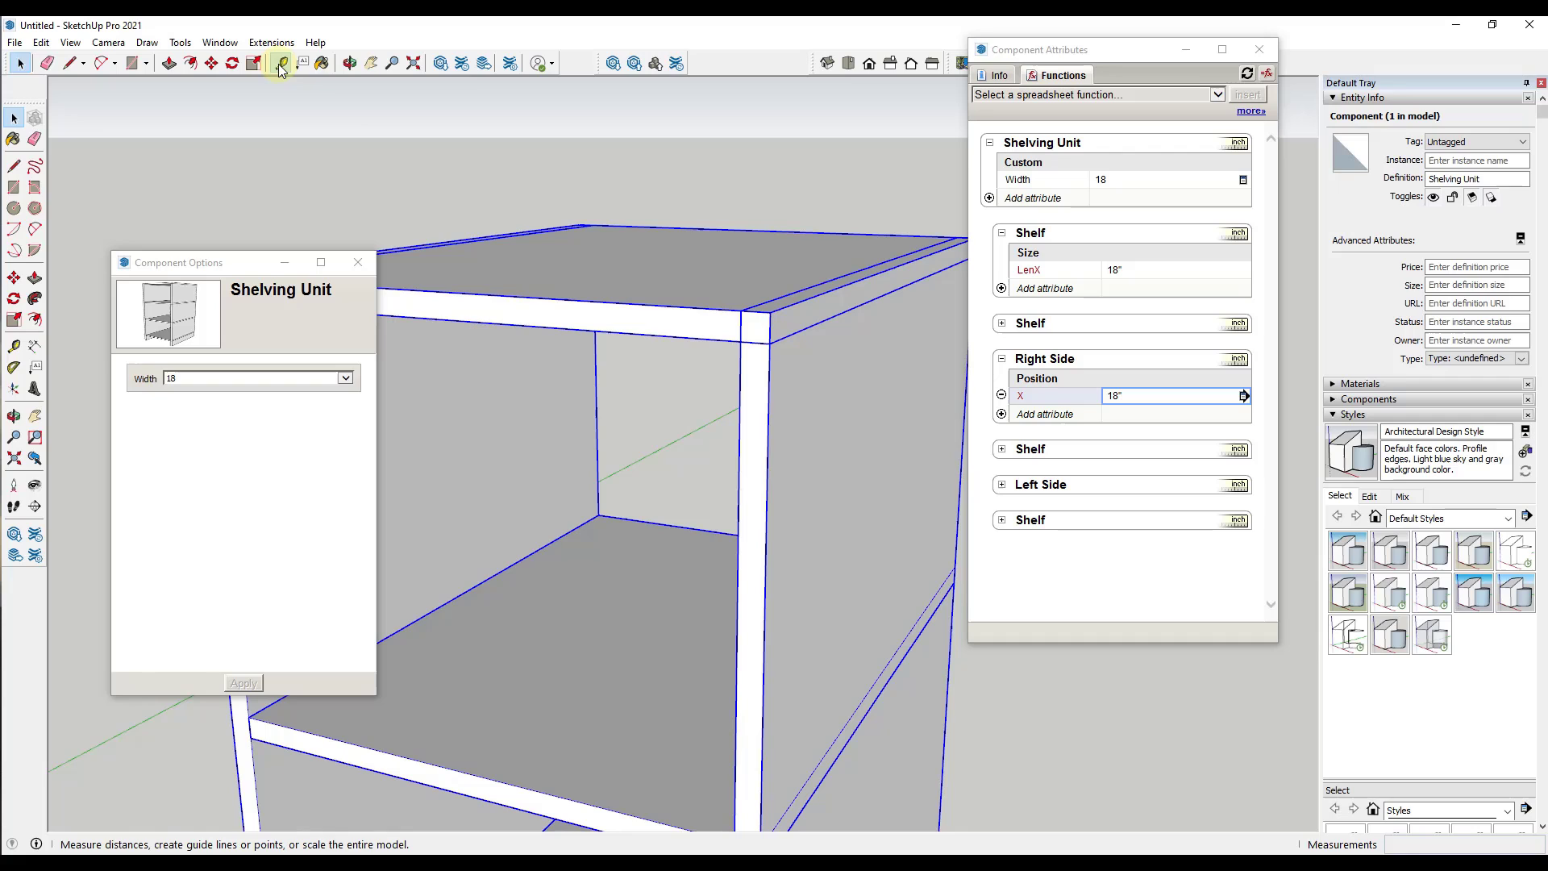
click(741, 310)
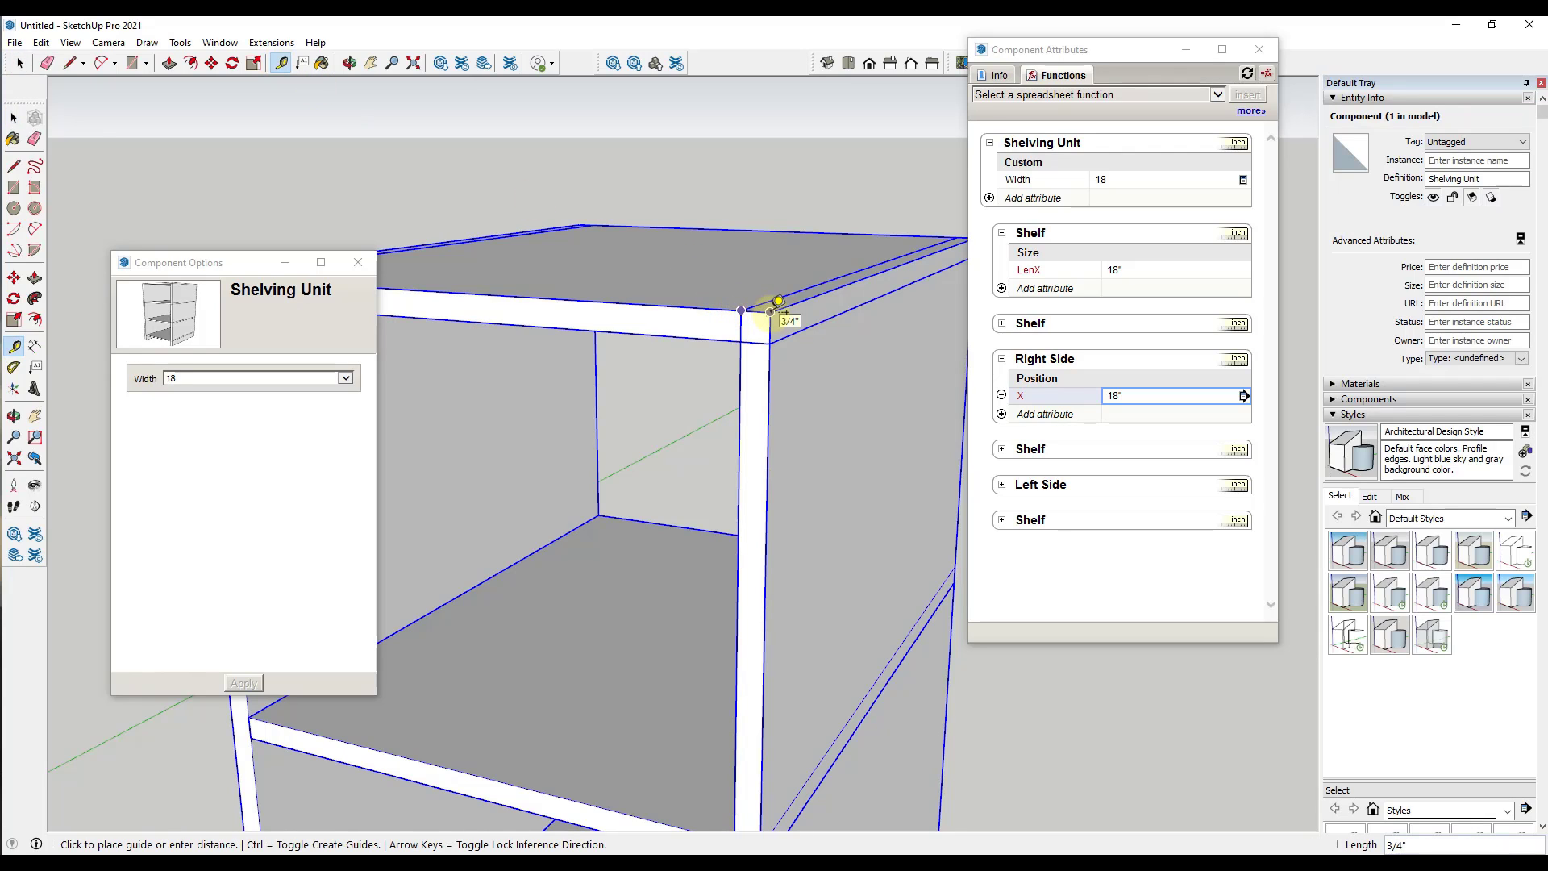
scroll(739, 290, down, 5)
key(space)
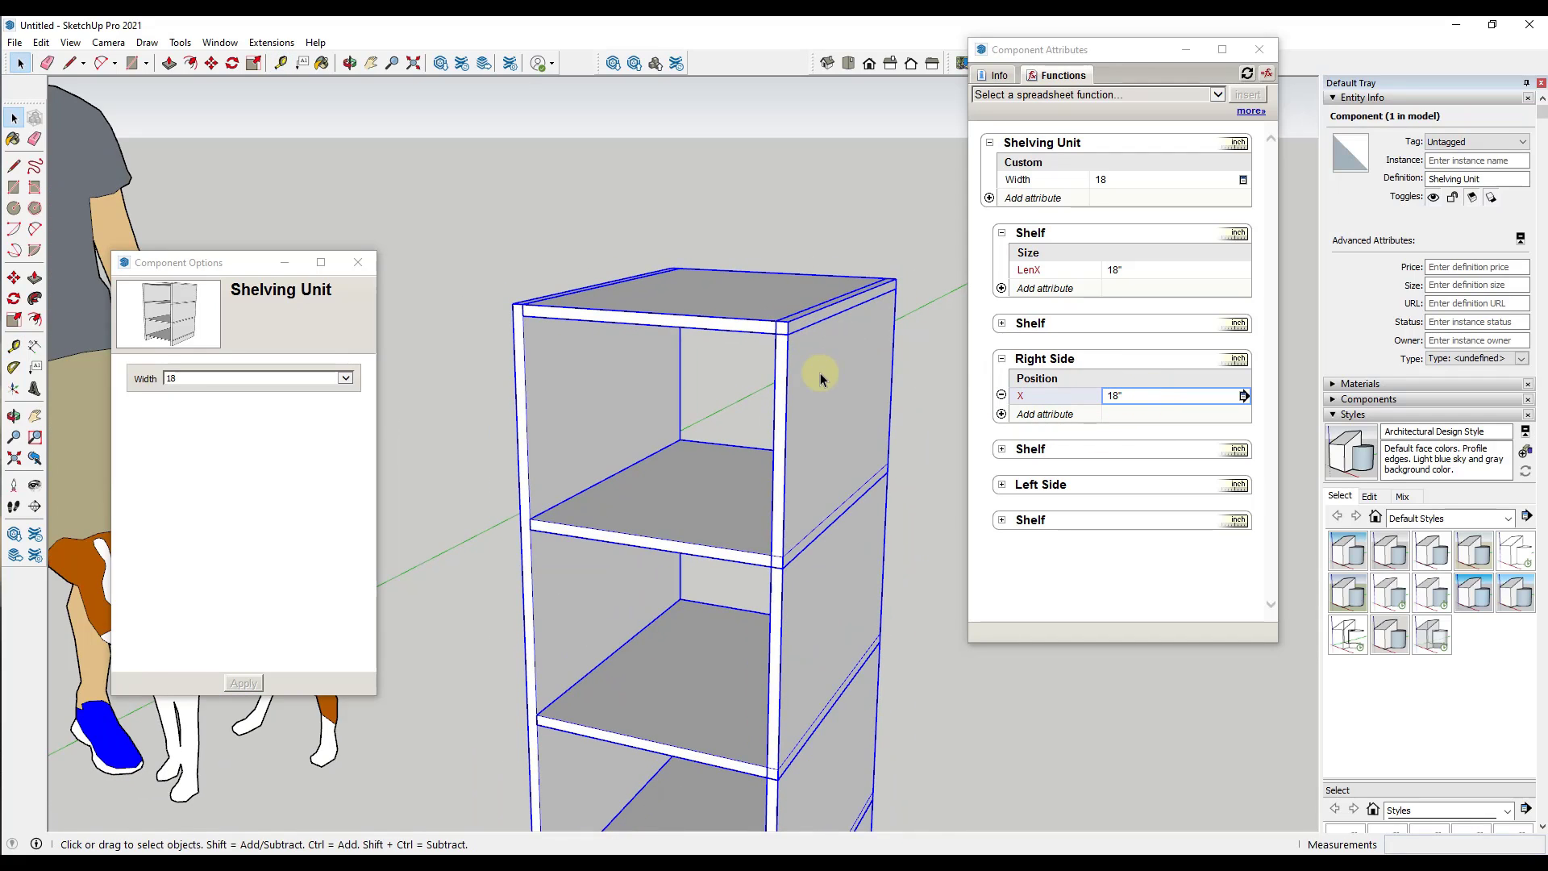
- Change the Right Side's X position formula to =Shelving Unit!Width+.75
click(1161, 395)
text(=Shelving Unit!Width-.75)
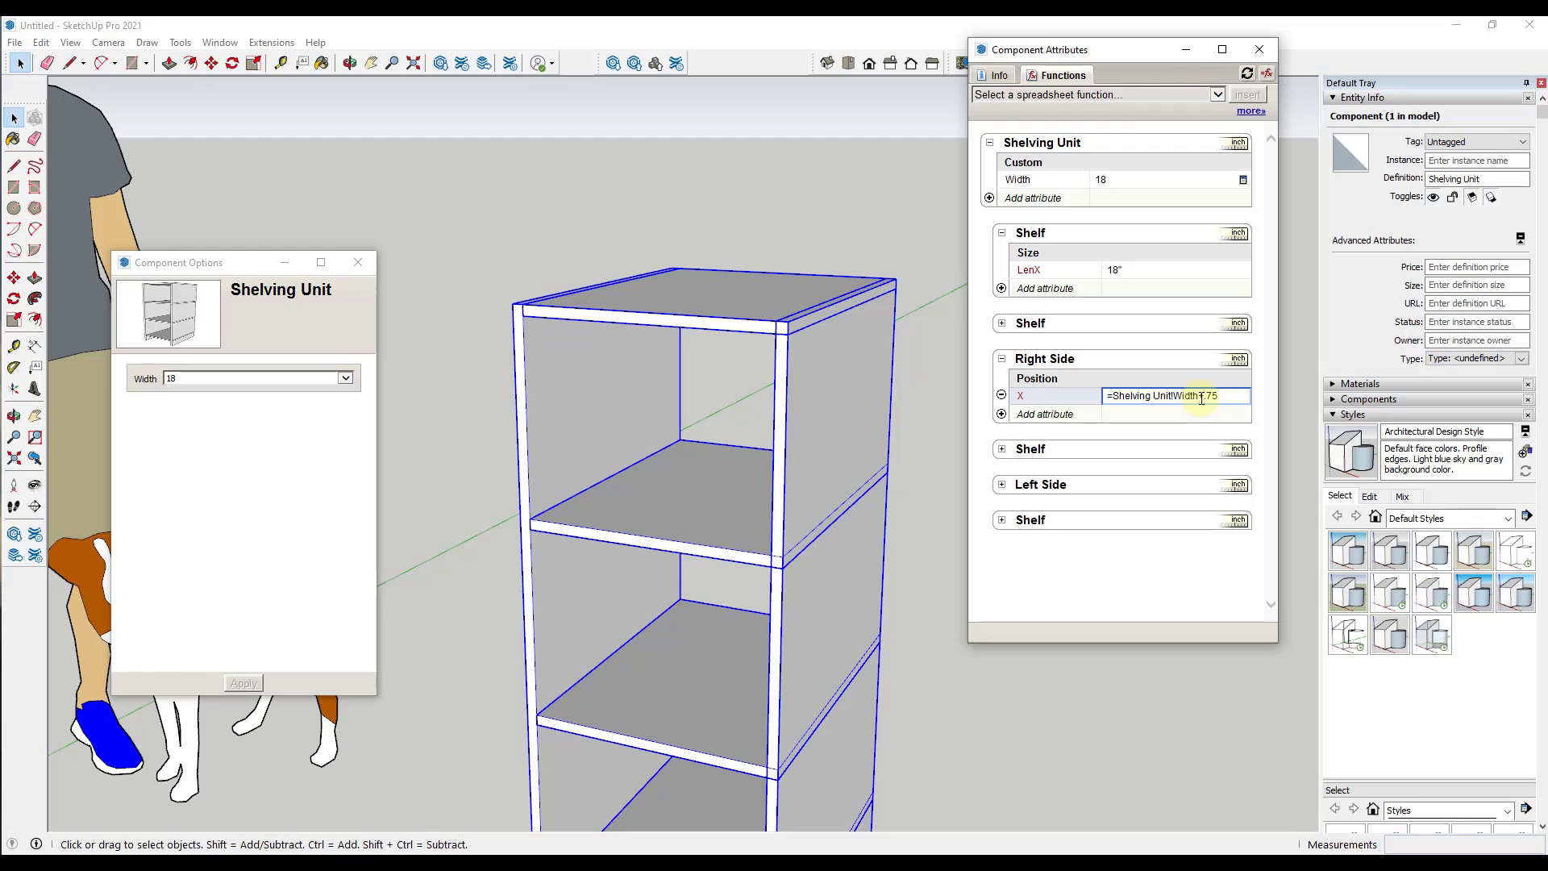
key(Return)
- Test the new offset by applying a Width of 24, 36 and then 48 to the Shelving Unit
scroll(597, 273, down, 5)
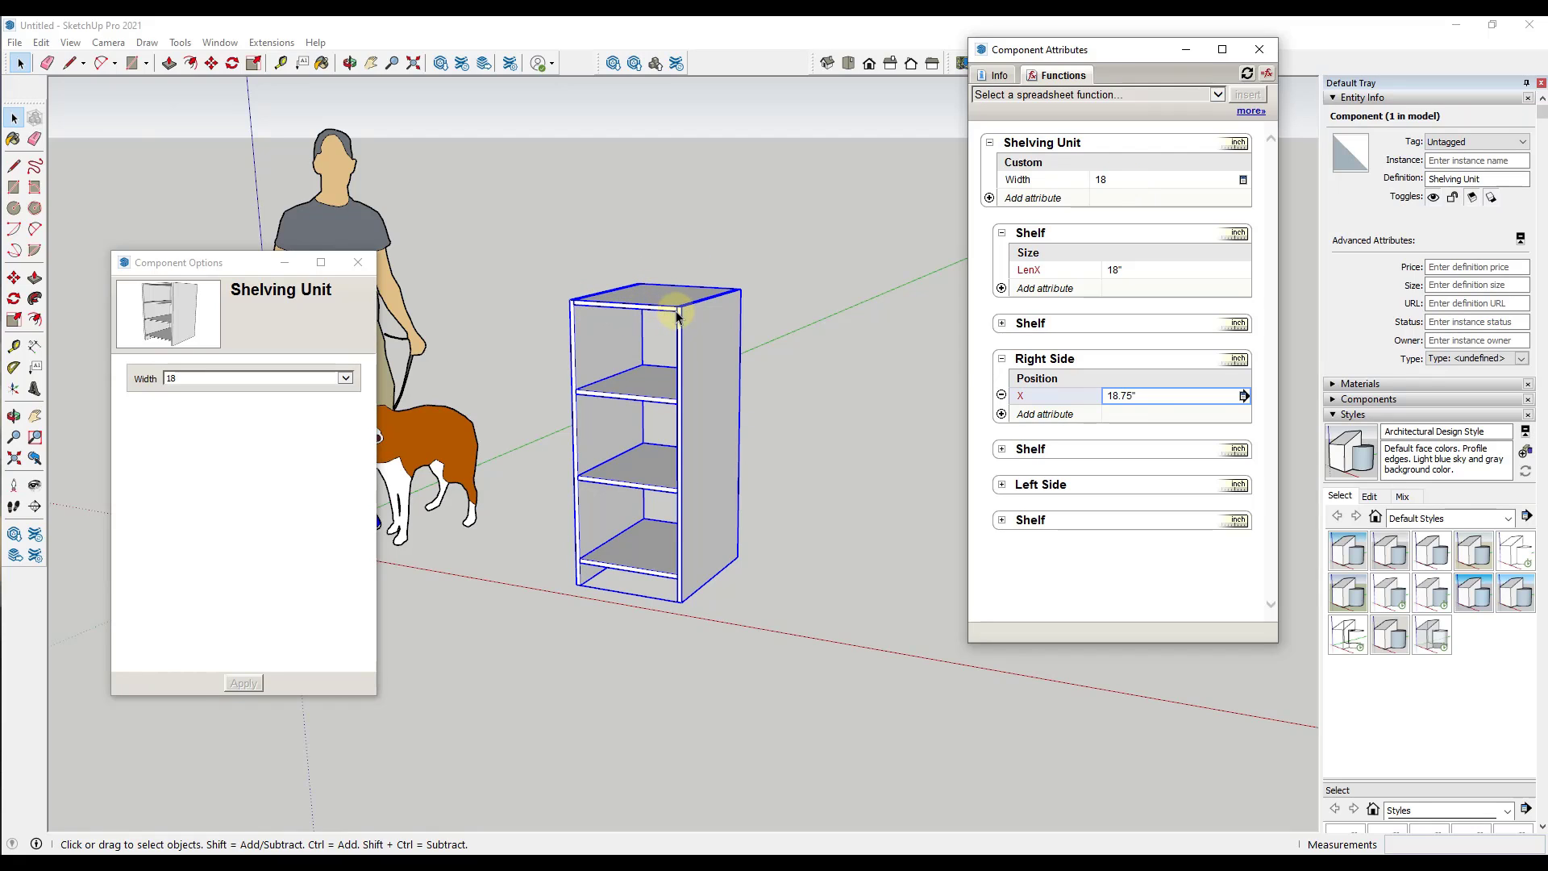
click(216, 376)
click(194, 395)
click(244, 682)
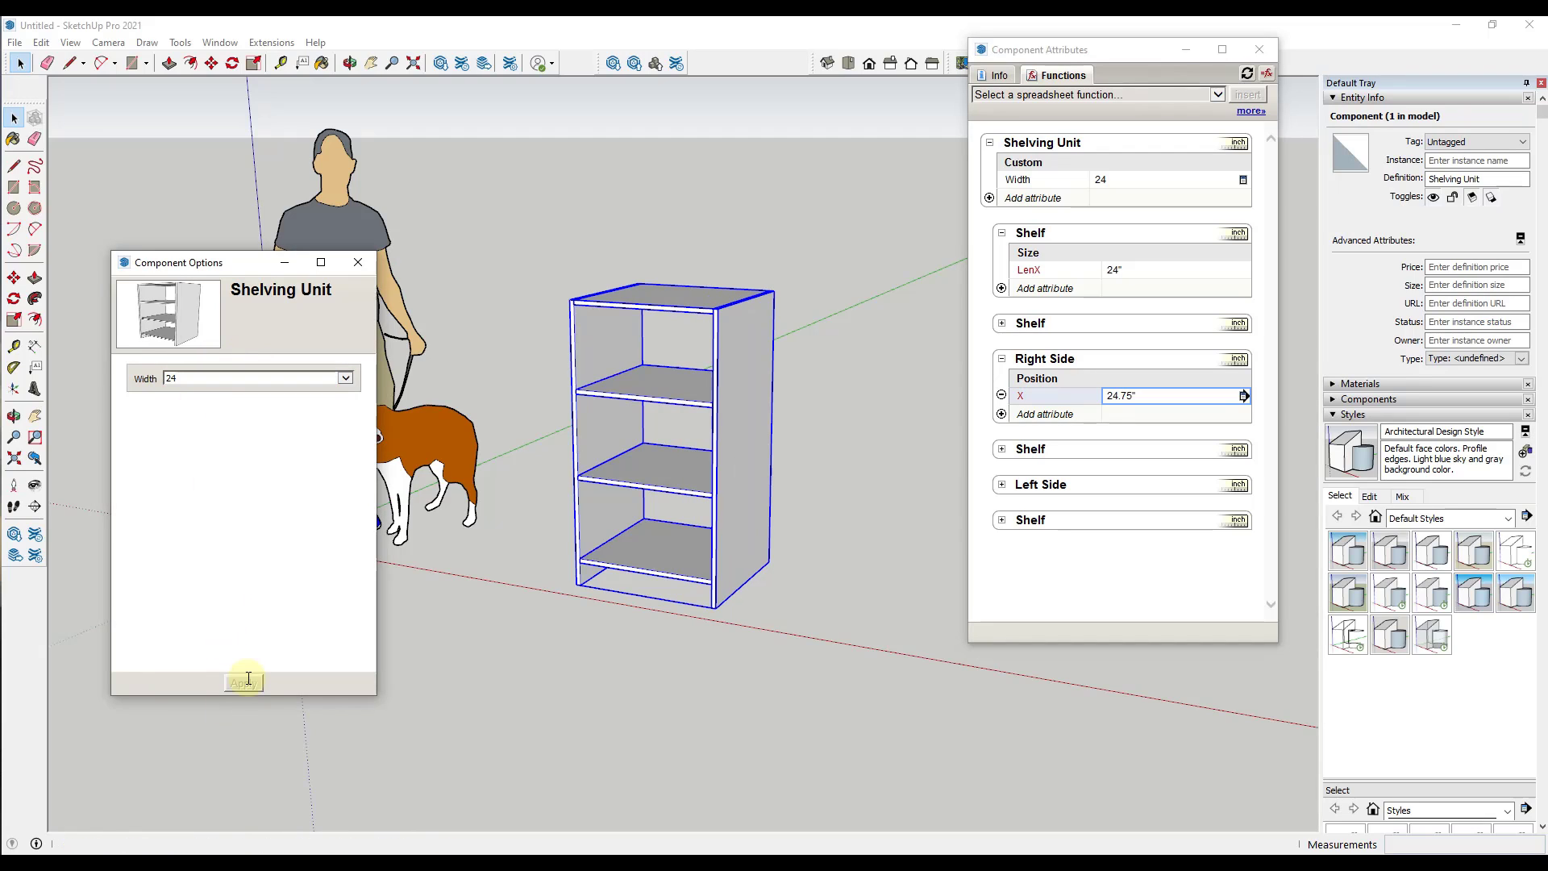
click(190, 381)
click(179, 409)
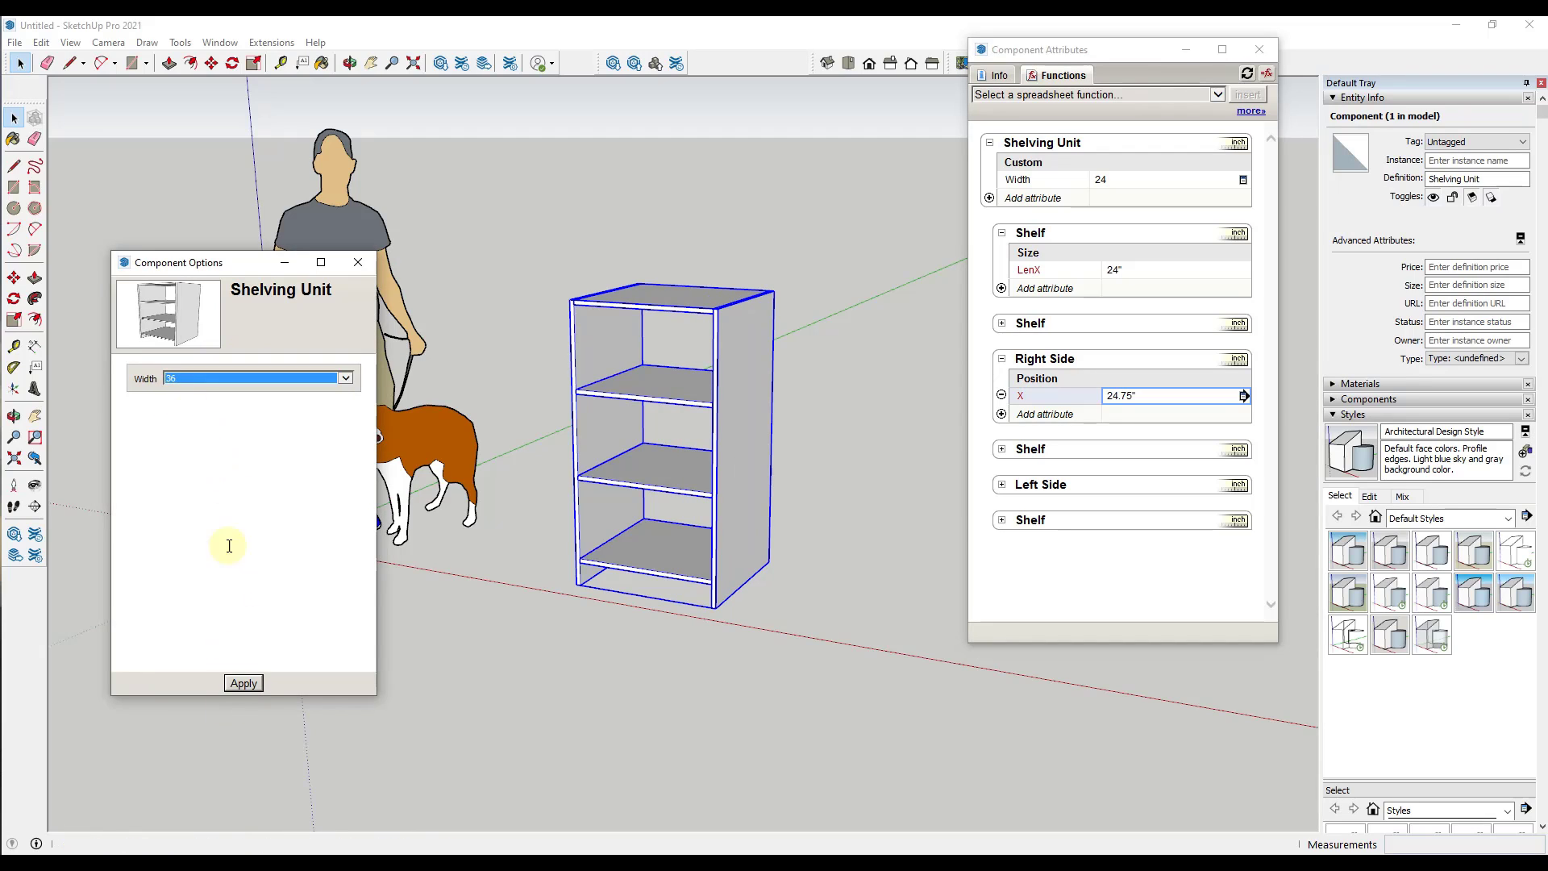
click(241, 683)
click(191, 372)
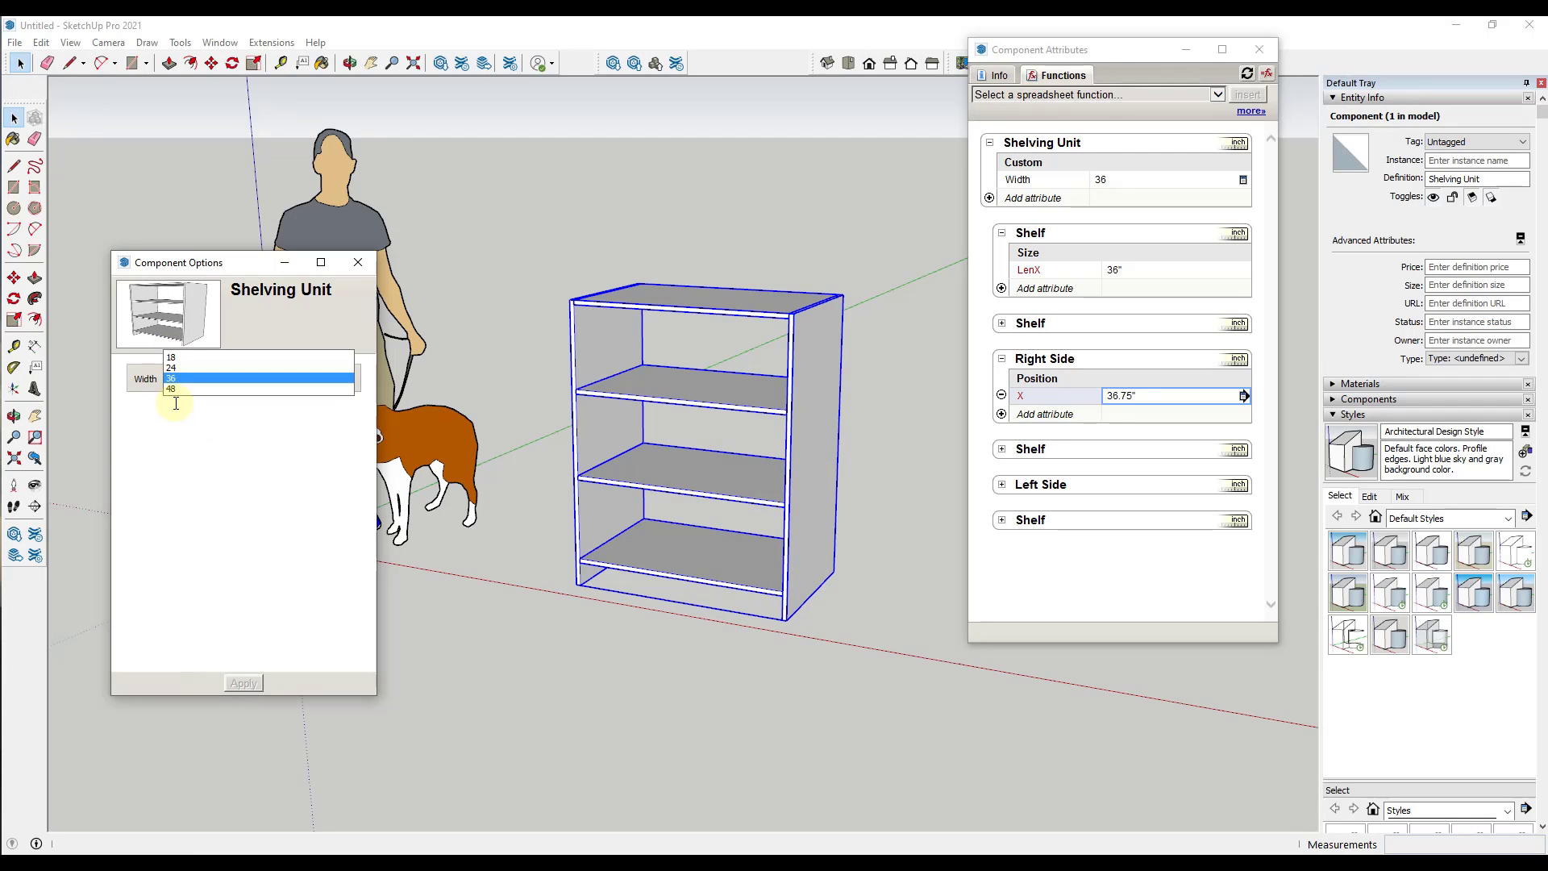
click(178, 404)
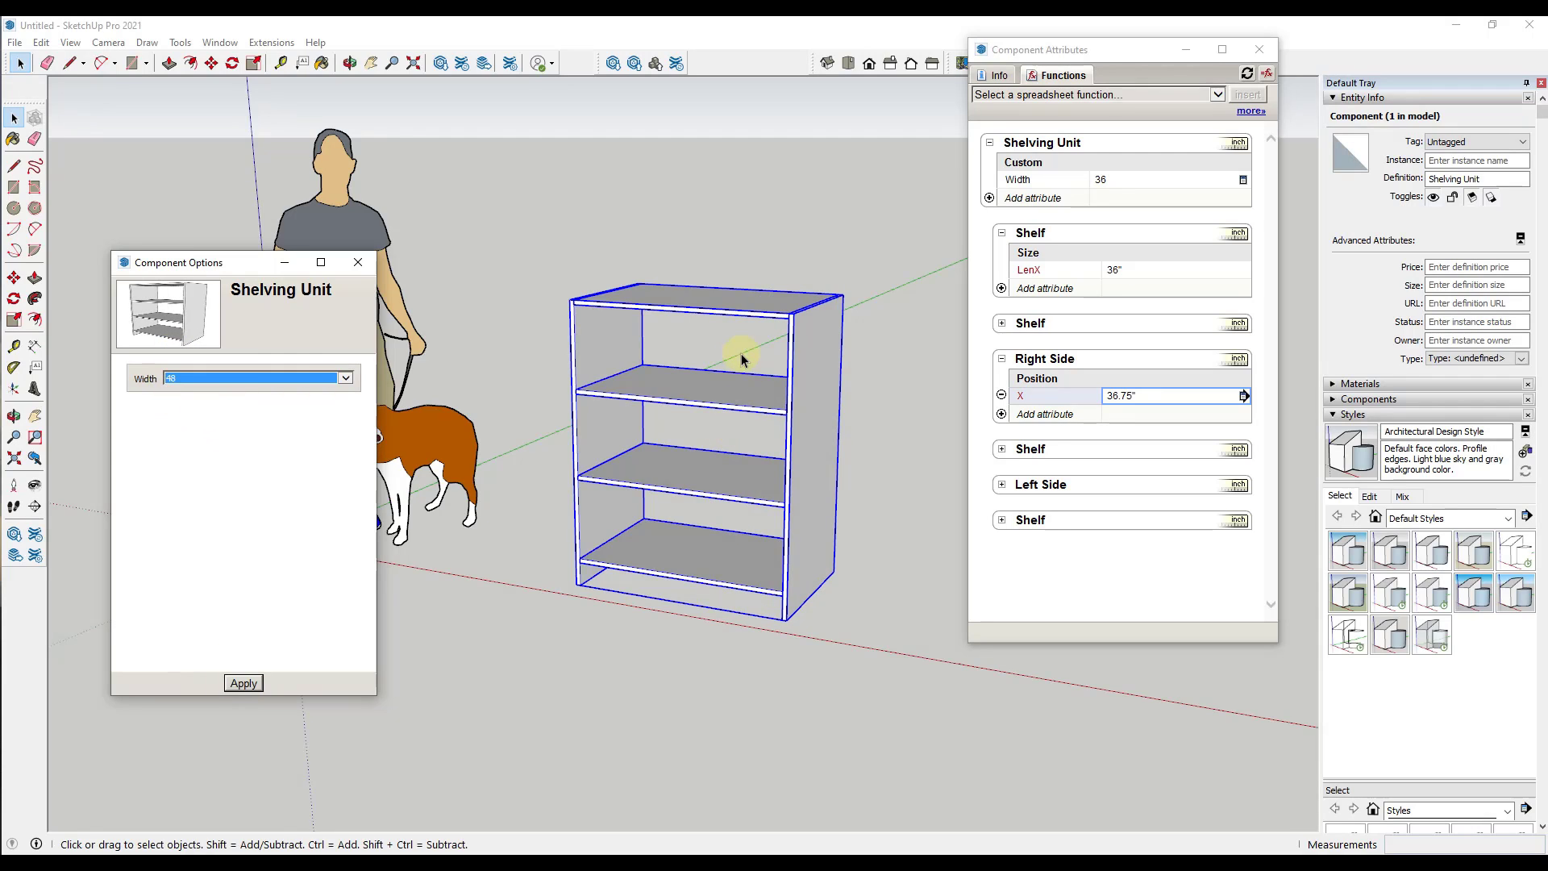
click(242, 683)
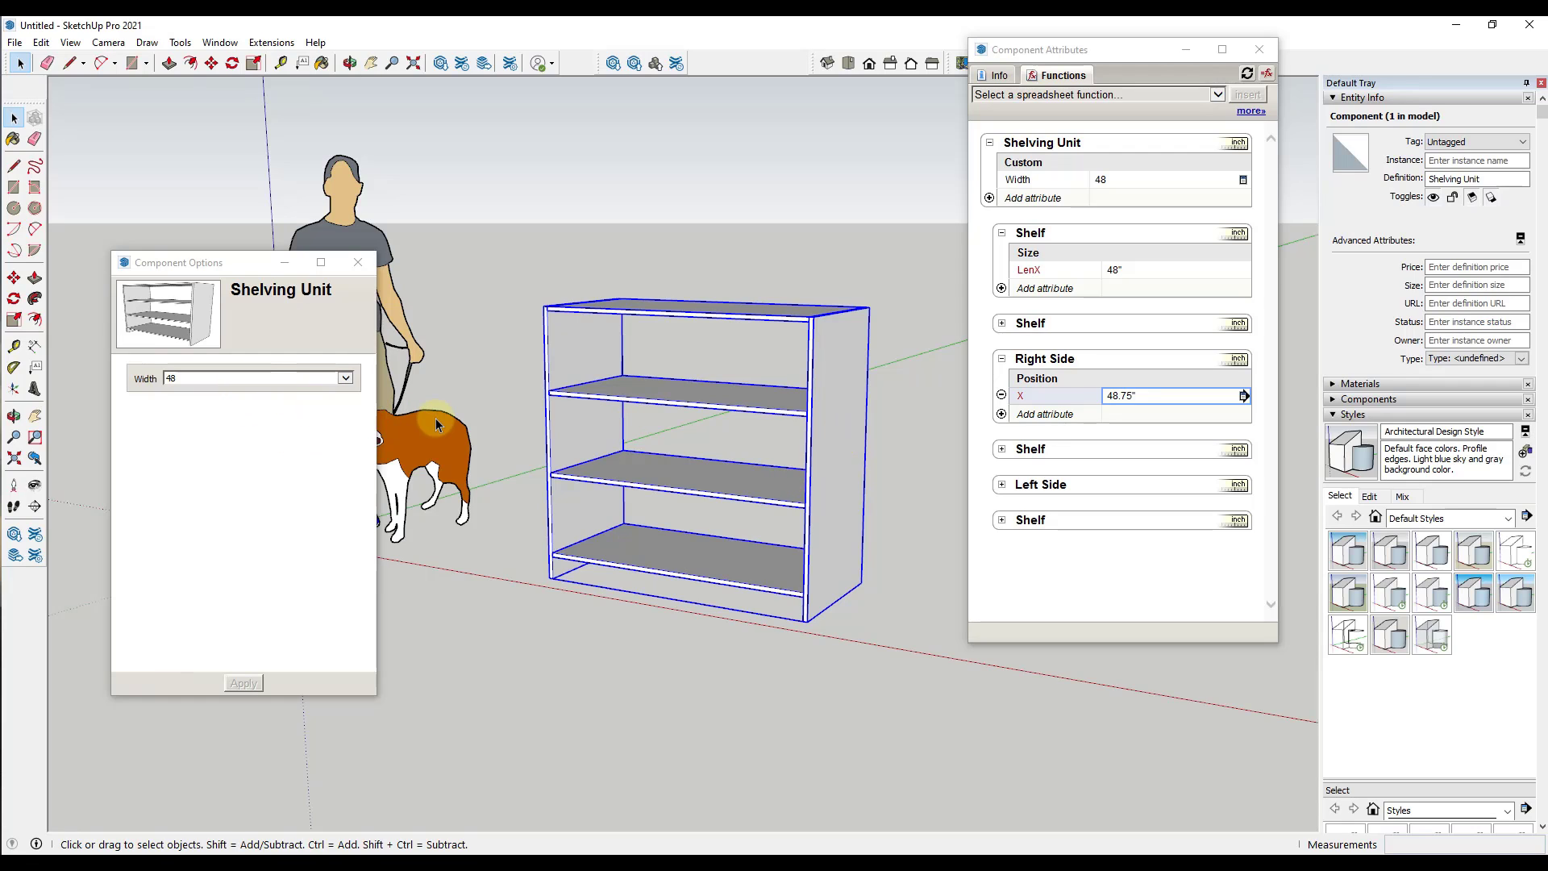
- Open the Shelving Unit for editing from behind and inspect its side and shelf components
middle_click(873, 379)
middle_drag(873, 379, 161, 389)
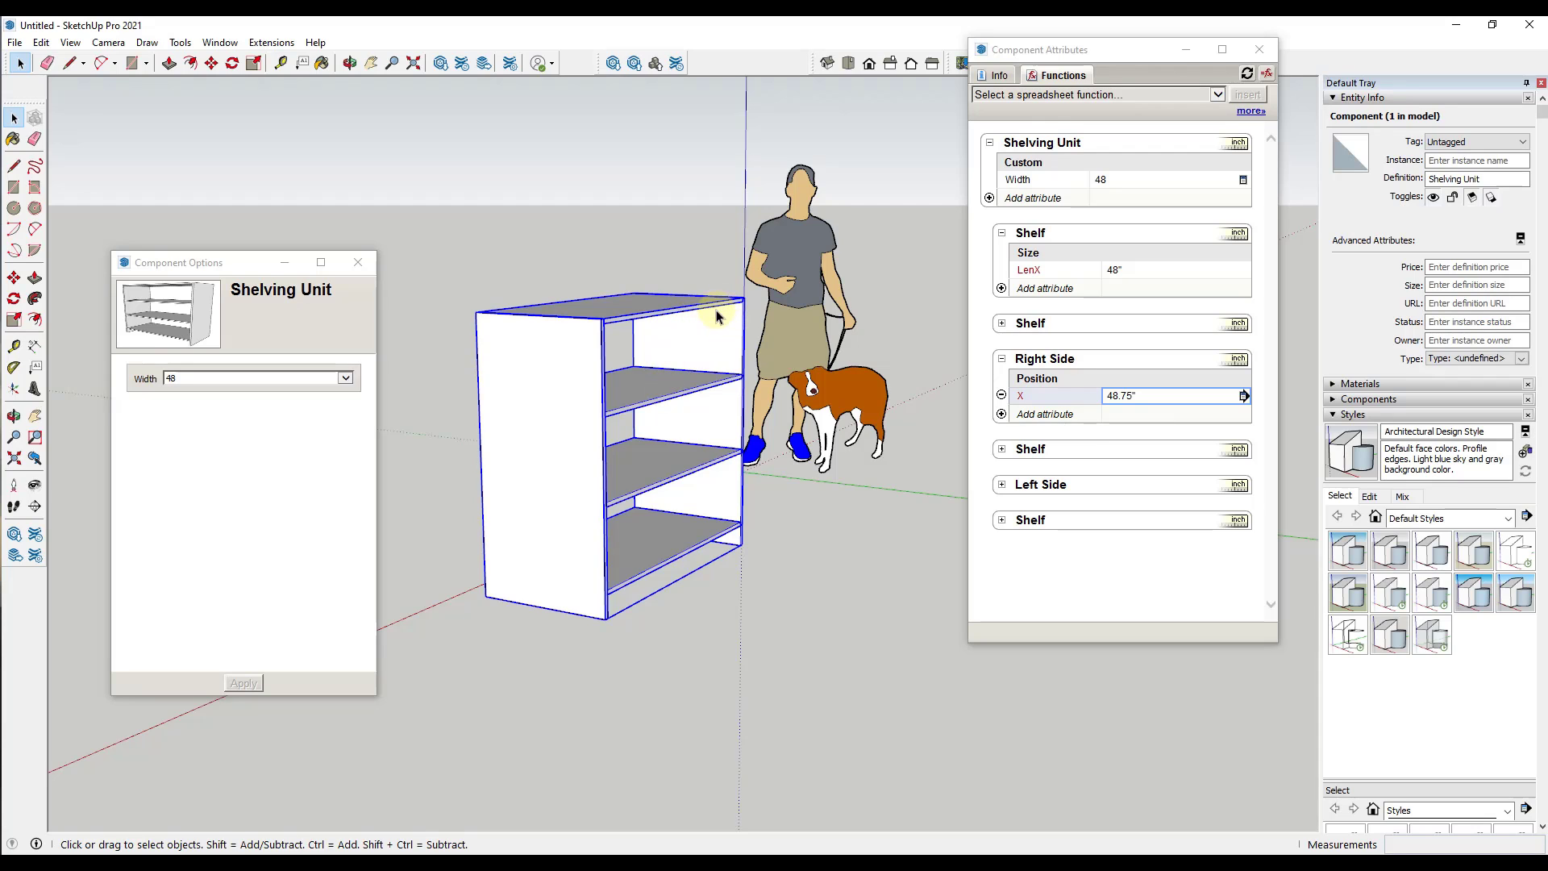
double_click(562, 441)
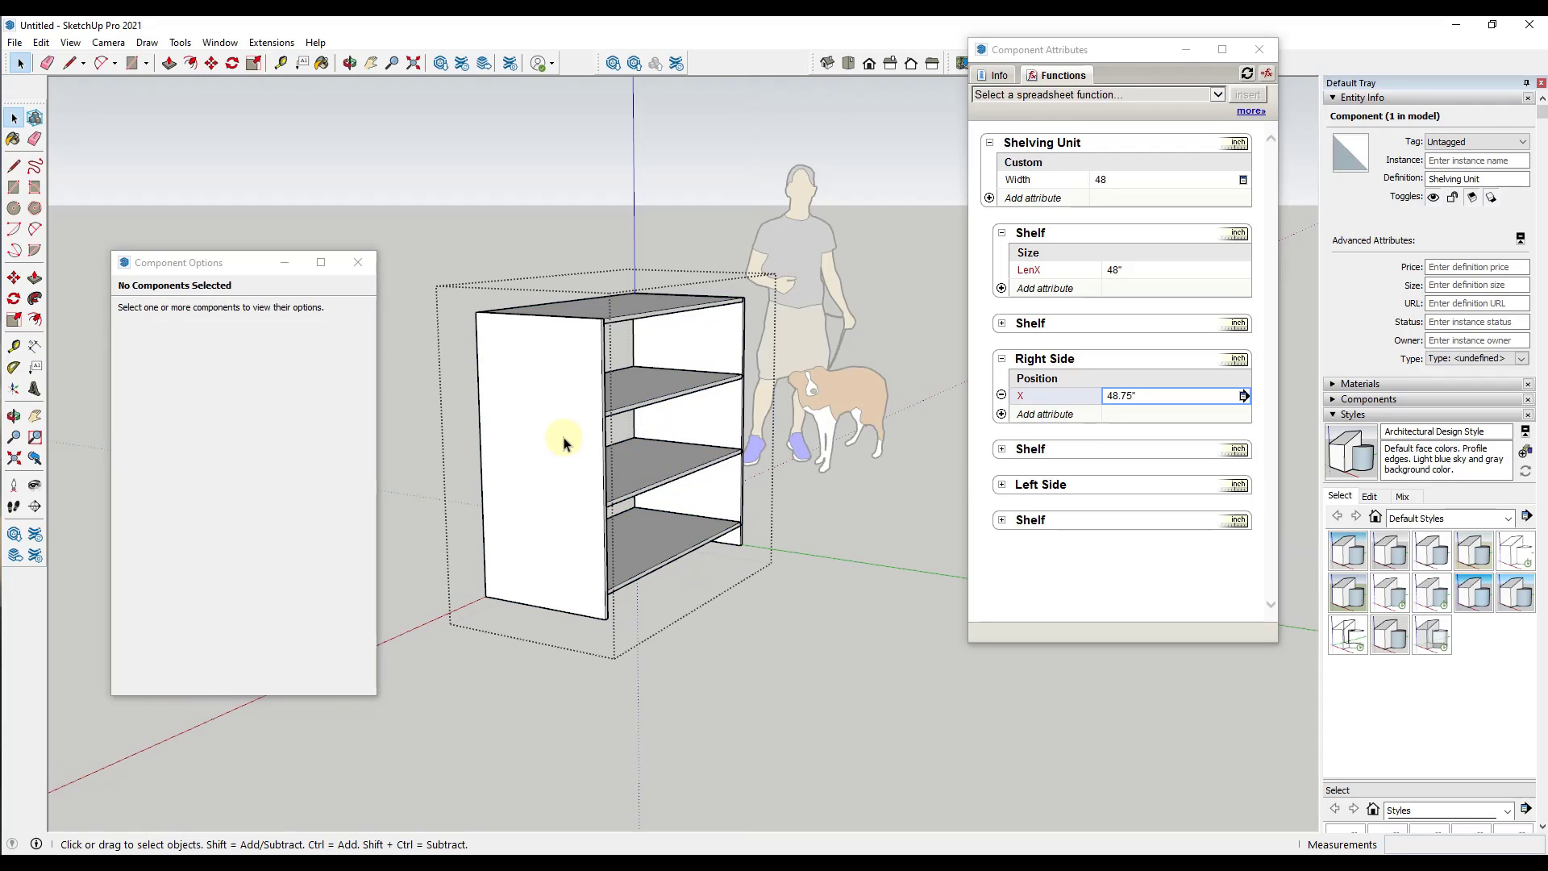
scroll(608, 628, up, 3)
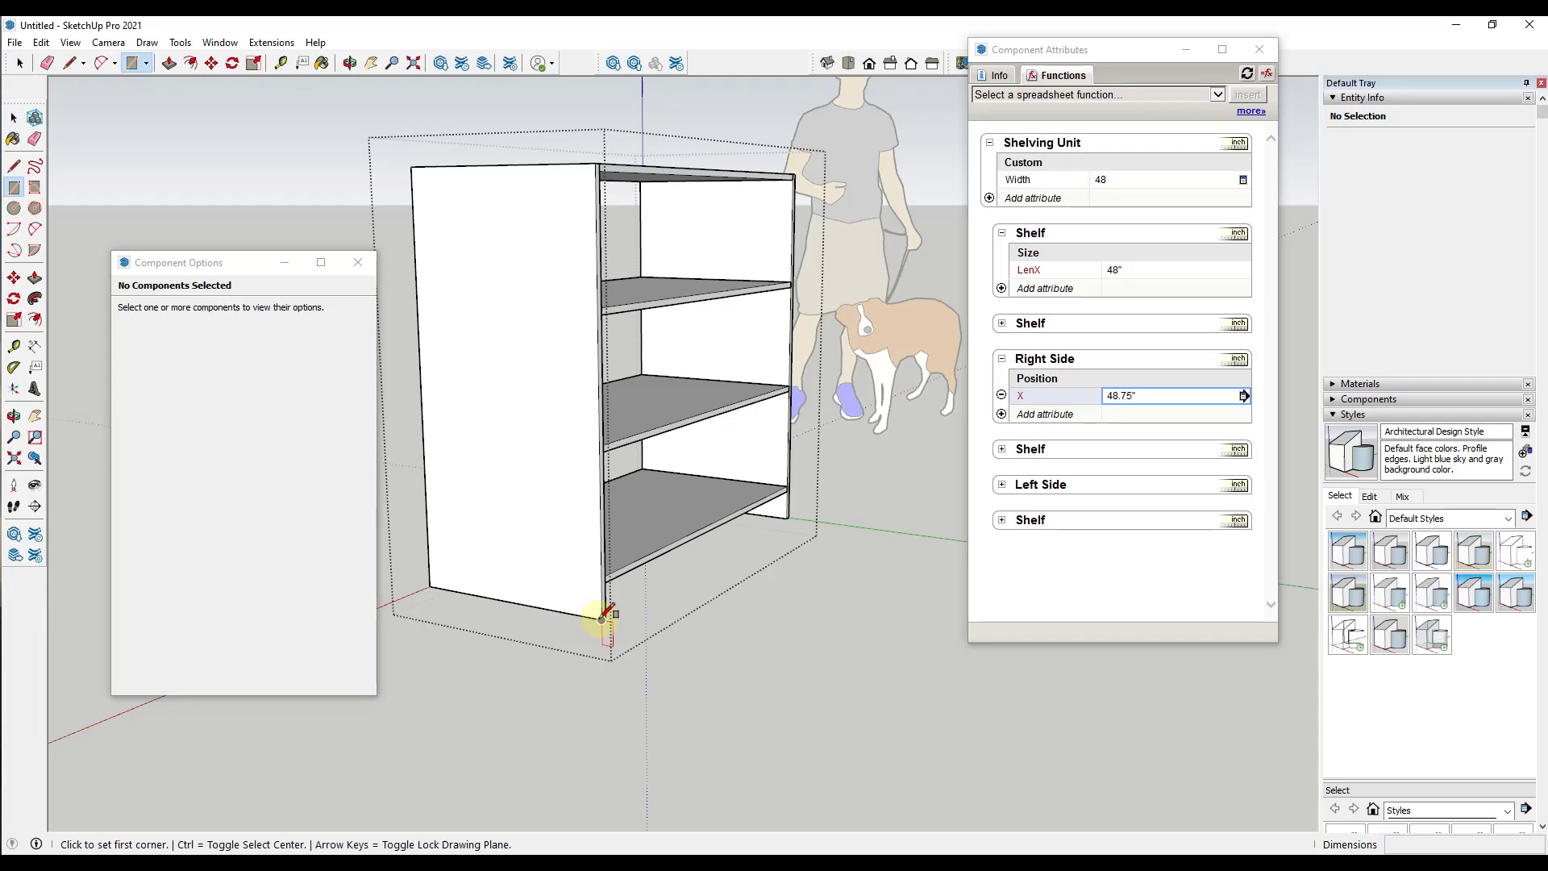
click(581, 511)
click(639, 554)
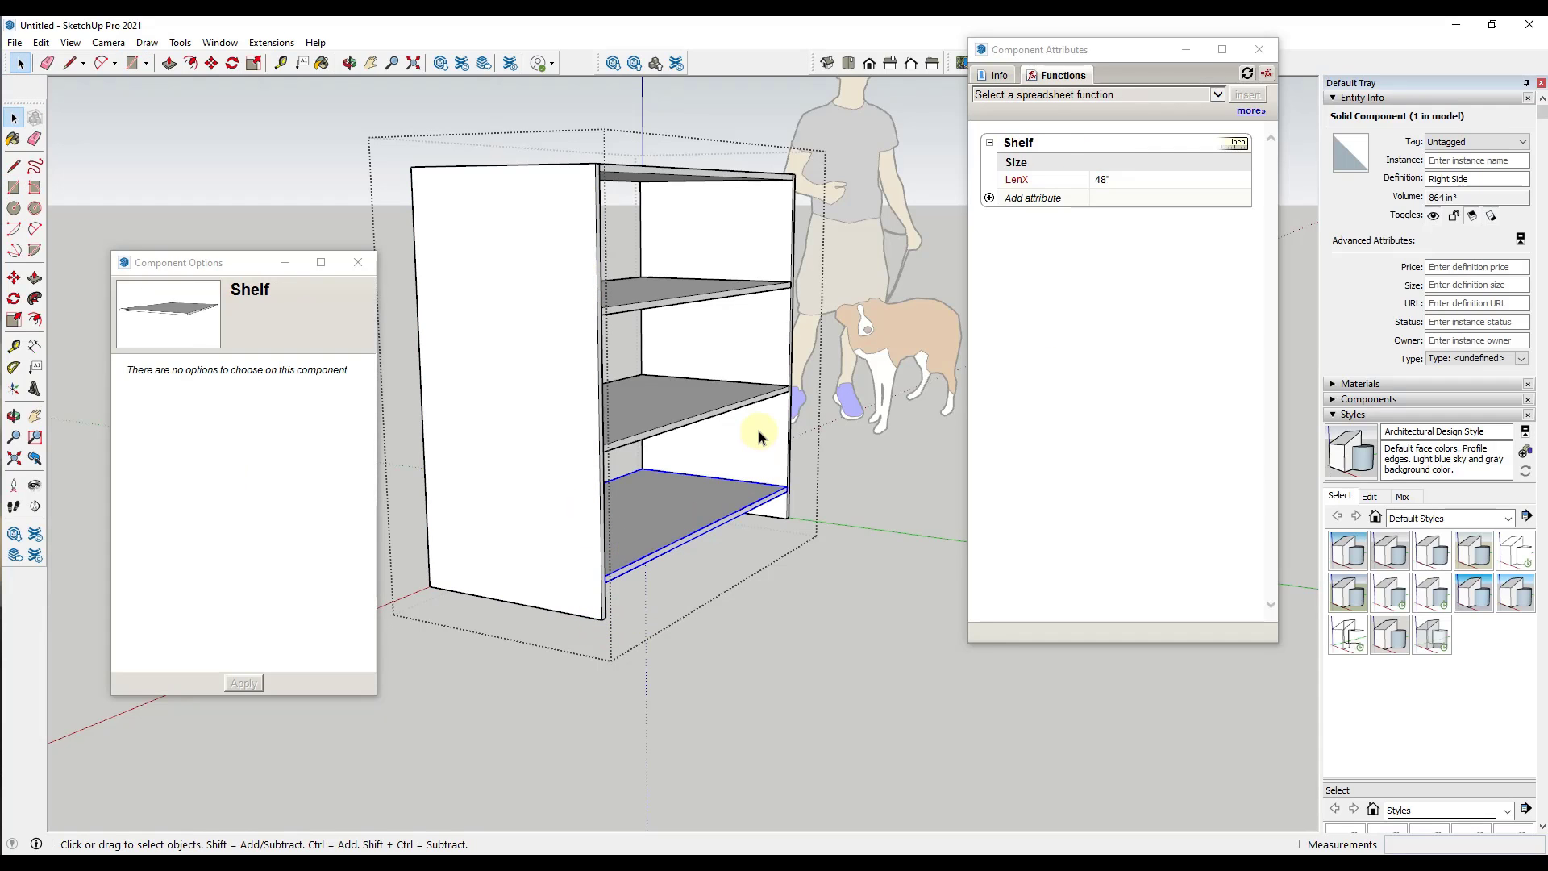
click(712, 397)
click(698, 391)
click(665, 303)
click(657, 157)
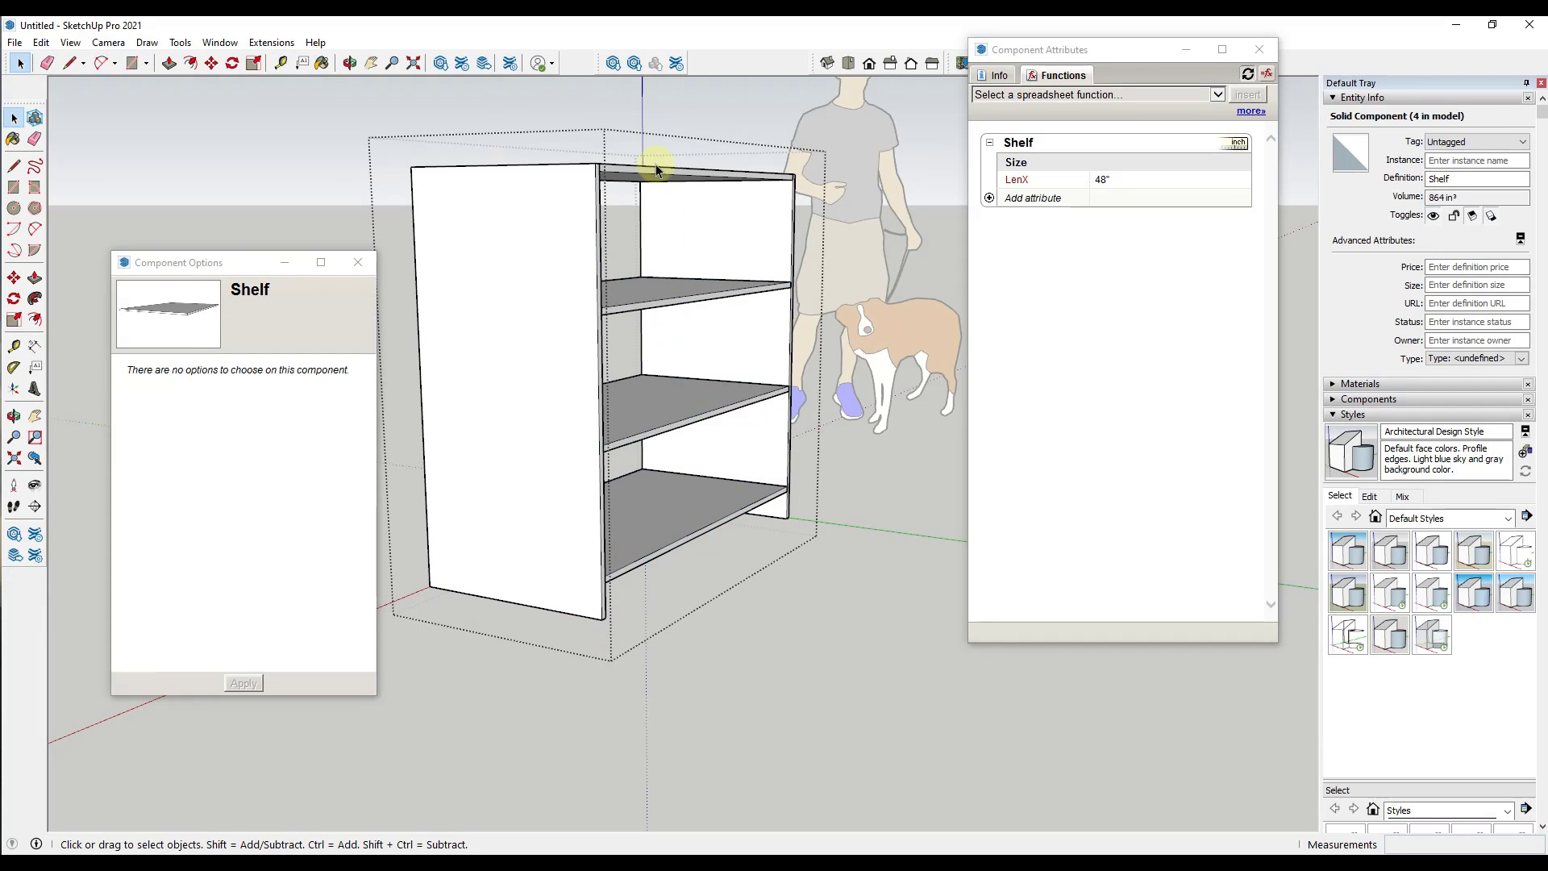
- Draw a rectangle across the whole open back of the shelving unit and Push/Pull it out 3/4"
key(r)
click(601, 619)
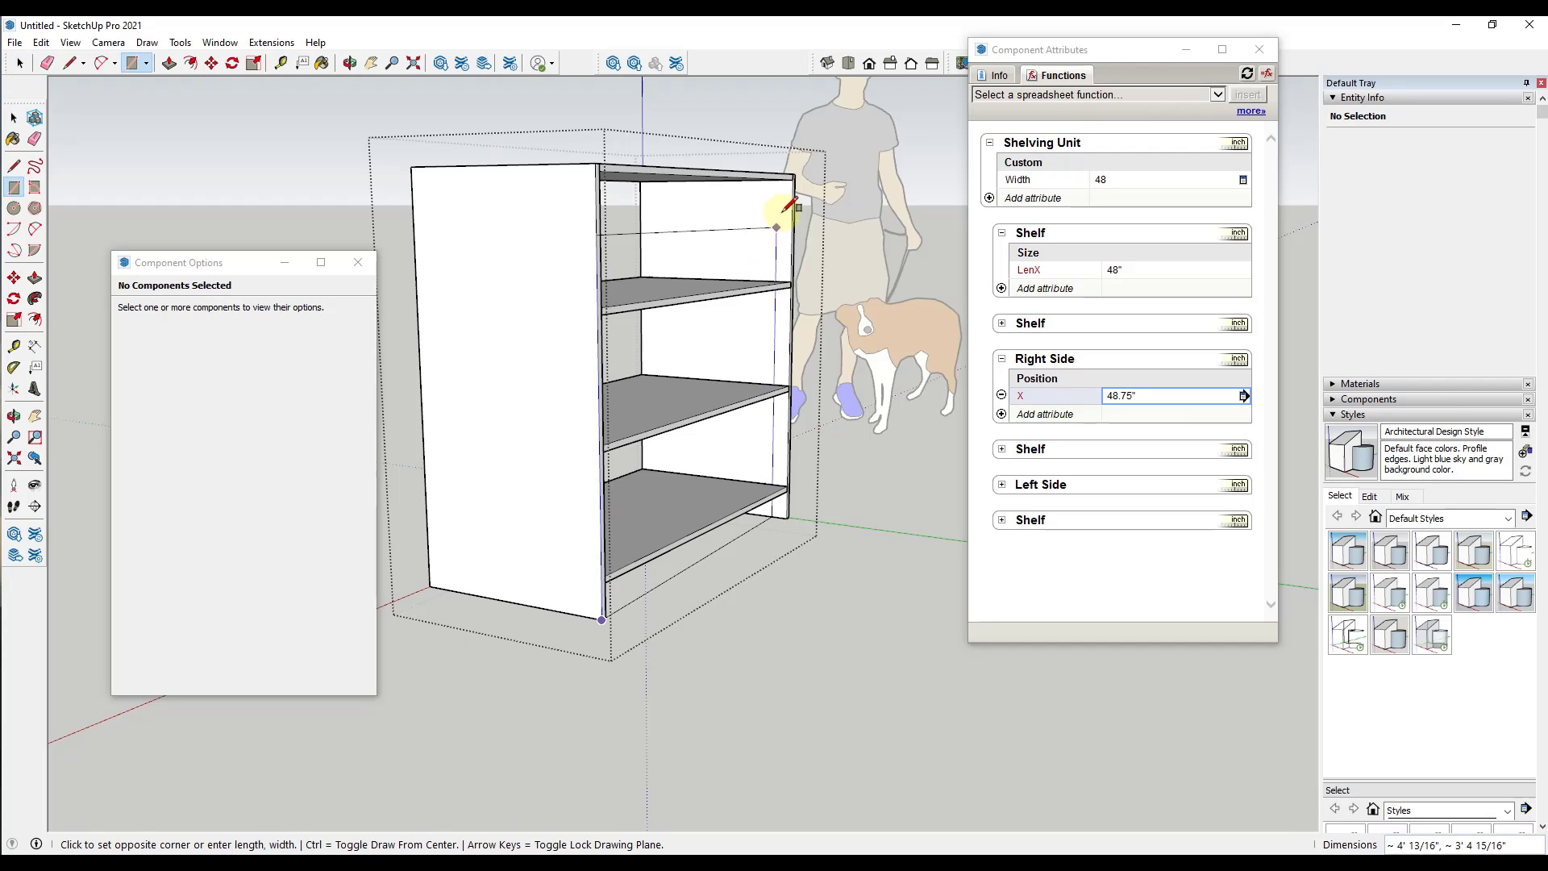
click(801, 171)
key(space)
key(p)
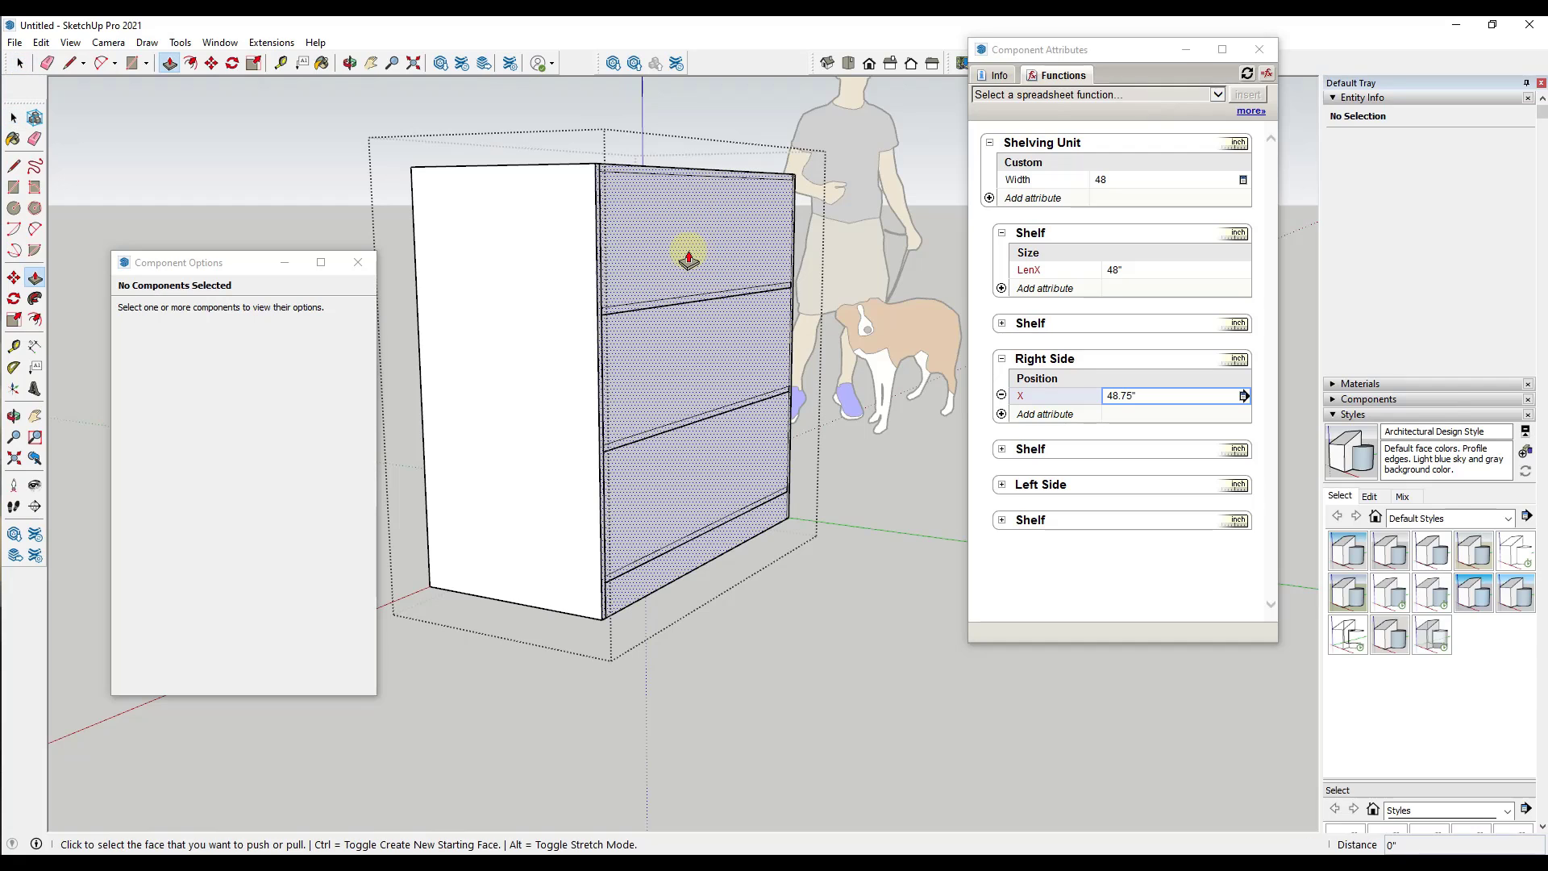
click(689, 257)
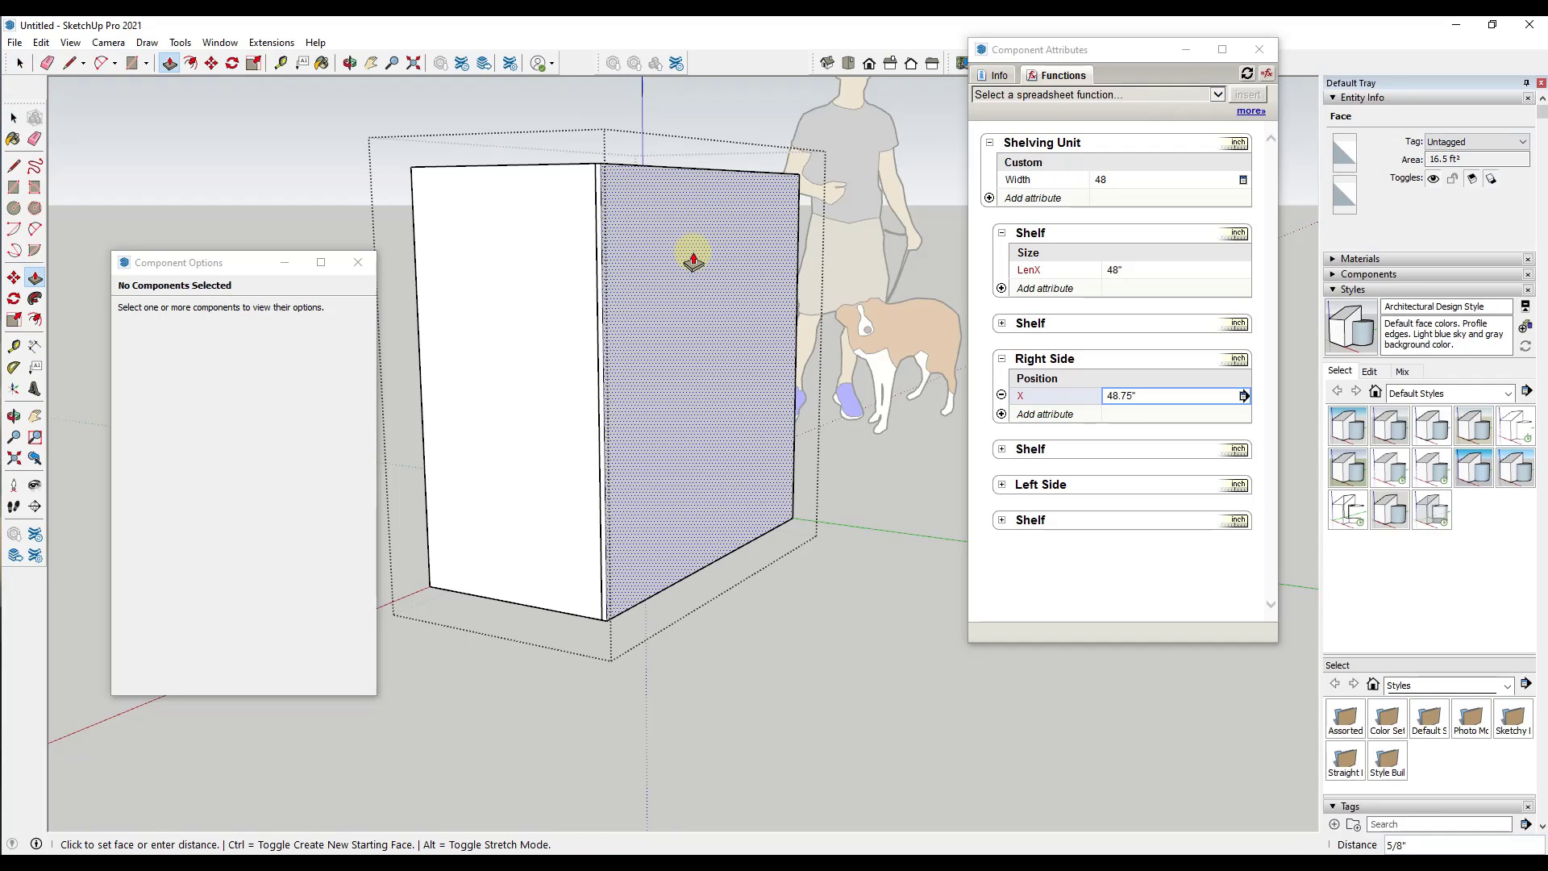
key(Return)
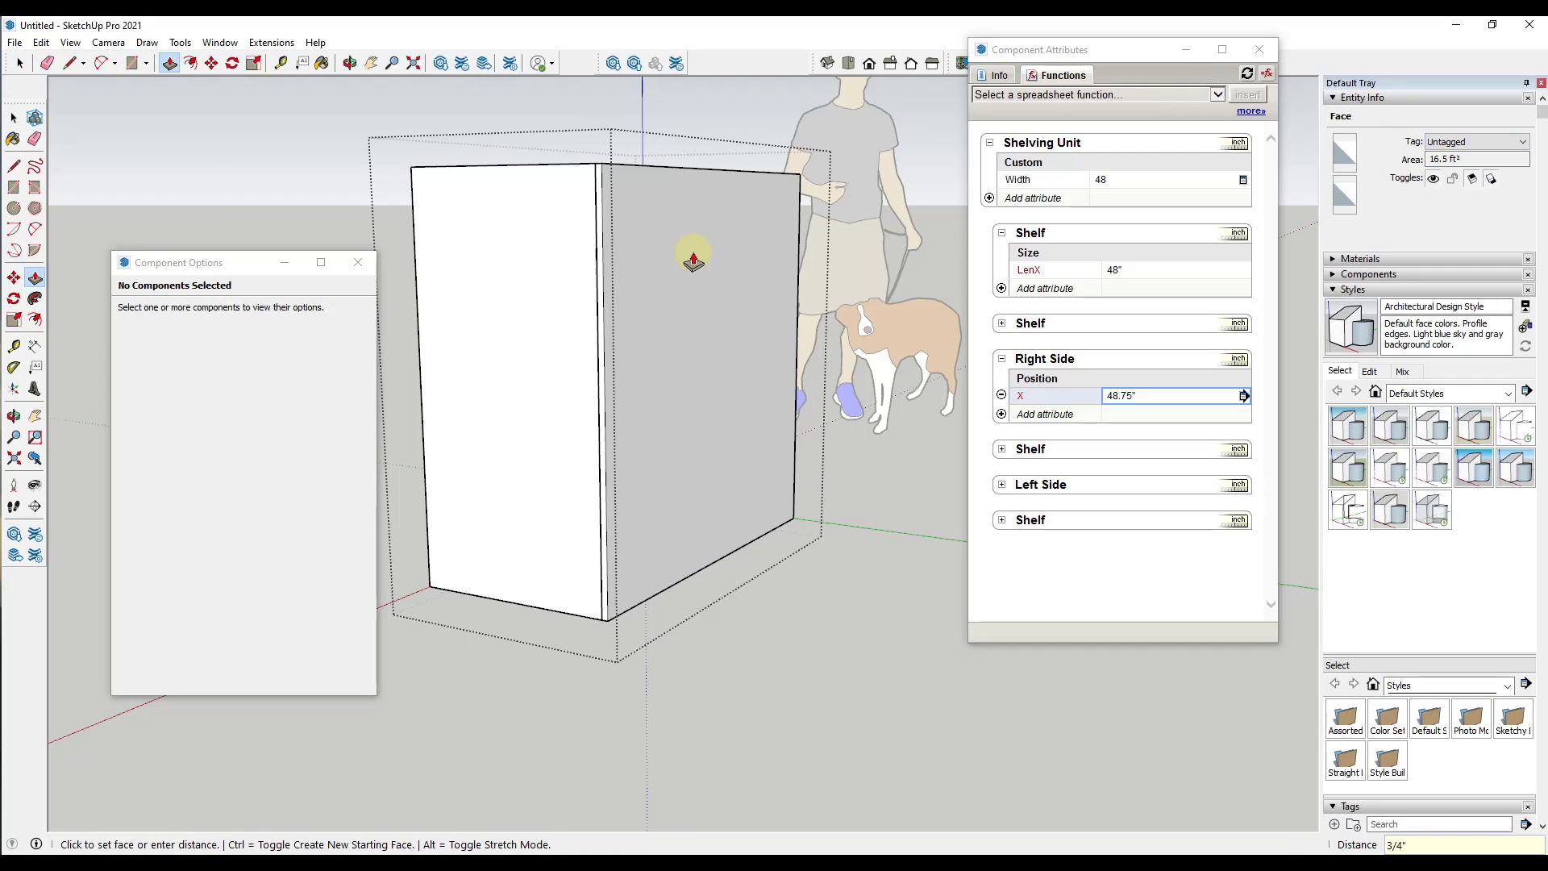
- Make the whole back panel a component named Back, then leave the Shelving Unit's editing mode
key(space)
triple_click(667, 277)
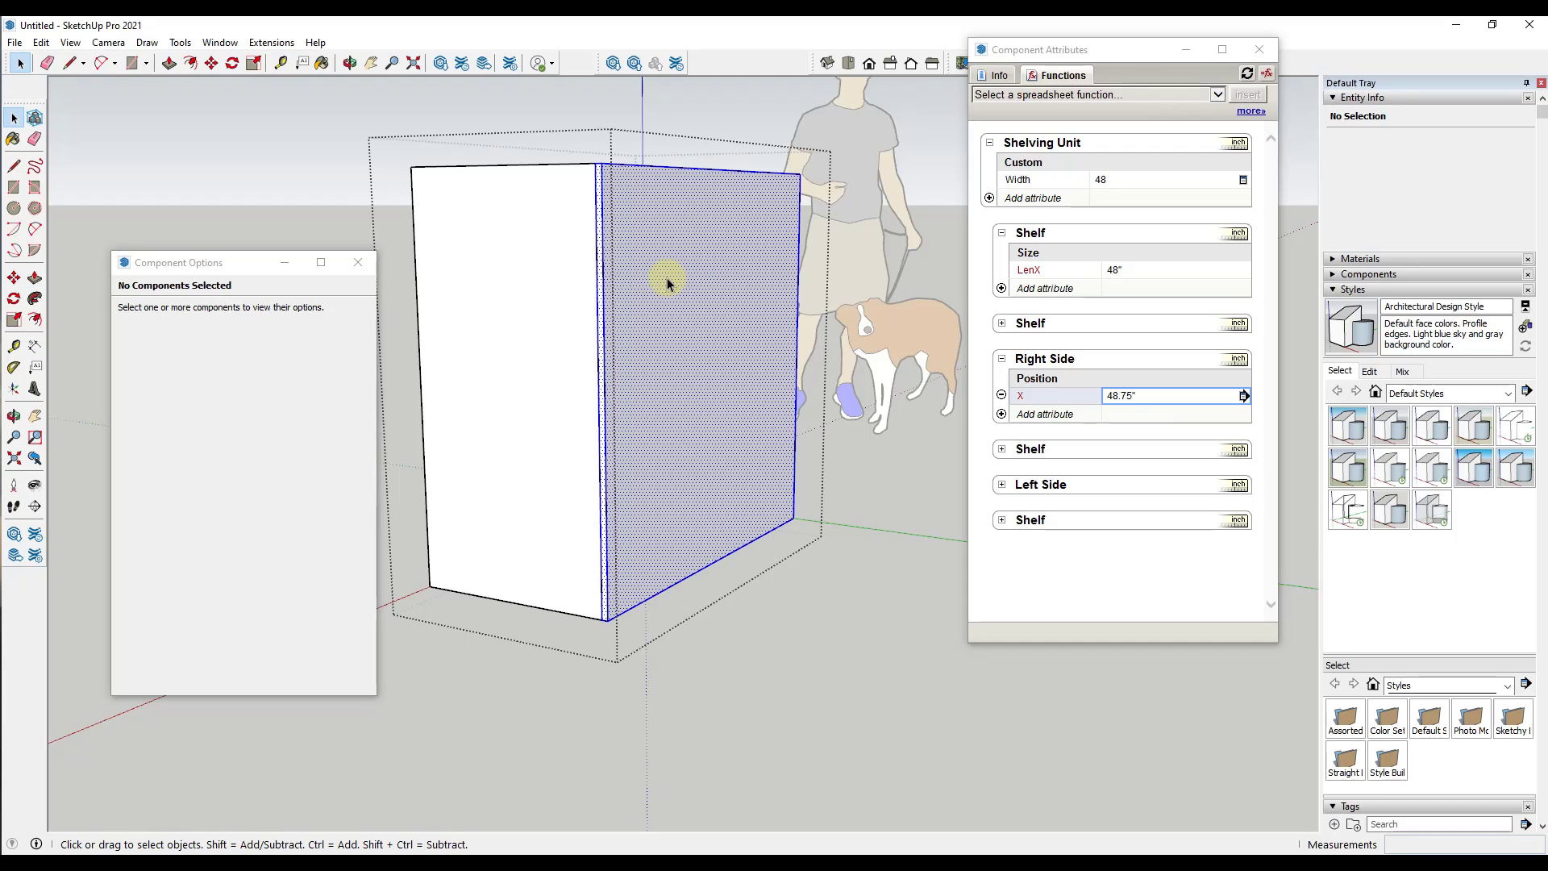
right_click(666, 277)
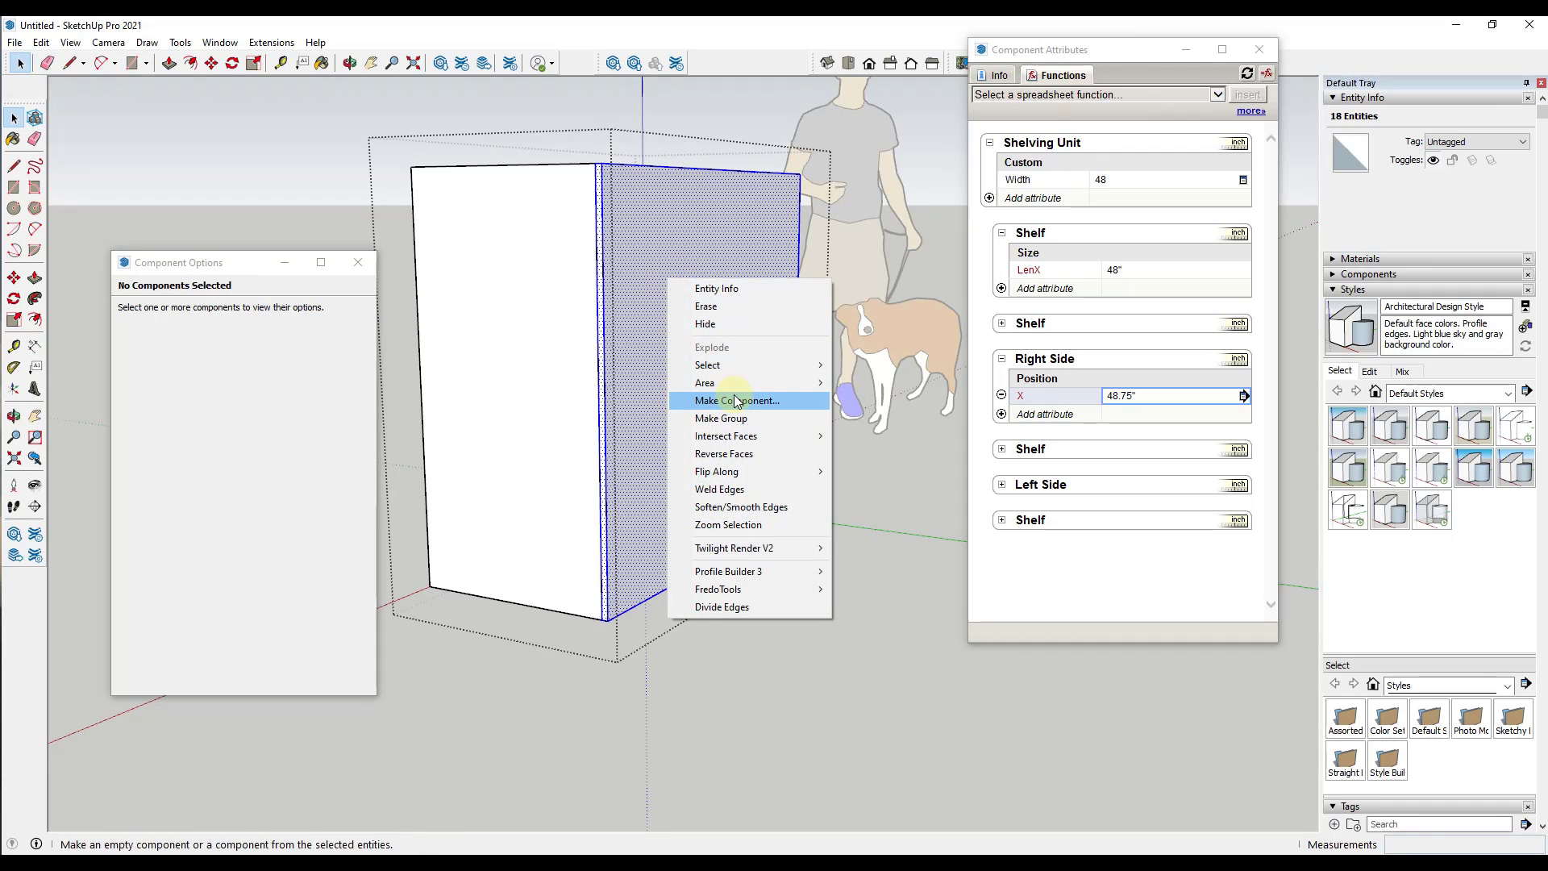
click(735, 401)
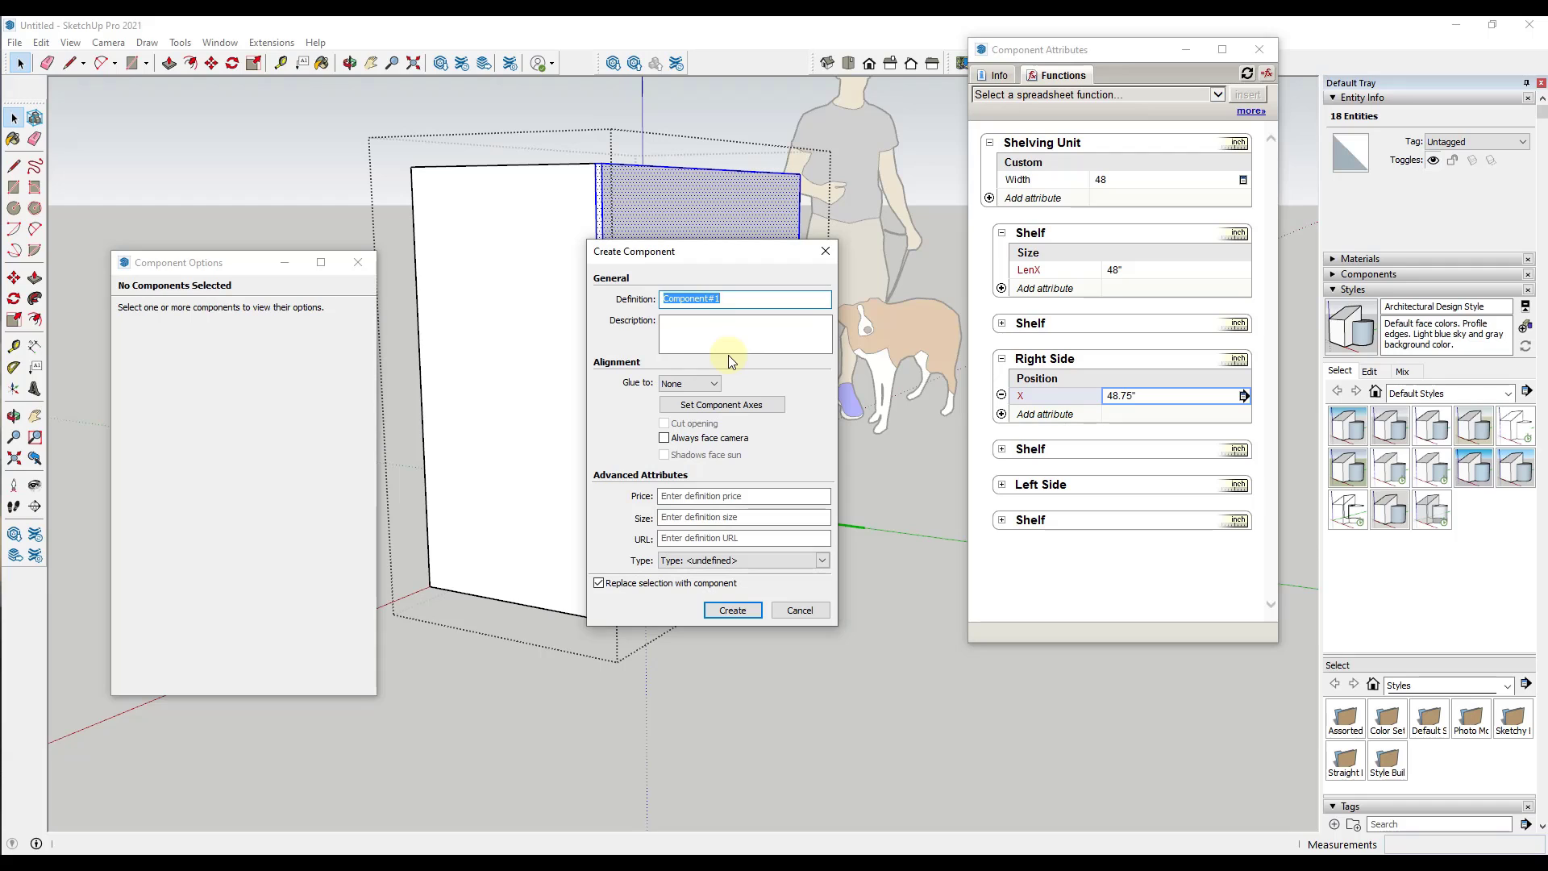
text(Back)
click(732, 609)
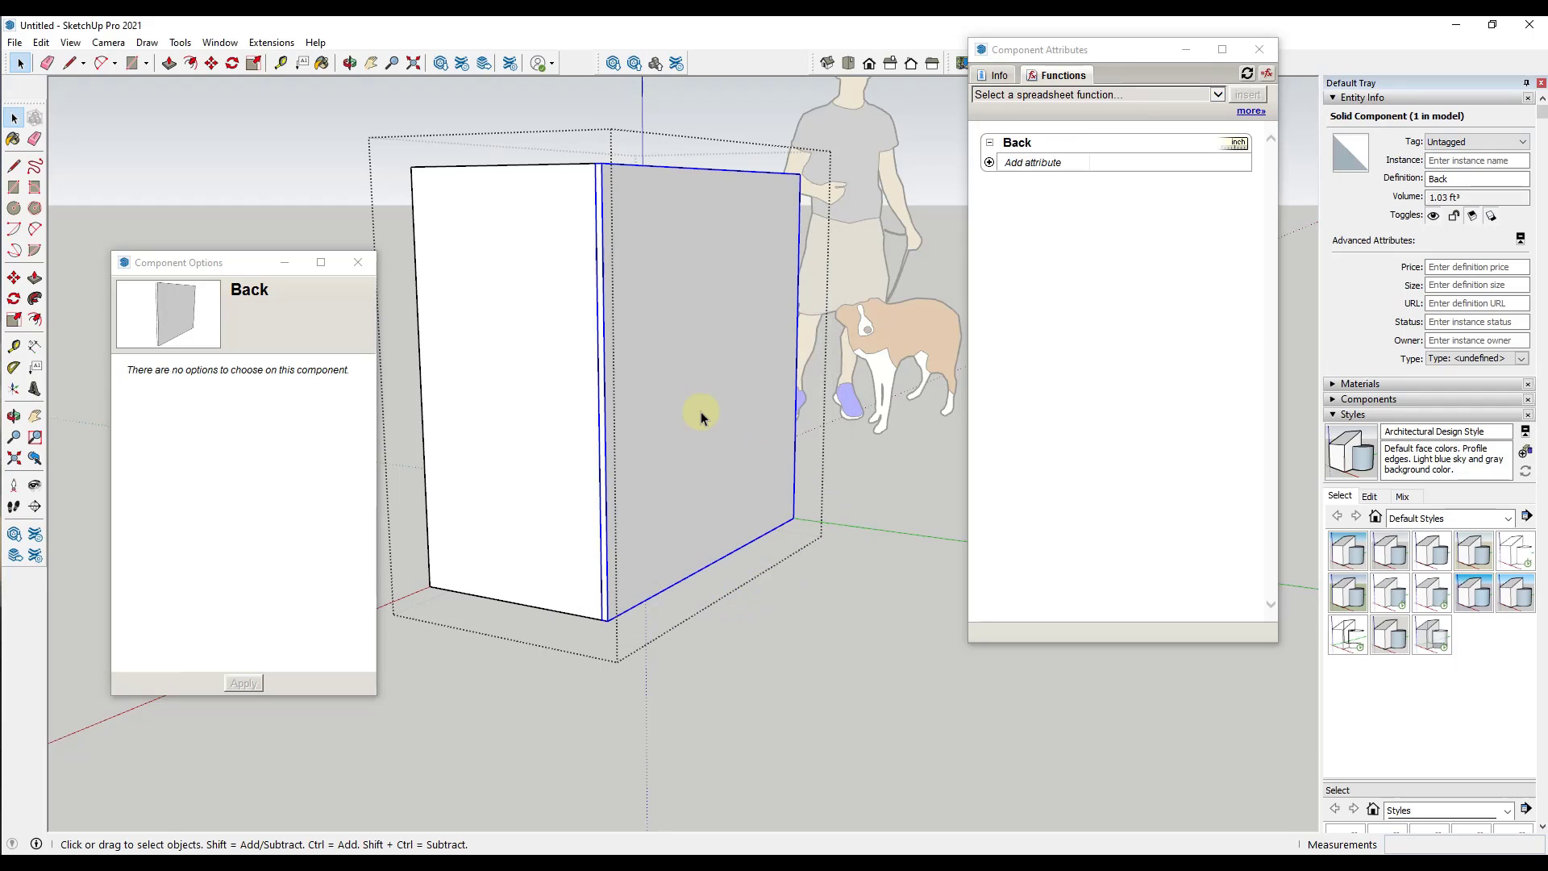
click(675, 548)
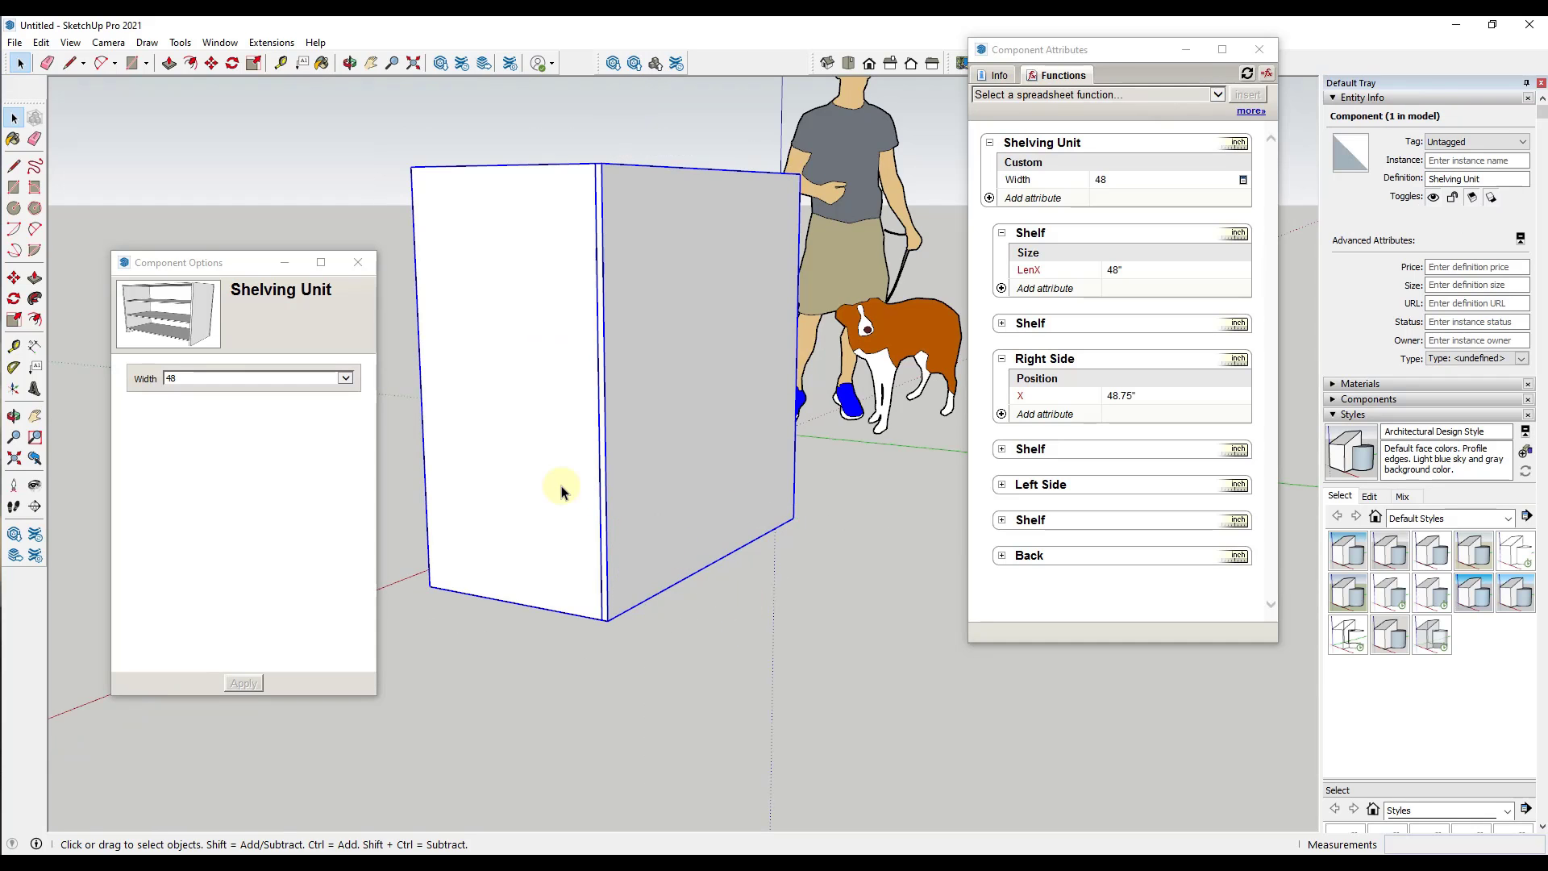
- Test how the new Back panel responds by applying a Width of 36 and then 24 to the Shelving Unit
middle_drag(560, 487, 841, 419)
middle_drag(641, 448, 729, 480)
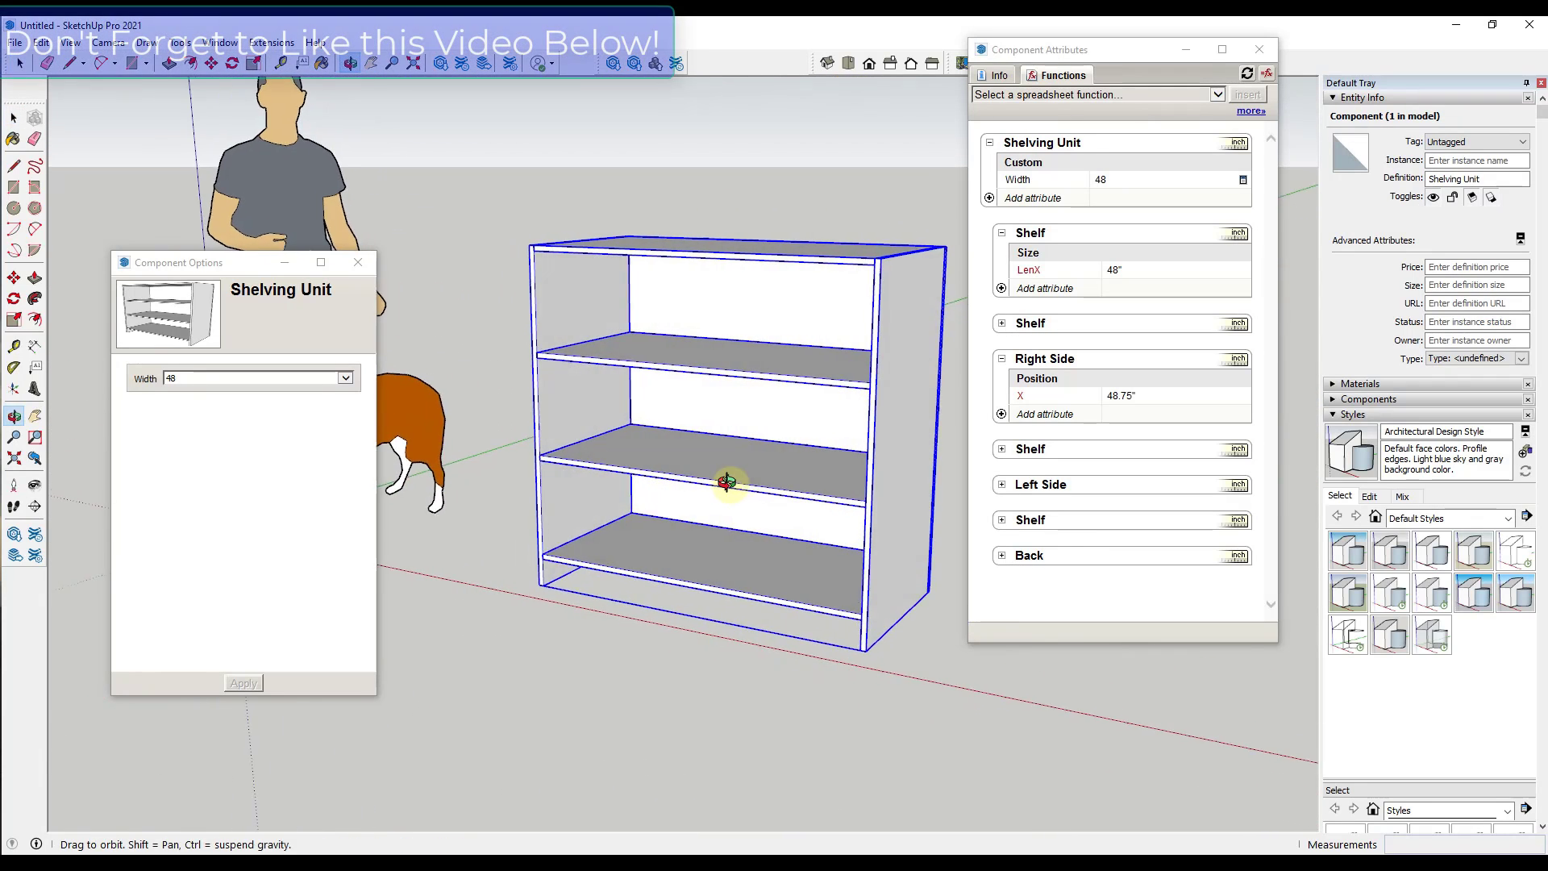
click(211, 379)
click(185, 368)
click(245, 683)
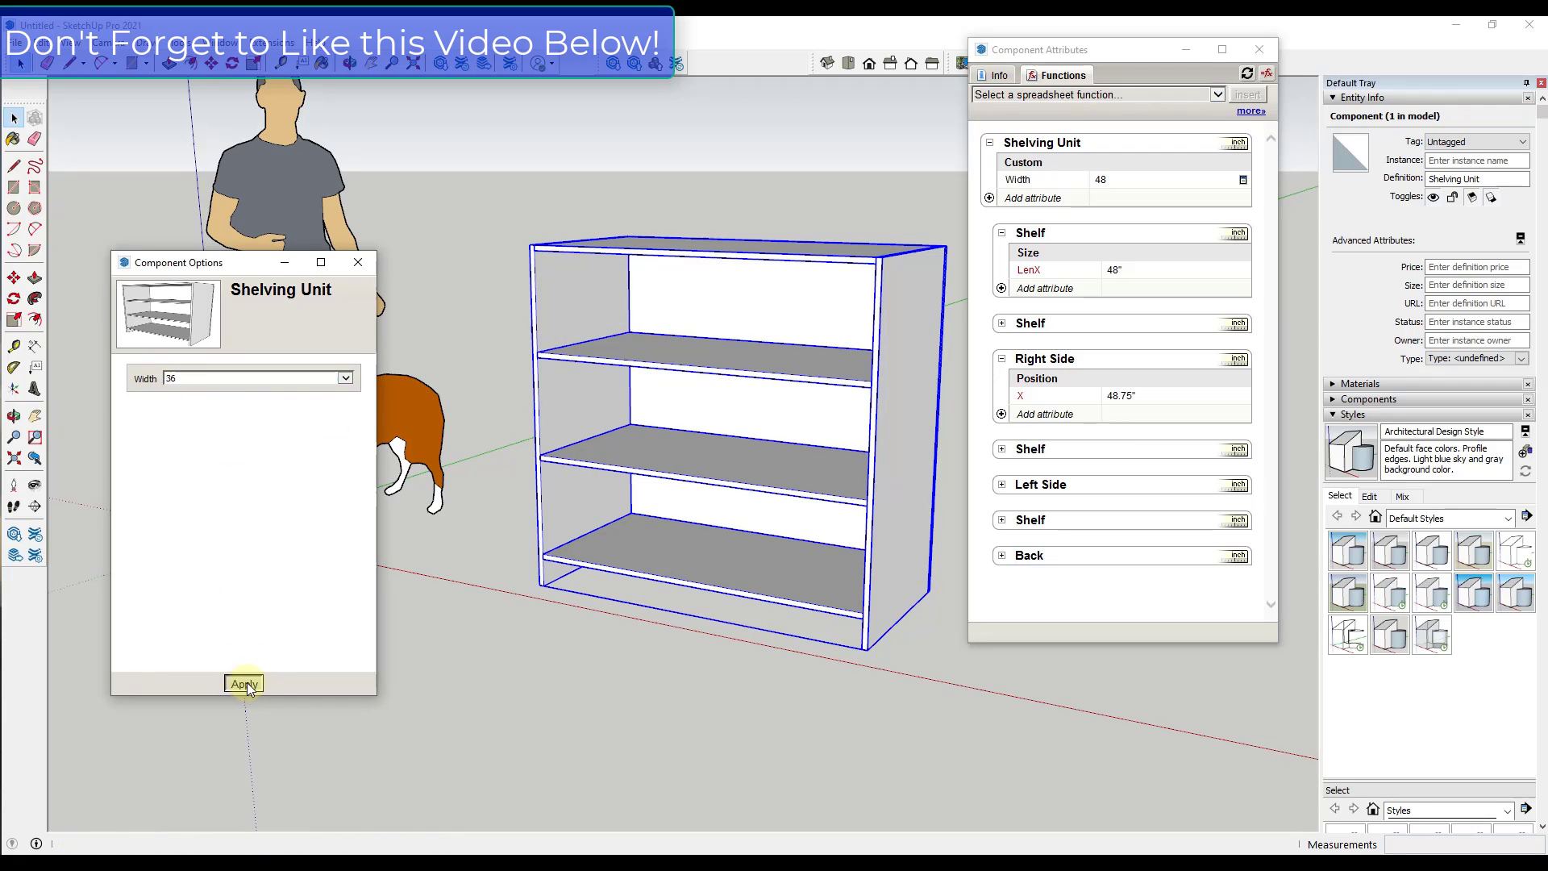
click(189, 382)
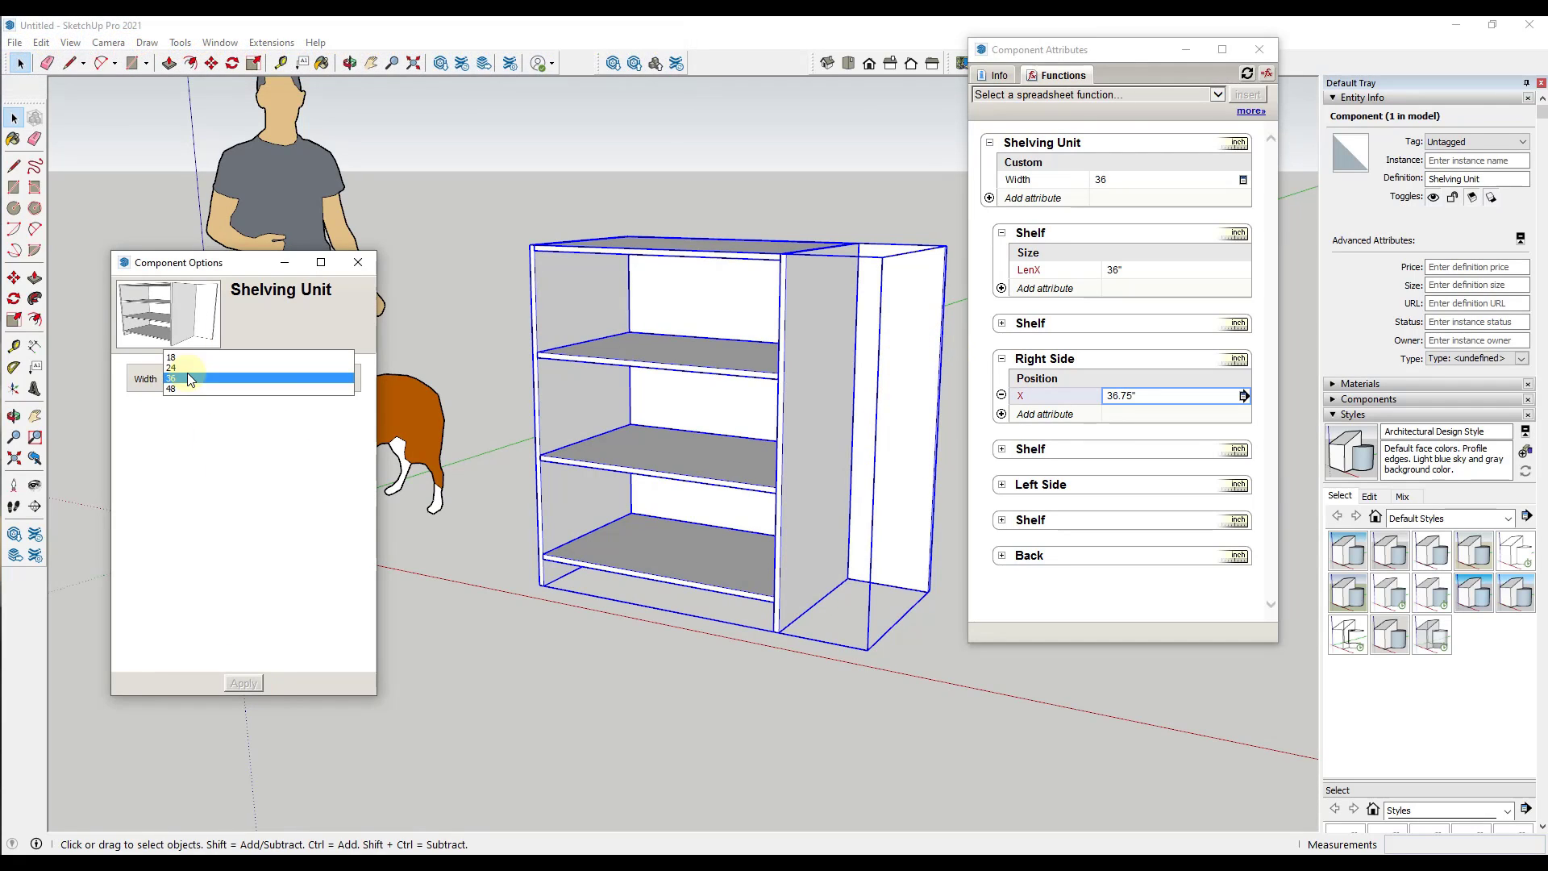
click(180, 366)
click(242, 683)
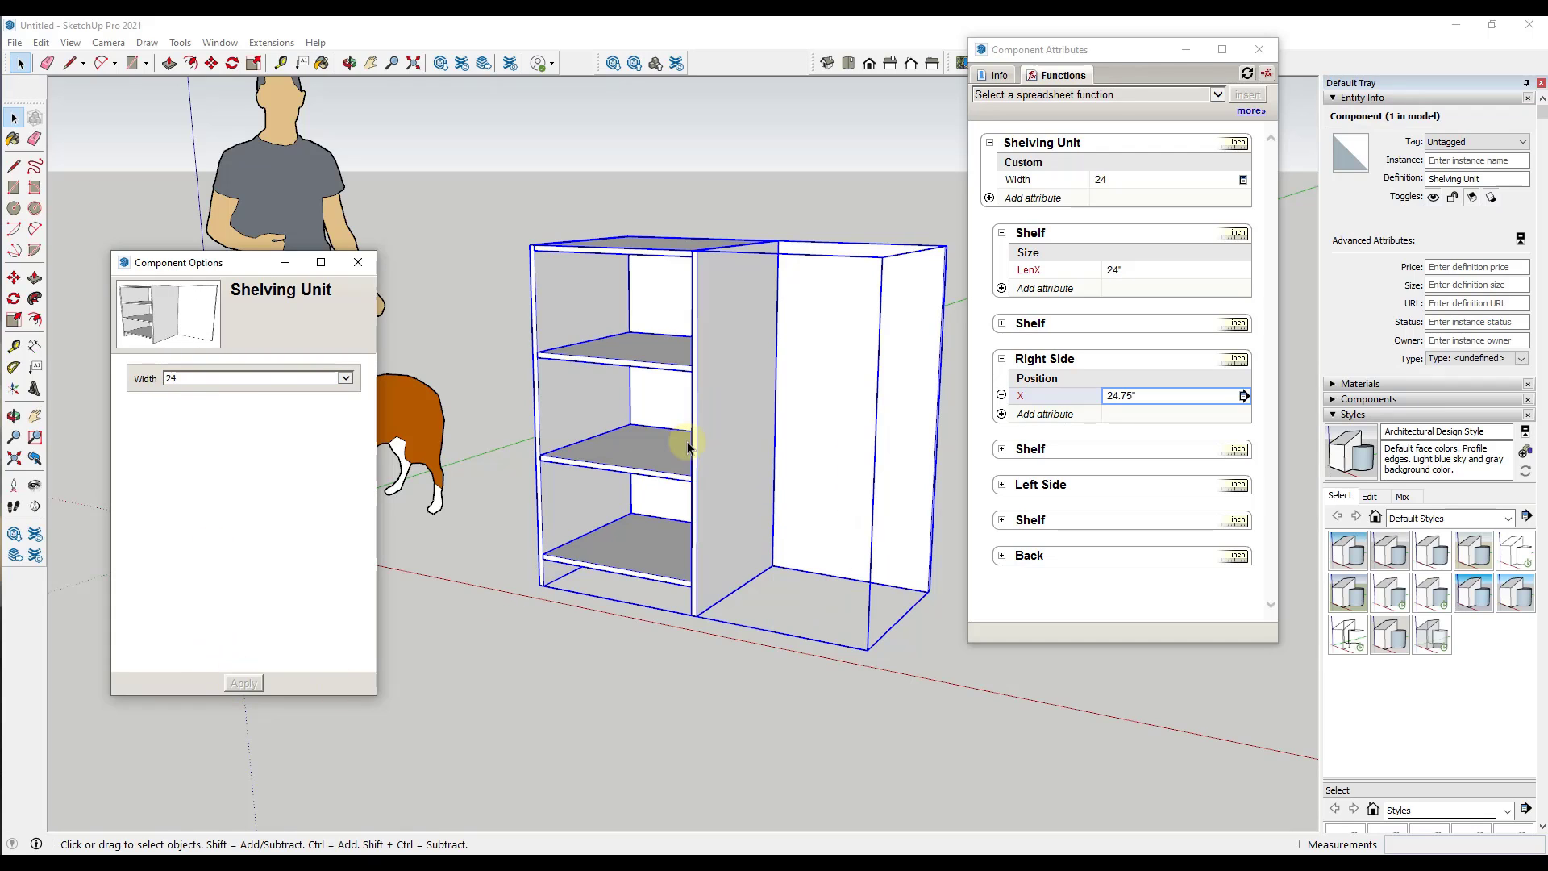
- Add a LenX size attribute to the Back component and set it equal to the Shelving Unit's Width
click(1001, 555)
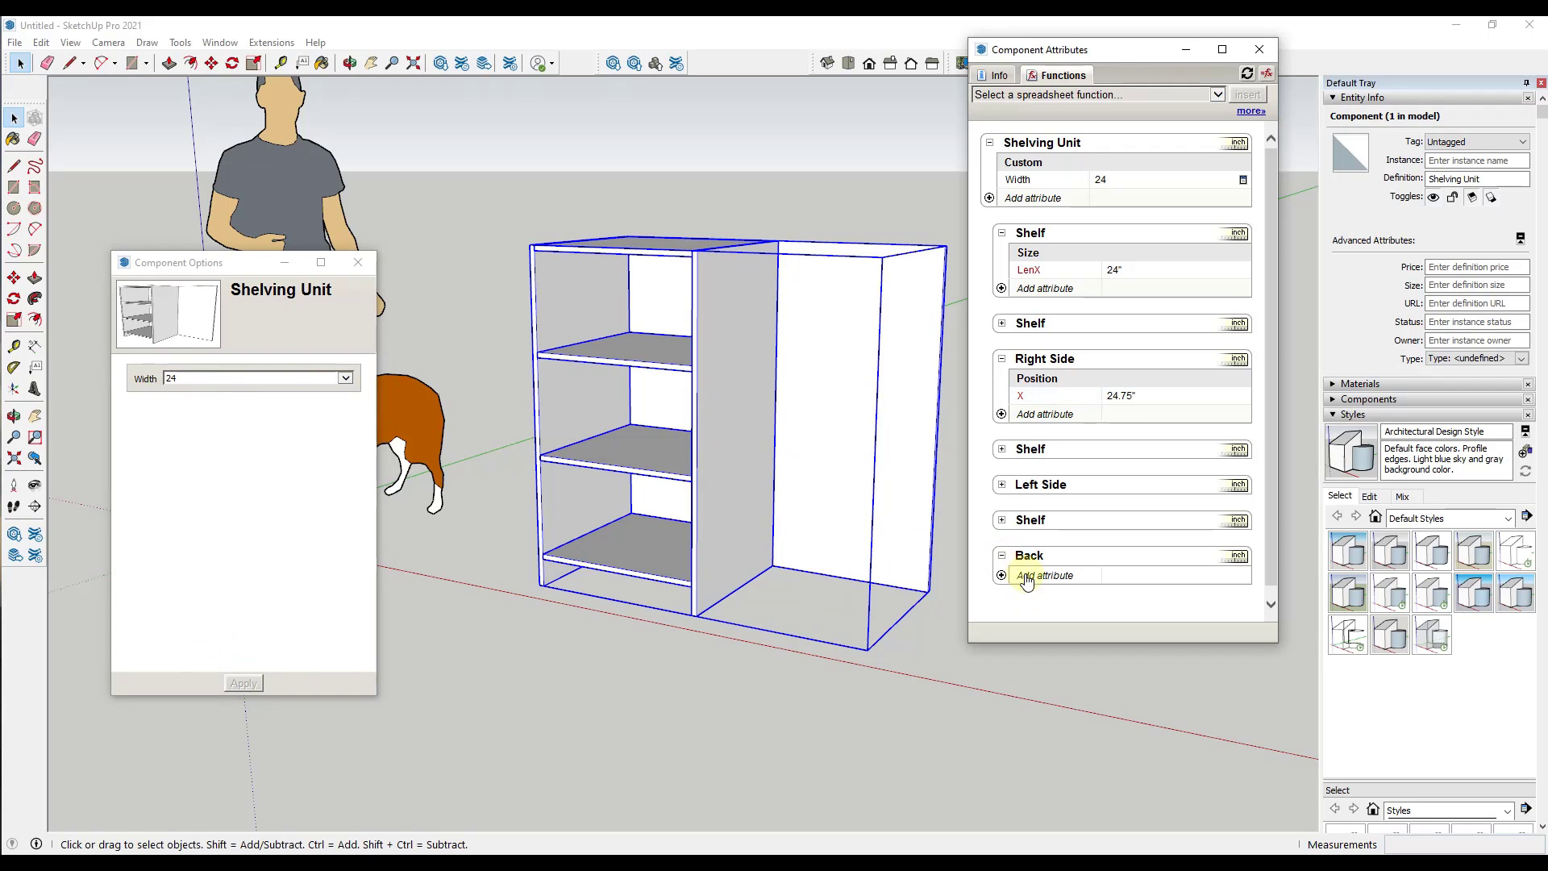
click(1031, 579)
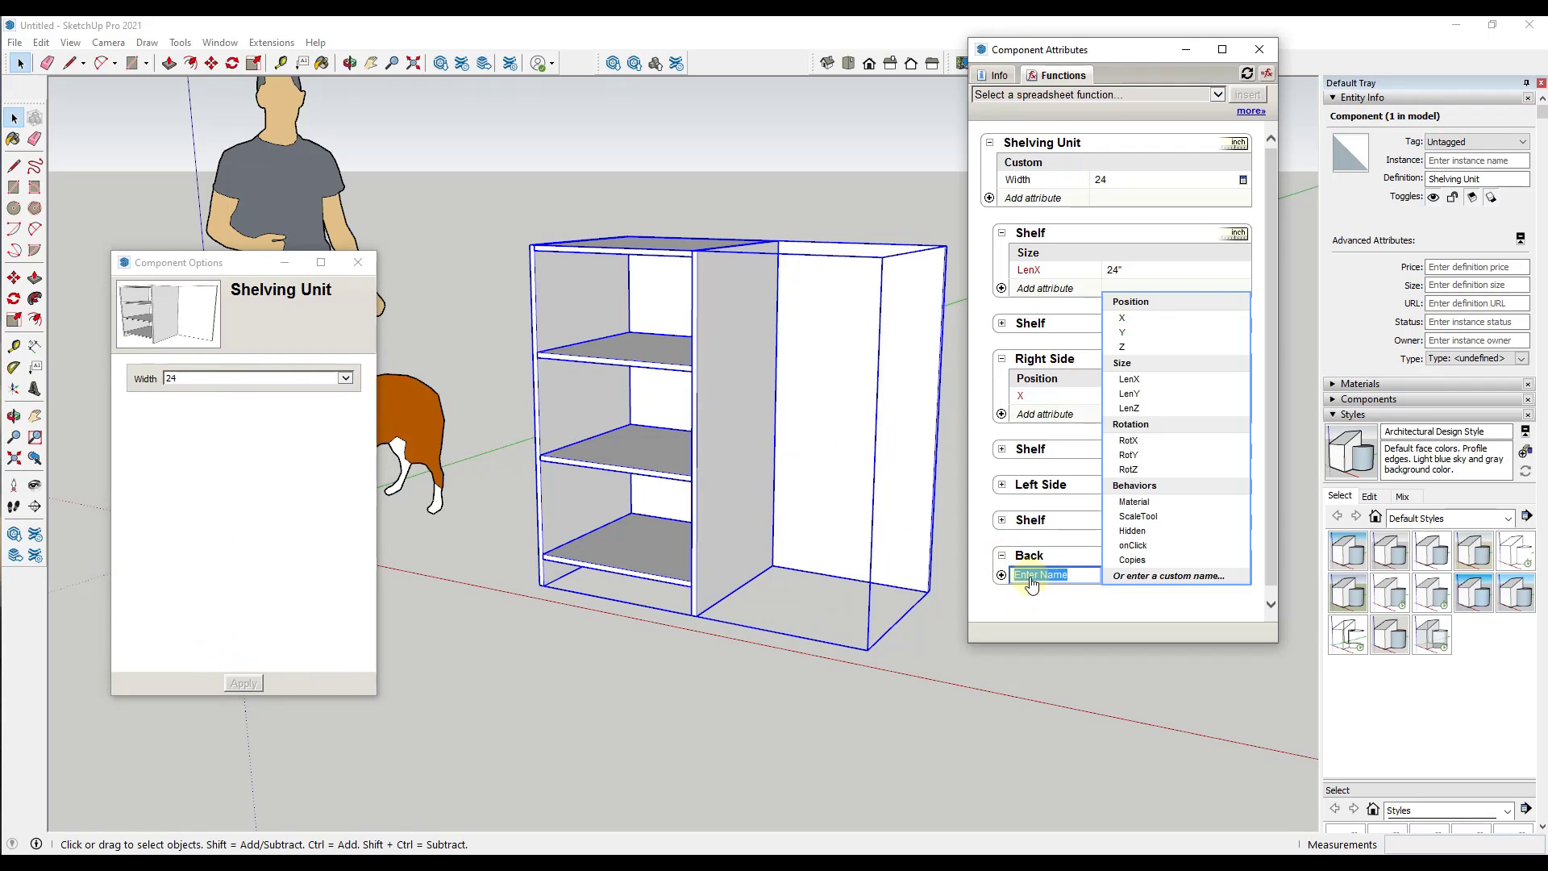
click(1133, 384)
click(1132, 594)
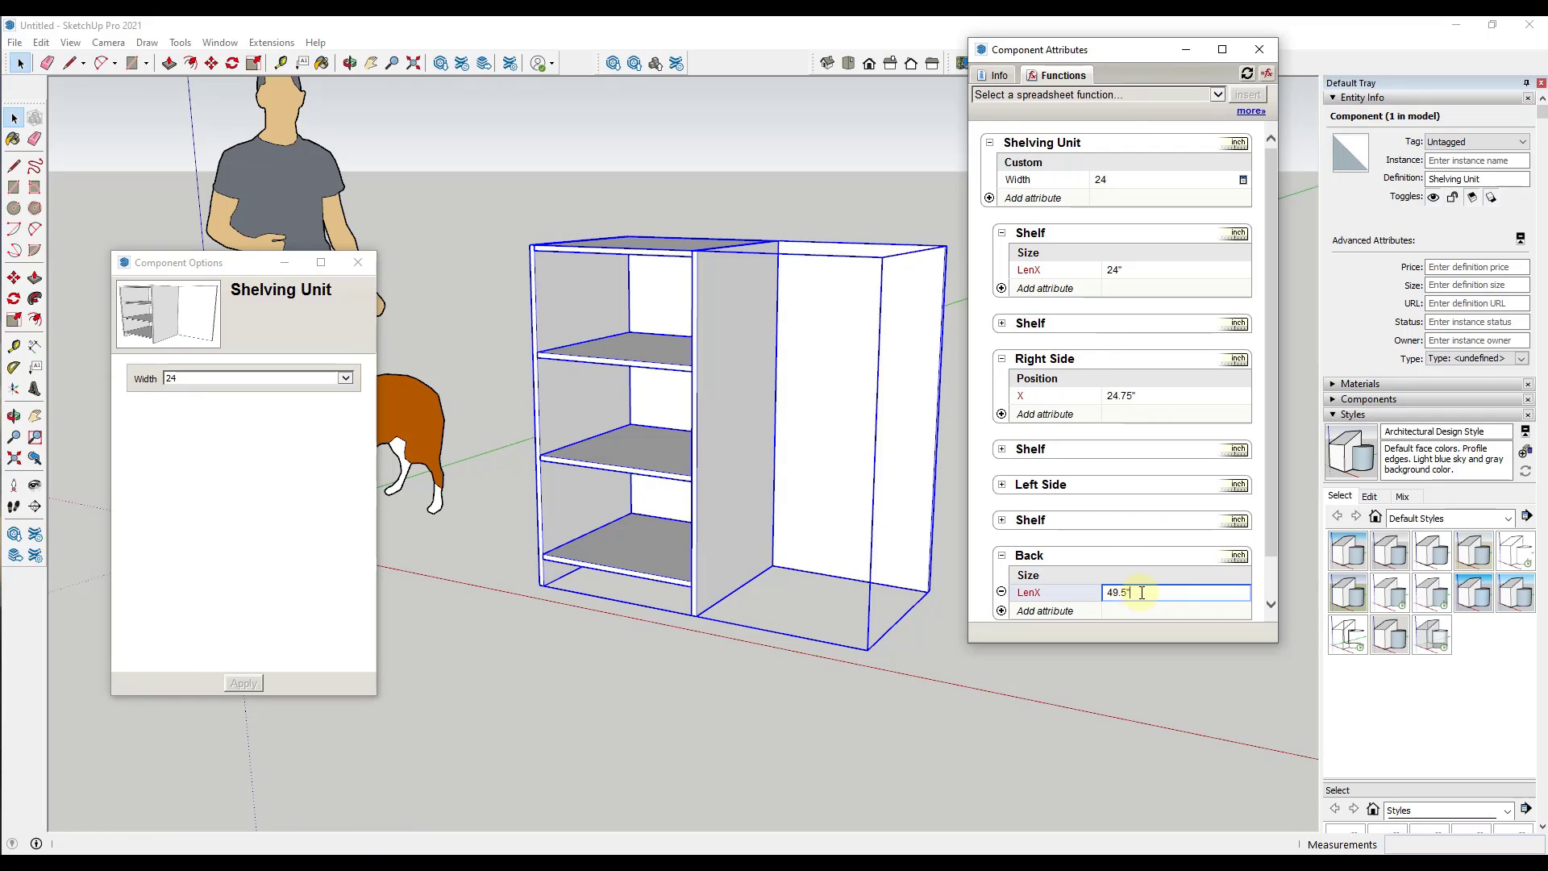
text(=)
click(1112, 182)
key(Return)
- Test the back panel's resizing by applying a Width of 36 and then 48 to the Shelving Unit
key(o)
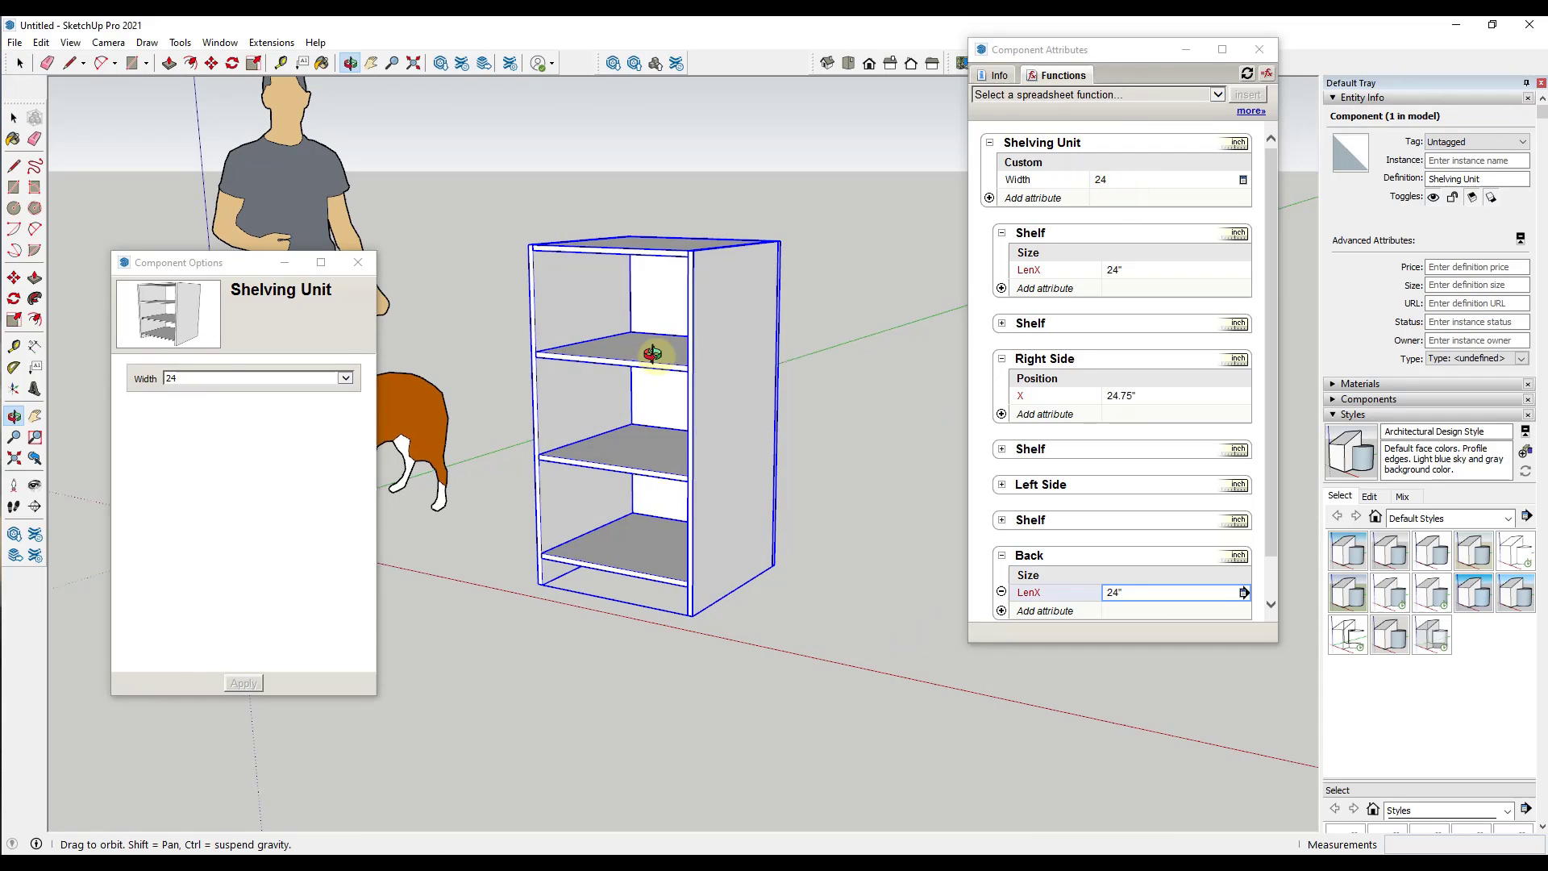
drag(653, 353, 259, 373)
key(space)
click(249, 379)
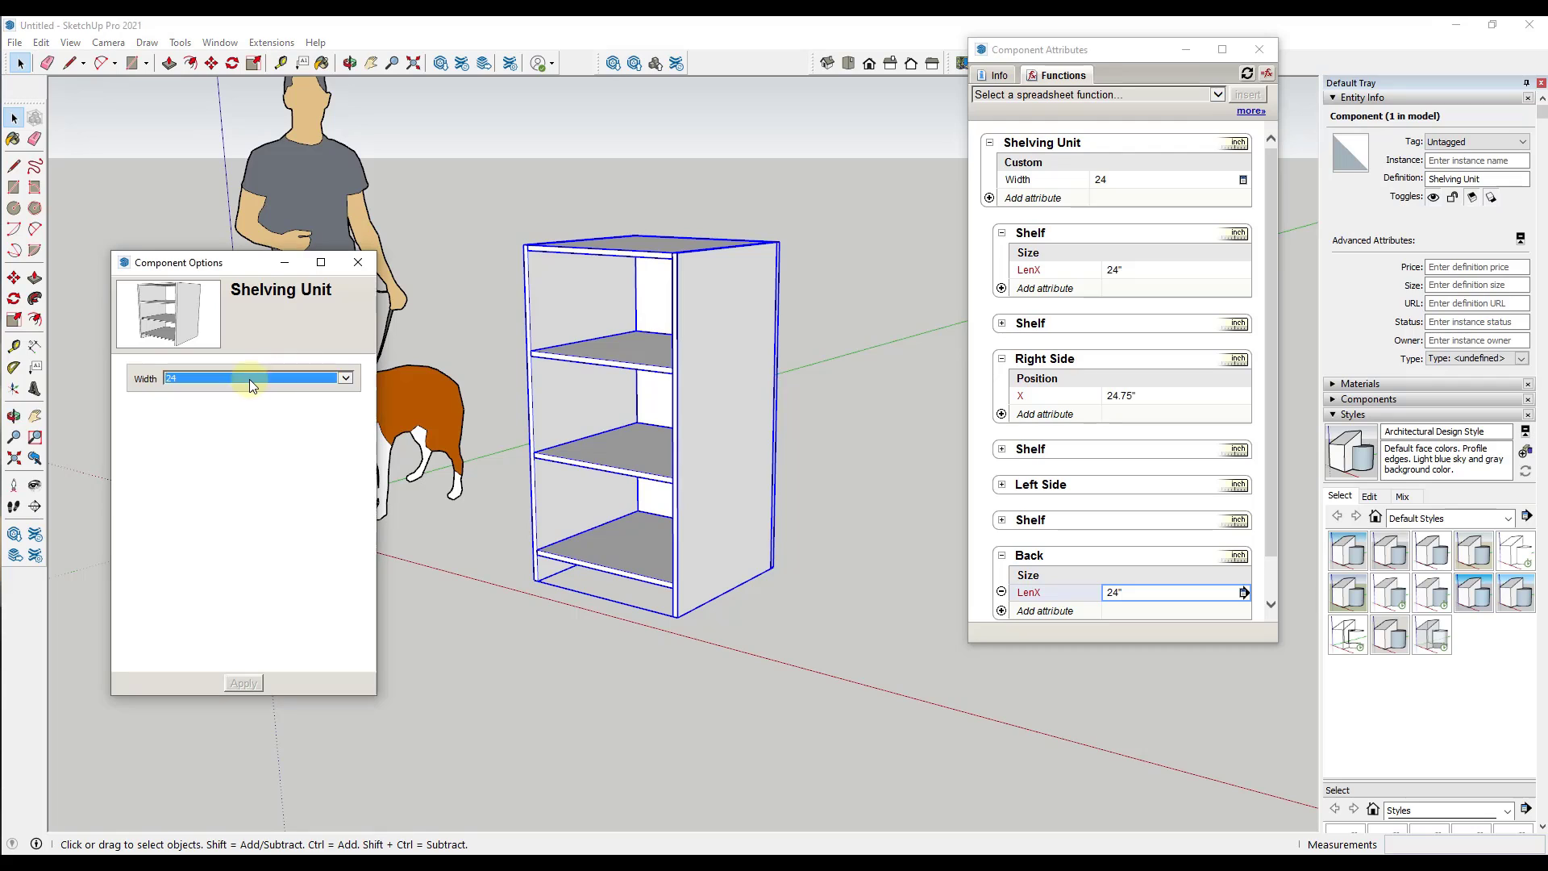
text(36)
click(244, 683)
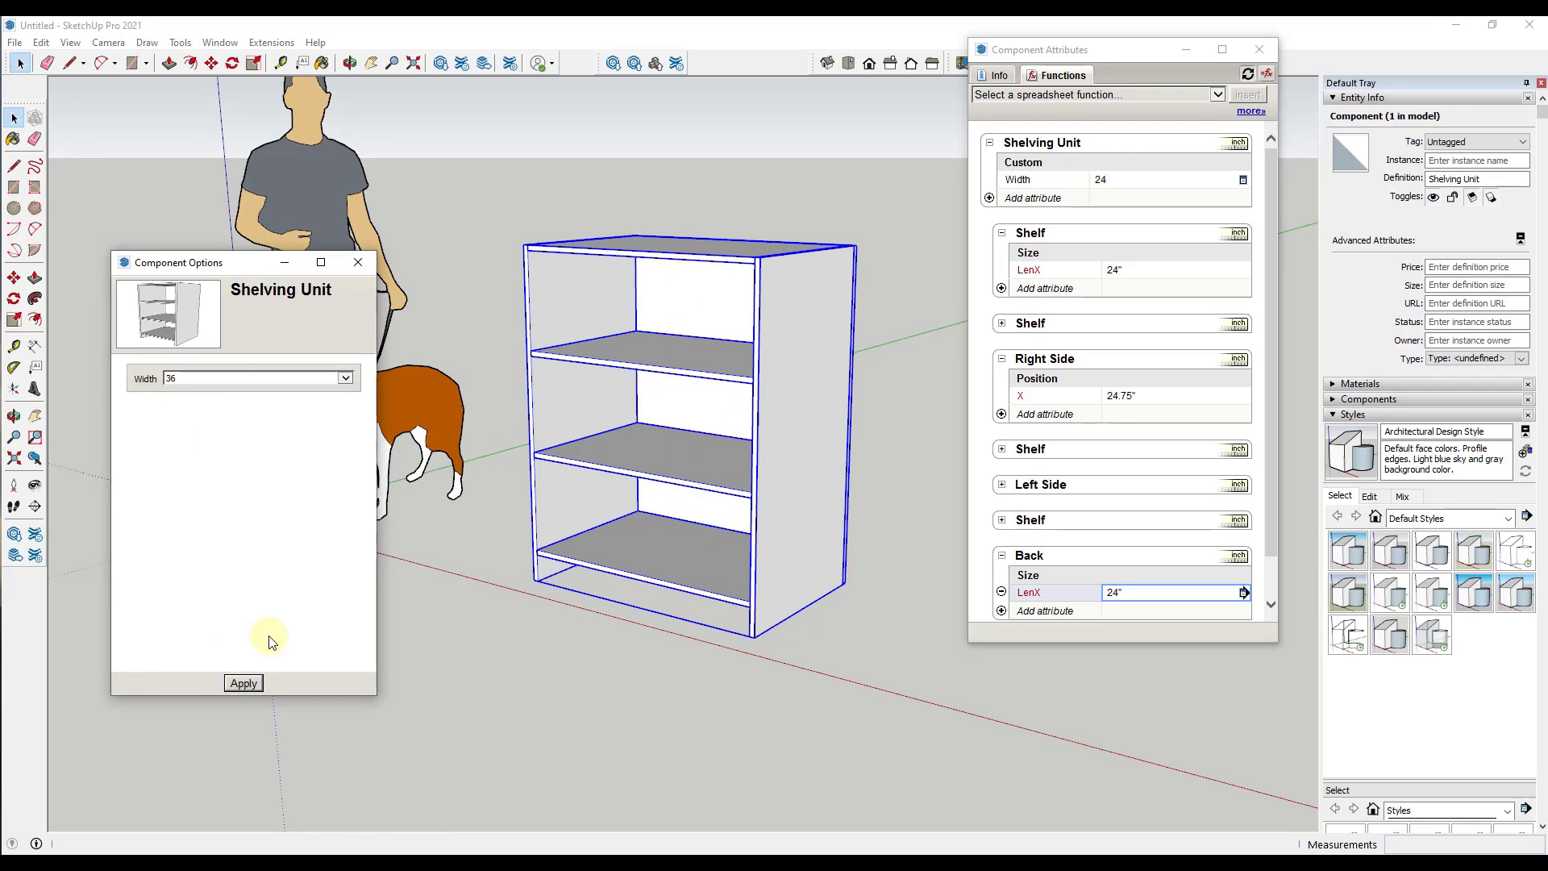
click(188, 380)
click(181, 391)
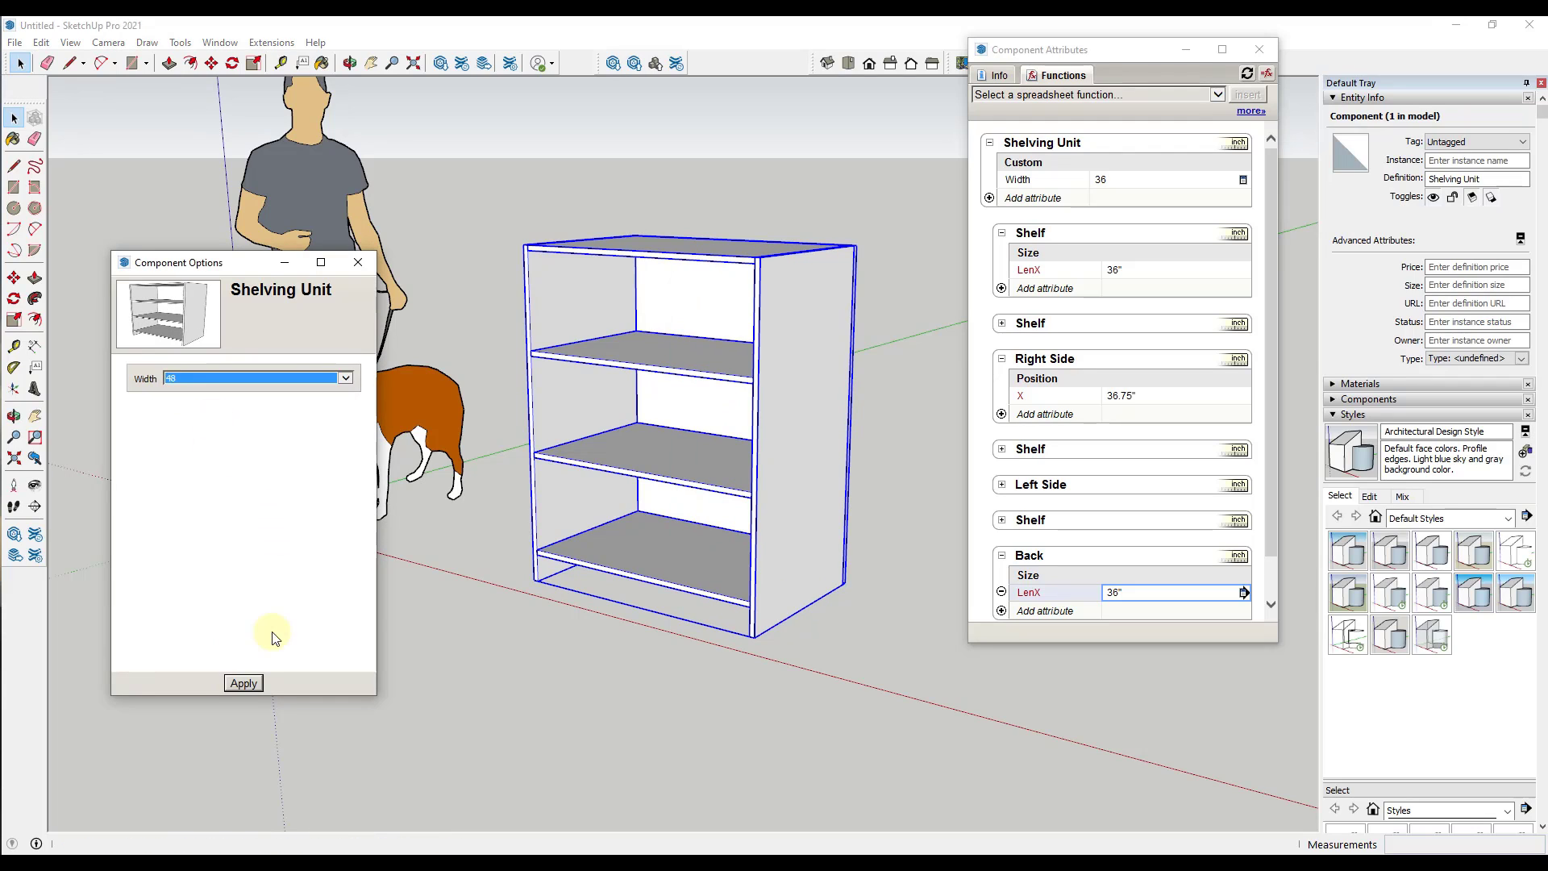
click(237, 684)
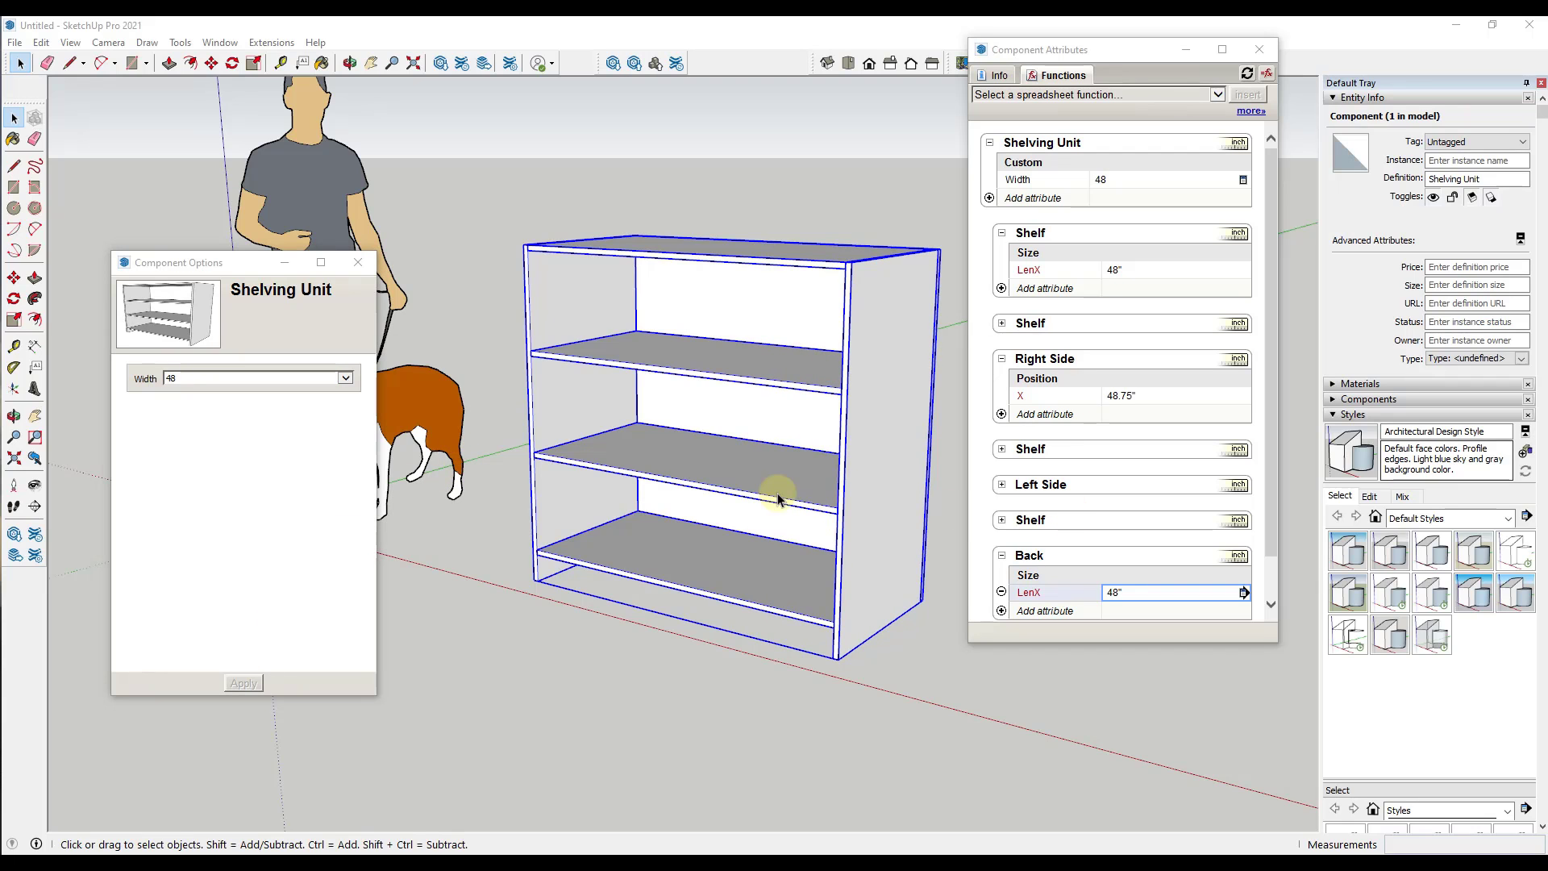
middle_drag(719, 508, 820, 331)
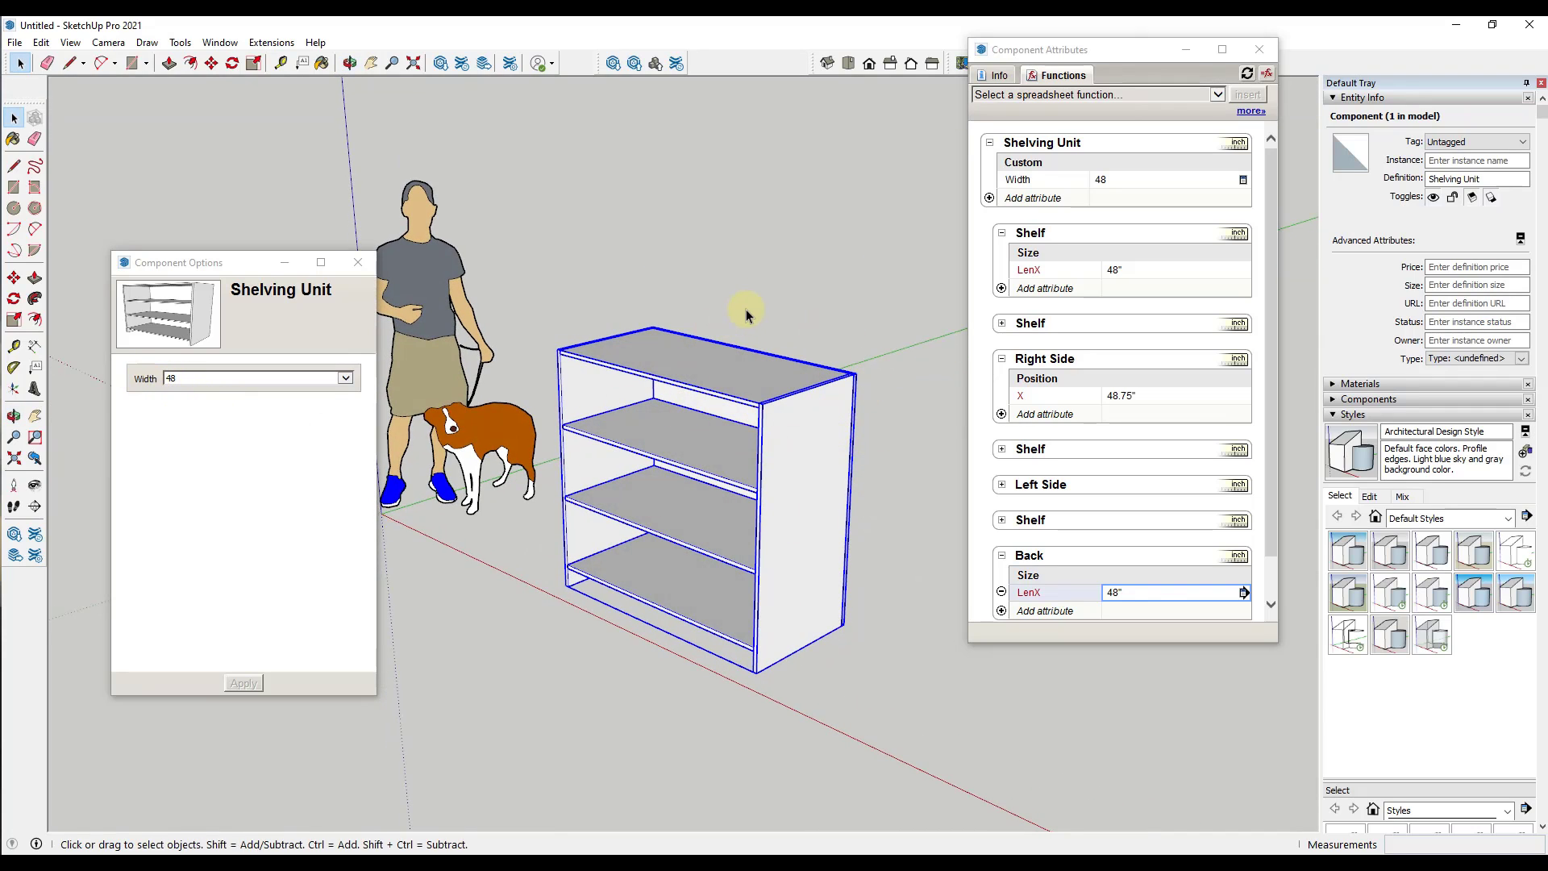
- Add a custom Depth attribute to the Shelving Unit and set its display rule to "Users can select from a list"
click(1035, 199)
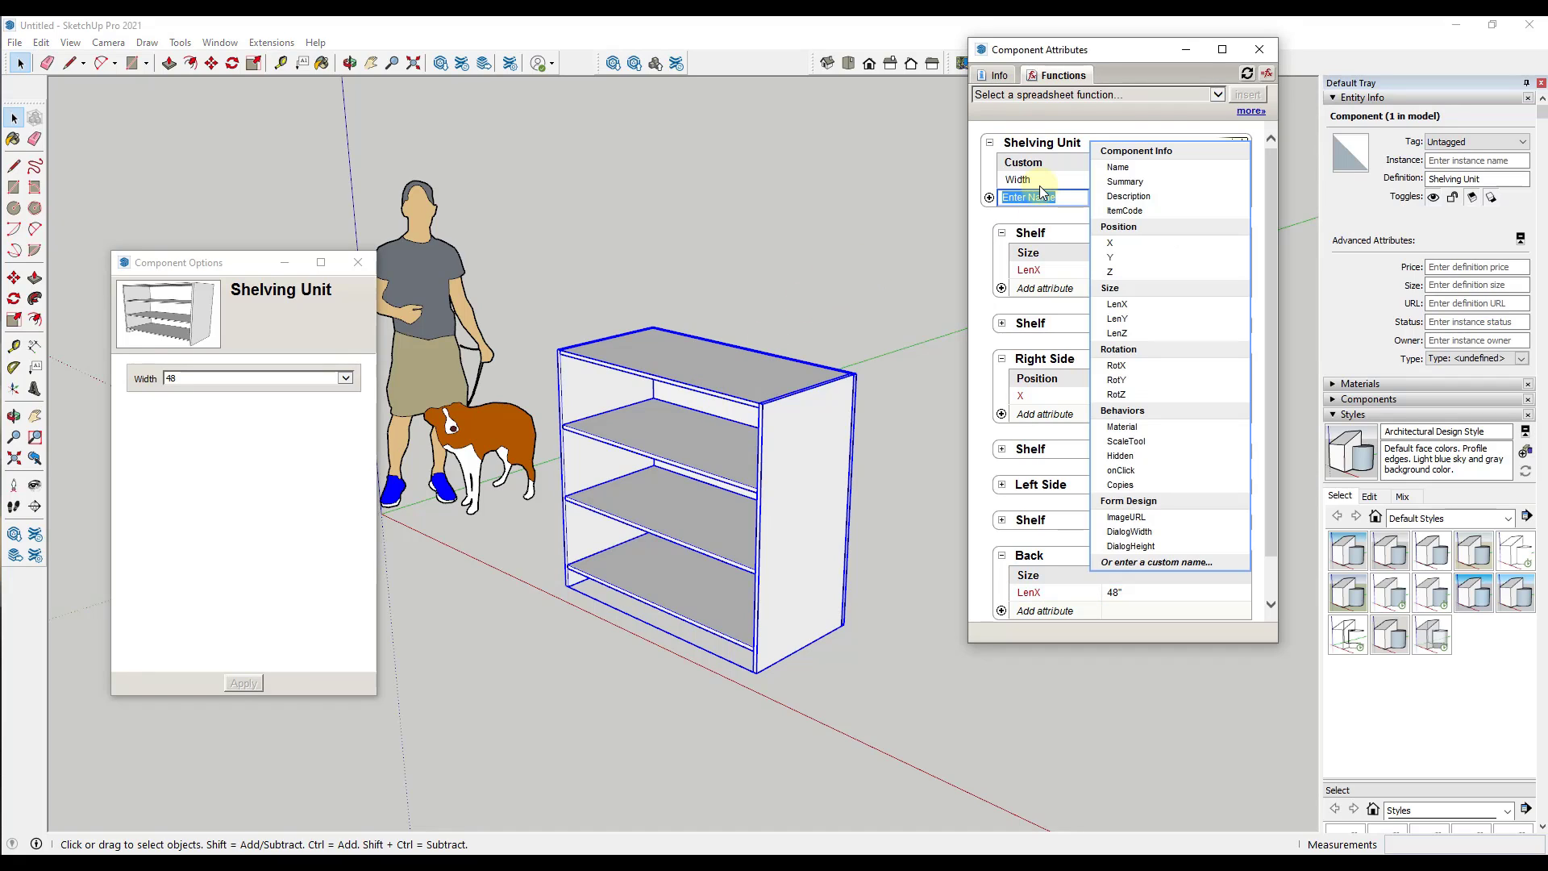
text(Depth)
key(Return)
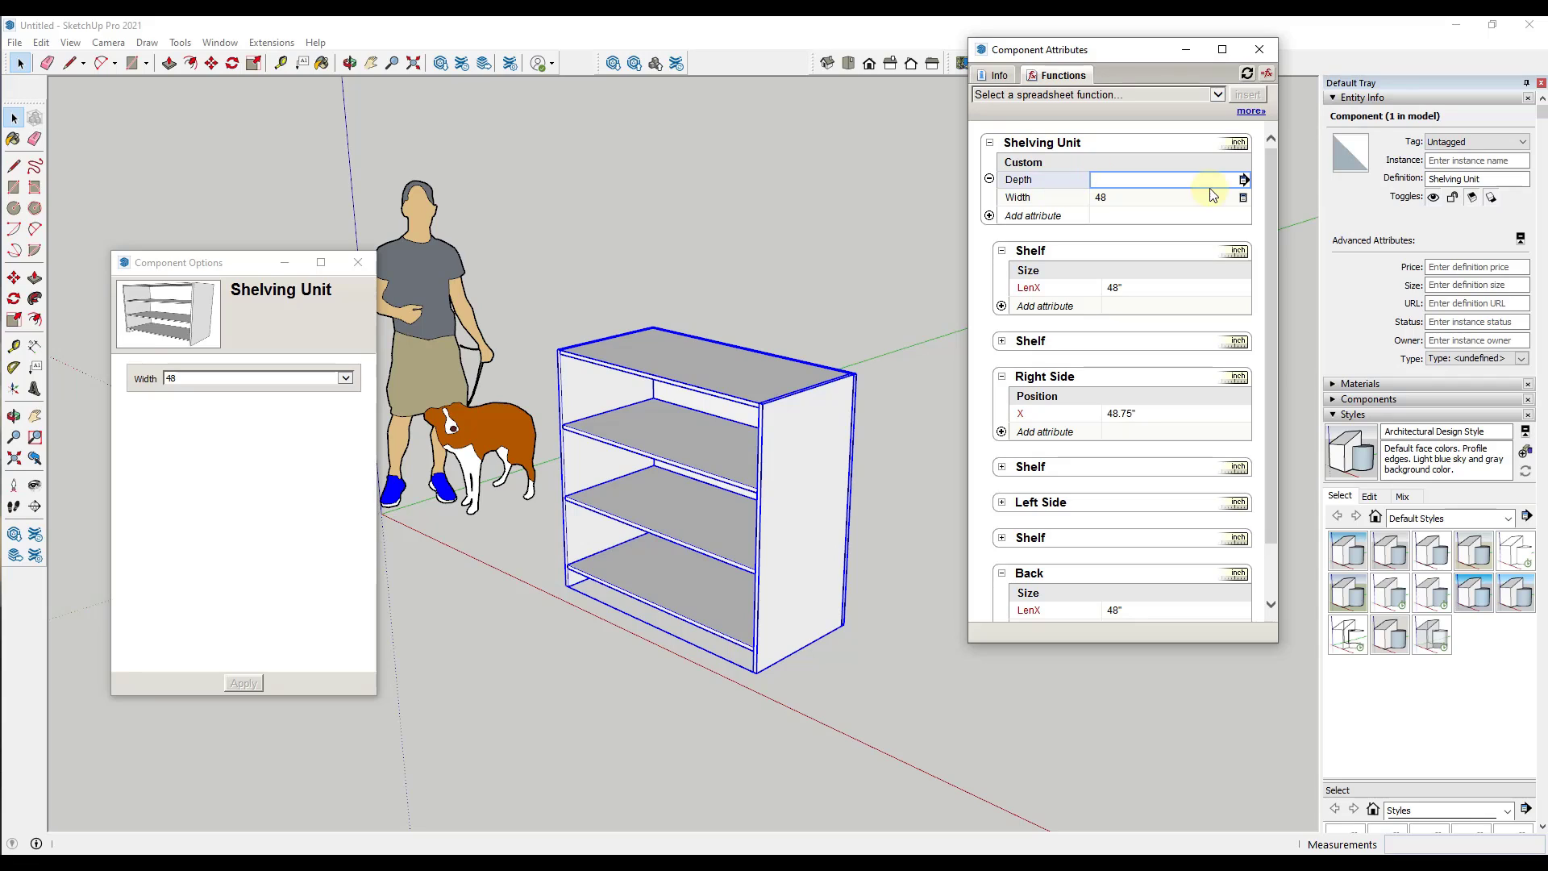
click(1243, 181)
click(1201, 170)
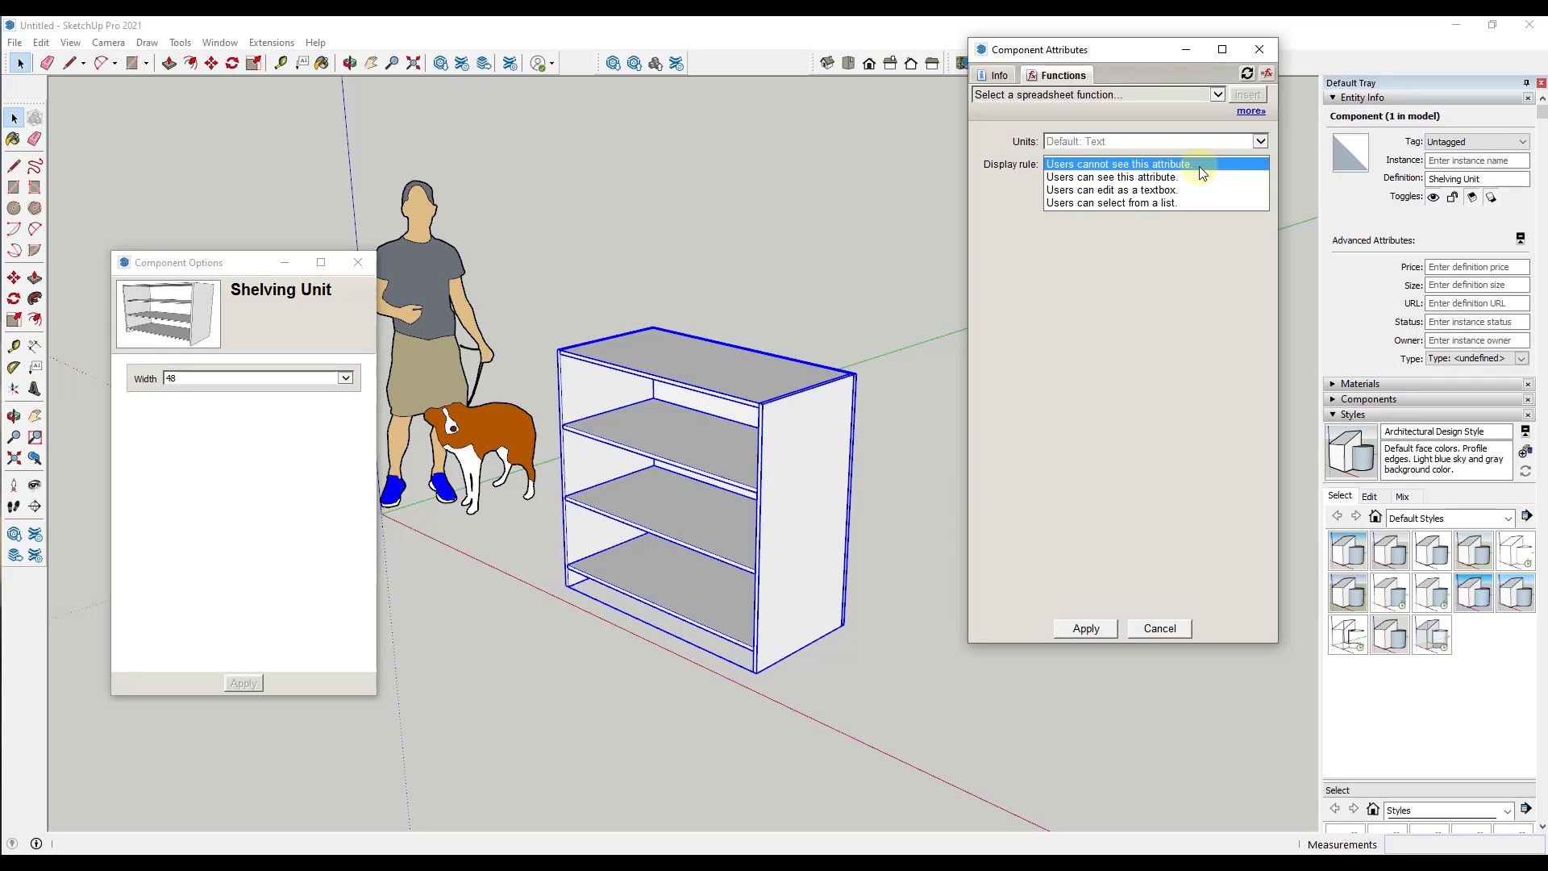
click(1163, 204)
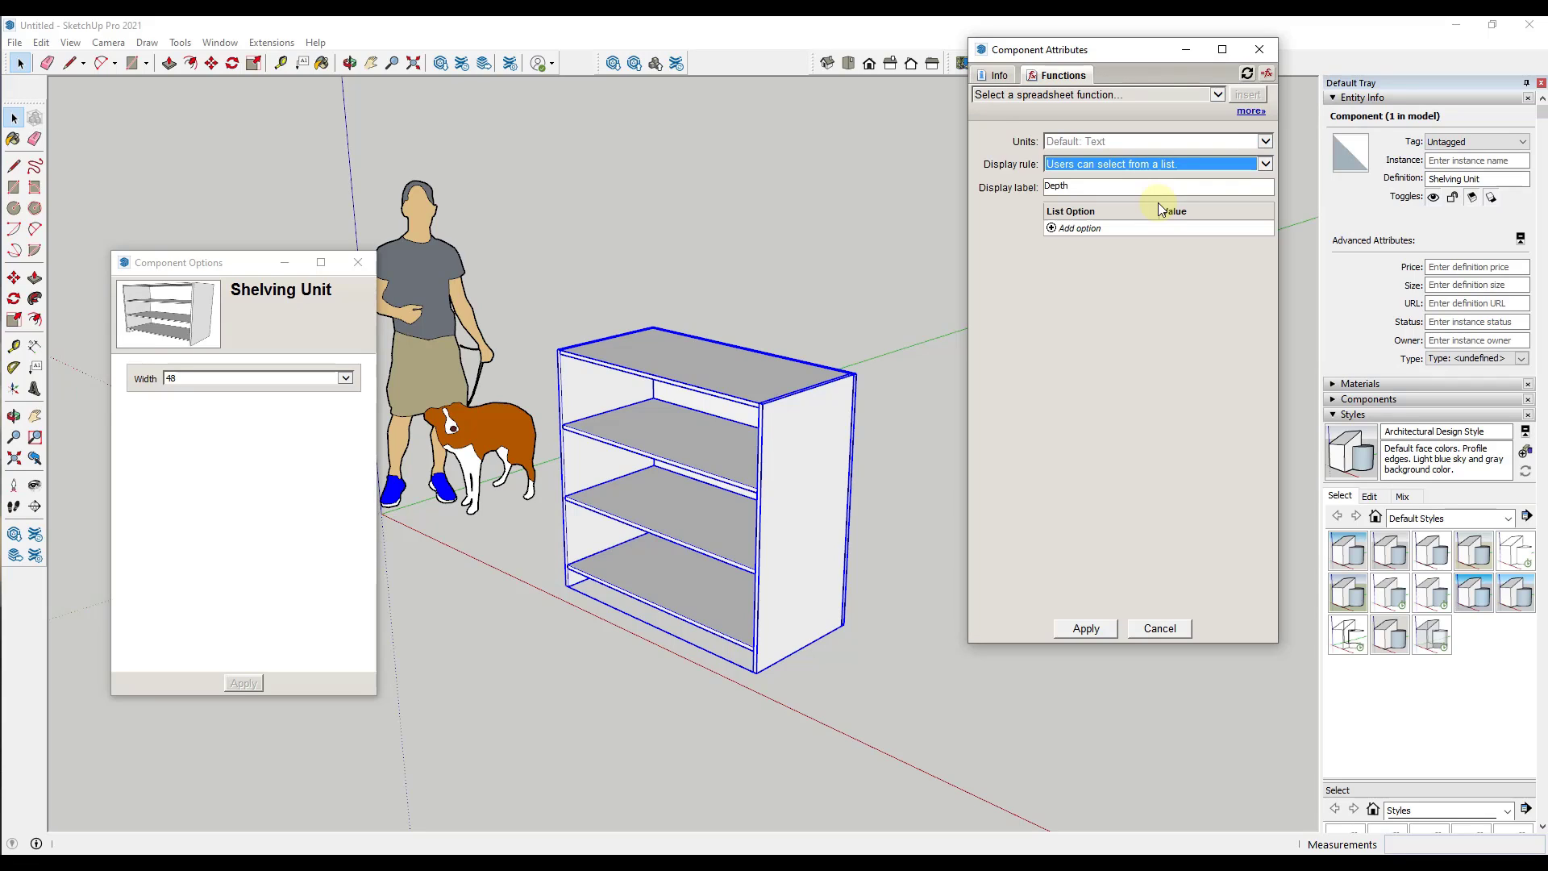
- Give the Depth attribute the list options 12, 18 and 24 with matching values, and apply them
click(1076, 228)
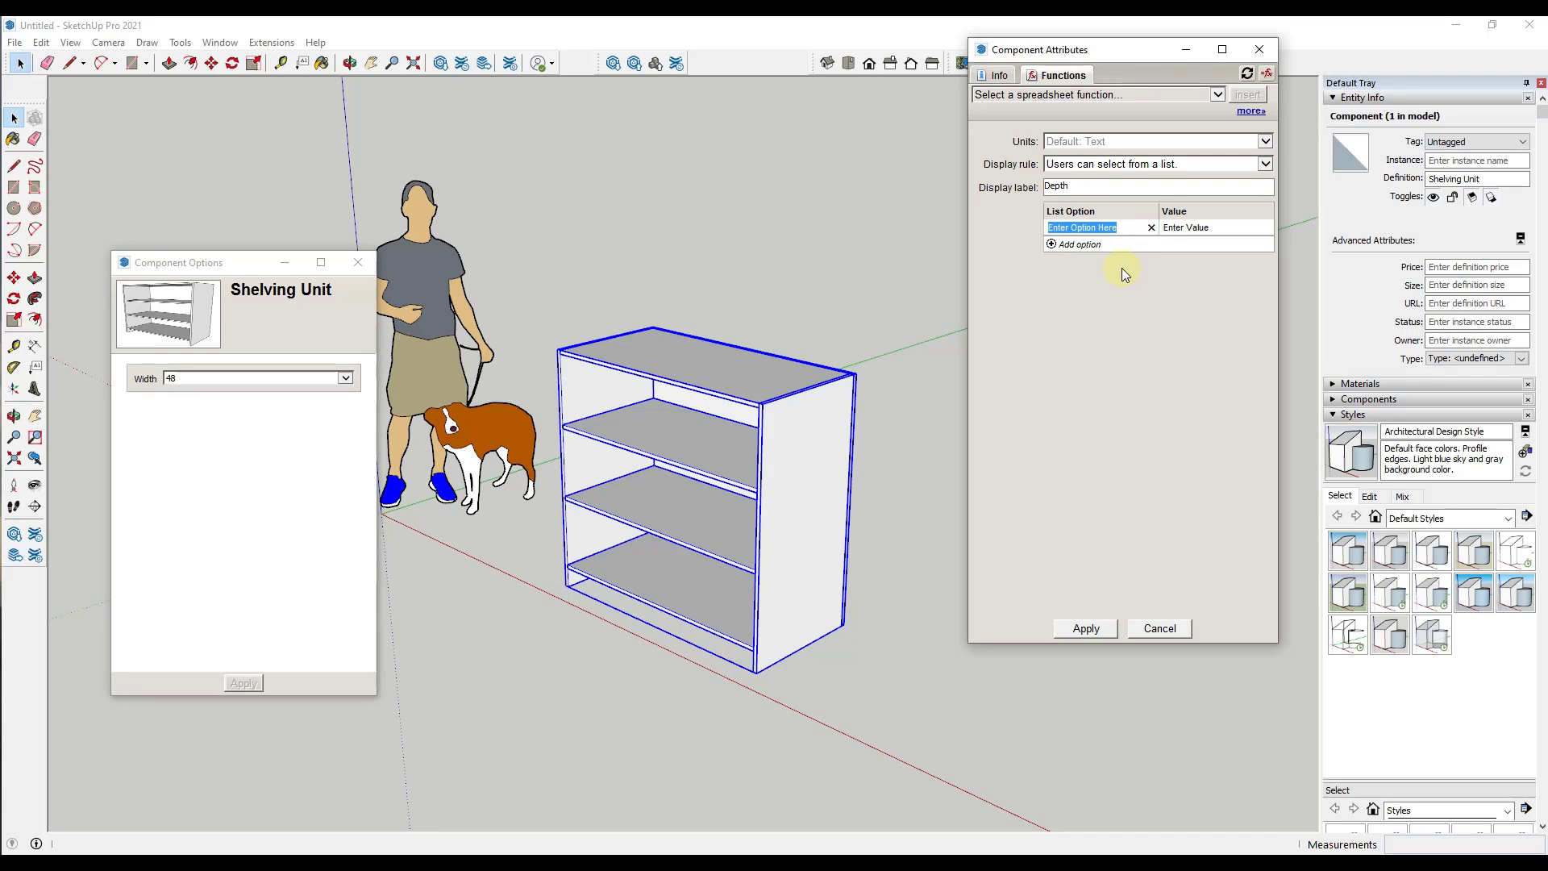
text(12)
key(Tab)
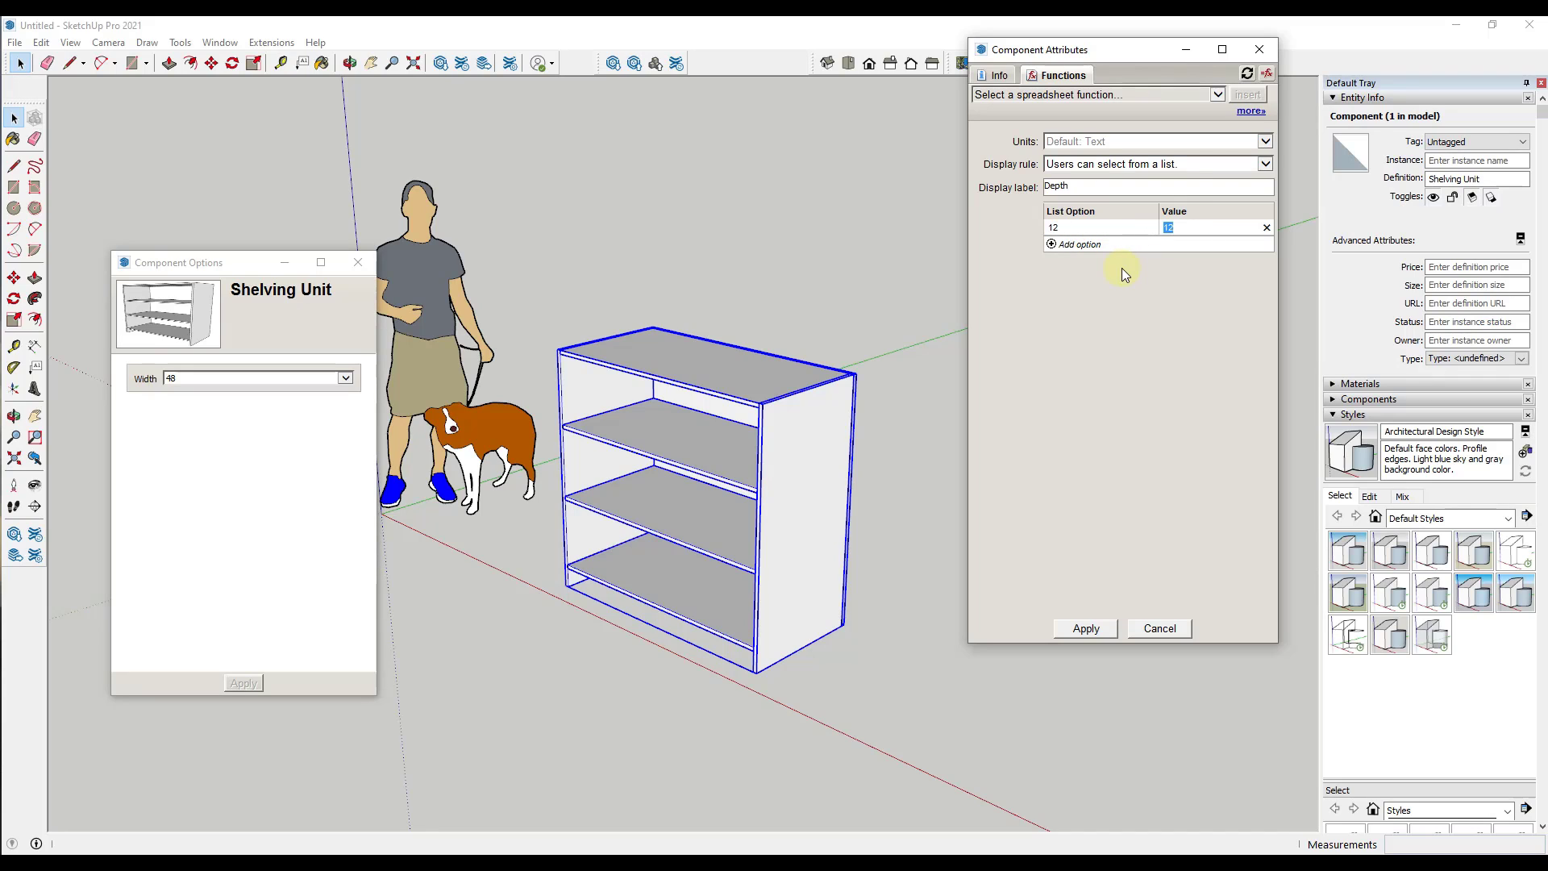
click(1081, 247)
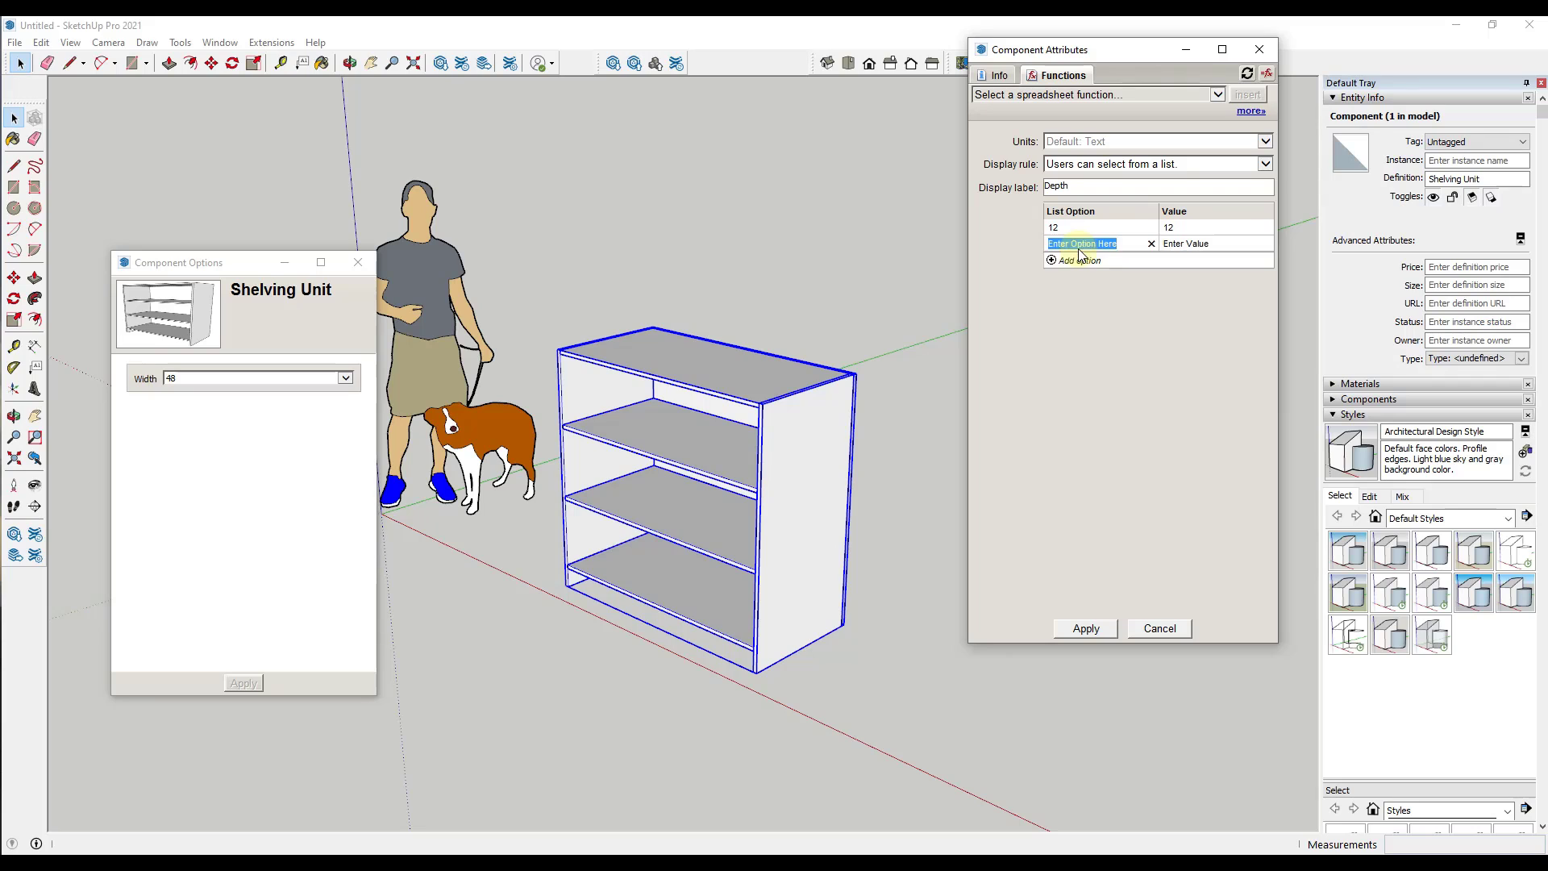
text(18)
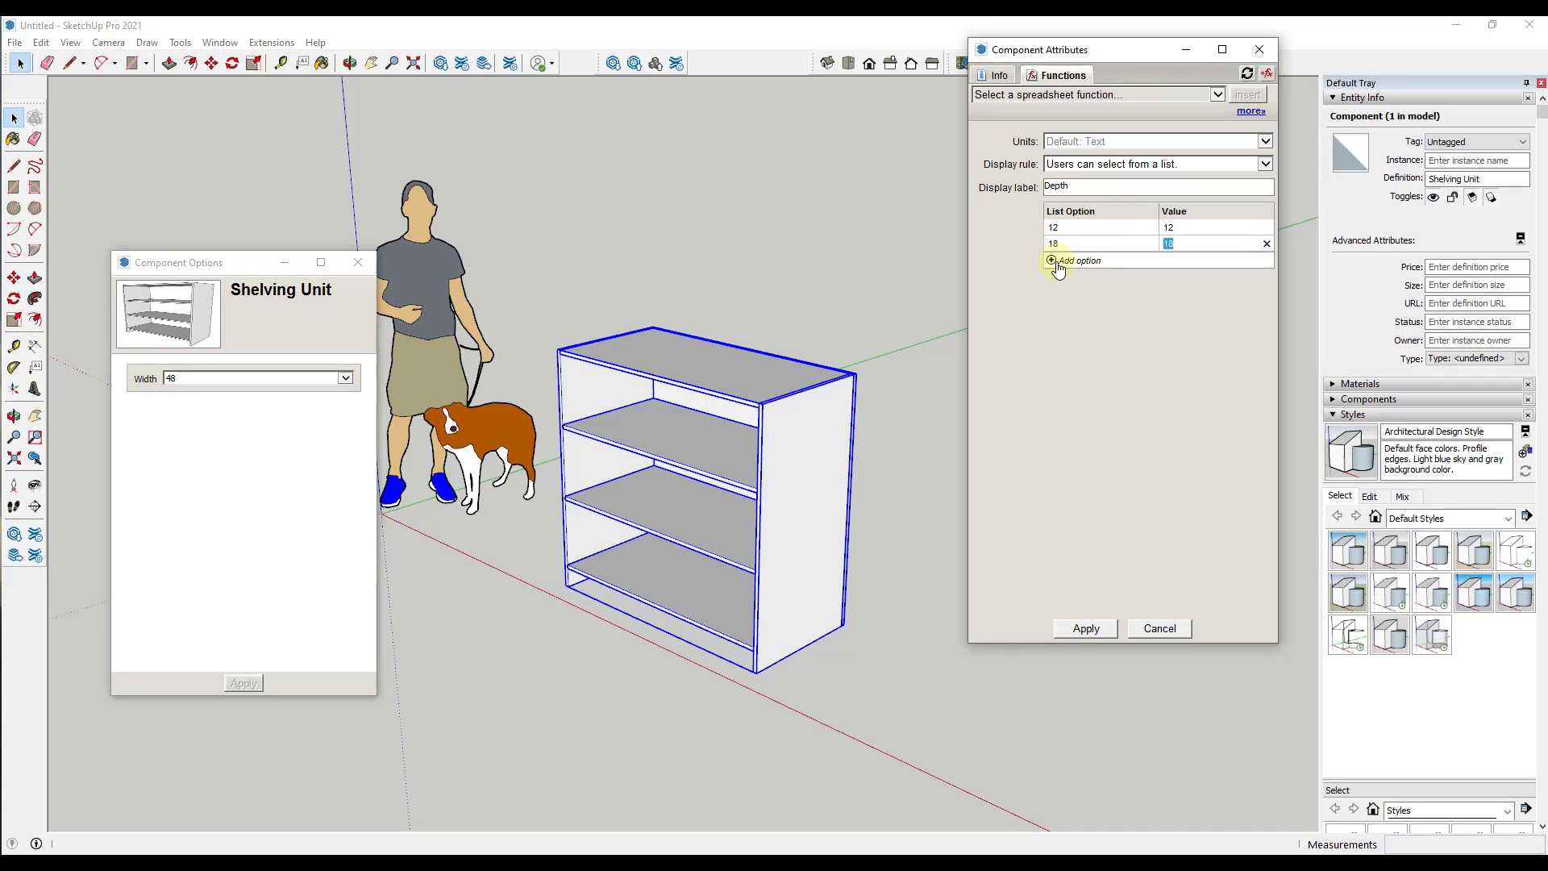
click(1058, 264)
text(24)
key(Tab)
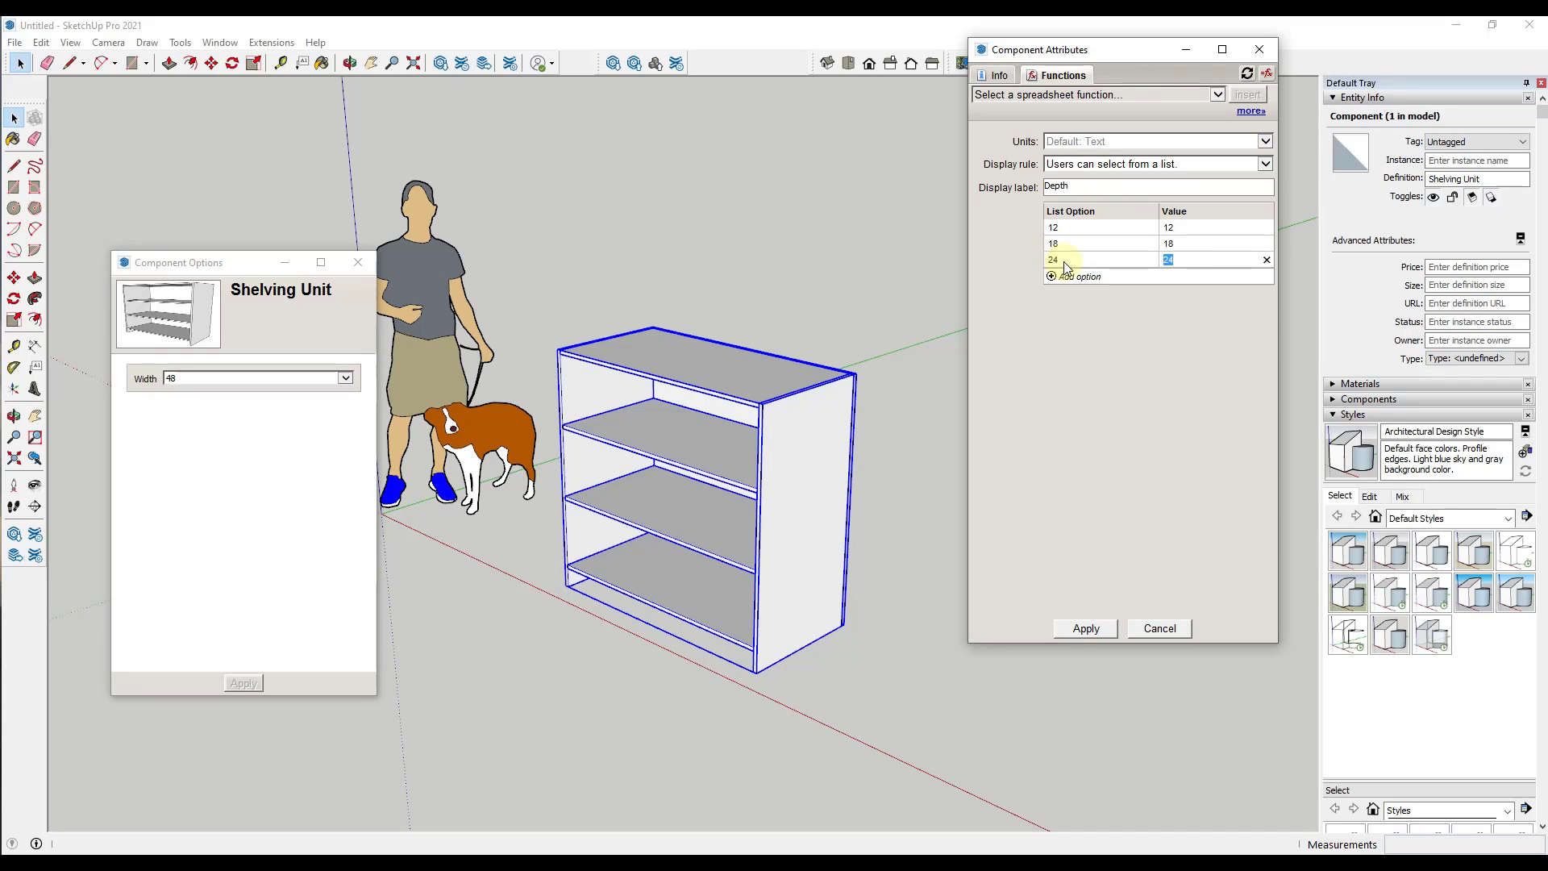
click(1084, 628)
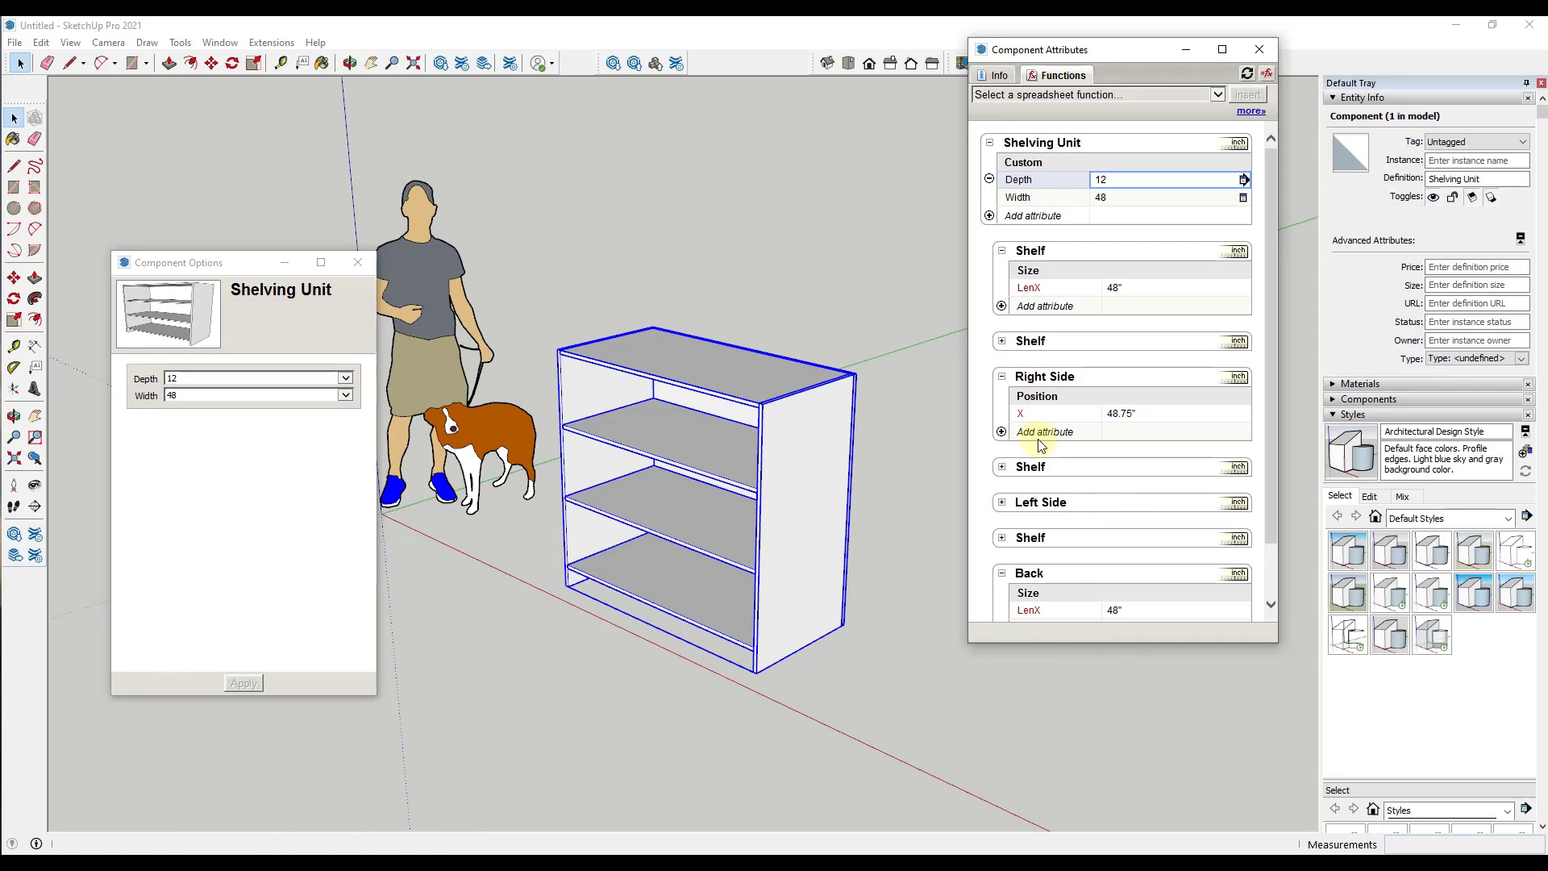
- Check the Depth choices offered in the Shelving Unit's component options and examine the unit's depth in the model
click(260, 379)
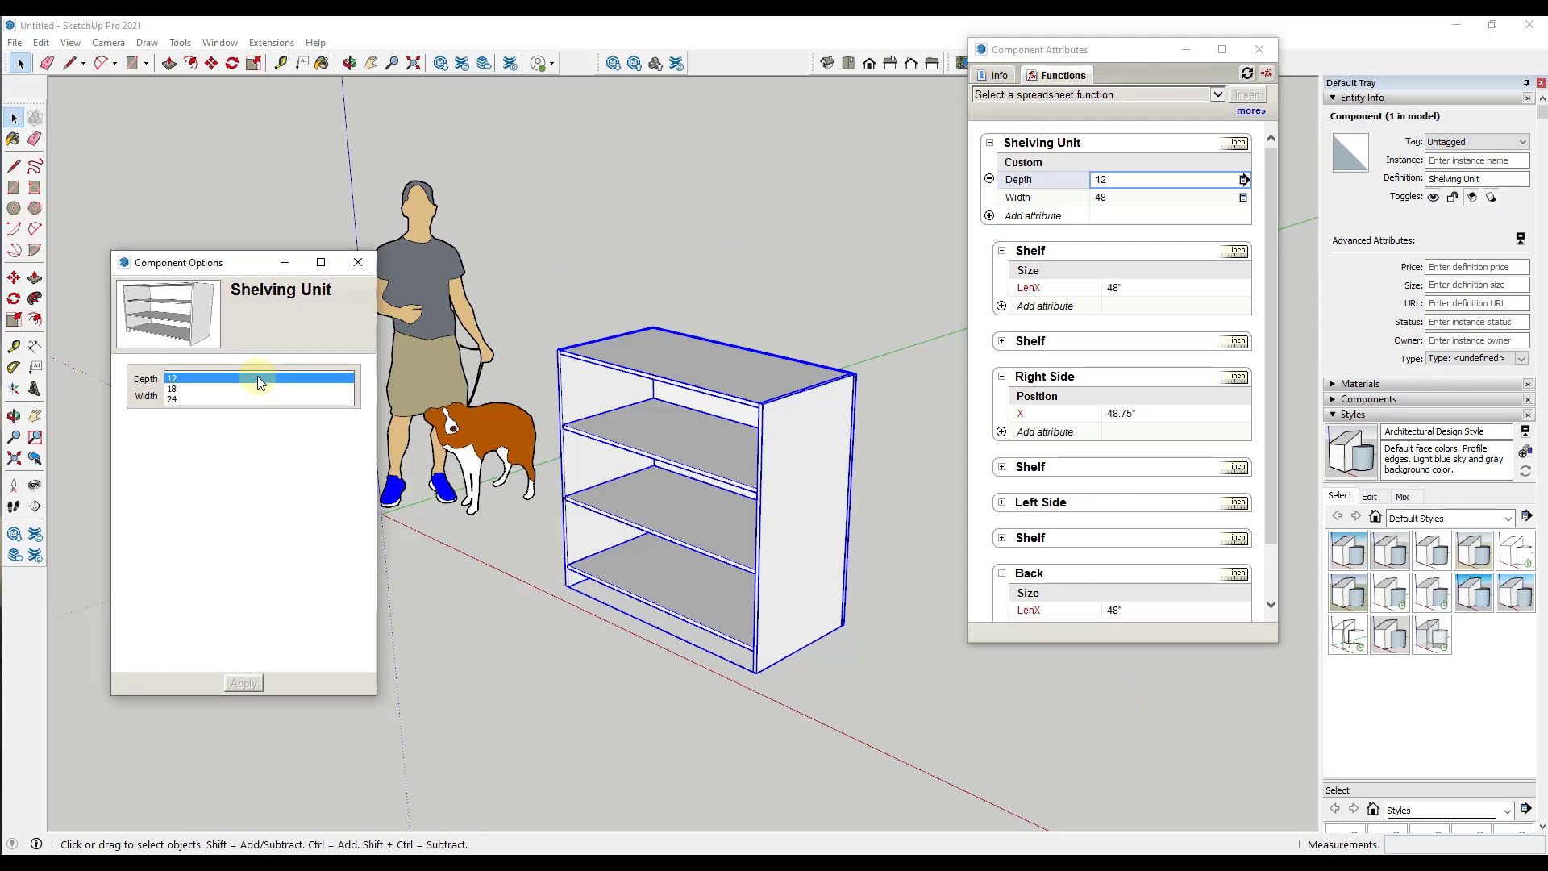
click(240, 377)
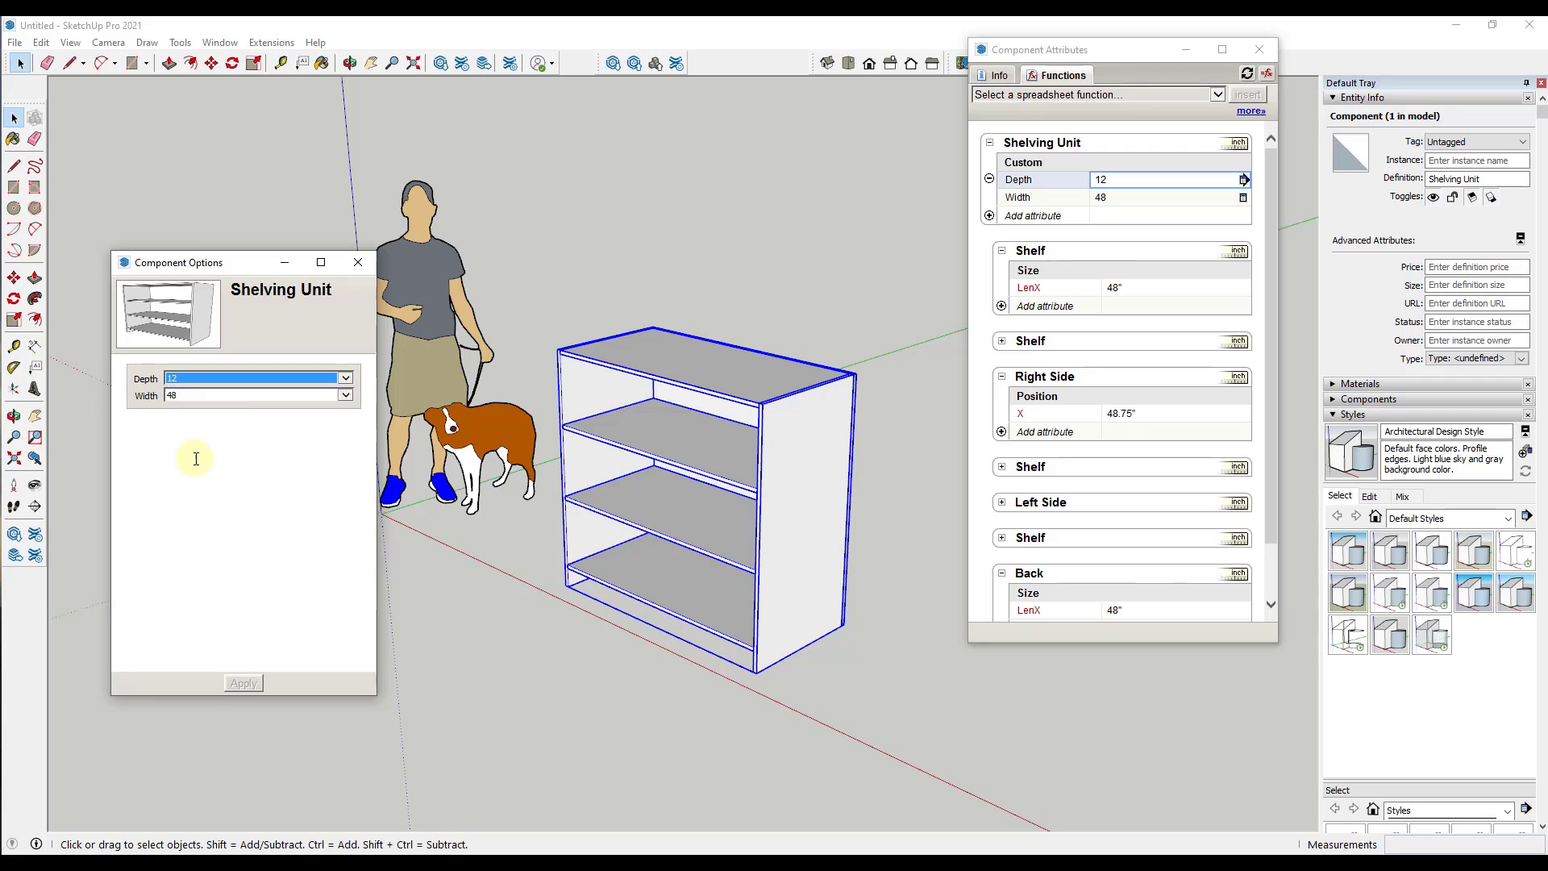
scroll(673, 380, up, 5)
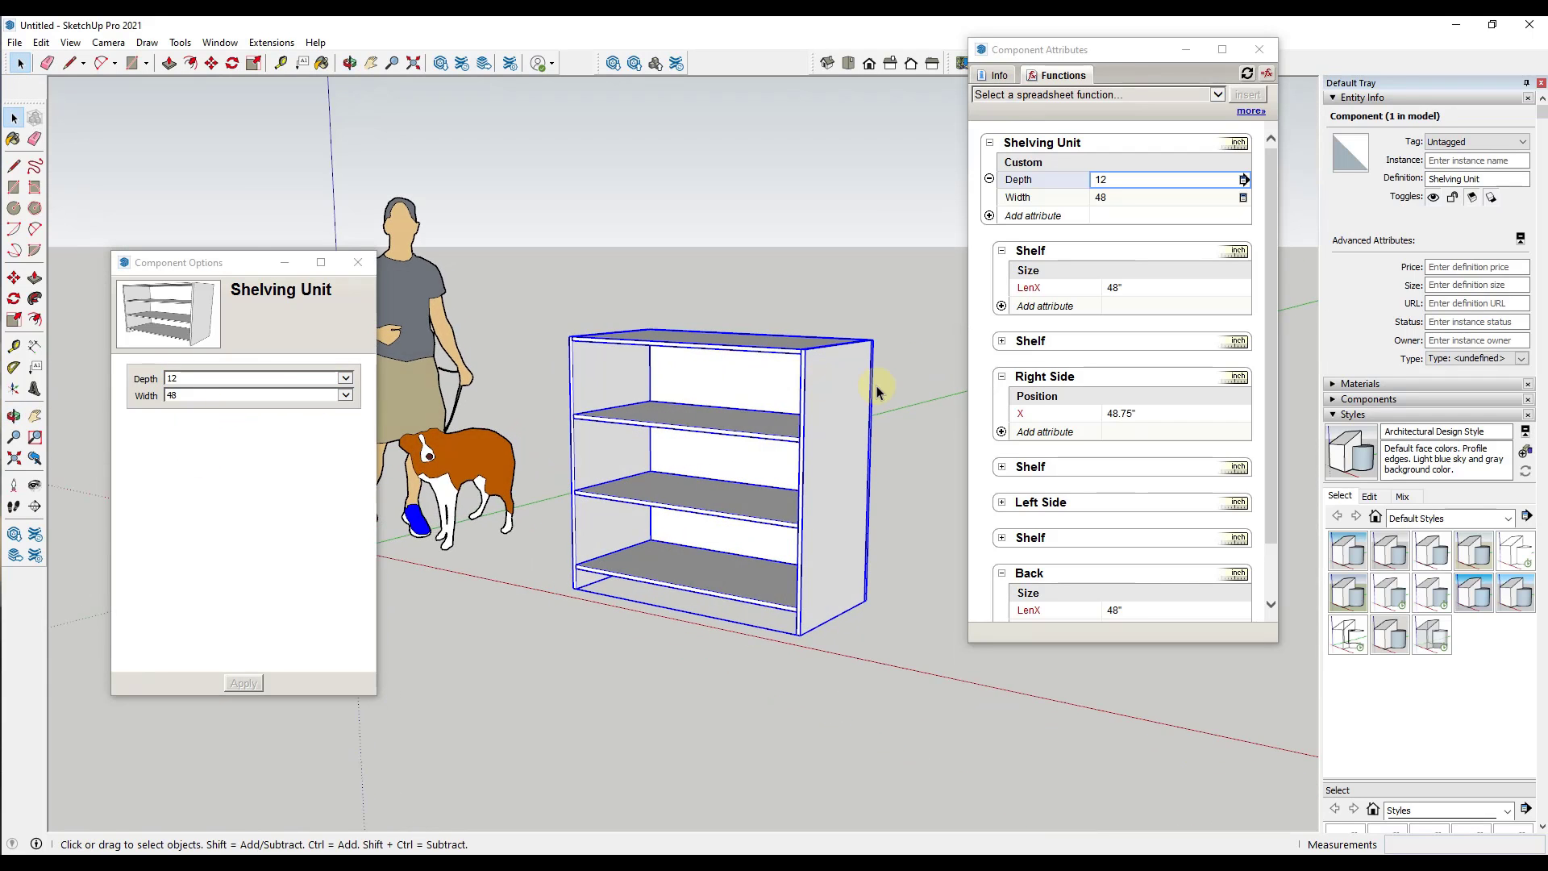
middle_drag(704, 337, 776, 399)
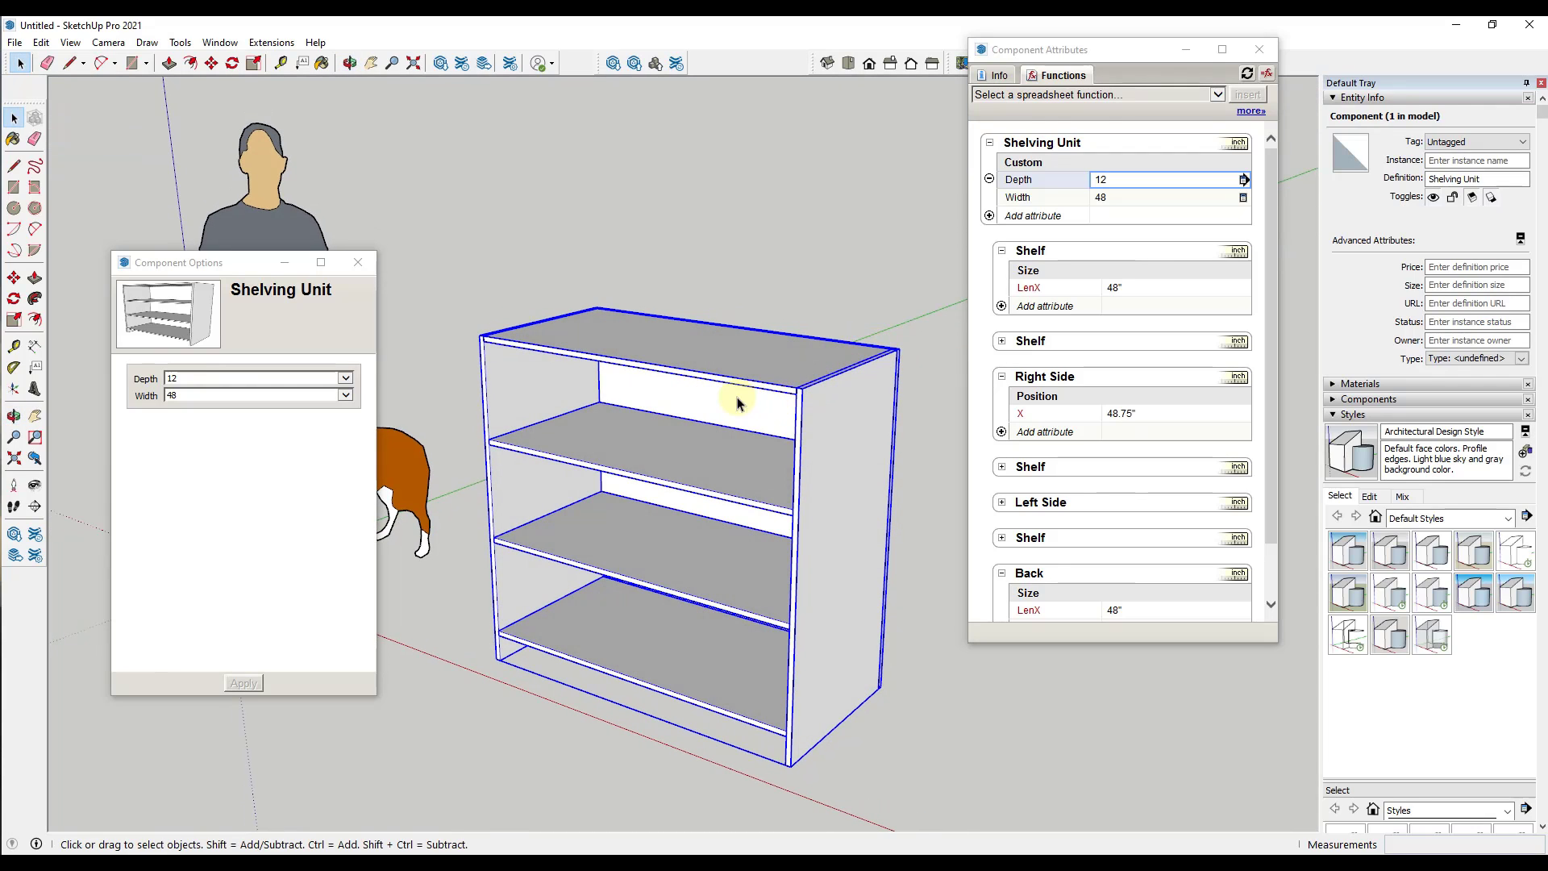
- Add a LenY size attribute to the first Shelf component with the formula =Shelving Unit!Depth
click(1029, 313)
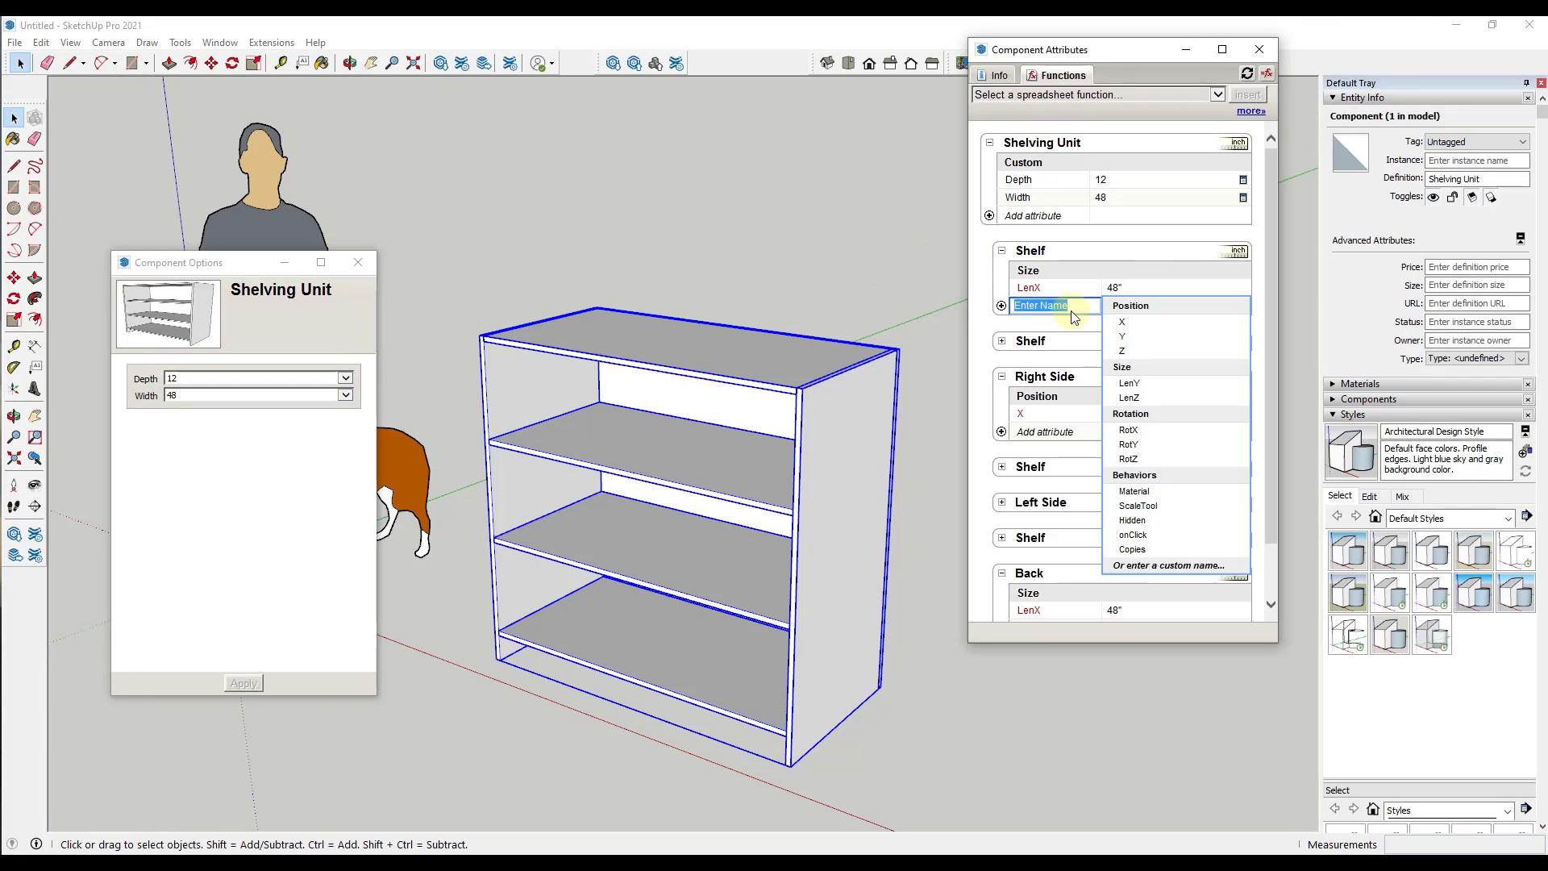
click(1132, 382)
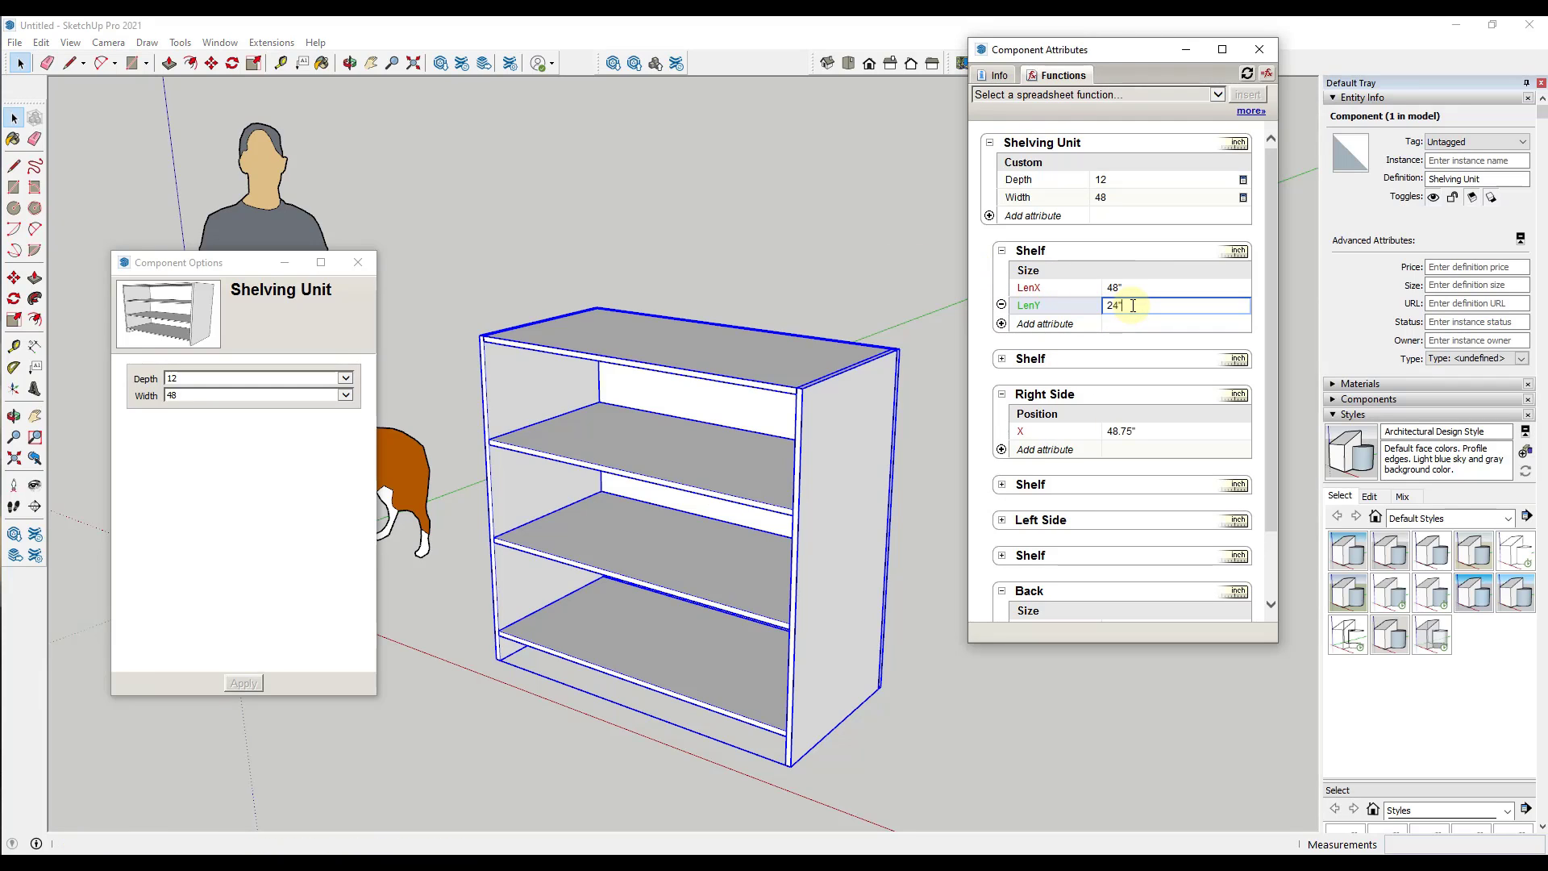
text(=)
click(1107, 181)
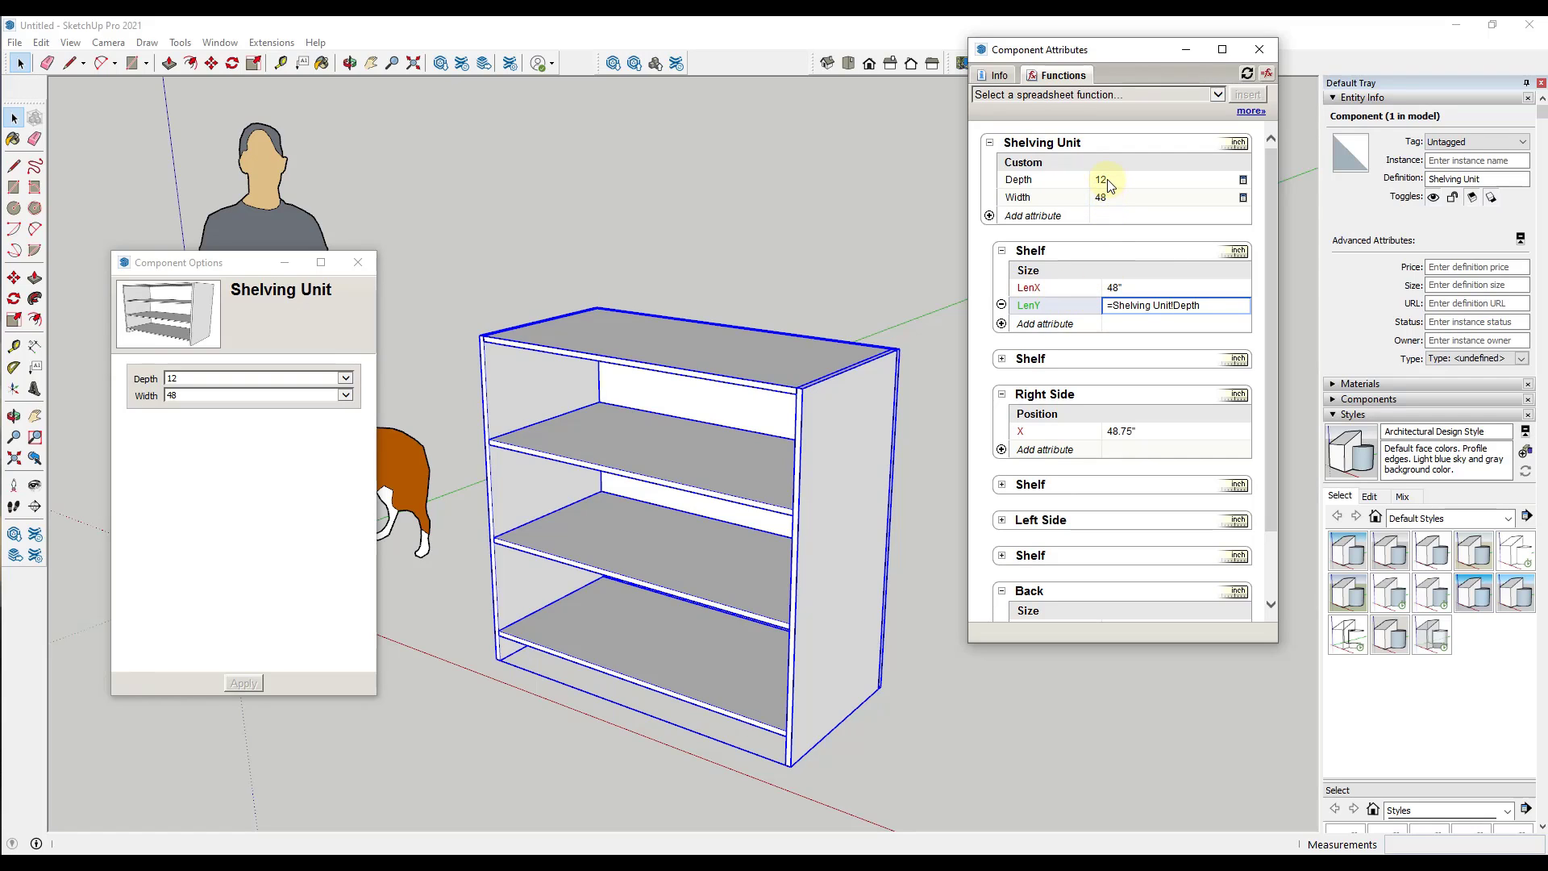
key(Return)
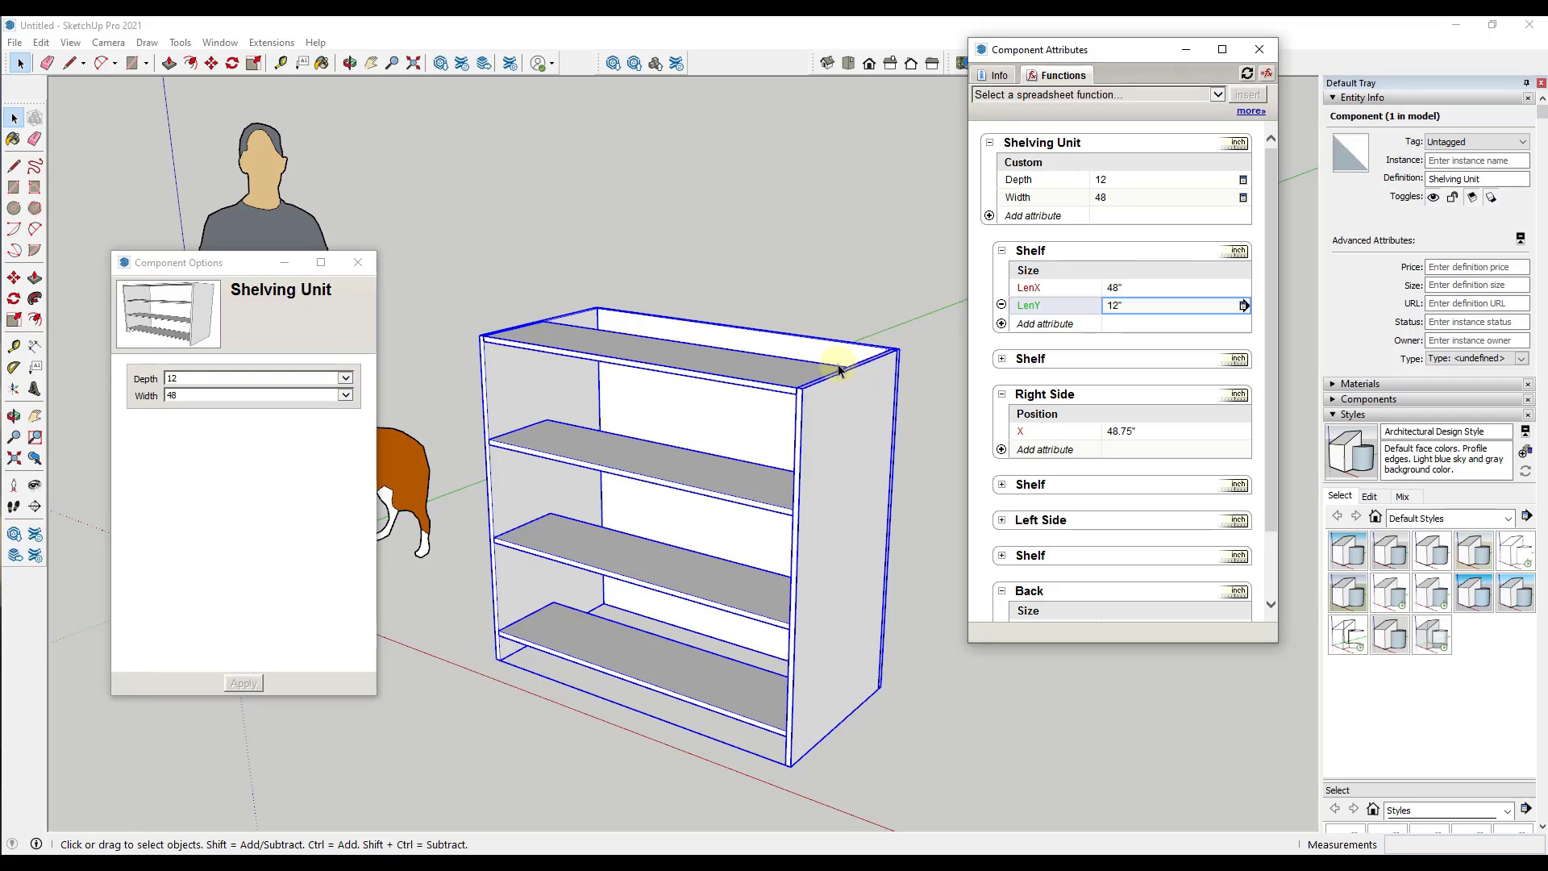
- Add a LenY size attribute to the Right Side component and set it to =Shelving Unit!Depth
scroll(1059, 306, down, 1)
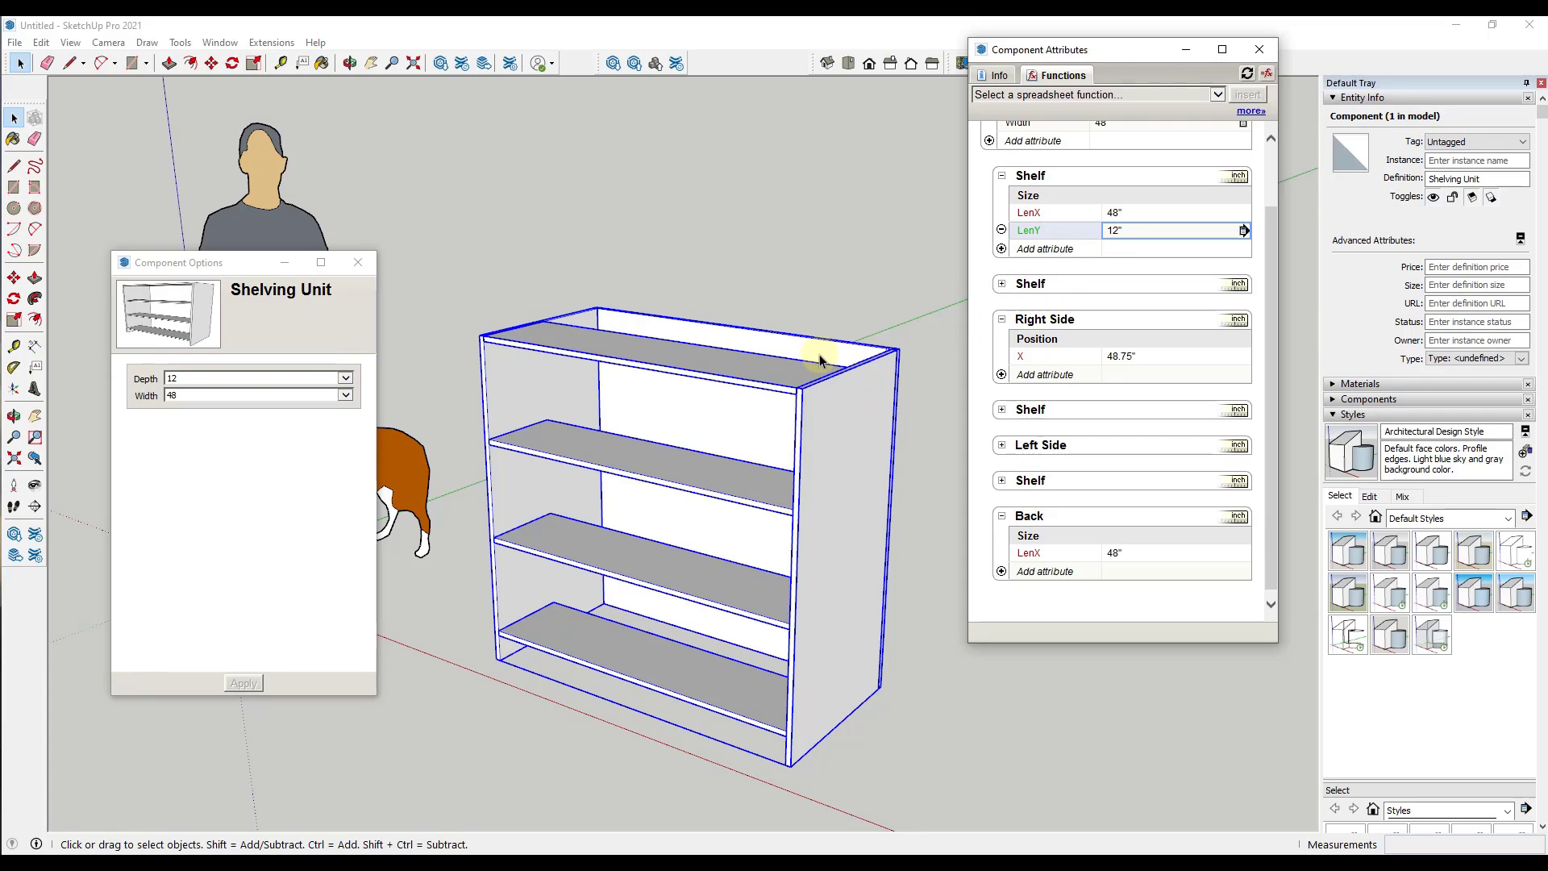
click(1041, 380)
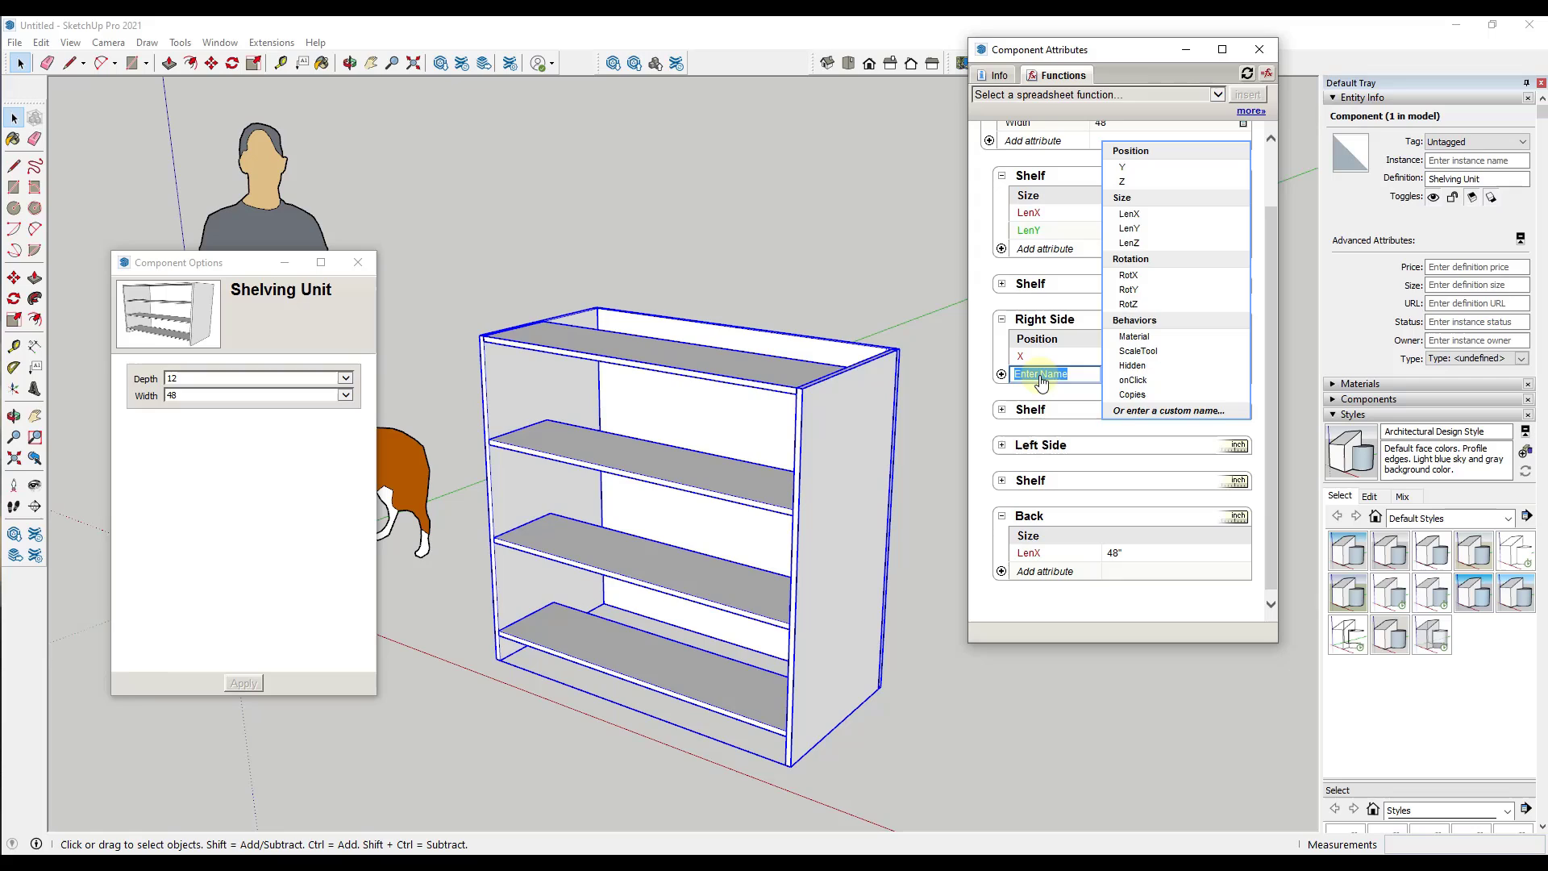
click(1130, 229)
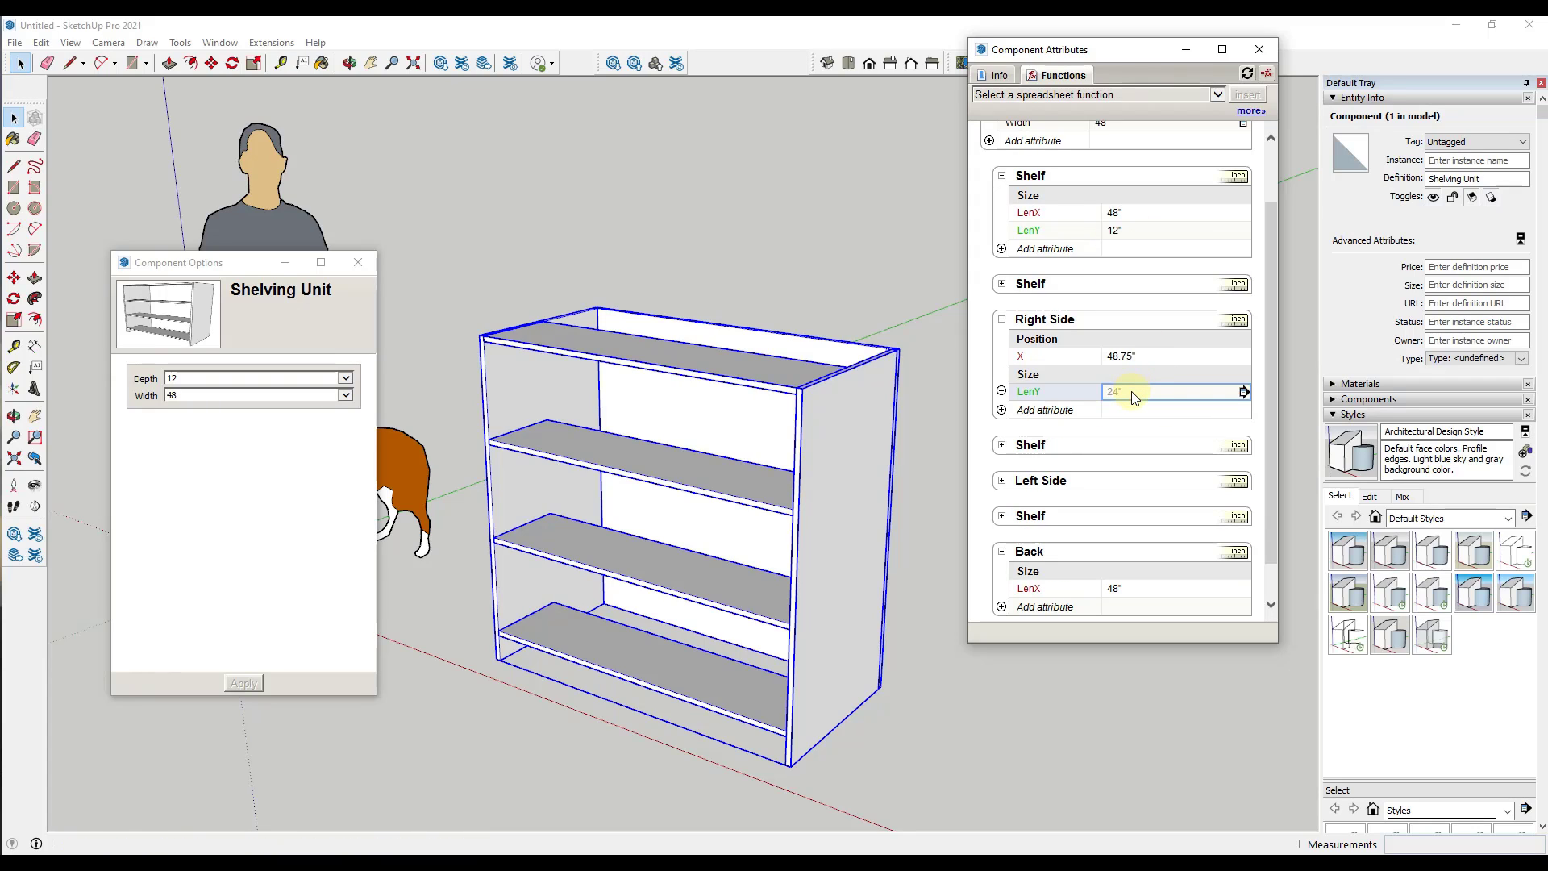
click(1132, 393)
key(ctrl+a)
text(=)
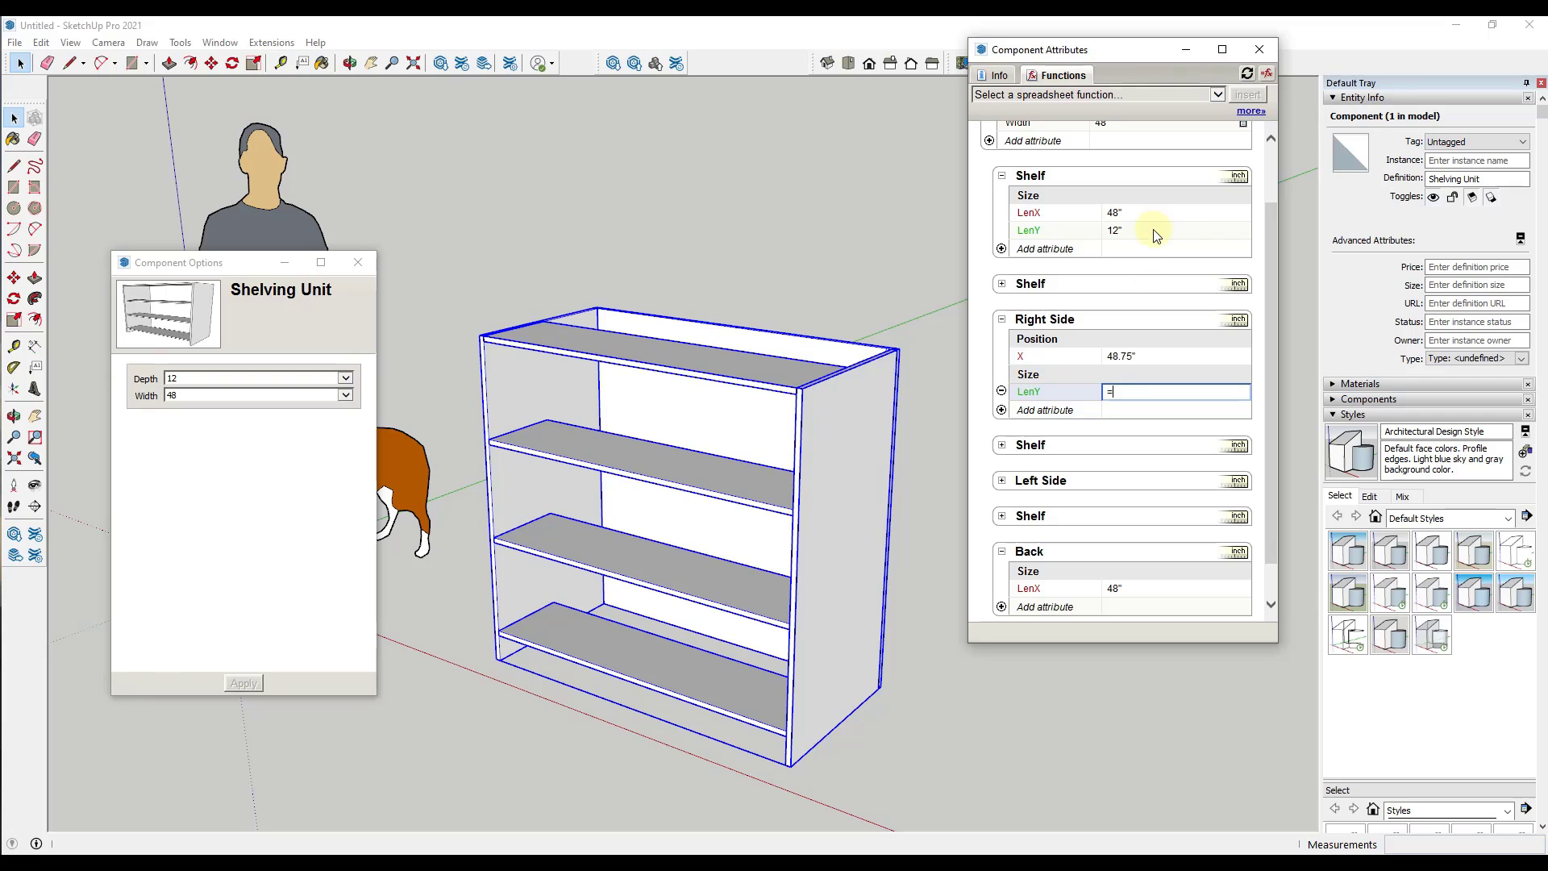
scroll(1153, 236, up, 1)
click(1107, 186)
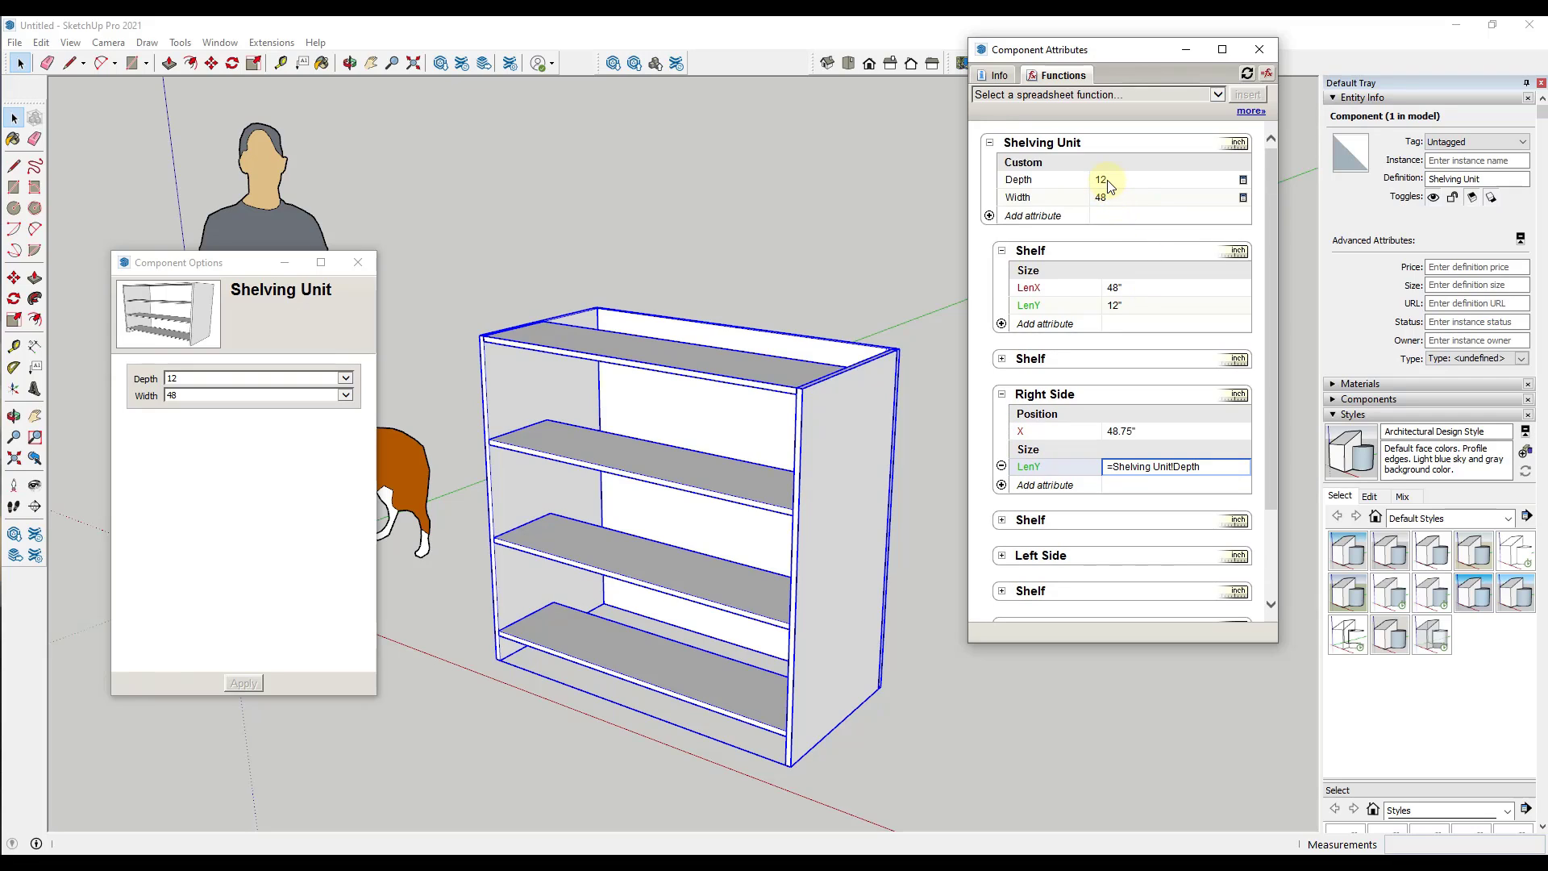
key(Return)
- Add a LenY size attribute to the Left Side component and set it to =Shelving Unit!Depth
scroll(1048, 487, down, 2)
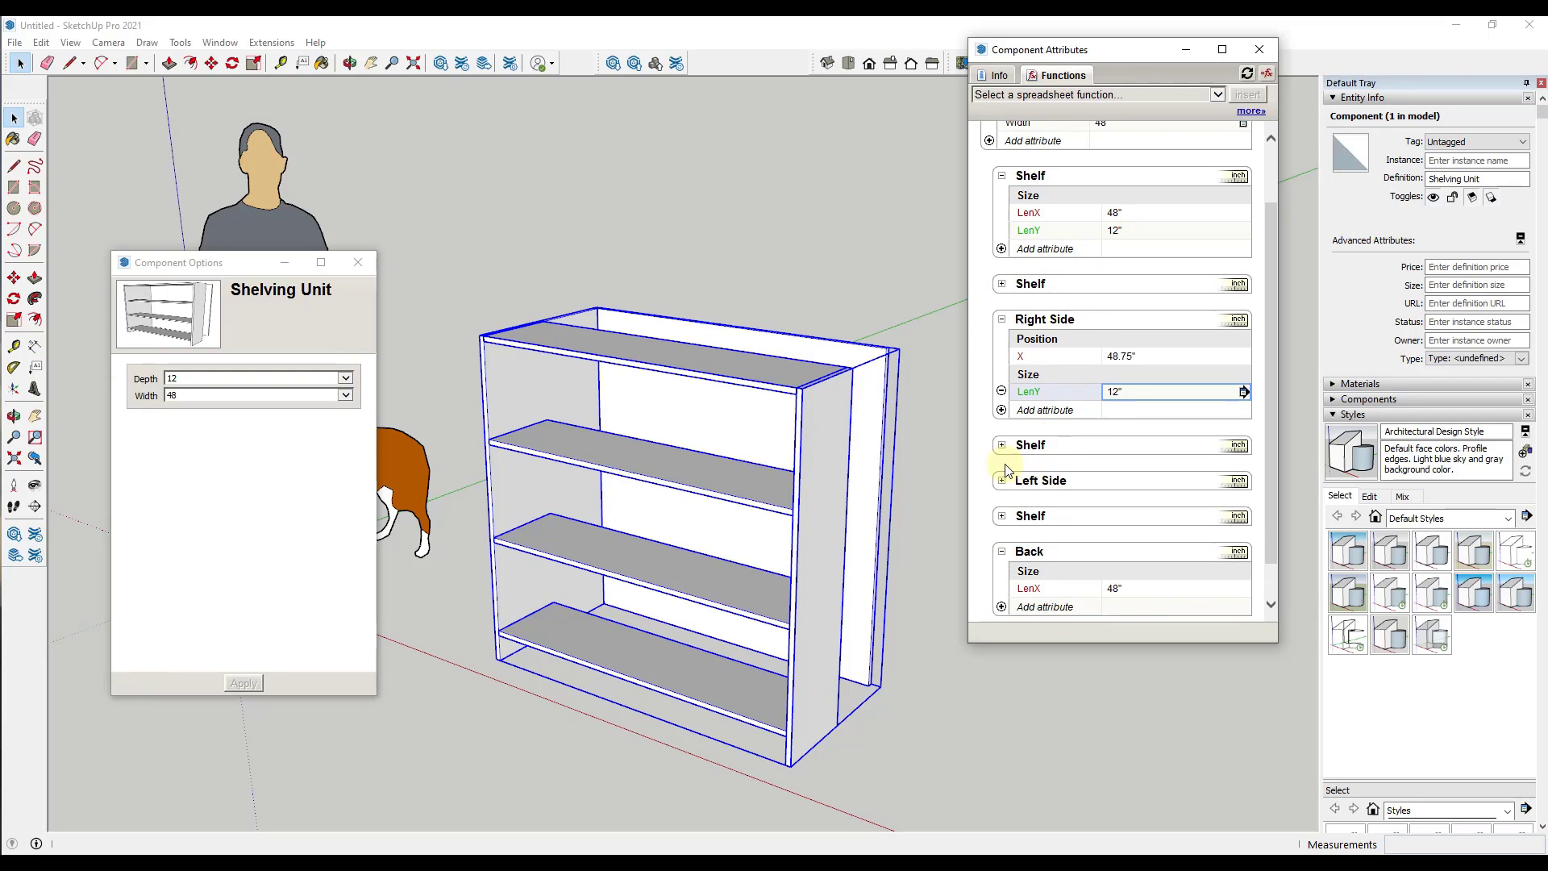
click(1002, 480)
click(1040, 500)
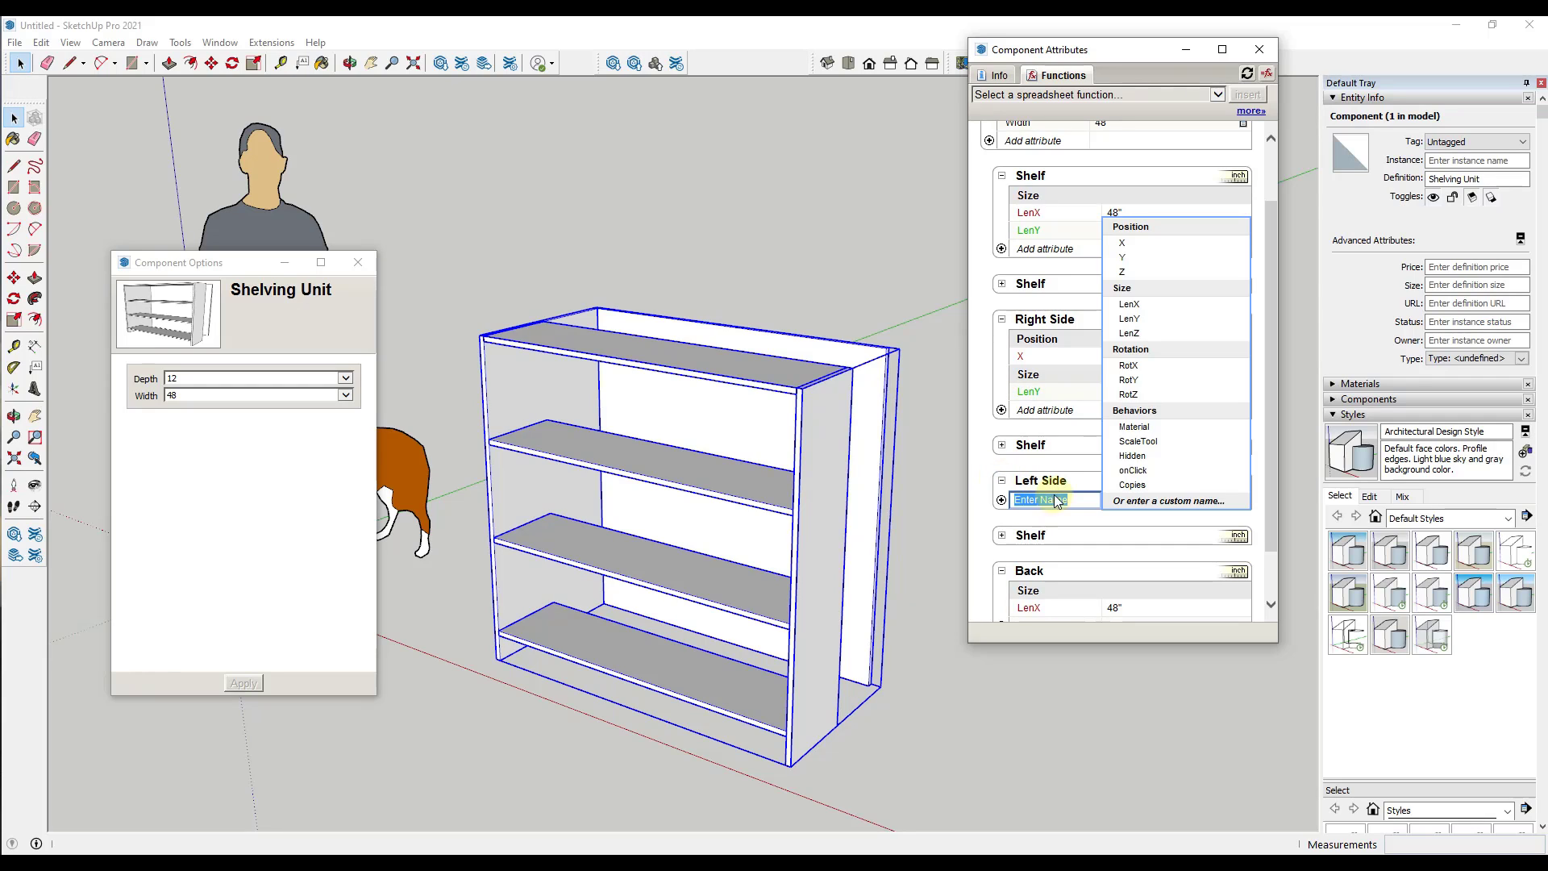
click(1125, 319)
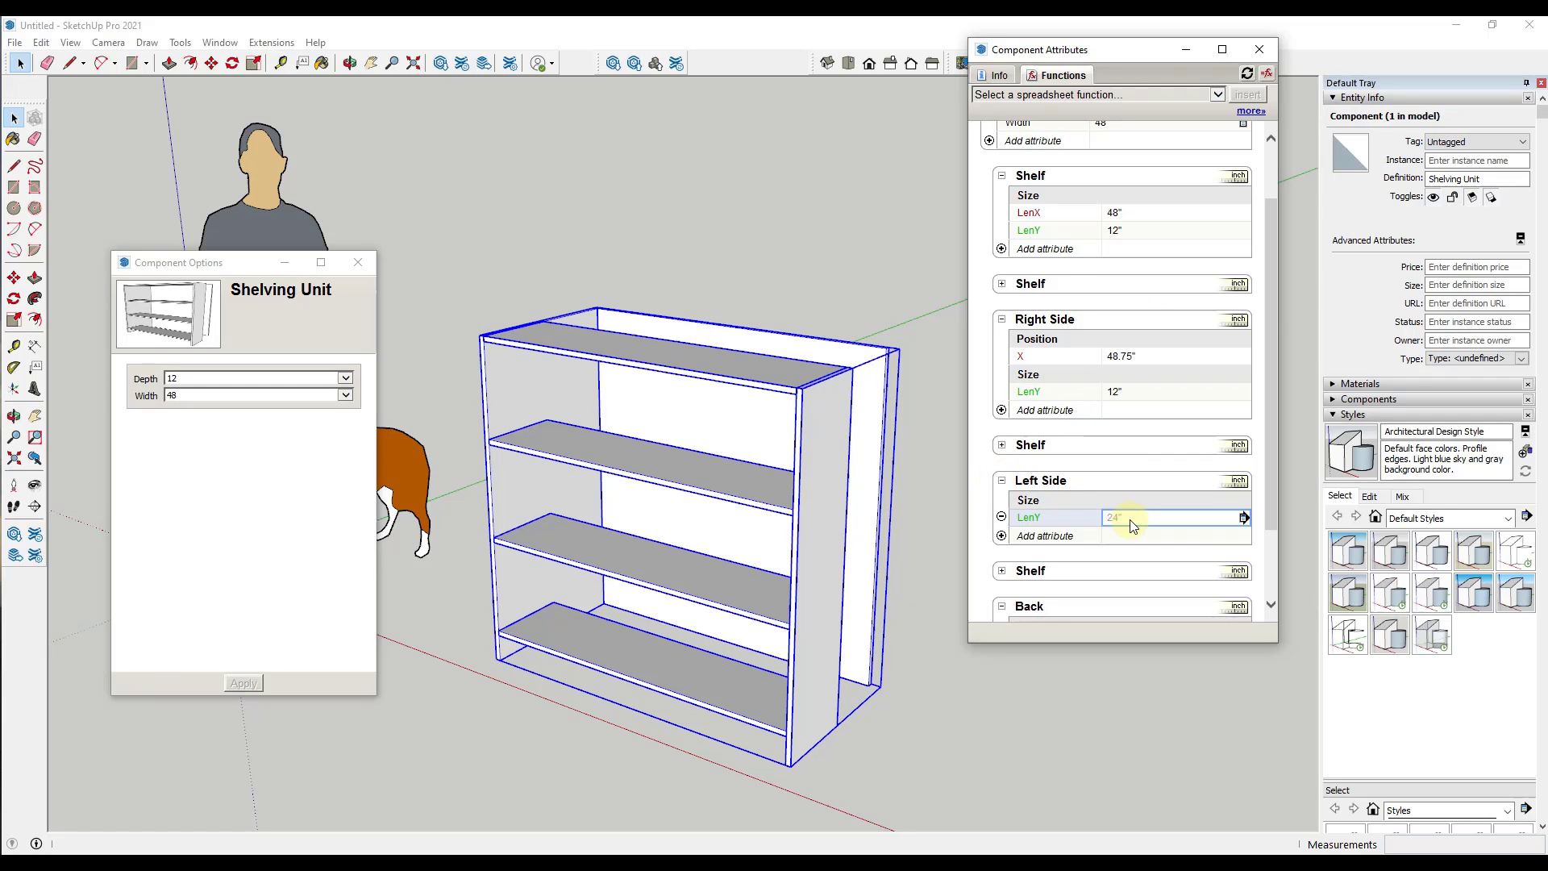
click(1078, 517)
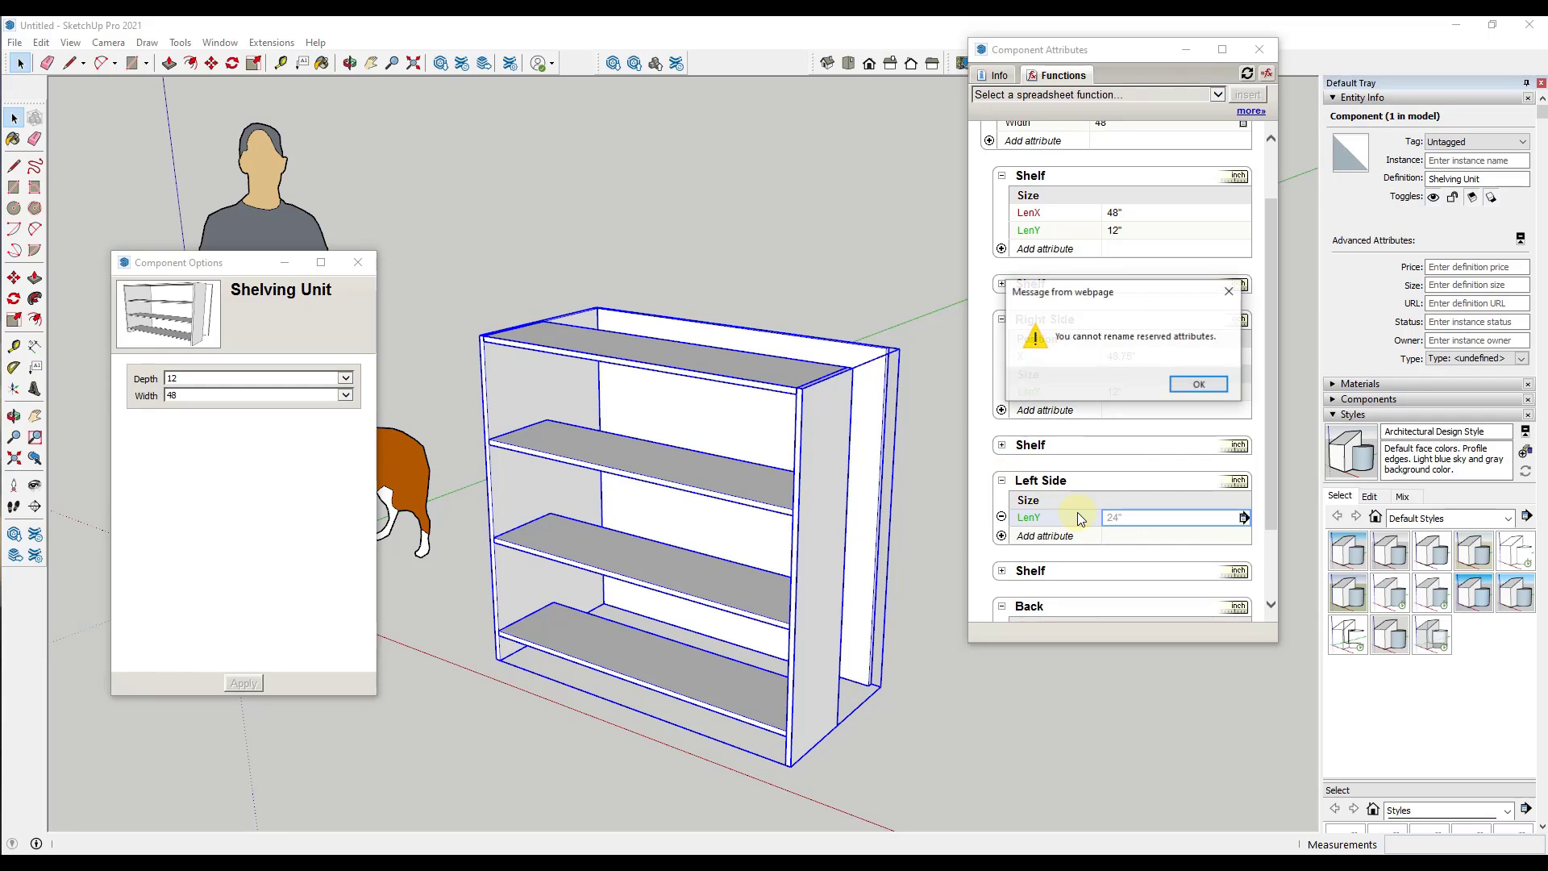
click(1183, 385)
click(1135, 517)
text(=)
scroll(1113, 323, up, 2)
click(1100, 181)
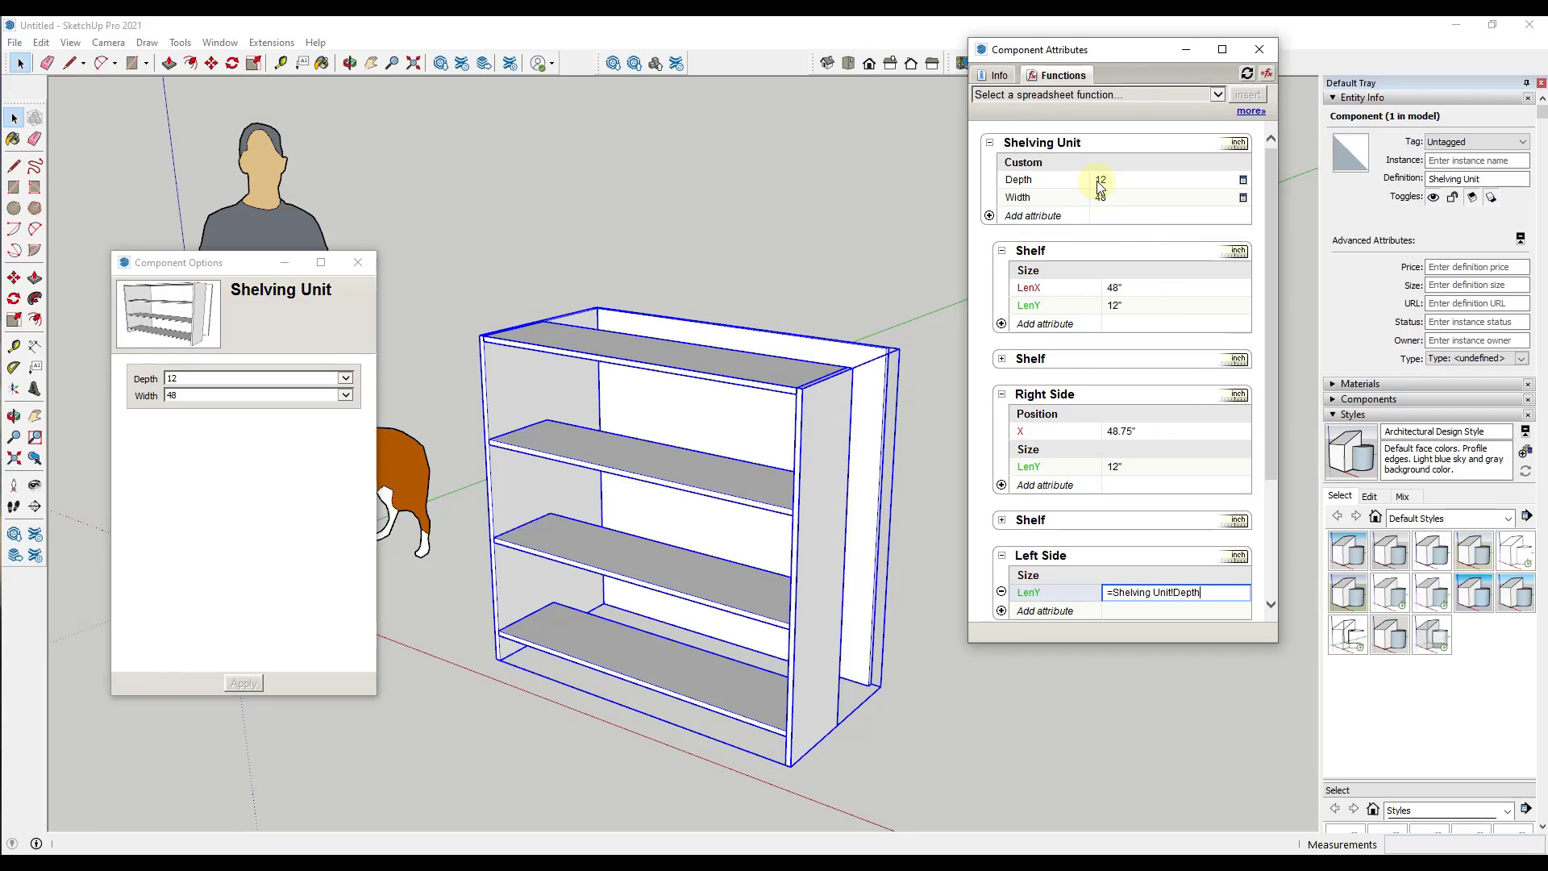
key(Return)
- Add a Y position attribute to the Back component with the formula =Shelving Unit!Depth
middle_drag(801, 442, 785, 385)
scroll(719, 352, up, 5)
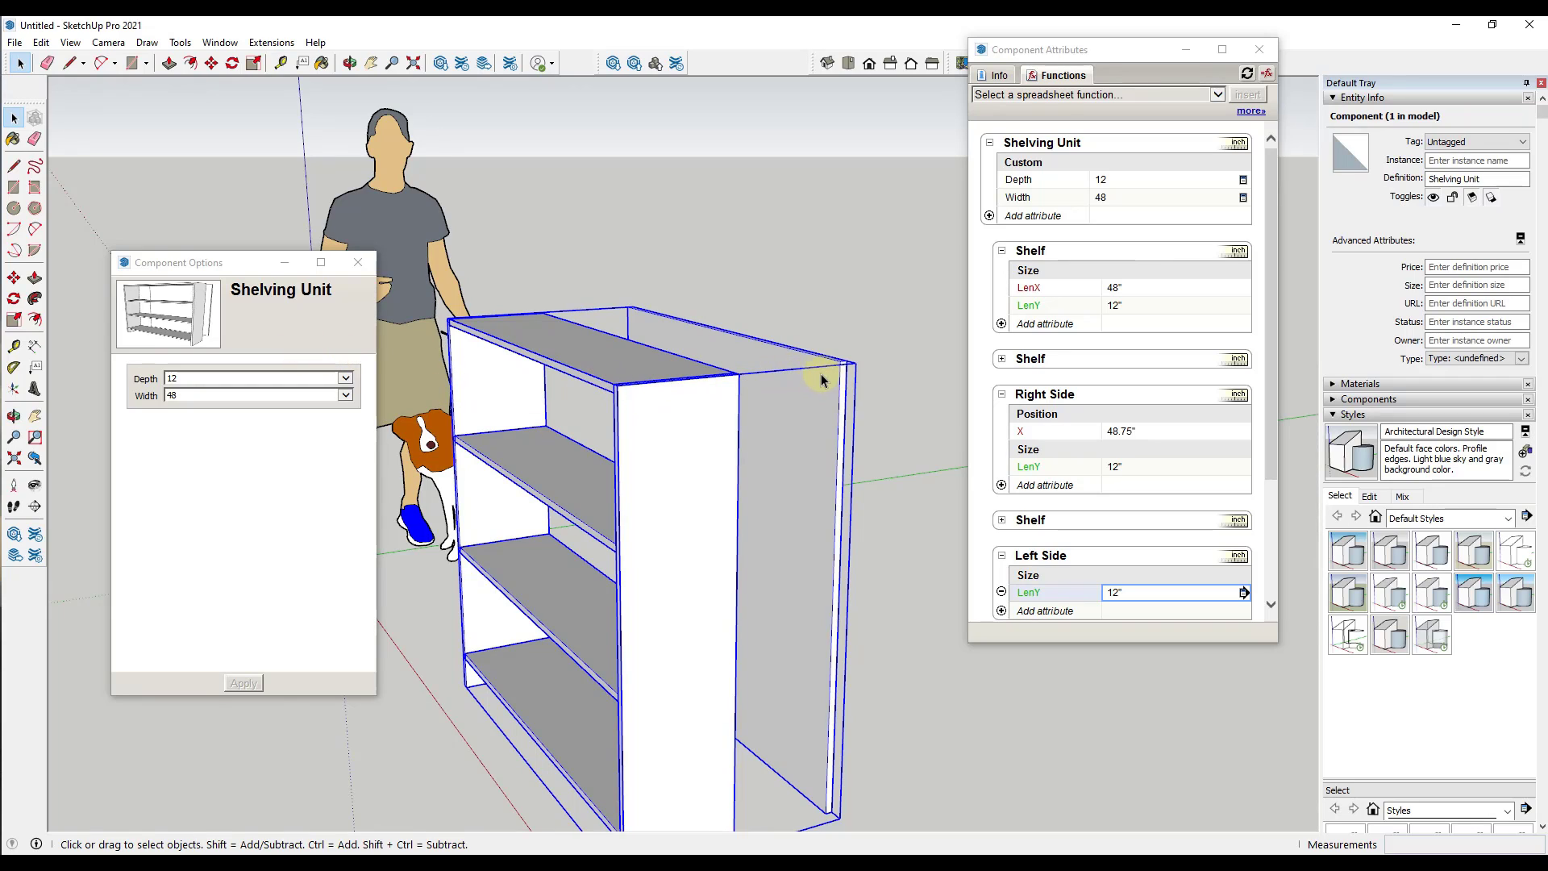
scroll(1036, 466, down, 3)
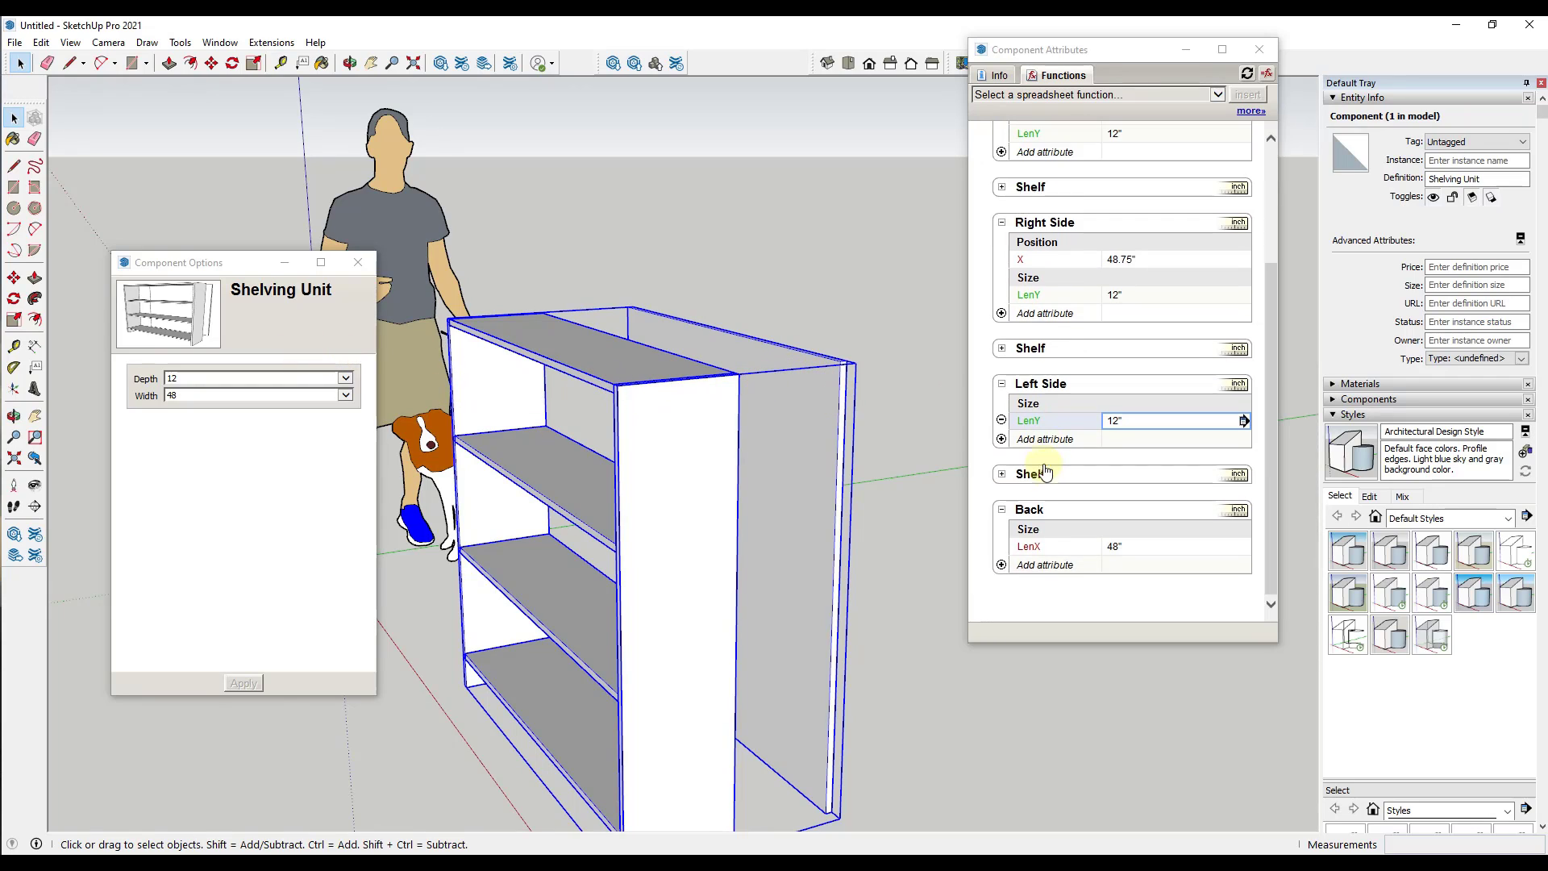
click(1033, 568)
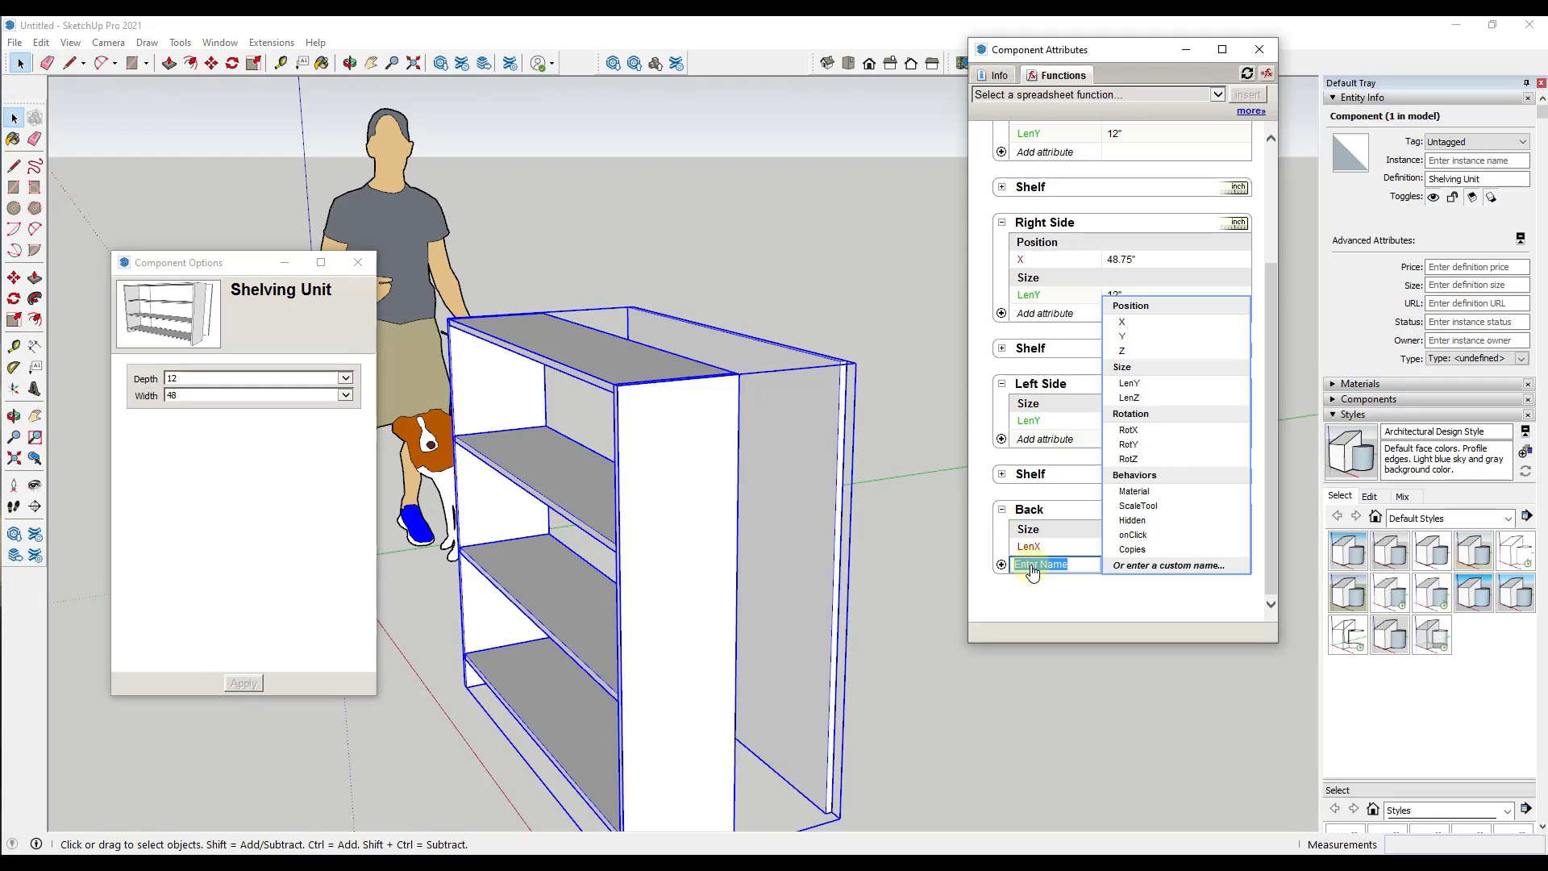
click(1134, 339)
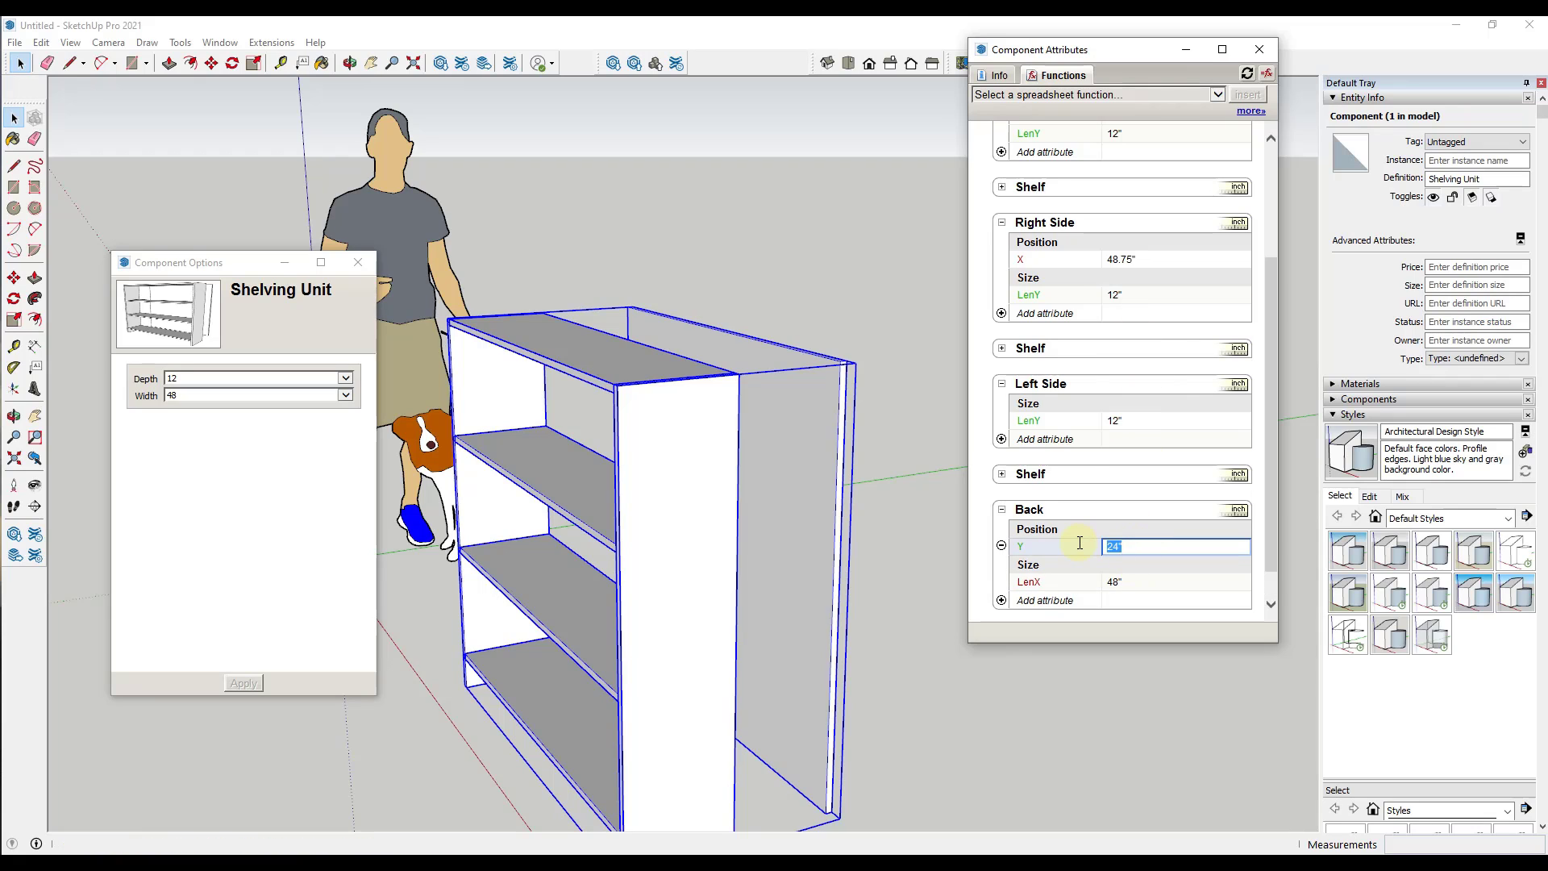
scroll(1165, 513, up, 3)
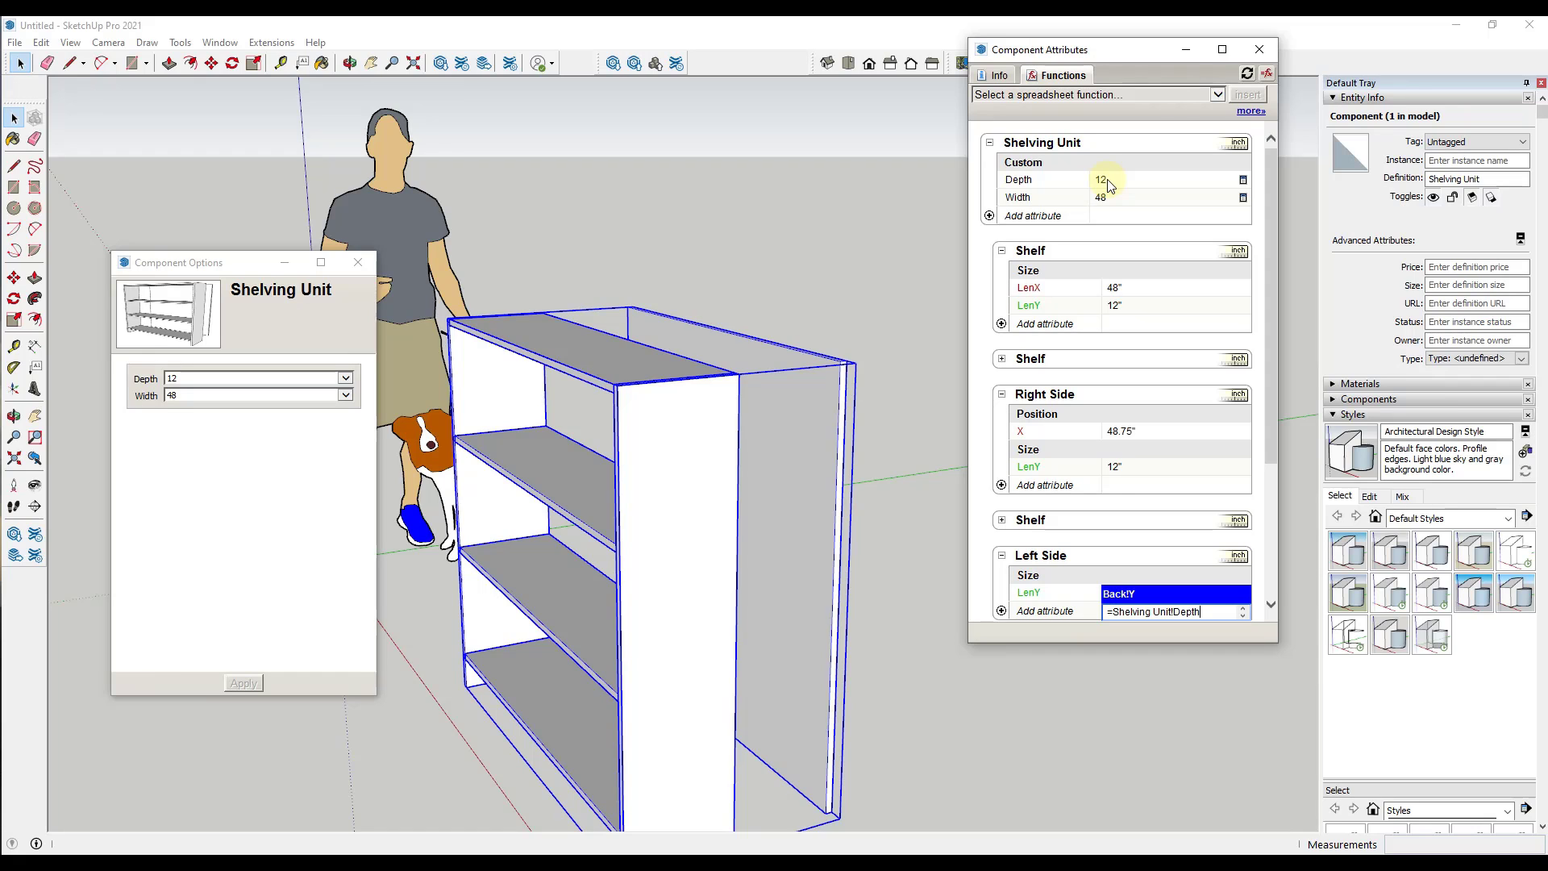
key(Return)
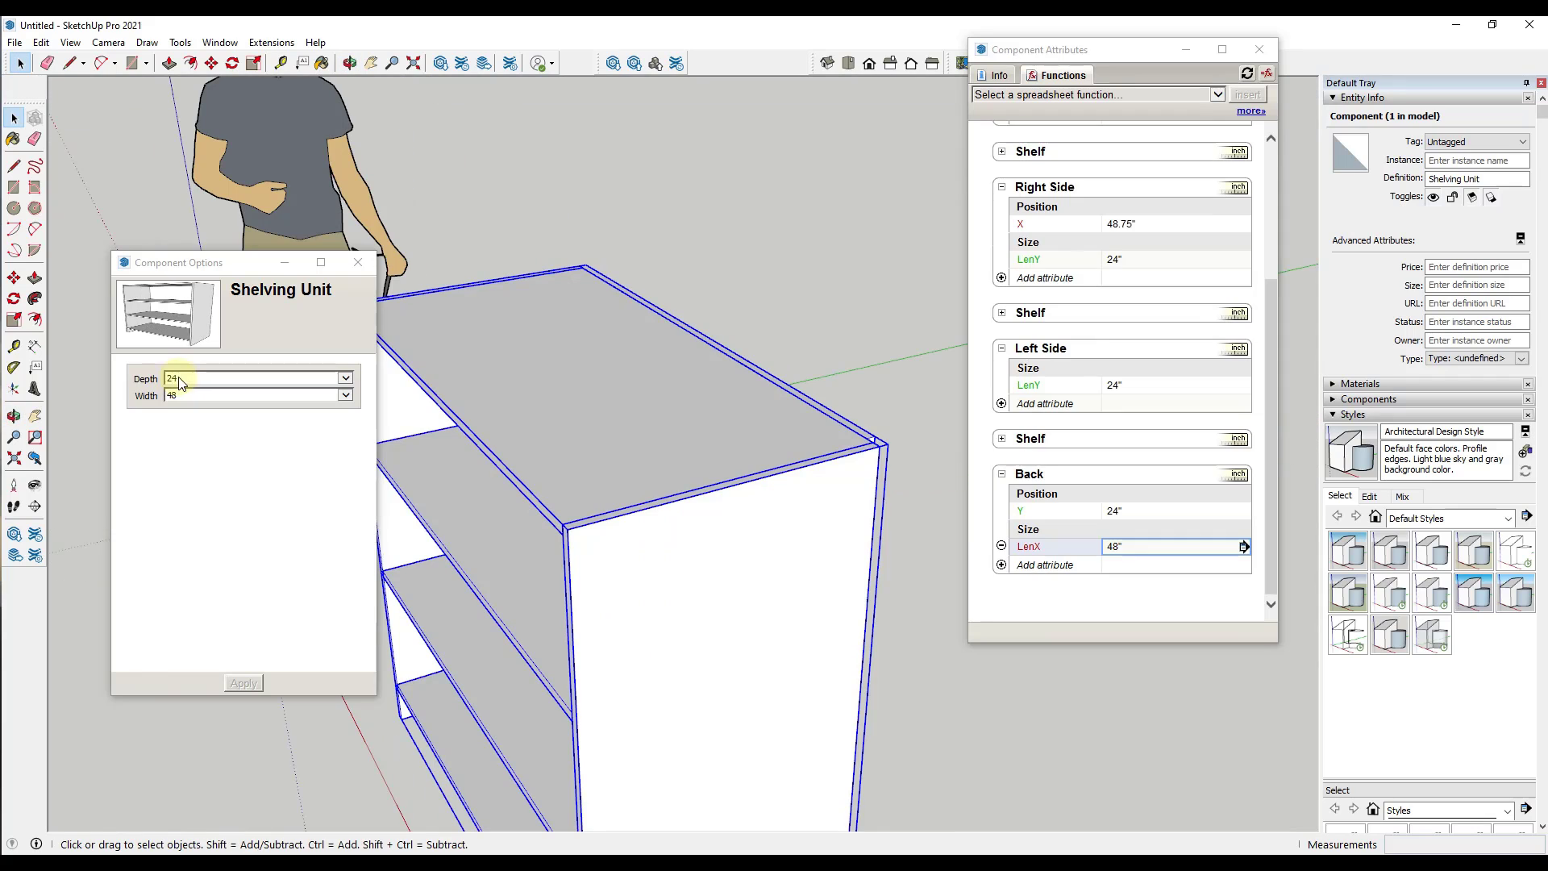
- Test the Shelving Unit's Depth options by applying 18 and 12 in turn
click(173, 376)
click(199, 570)
click(241, 682)
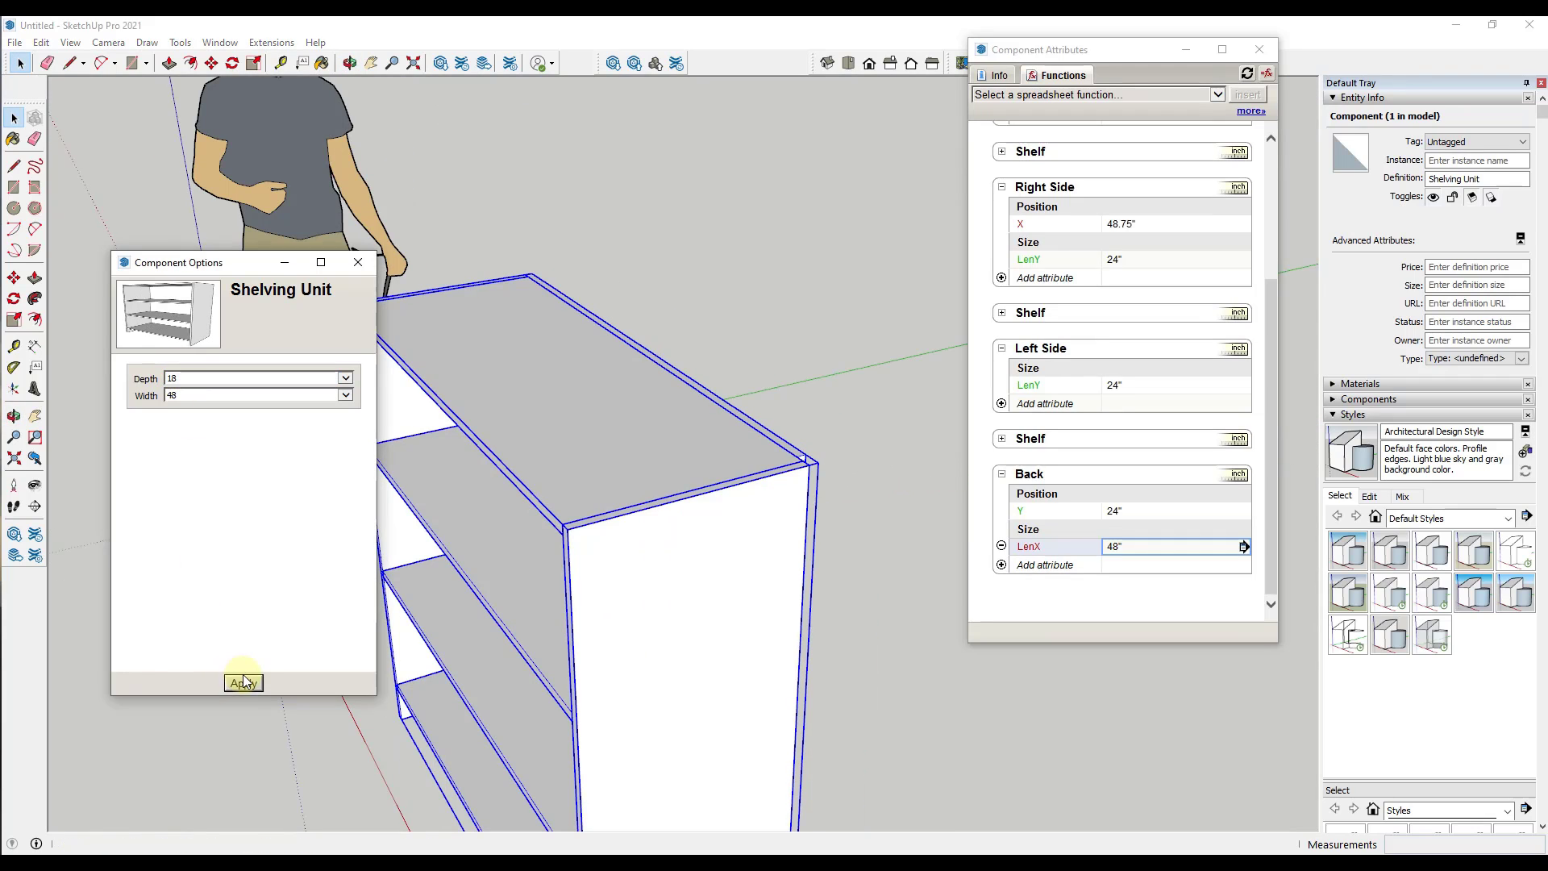
click(175, 378)
click(172, 368)
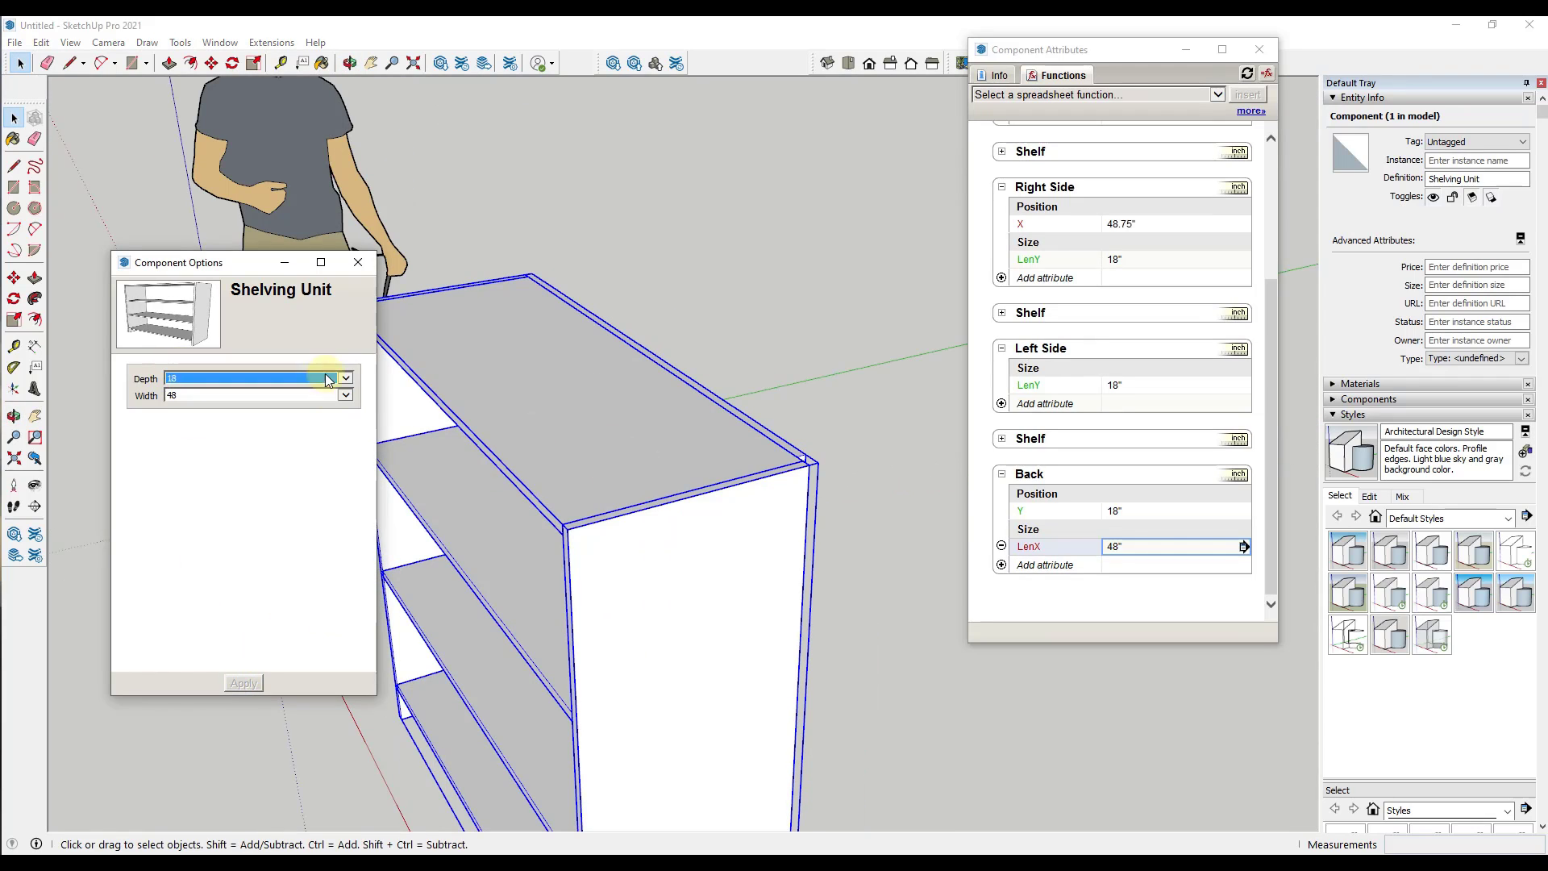
click(242, 683)
- Set the Shelving Unit's Width option to 18 and apply it
middle_drag(262, 686, 602, 580)
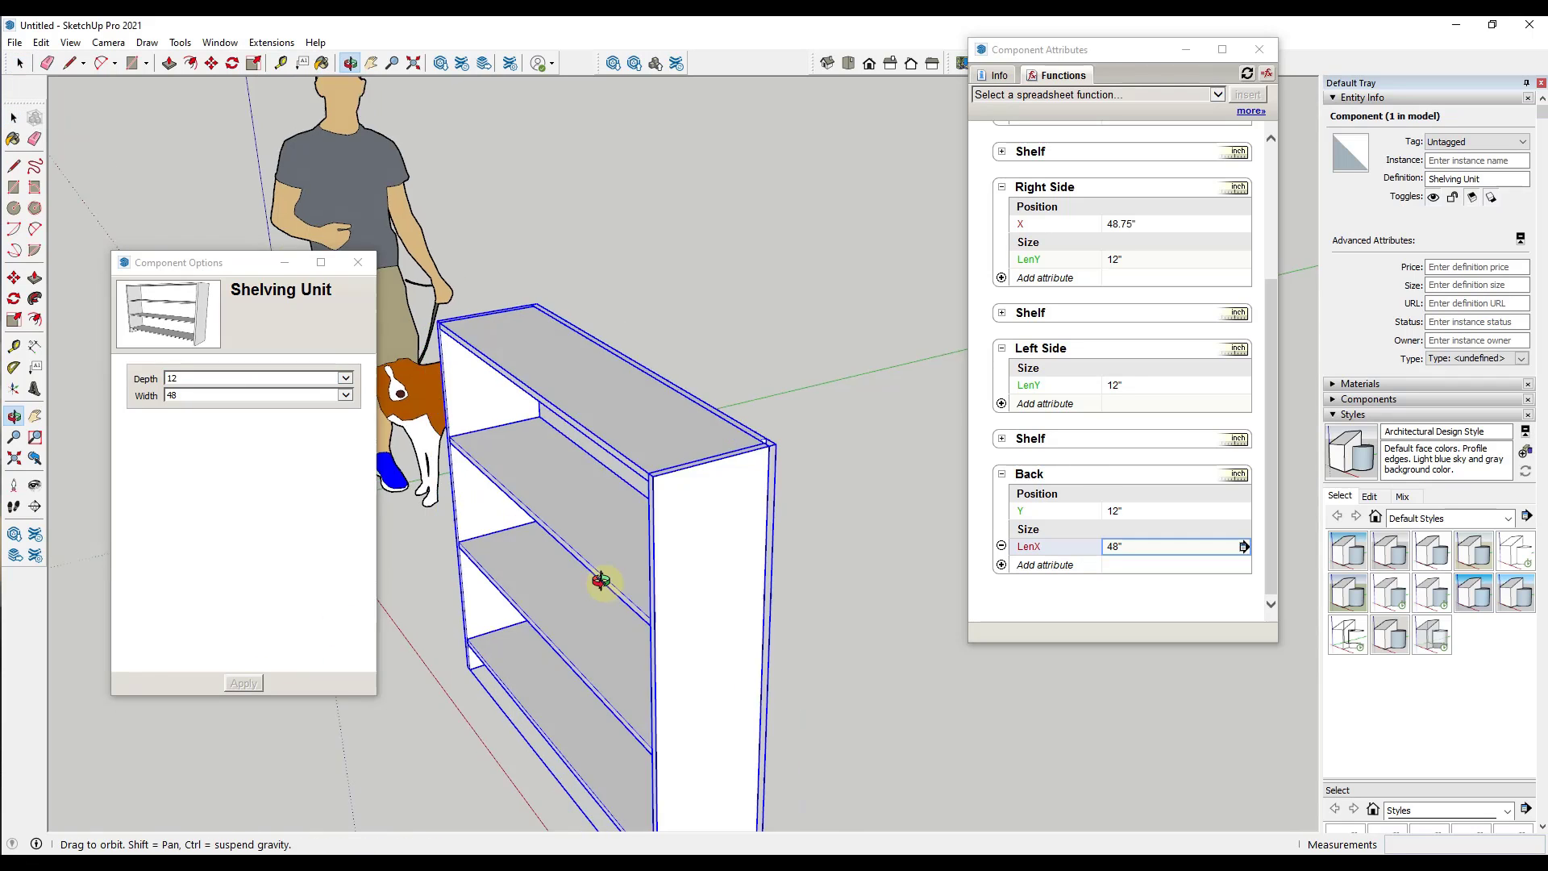
scroll(441, 457, up, 3)
click(192, 391)
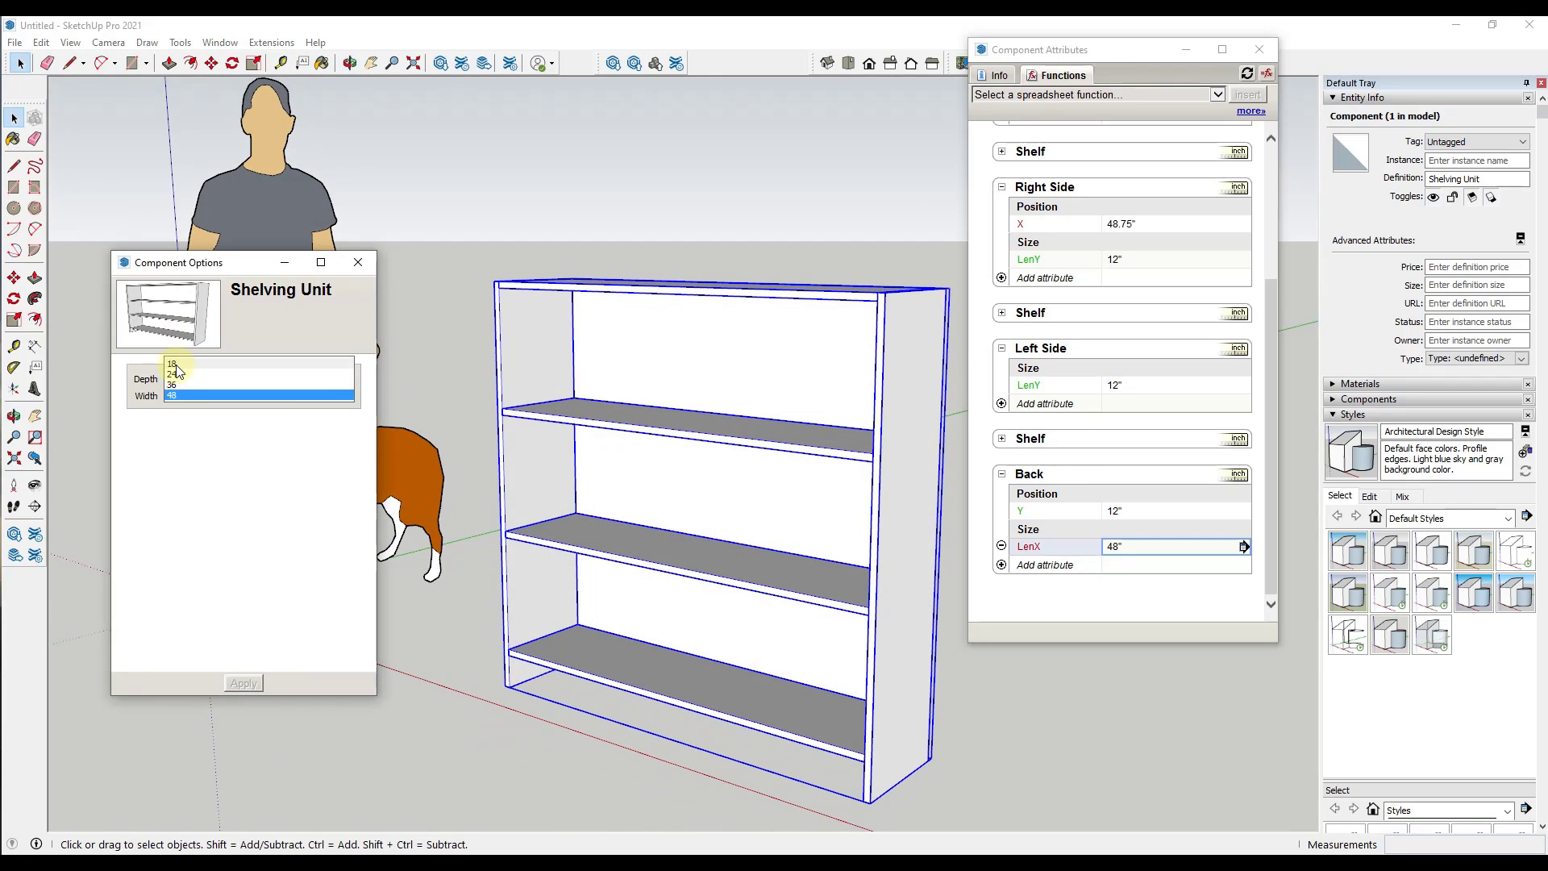
click(189, 369)
click(242, 683)
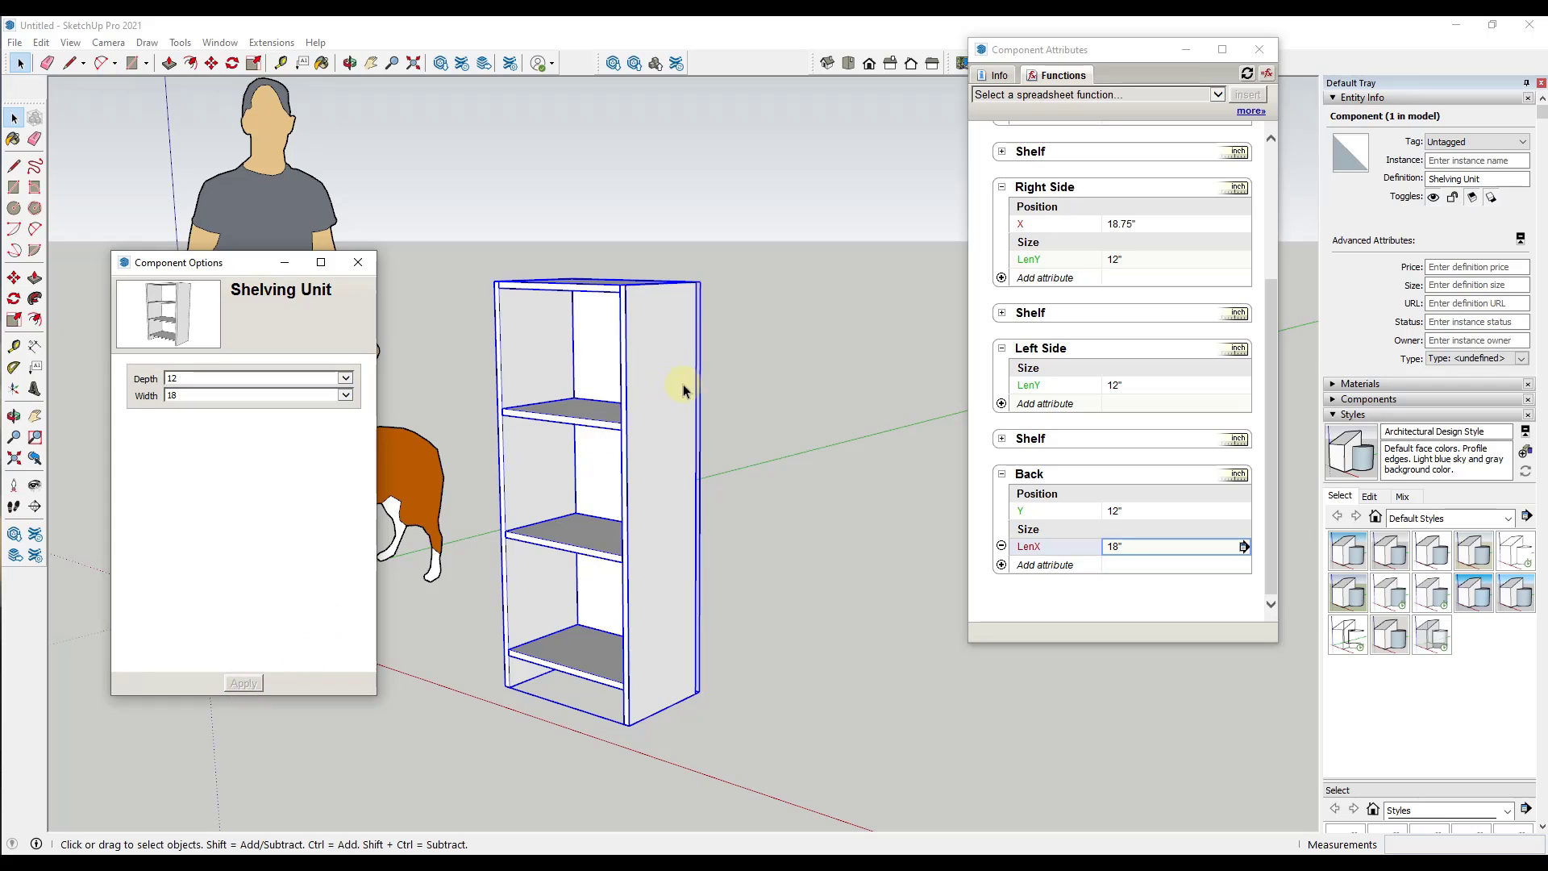
- Change the Back's LenX formula to =Shelving Unit!Width plus the thickness of both side panels, for a length of 19.5"
middle_drag(691, 401, 553, 408)
scroll(543, 360, up, 5)
scroll(577, 377, up, 3)
scroll(576, 377, up, 3)
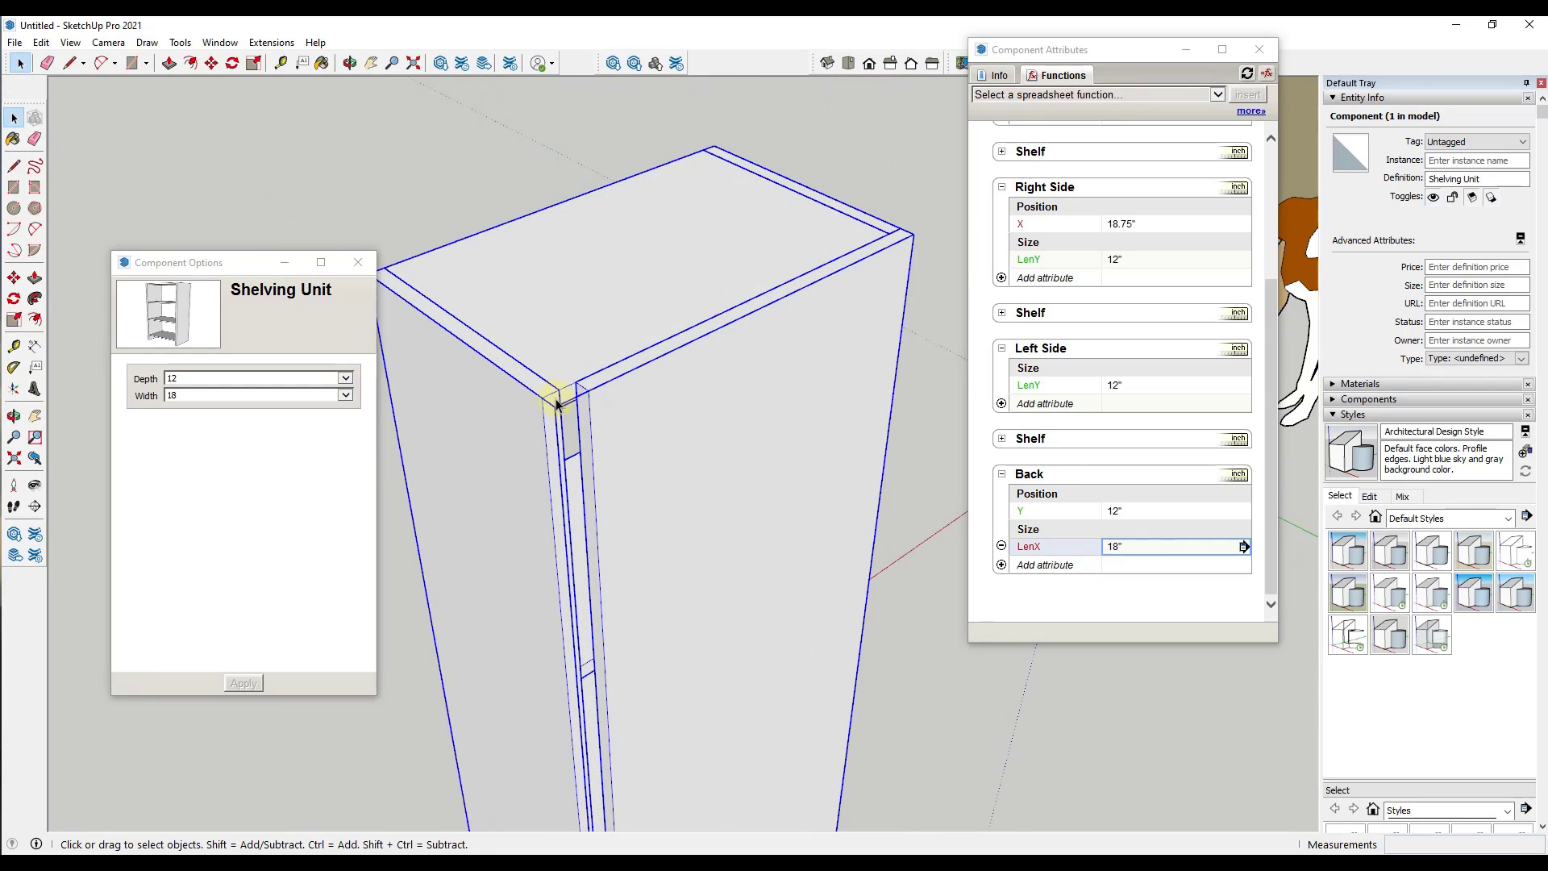
click(1112, 545)
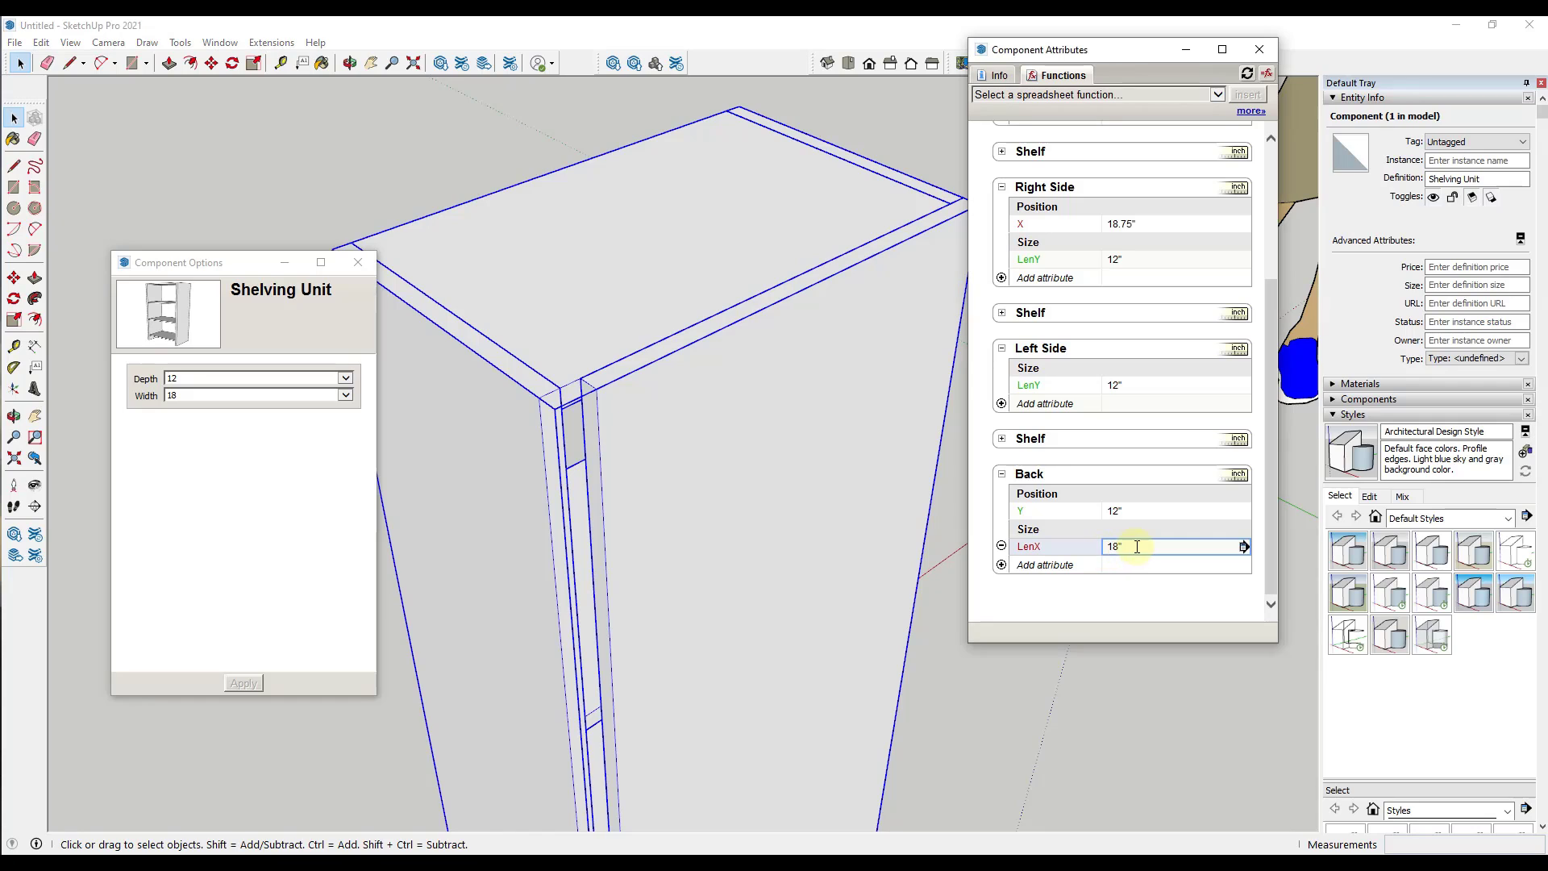
text(=Shelving Unit!Width)
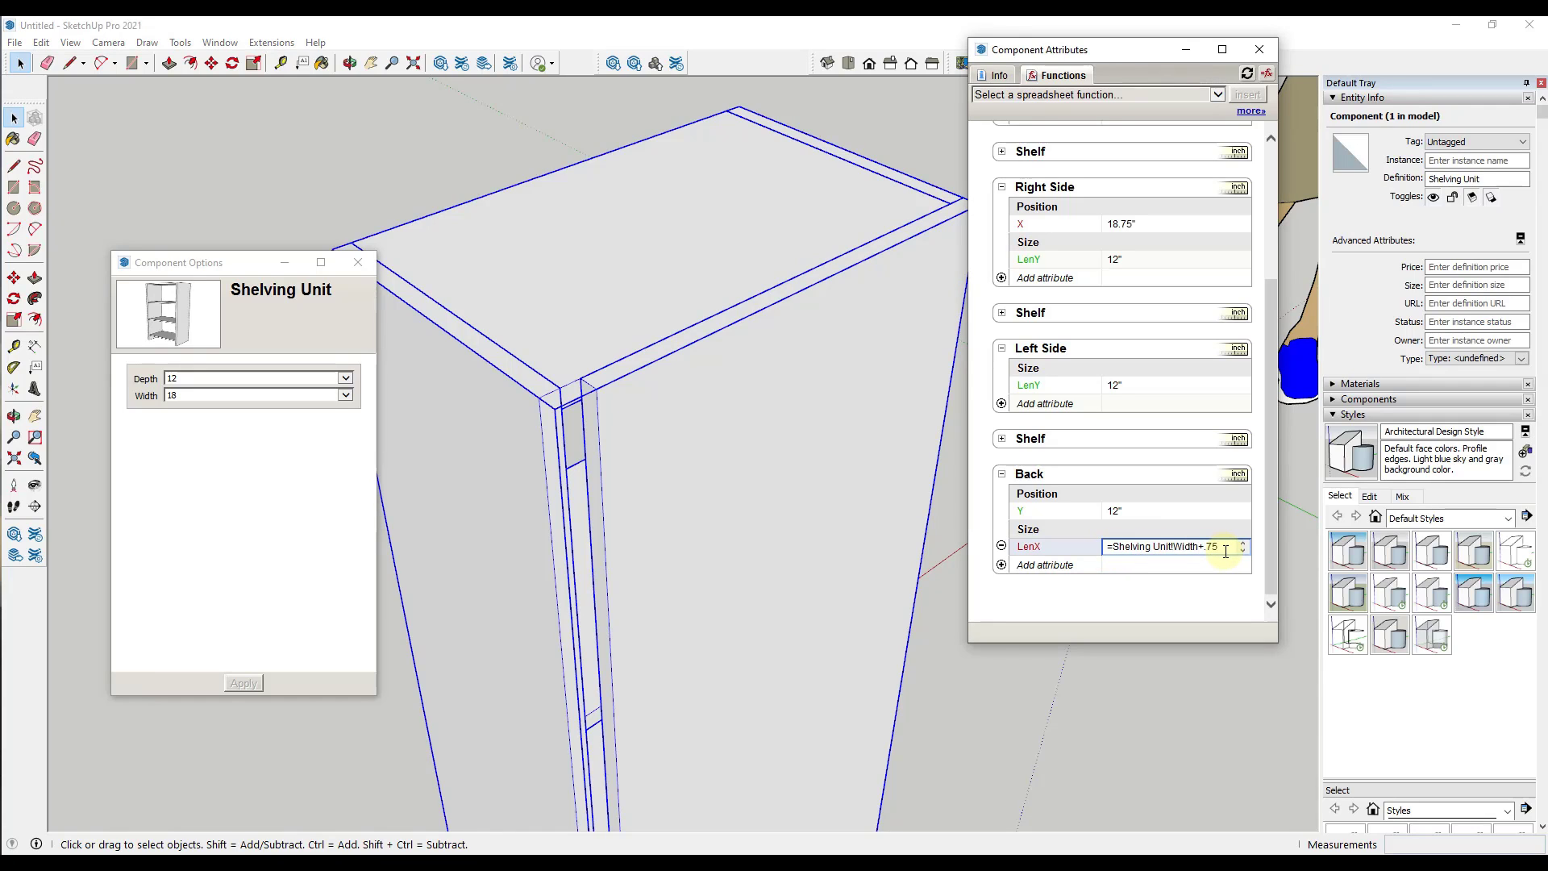
key(Return)
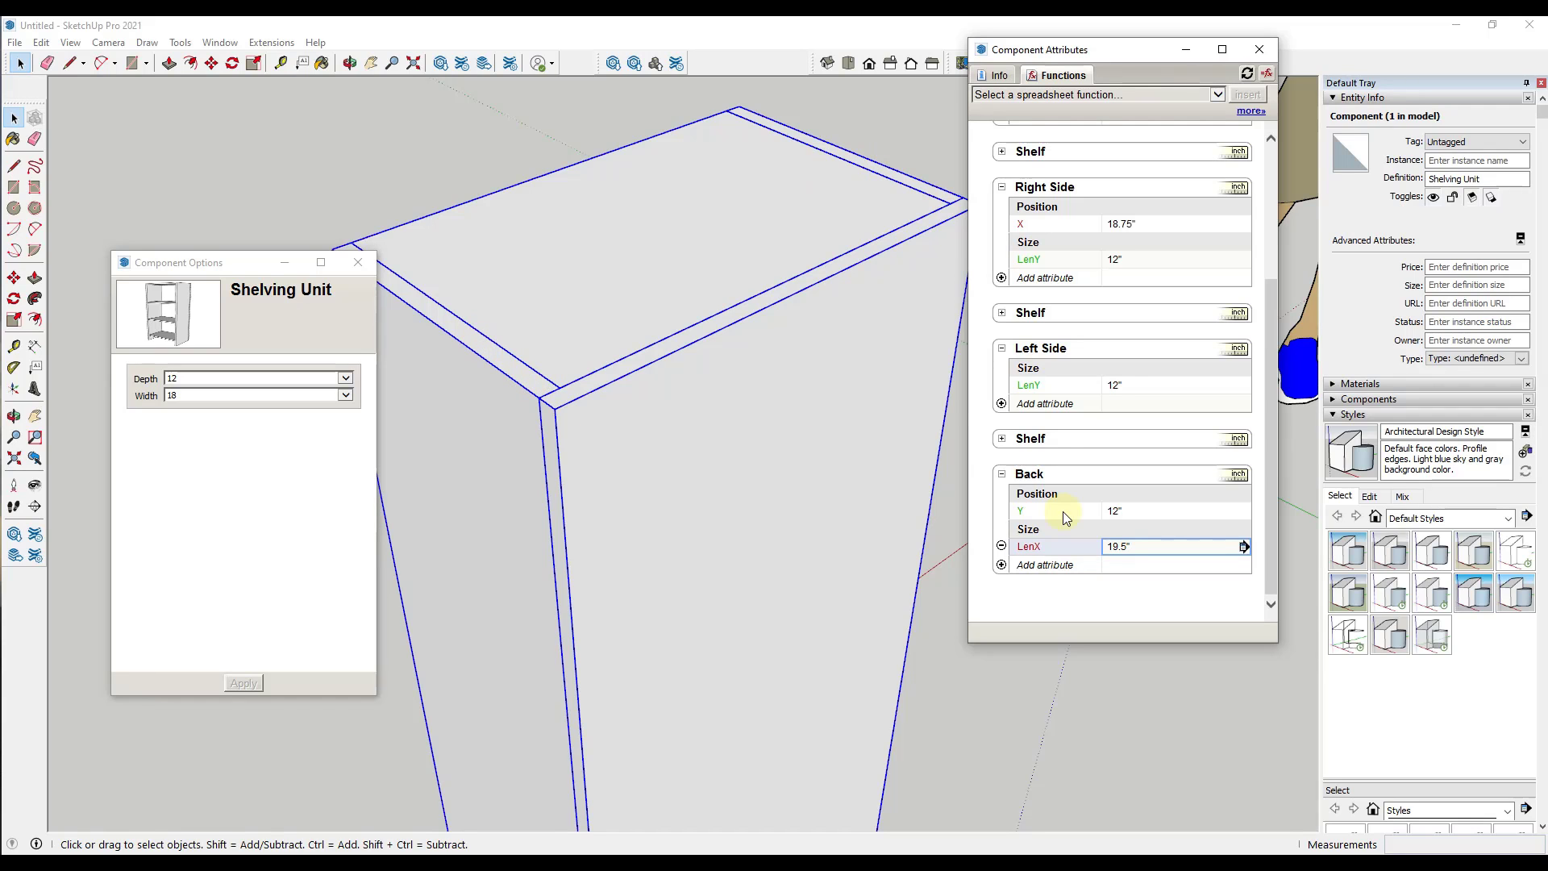
- Examine the whole shelving unit from the front and open its Depth choices in the component options
scroll(815, 508, down, 10)
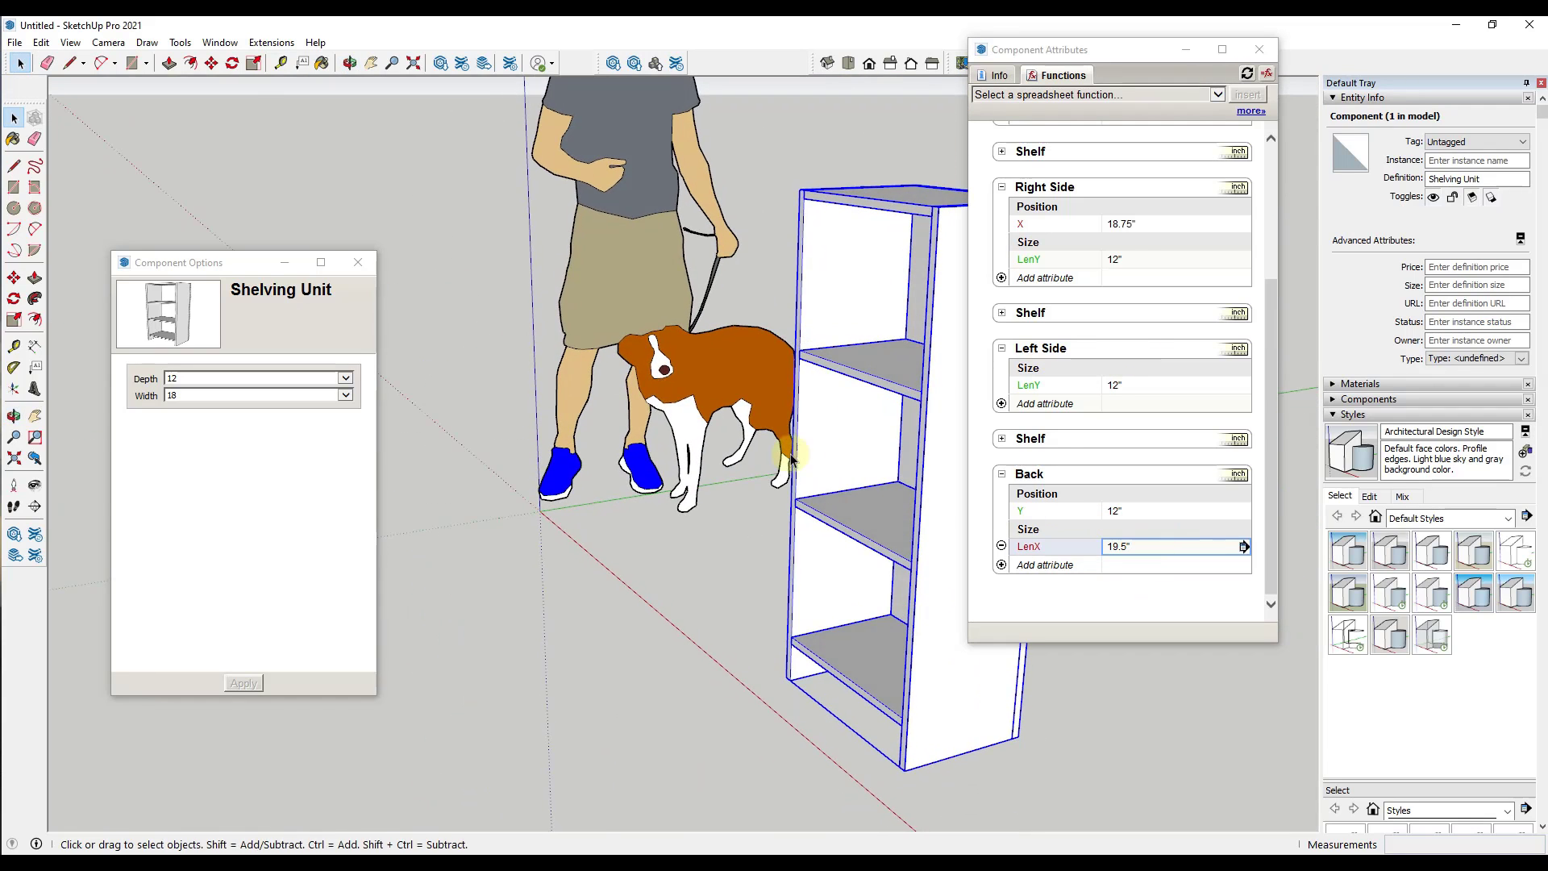
scroll(774, 516, down, 3)
scroll(774, 476, down, 3)
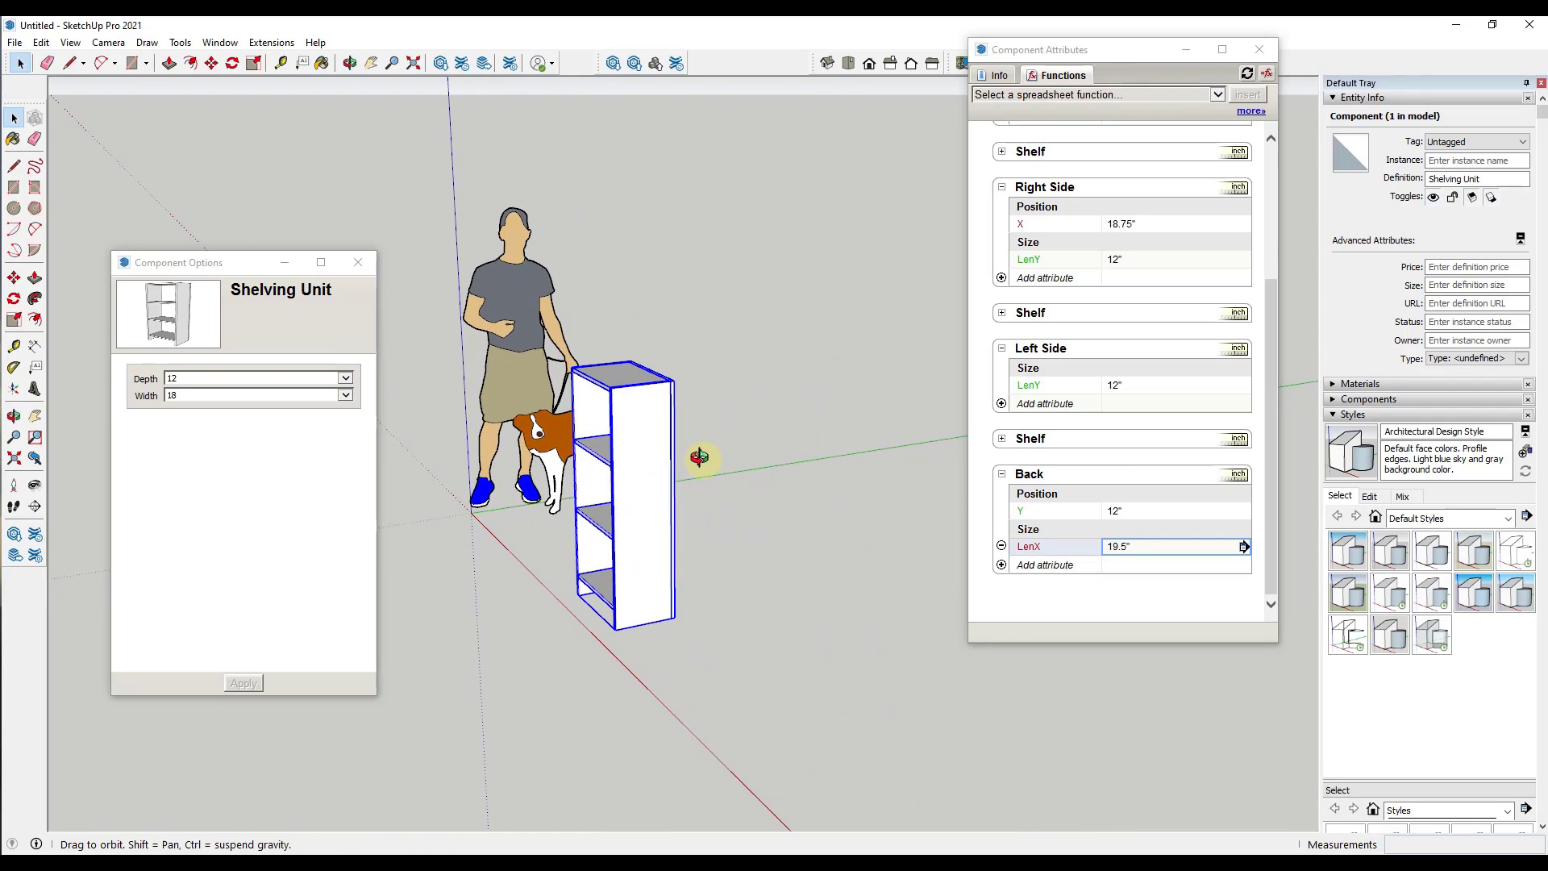
middle_drag(702, 460, 940, 404)
scroll(650, 621, up, 5)
middle_drag(650, 622, 718, 614)
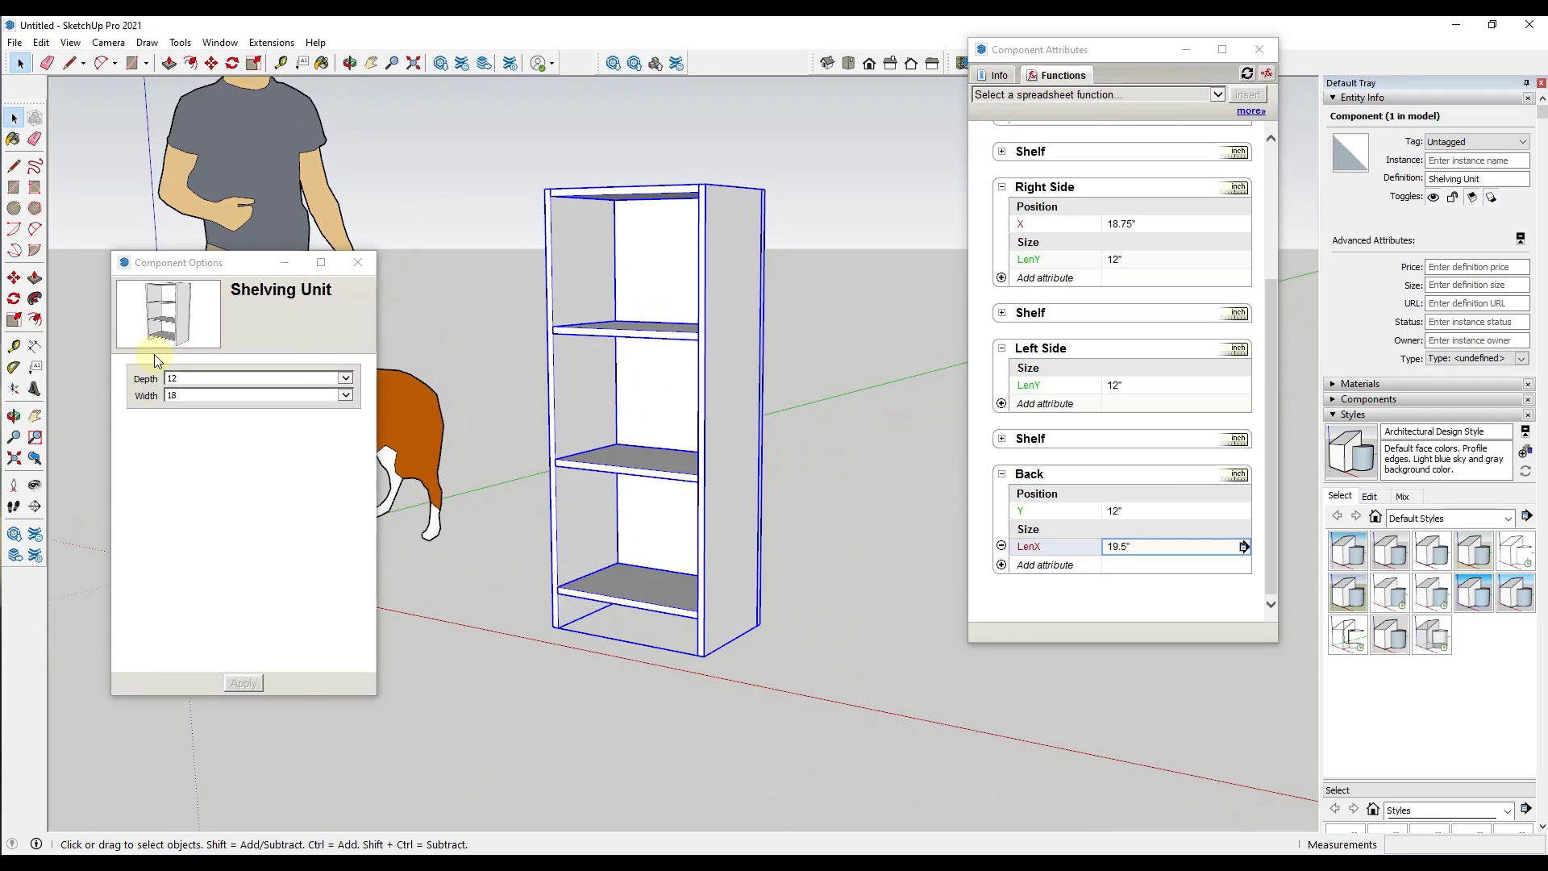
click(181, 384)
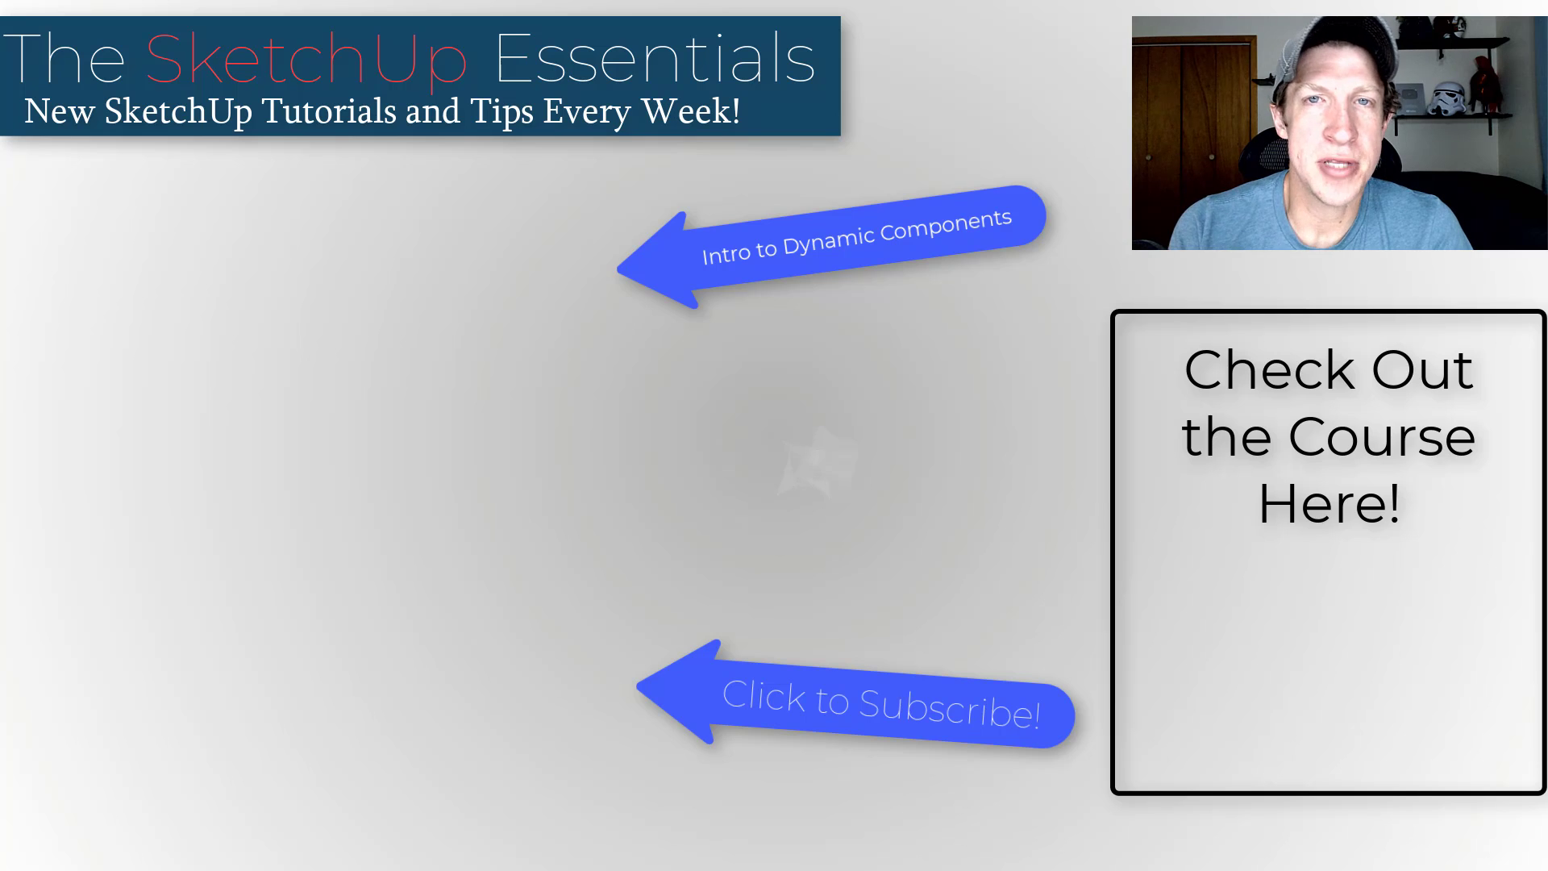